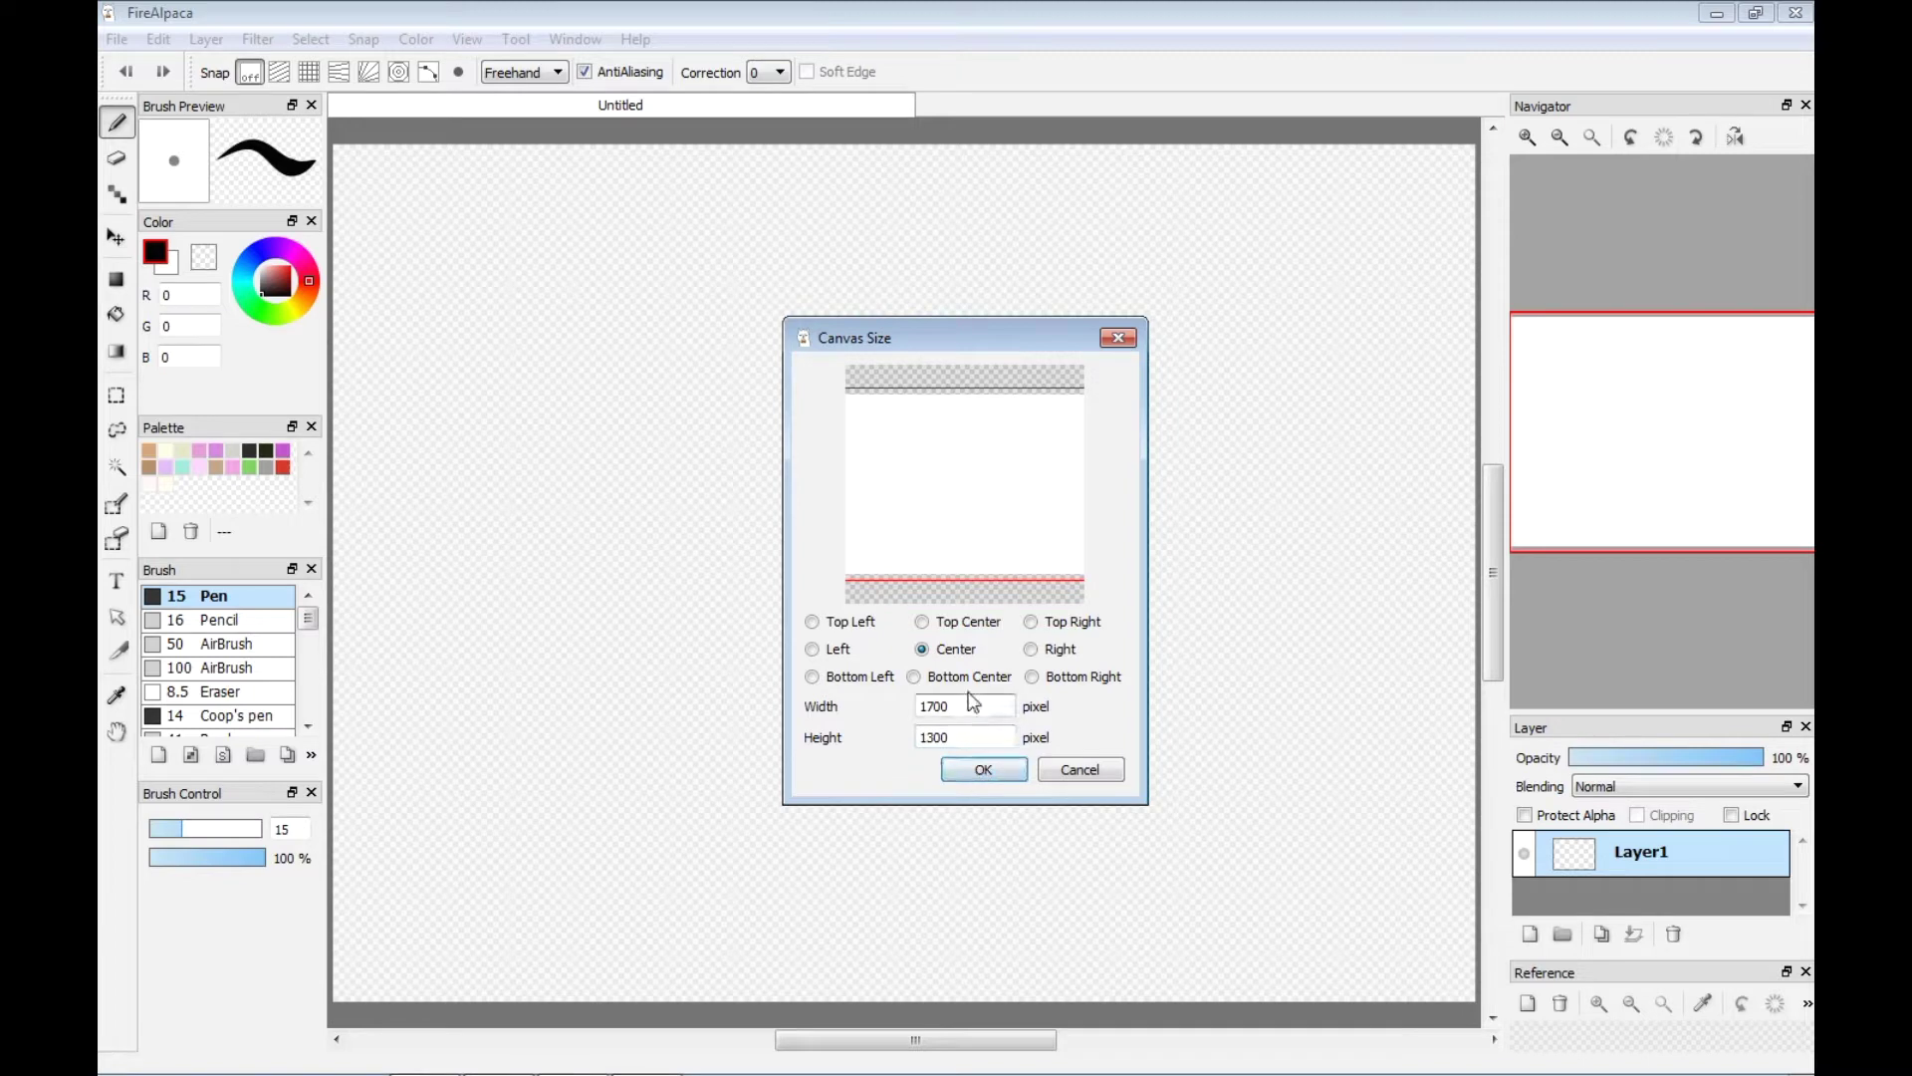
Resize the canvas to 1800 by 1300 pixels, keeping the artwork anchored at the centre.
left_click(982, 773)
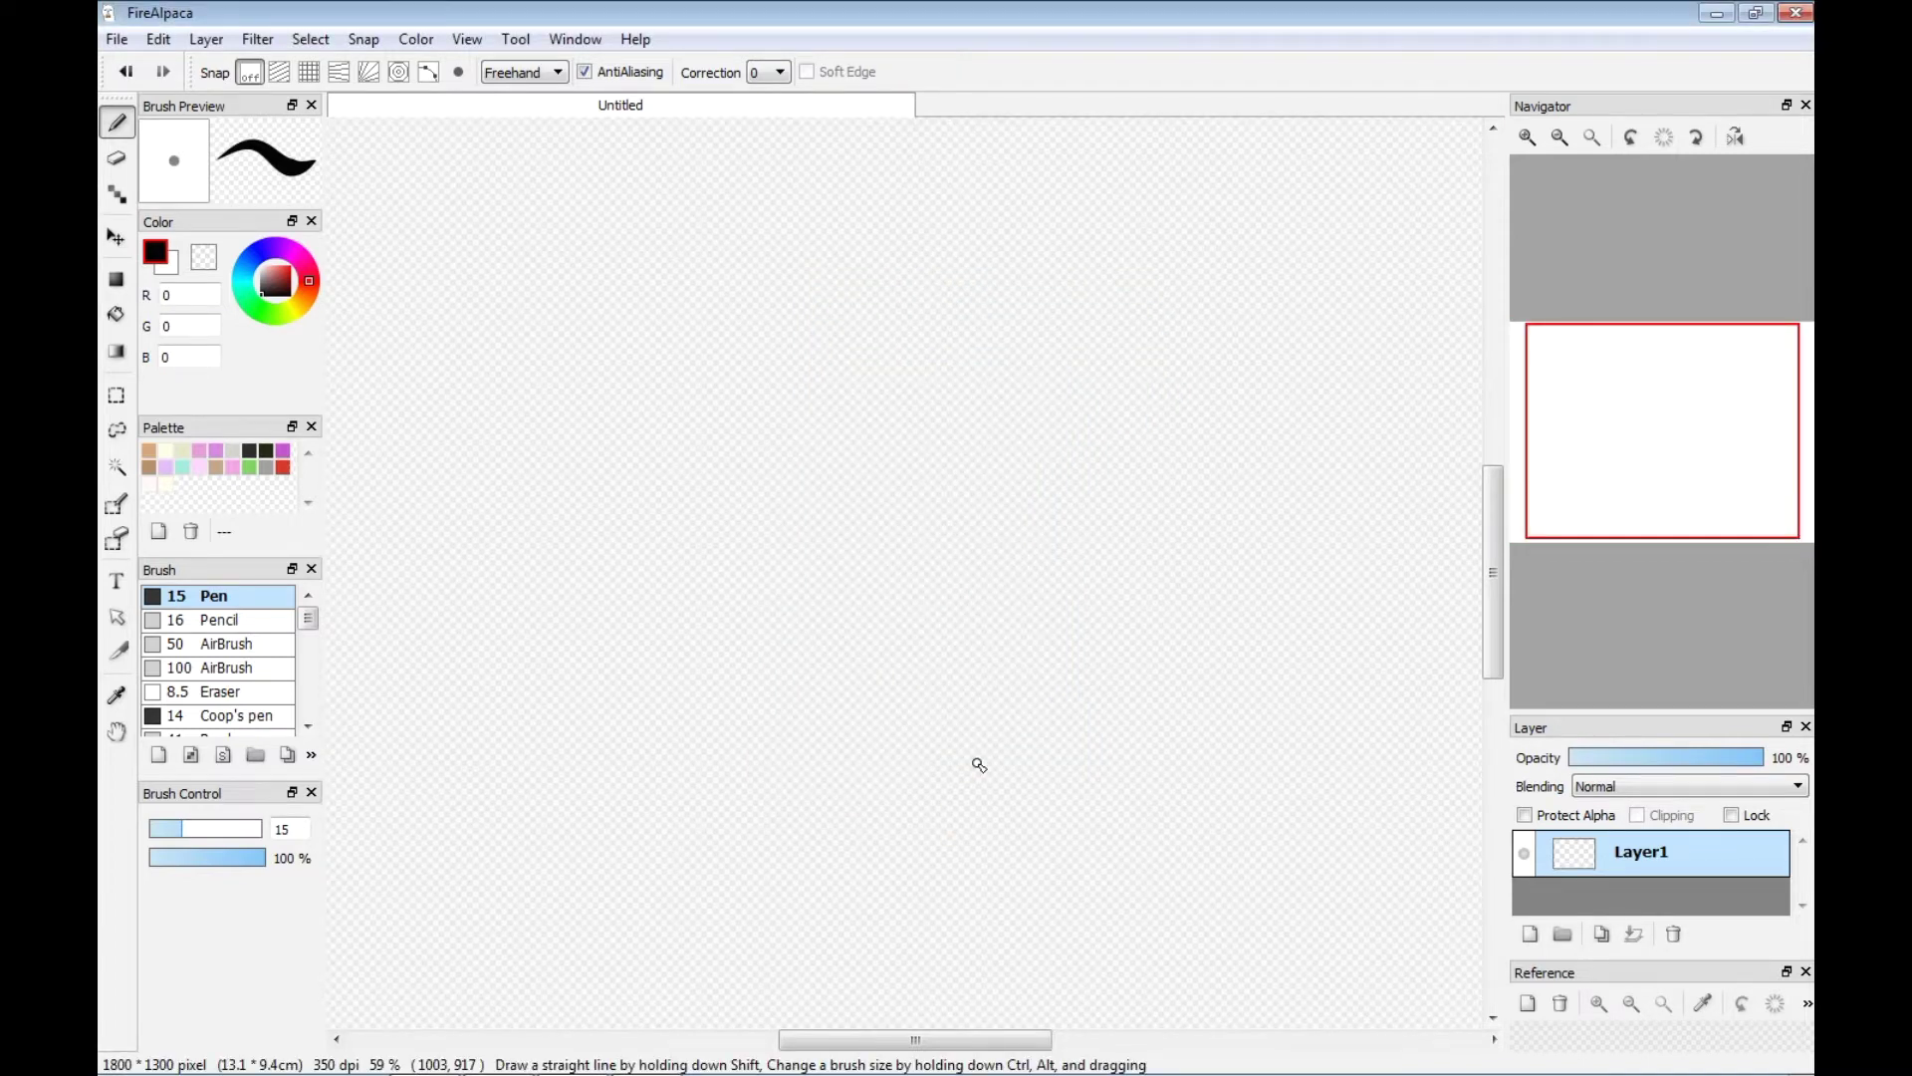
left_click(1559, 137)
left_click_drag(924, 1039, 911, 1038)
Sketch a head circle with crossing face guidelines in red (RGB 255, 0, 26) using the 15 px Pen.
left_click_drag(290, 275, 292, 264)
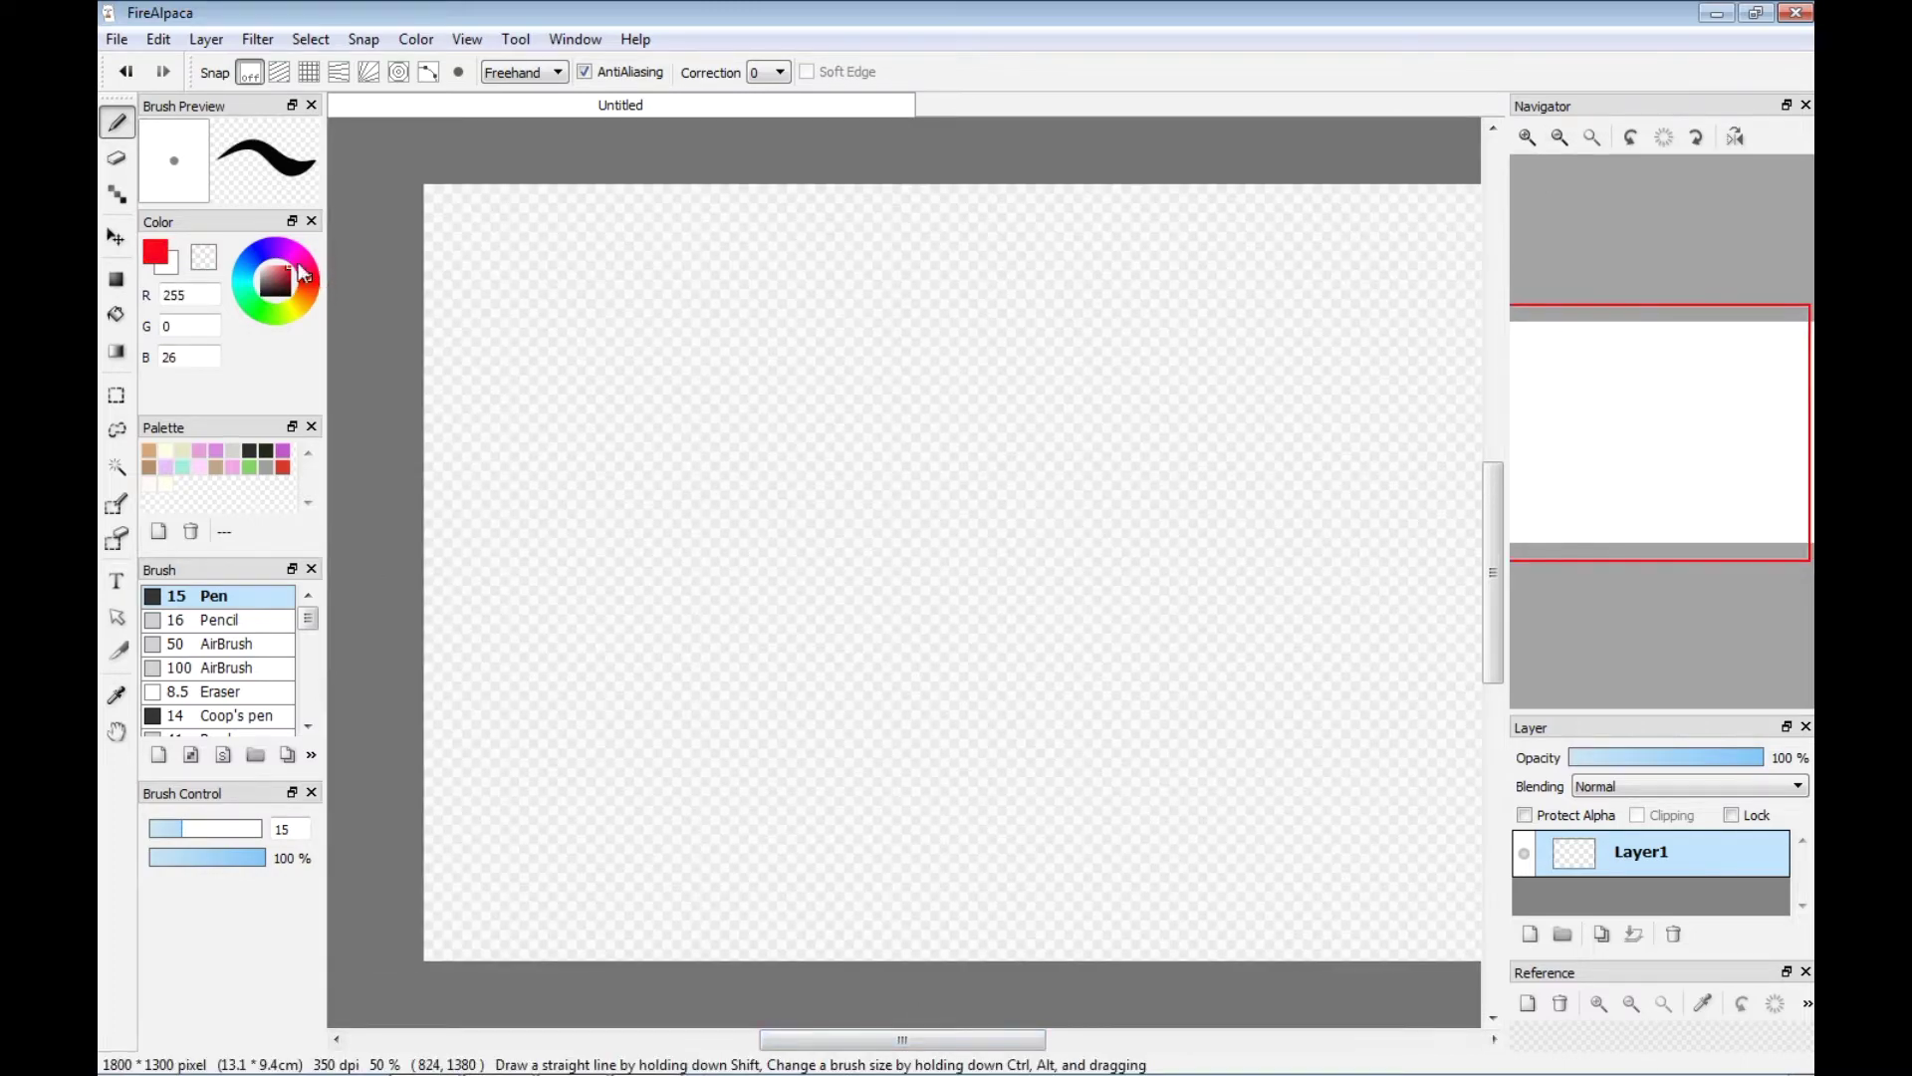
left_click_drag(937, 1040, 945, 1040)
mouse_move(561, 309)
left_mouse_down()
mouse_move(704, 372)
mouse_move(513, 383)
mouse_move(648, 539)
mouse_move(774, 346)
mouse_move(526, 282)
left_mouse_up()
mouse_move(635, 232)
left_mouse_down()
mouse_move(694, 576)
mouse_move(728, 544)
left_mouse_up()
left_click_drag(834, 345, 551, 439)
Sketch the red figure's oval torso with shoulder and arm circles and a straight line down to the canvas edge.
left_click_drag(738, 661, 556, 526)
mouse_move(705, 569)
left_mouse_down()
mouse_move(705, 725)
mouse_move(722, 747)
mouse_move(768, 707)
left_mouse_up()
left_click(126, 70)
left_click_drag(557, 522, 642, 546)
left_click_drag(619, 812, 621, 960)
Sketch a bent, raised arm with a rounded, fingered hand beside the red torso.
left_click_drag(709, 529, 724, 606)
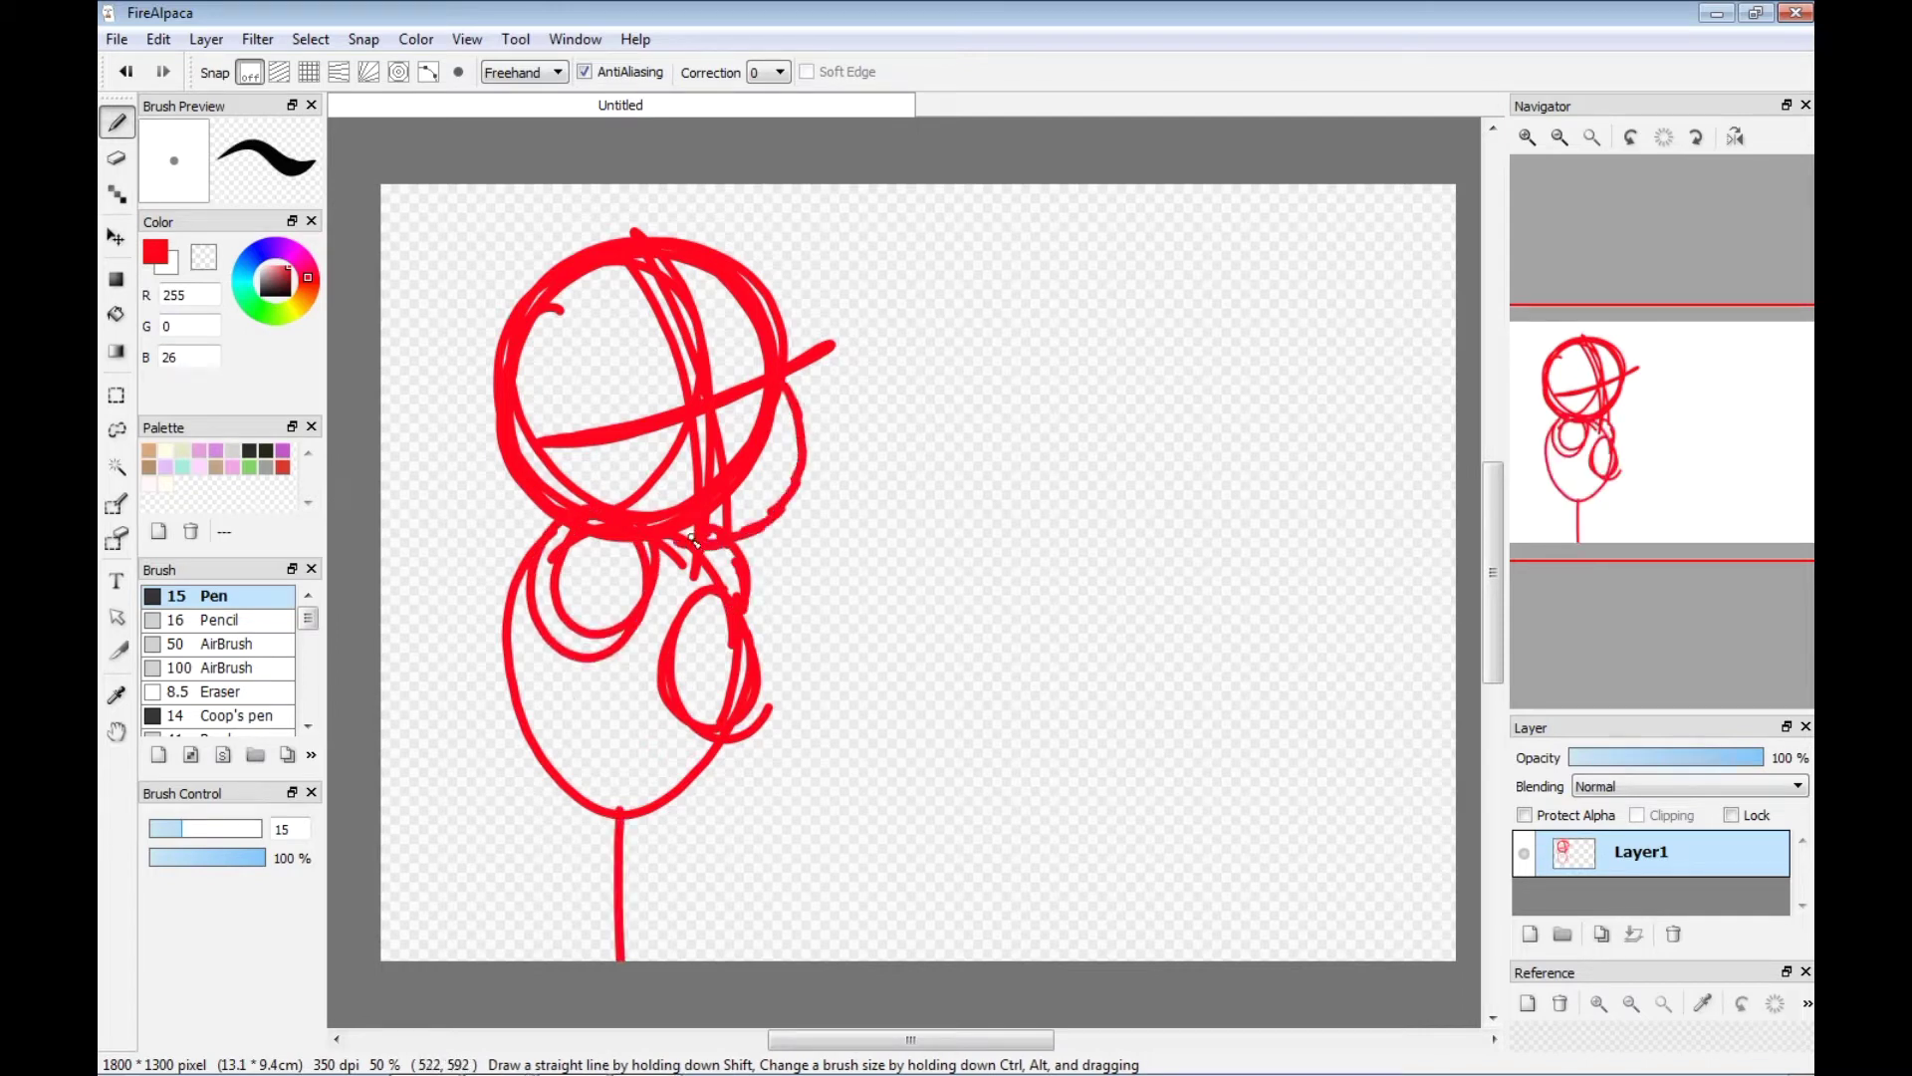
left_click_drag(730, 792, 842, 610)
left_click_drag(816, 609, 854, 655)
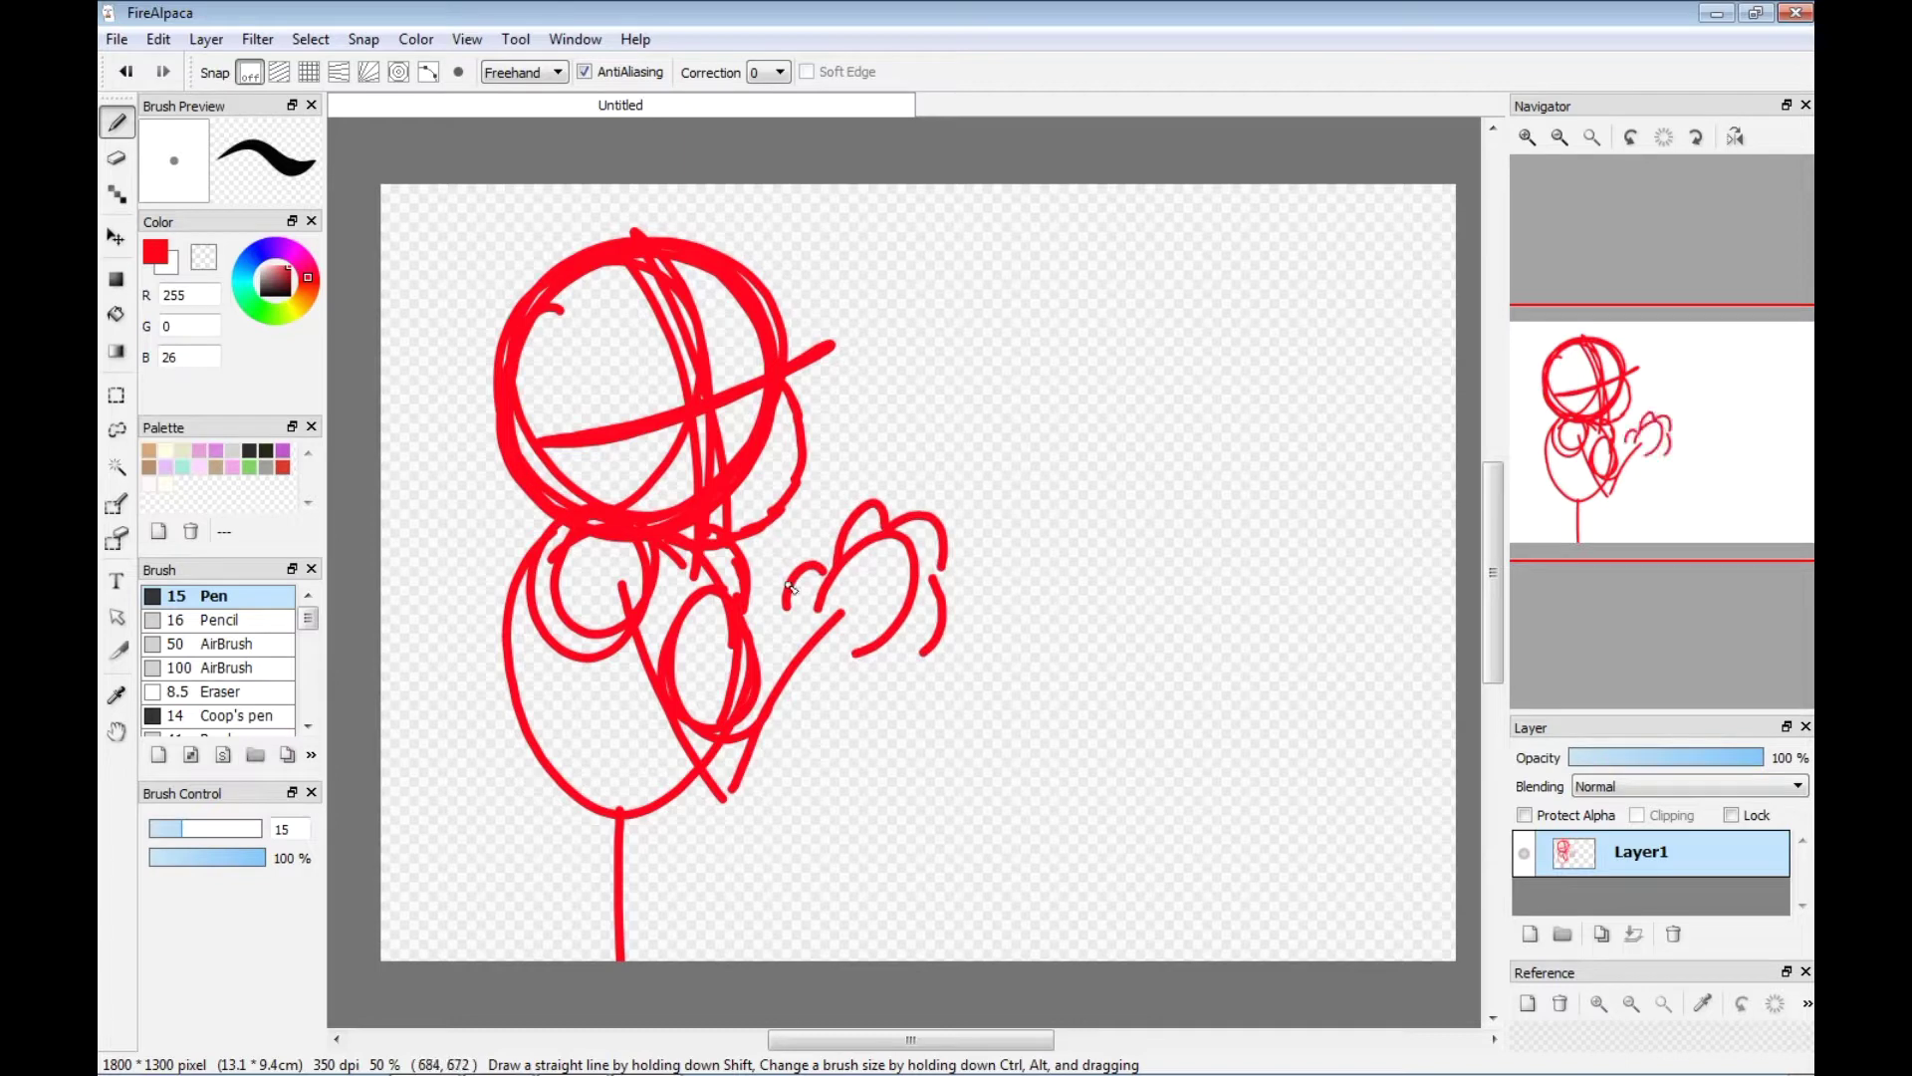
Erase the whole red sketch with the Eraser enlarged to 721 px, then reduce the eraser size to 13.1.
left_click(116, 157)
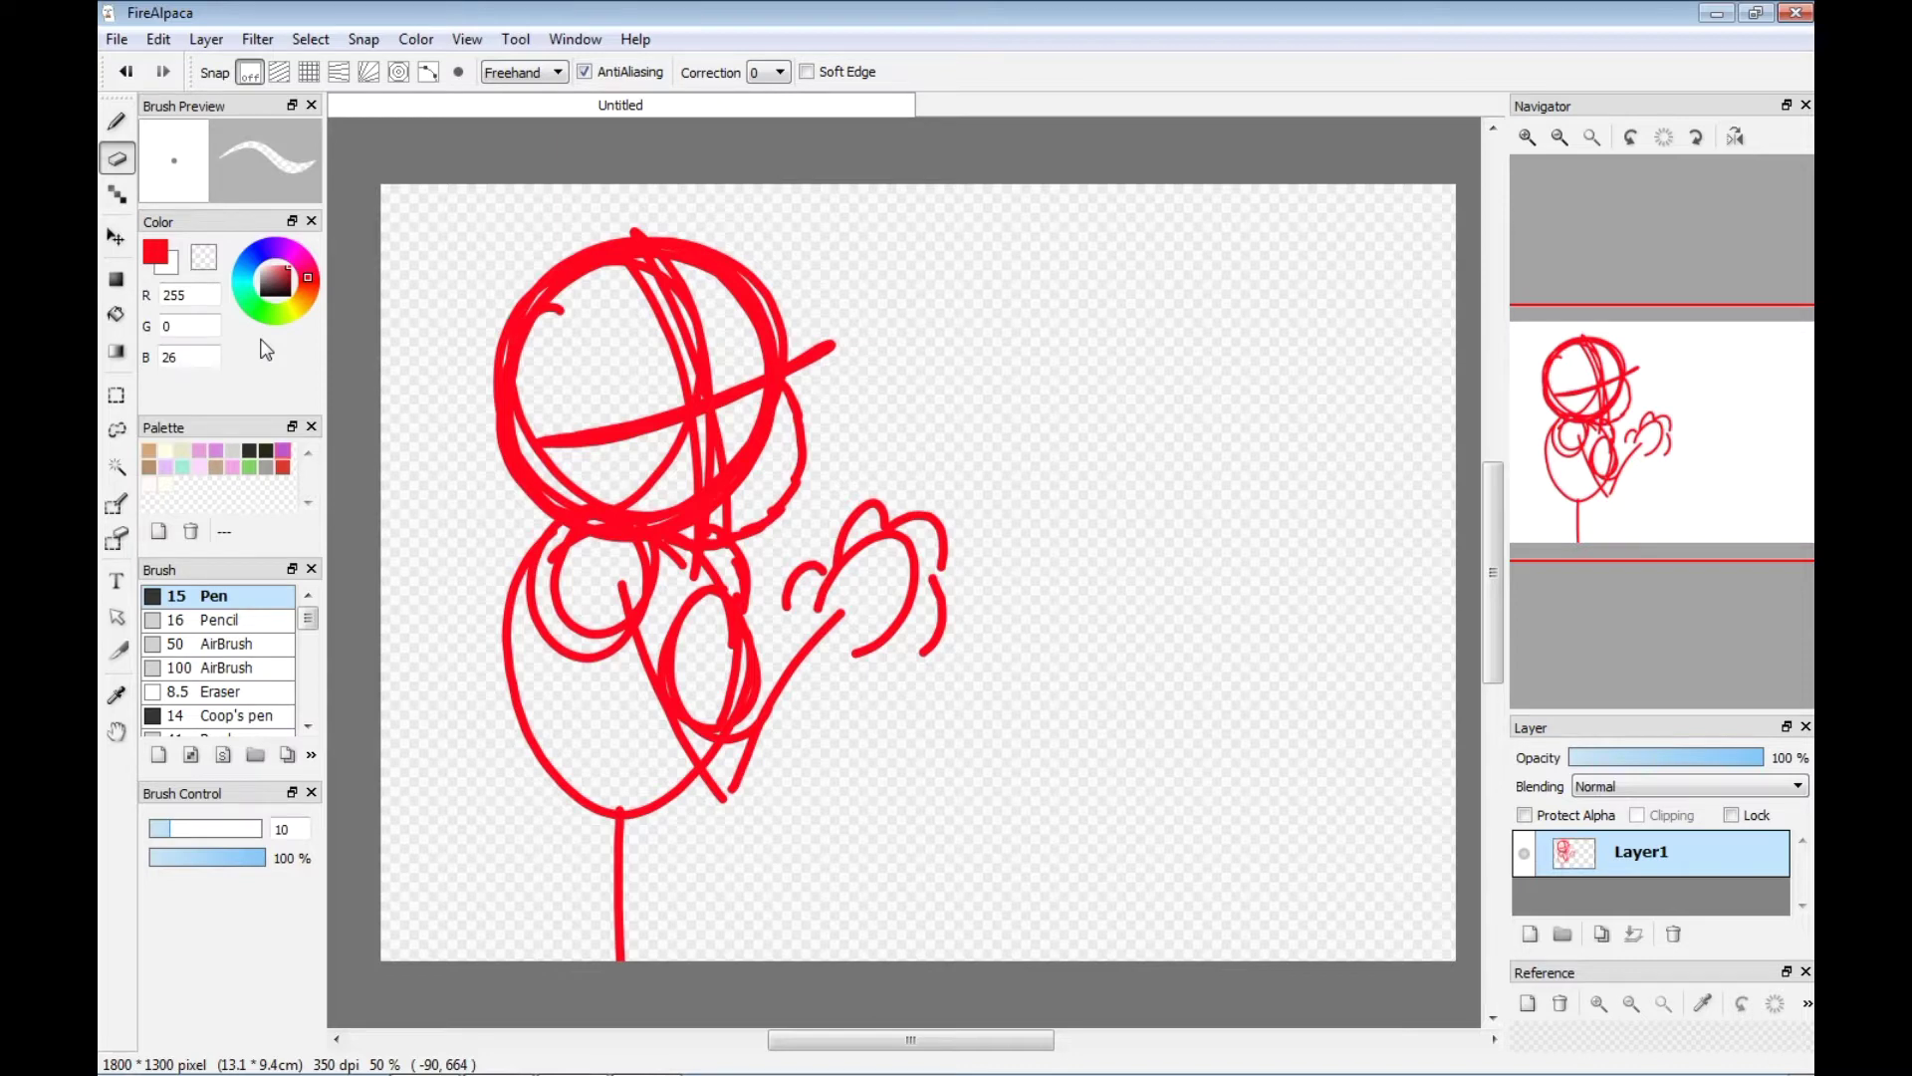
left_click_drag(173, 827, 214, 828)
left_click_drag(508, 344, 660, 244)
left_click_drag(214, 828, 261, 828)
left_click_drag(647, 418, 856, 763)
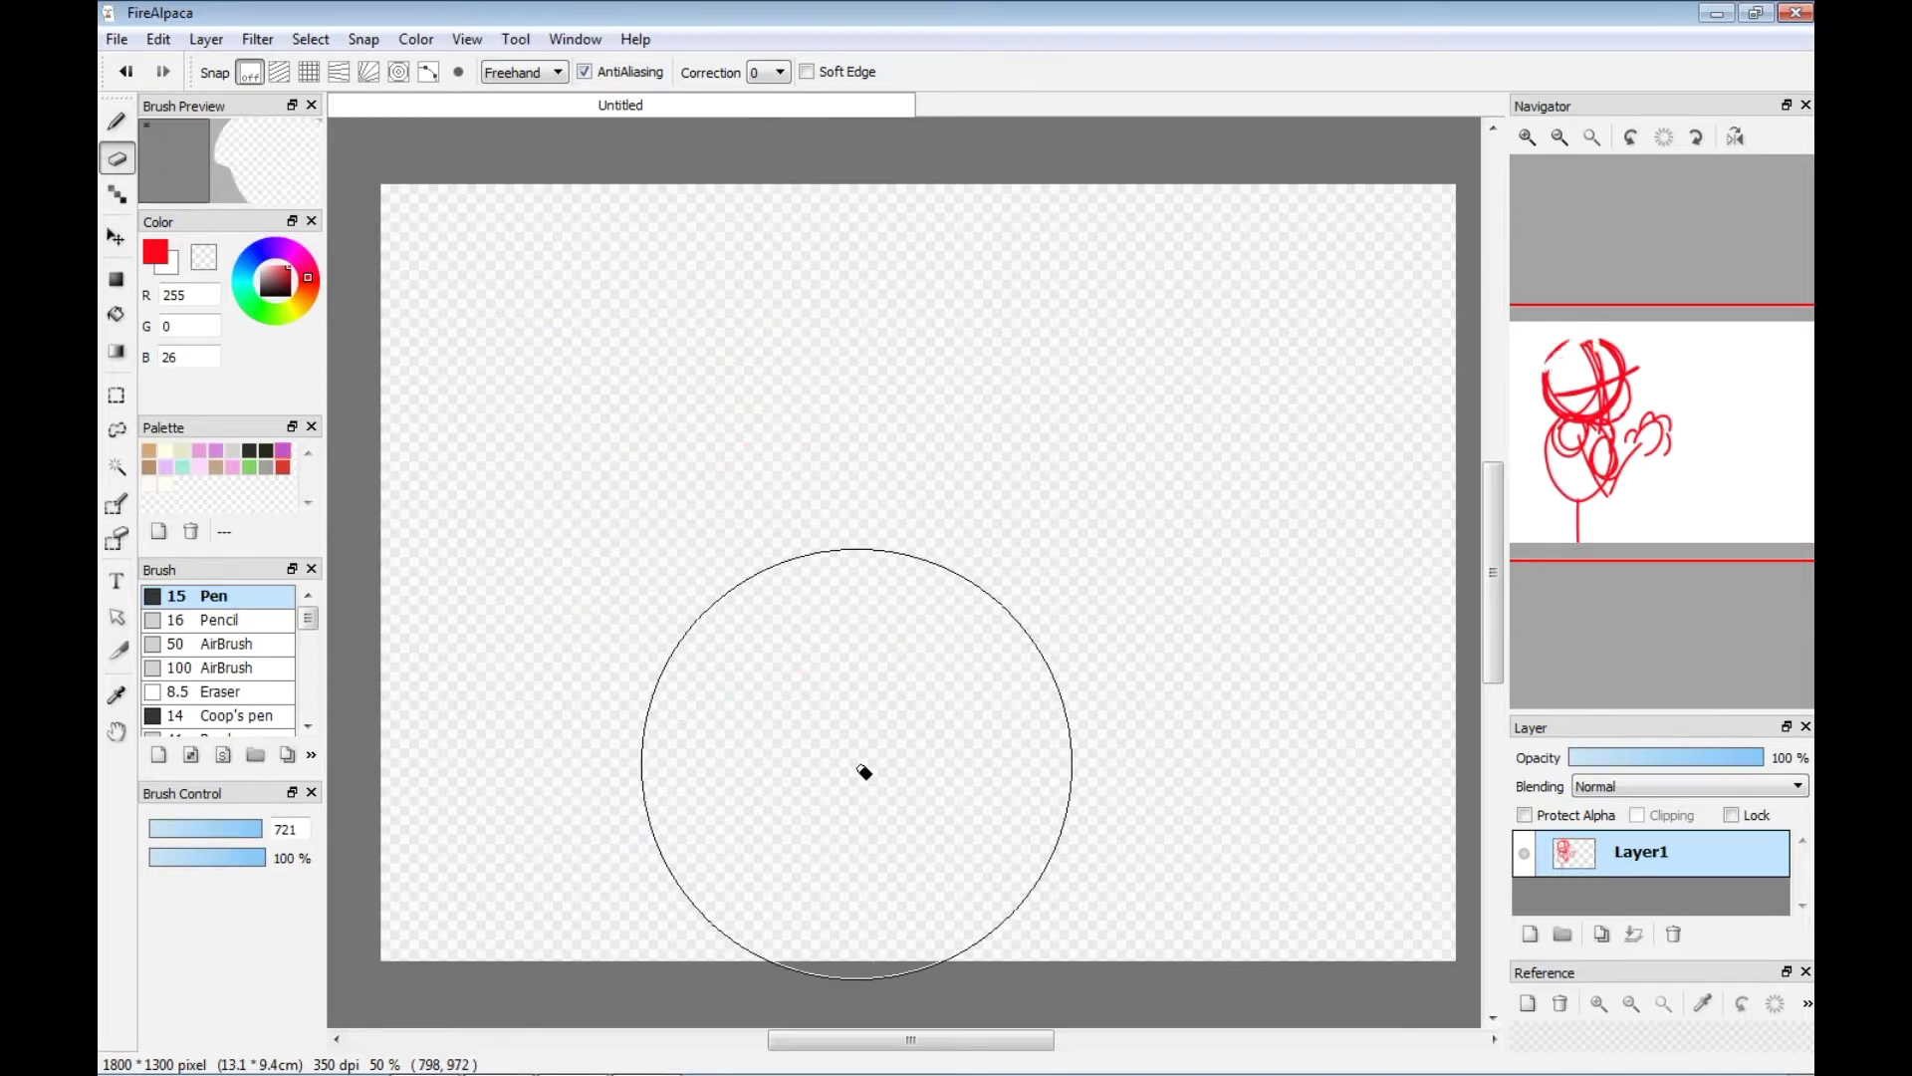
left_click(177, 828)
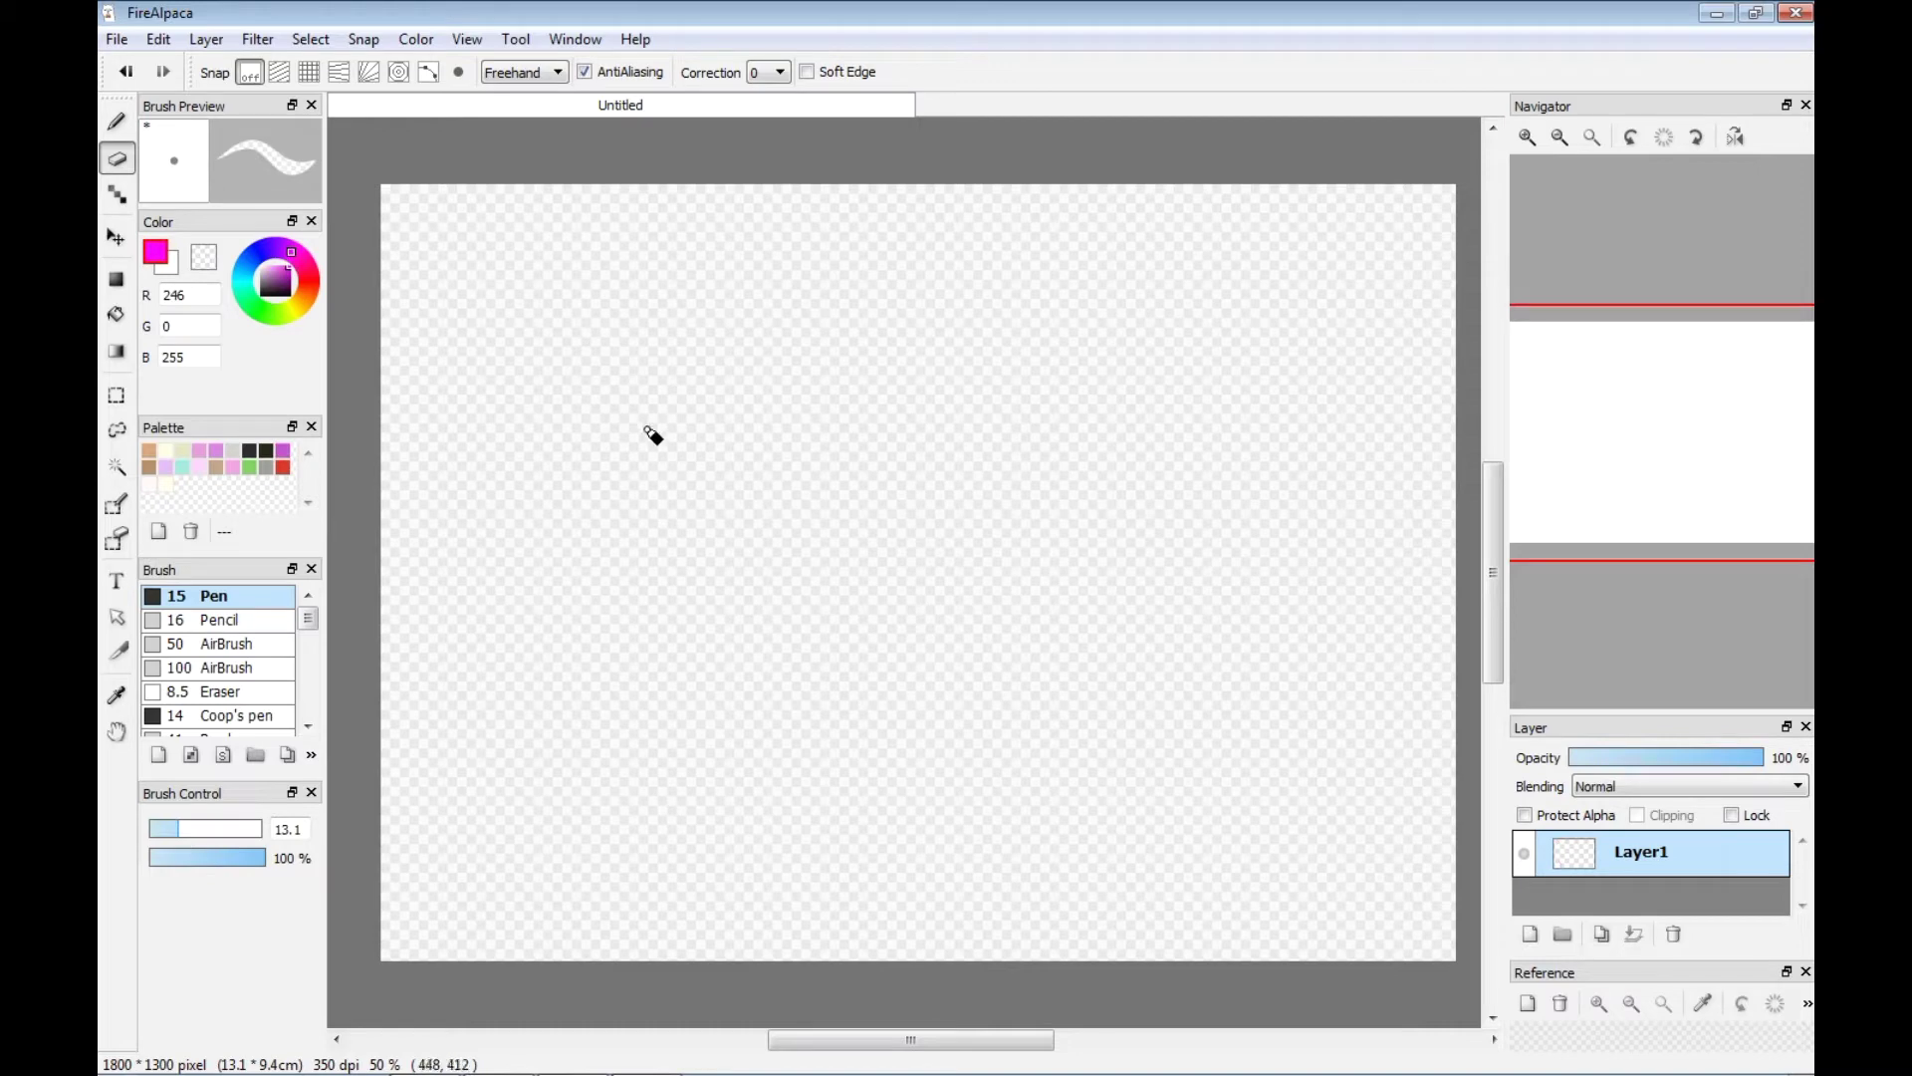
Sketch a head circle with vertical and horizontal face guidelines in magenta (RGB 246, 0, 255) using the 15 px Pen.
left_click(117, 121)
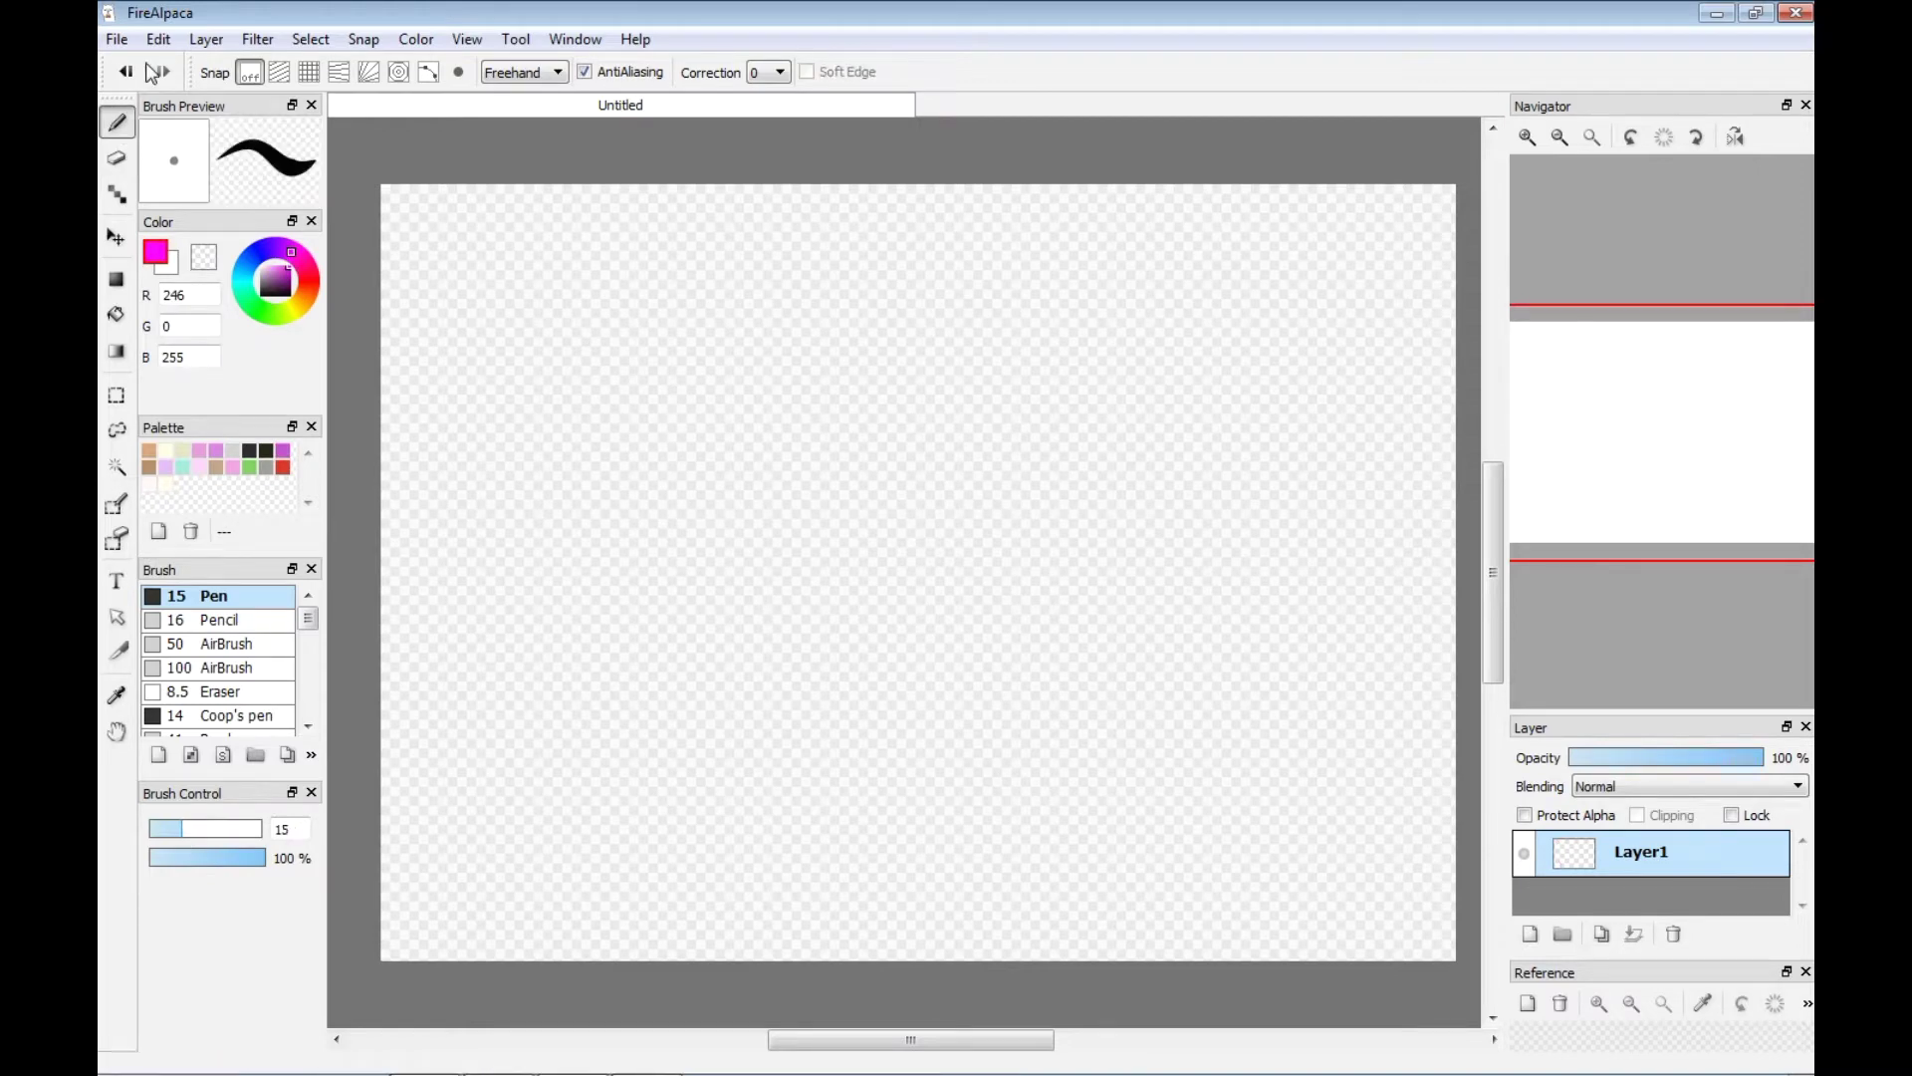
left_click(556, 385)
mouse_move(580, 282)
left_mouse_down()
mouse_move(607, 257)
mouse_move(604, 549)
left_mouse_up()
mouse_move(605, 276)
left_mouse_down()
mouse_move(605, 237)
mouse_move(617, 638)
left_mouse_up()
left_click(130, 73)
left_click_drag(591, 442, 837, 408)
left_click(128, 72)
Sketch the magenta figure's oval torso below the head, with a shoulder circle and a lower arm circle inside it.
left_click_drag(528, 576, 508, 702)
mouse_move(526, 583)
left_mouse_down()
mouse_move(484, 778)
mouse_move(716, 722)
left_mouse_up()
mouse_move(673, 605)
left_mouse_down()
mouse_move(720, 752)
mouse_move(486, 742)
left_mouse_up()
left_click_drag(484, 727, 679, 804)
mouse_move(694, 679)
left_mouse_down()
mouse_move(610, 794)
mouse_move(708, 790)
left_mouse_up()
mouse_move(515, 600)
left_mouse_down()
mouse_move(559, 678)
mouse_move(515, 600)
left_mouse_up()
Add a leg line below the magenta torso and long ear lines above the head.
left_click_drag(520, 874, 540, 962)
left_click_drag(530, 846, 550, 1008)
left_click_drag(458, 483, 522, 183)
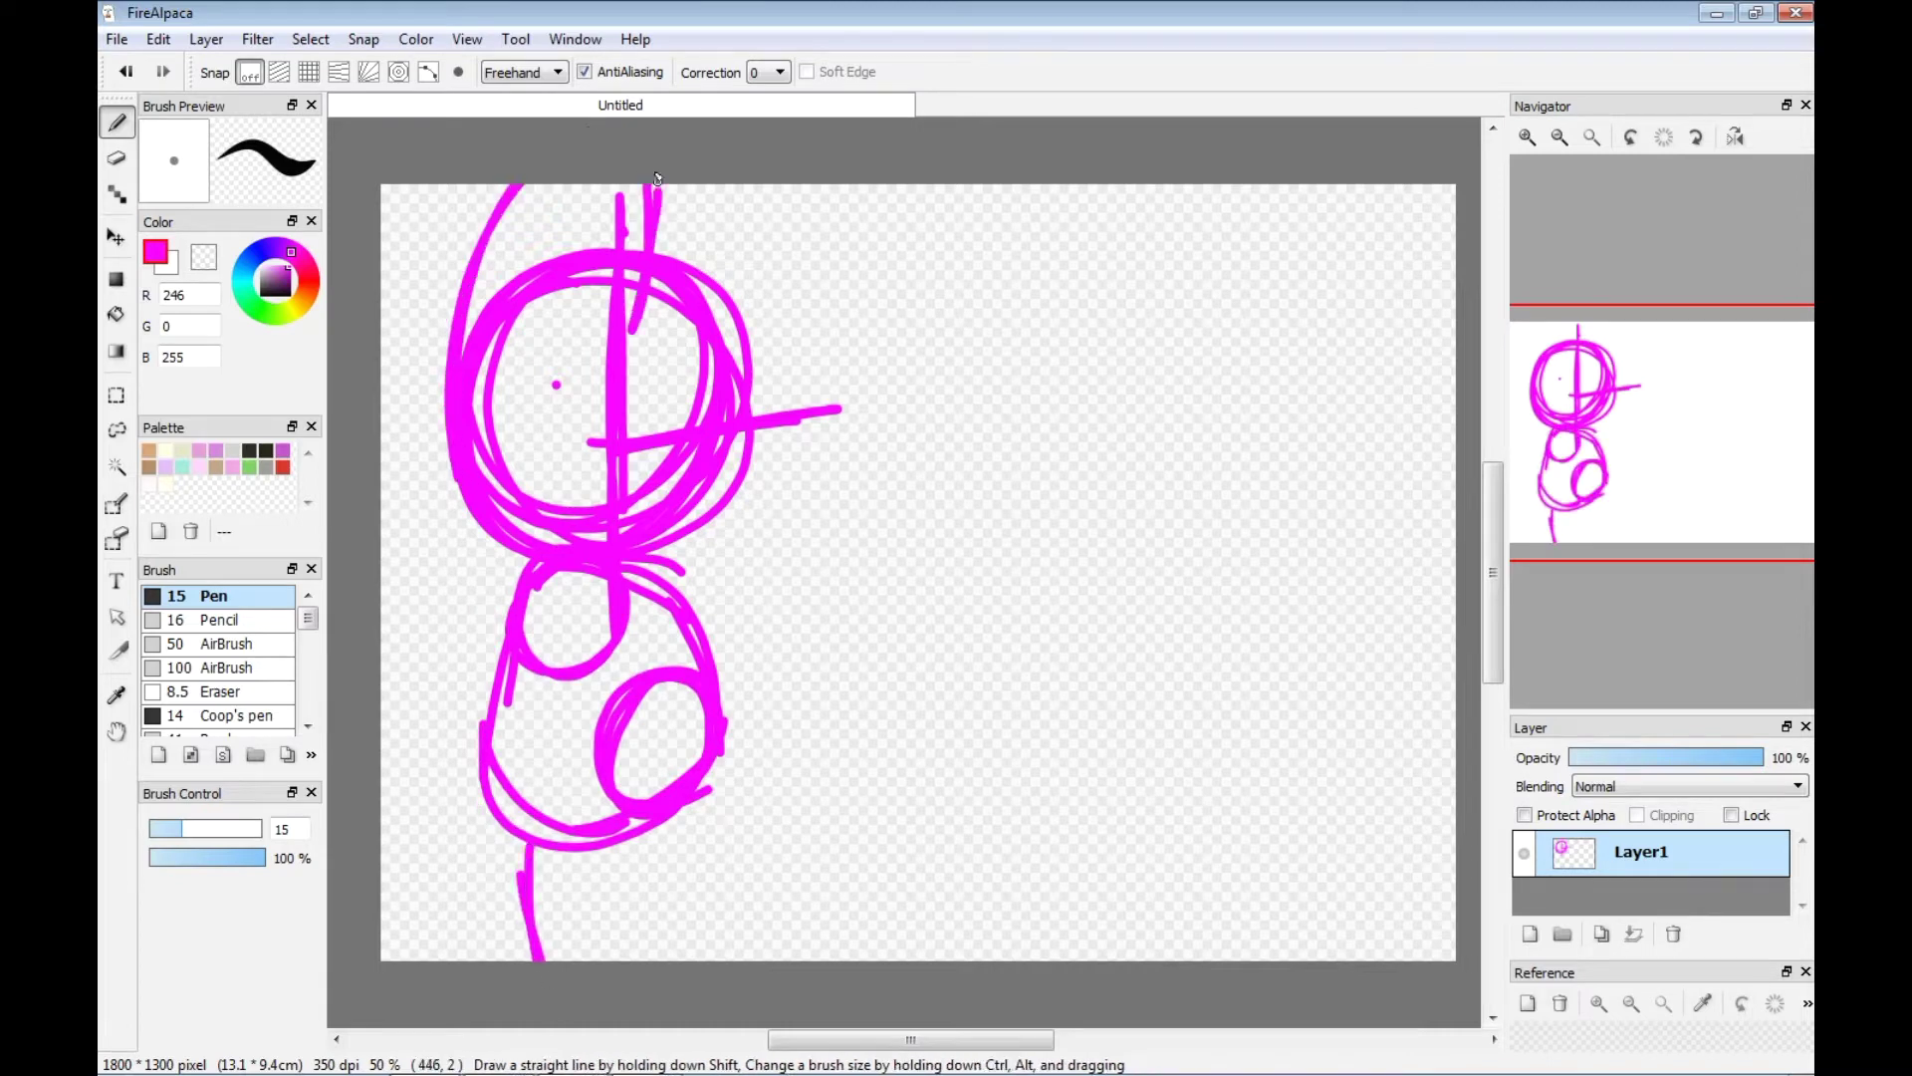
Flip the canvas view and sketch a green (RGB 0, 255, 39) head circle with face guidelines opposite the magenta figure.
left_click_drag(910, 1040, 930, 1039)
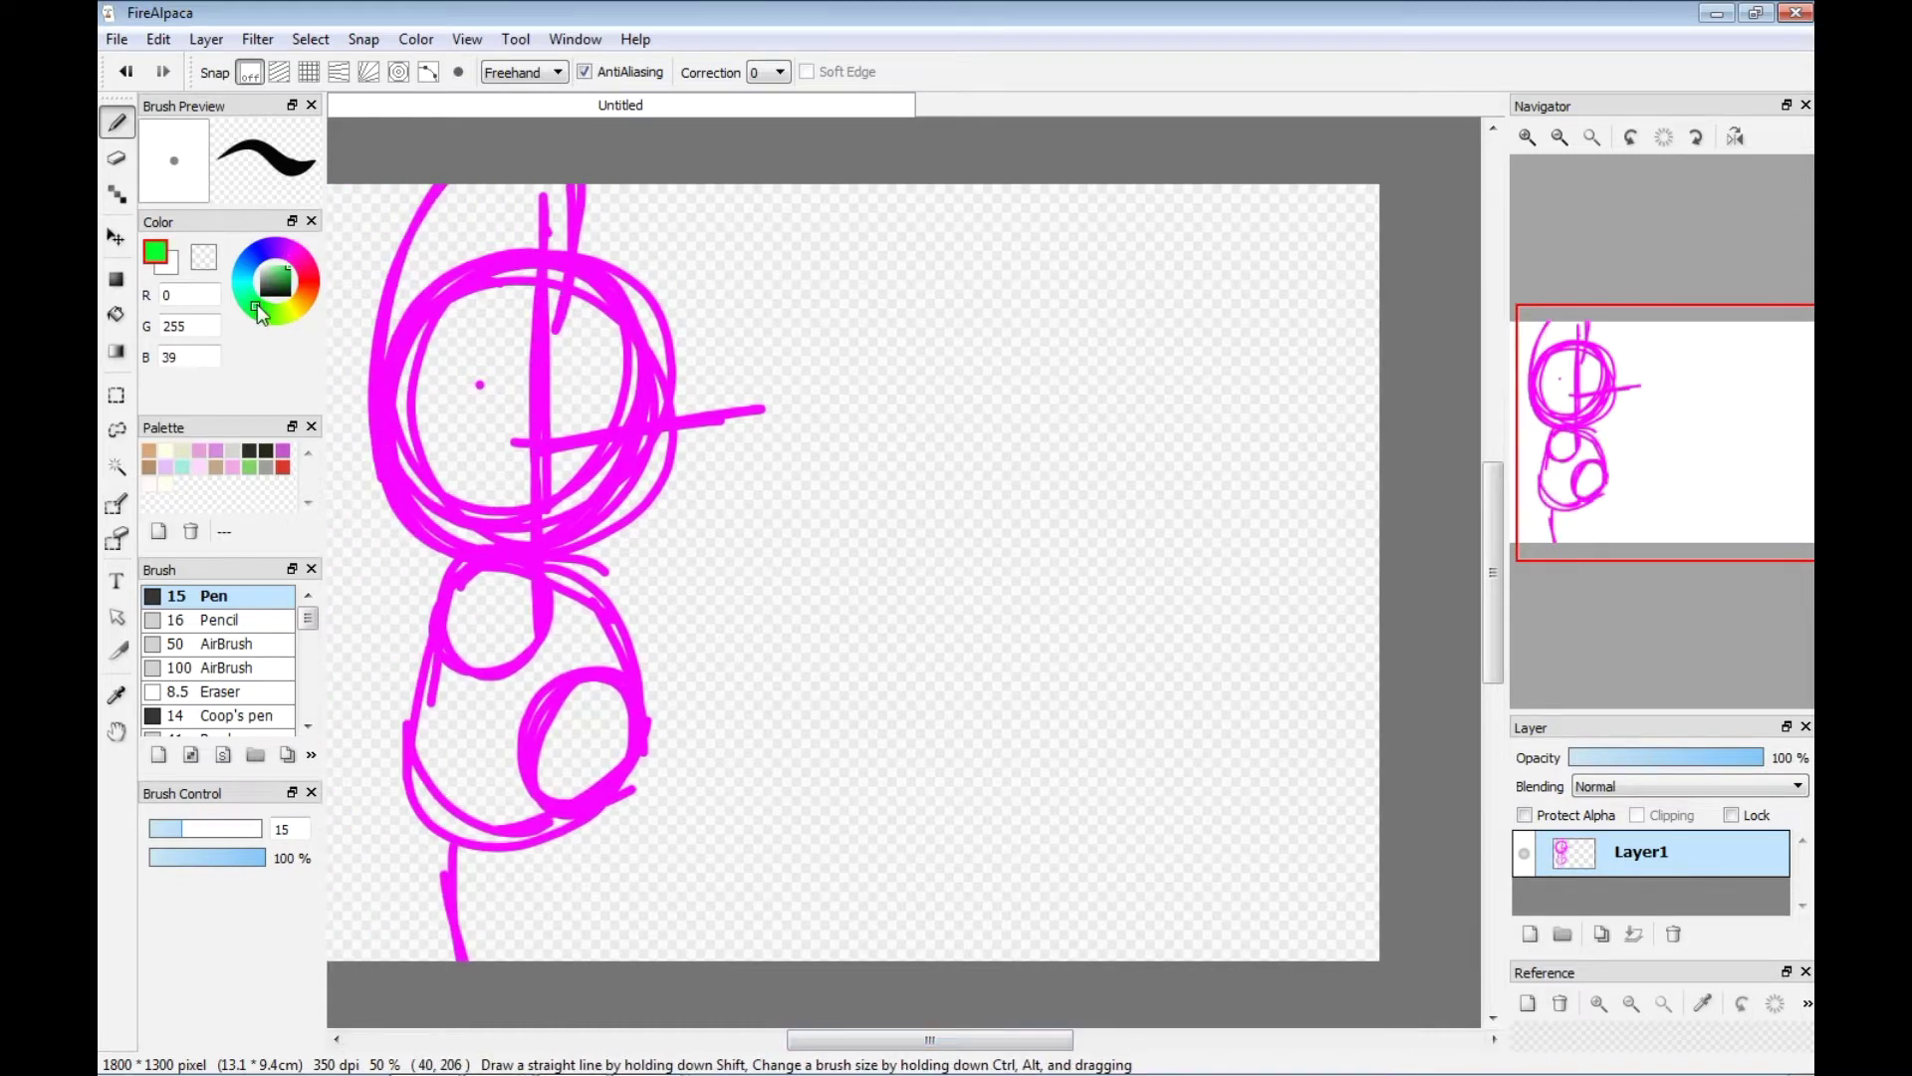
left_click(1735, 137)
left_click_drag(712, 261, 841, 456)
left_click(121, 72)
mouse_move(565, 476)
left_mouse_down()
mouse_move(688, 251)
mouse_move(647, 255)
mouse_move(683, 572)
left_mouse_up()
left_click(1735, 136)
left_click(1735, 136)
left_click_drag(685, 422, 903, 397)
left_click(1736, 138)
left_click(1735, 137)
Sketch the green figure's torso and arms, plus a loose dashed box between the two figures.
mouse_move(685, 541)
left_mouse_down()
mouse_move(622, 796)
mouse_move(531, 739)
left_mouse_up()
mouse_move(637, 537)
left_mouse_down()
mouse_move(617, 557)
mouse_move(807, 745)
mouse_move(936, 732)
left_mouse_up()
mouse_move(856, 685)
left_mouse_down()
mouse_move(873, 602)
mouse_move(1001, 596)
left_mouse_up()
left_click_drag(1049, 612, 1043, 742)
left_click_drag(874, 808, 1040, 811)
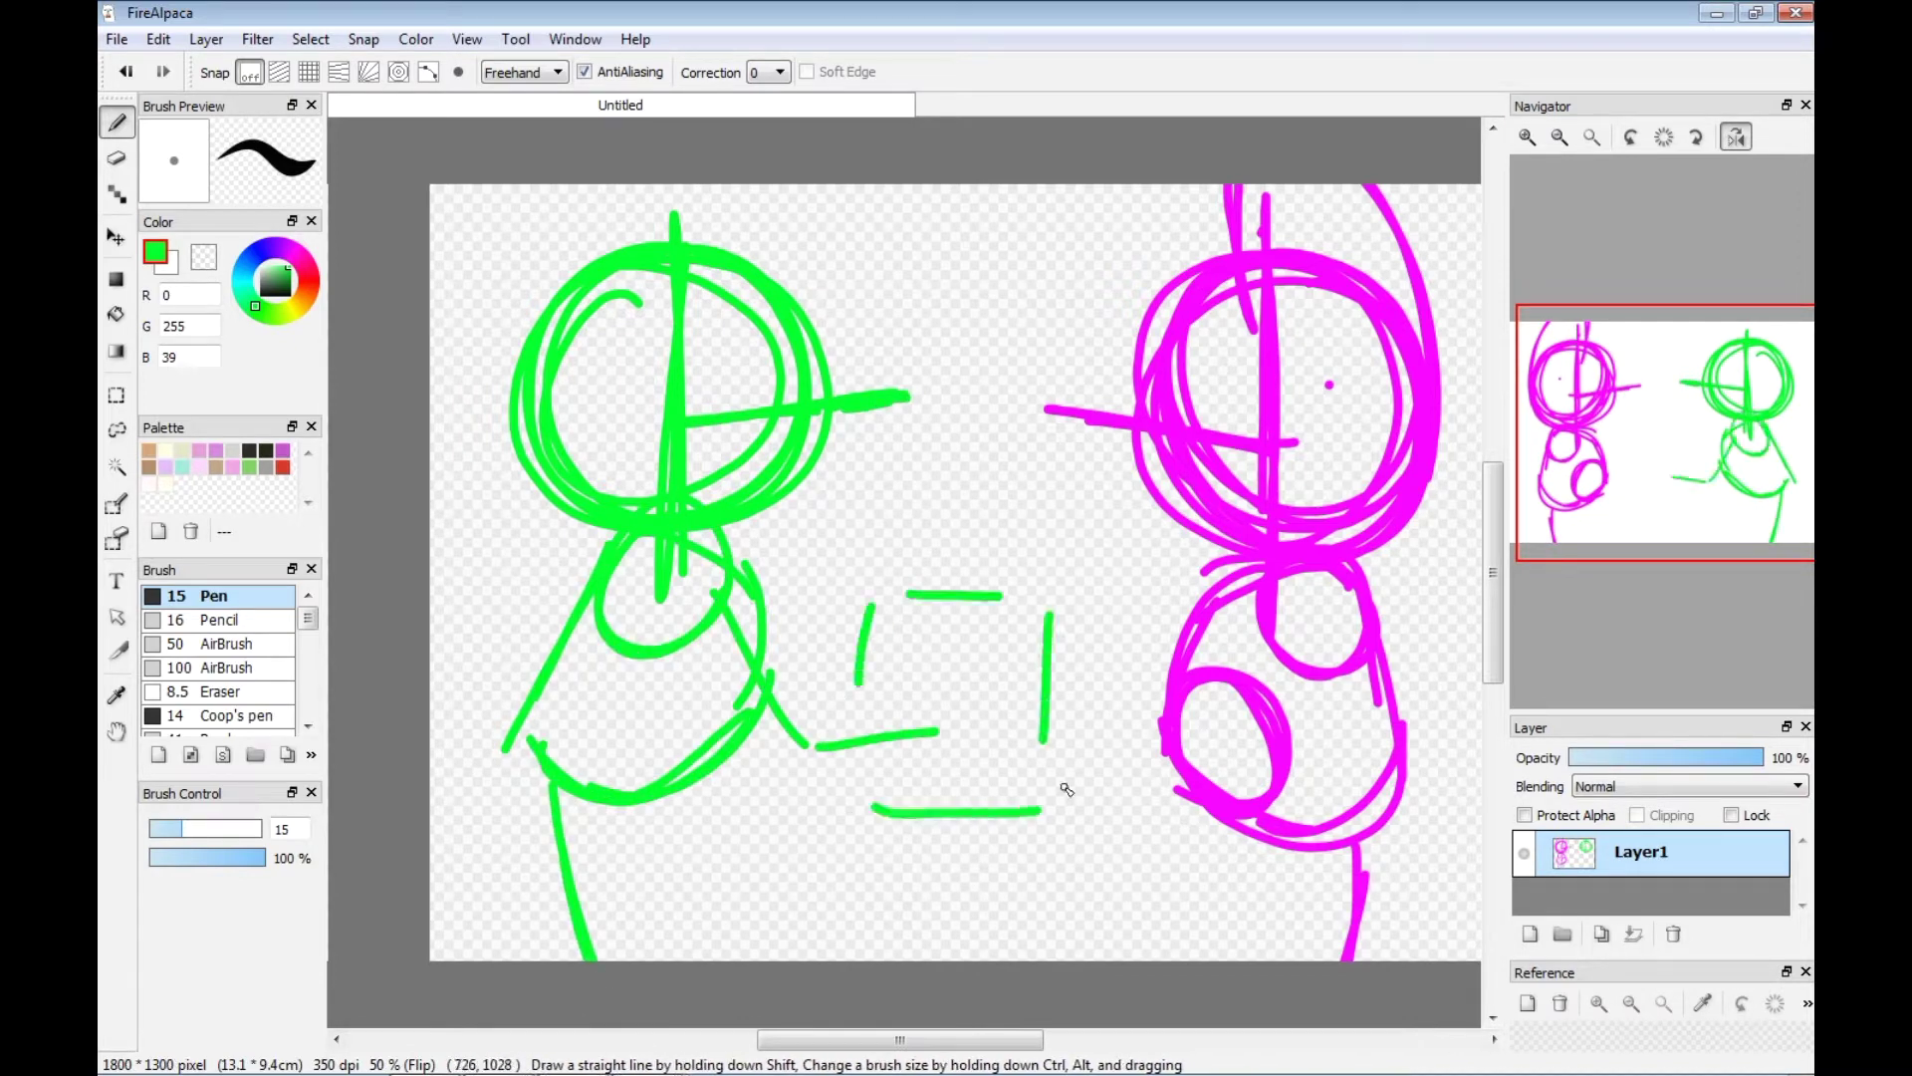
Switch to the browser, search YouTube for "high hopes" and play Panic! At The Disco: High Hopes (Audio).
left_click(574, 1053)
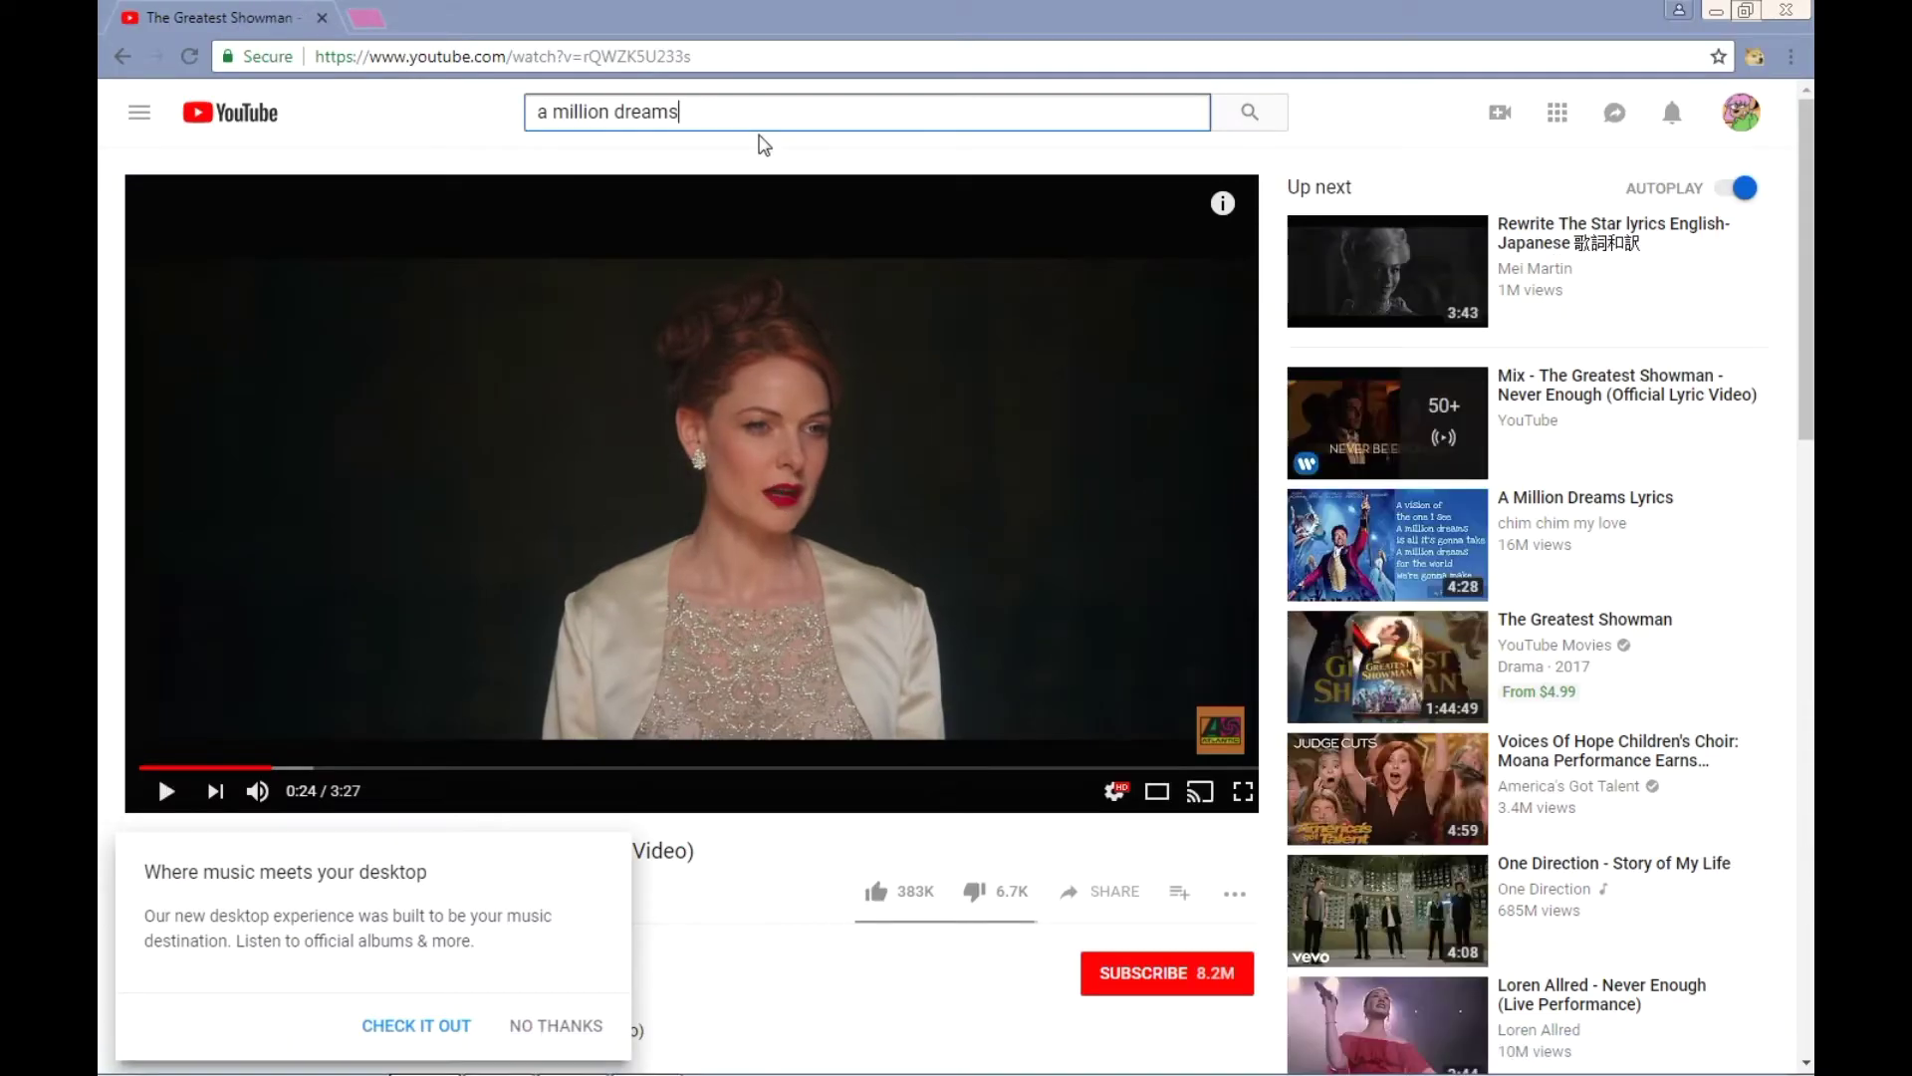
type("high hopes")
key("Return")
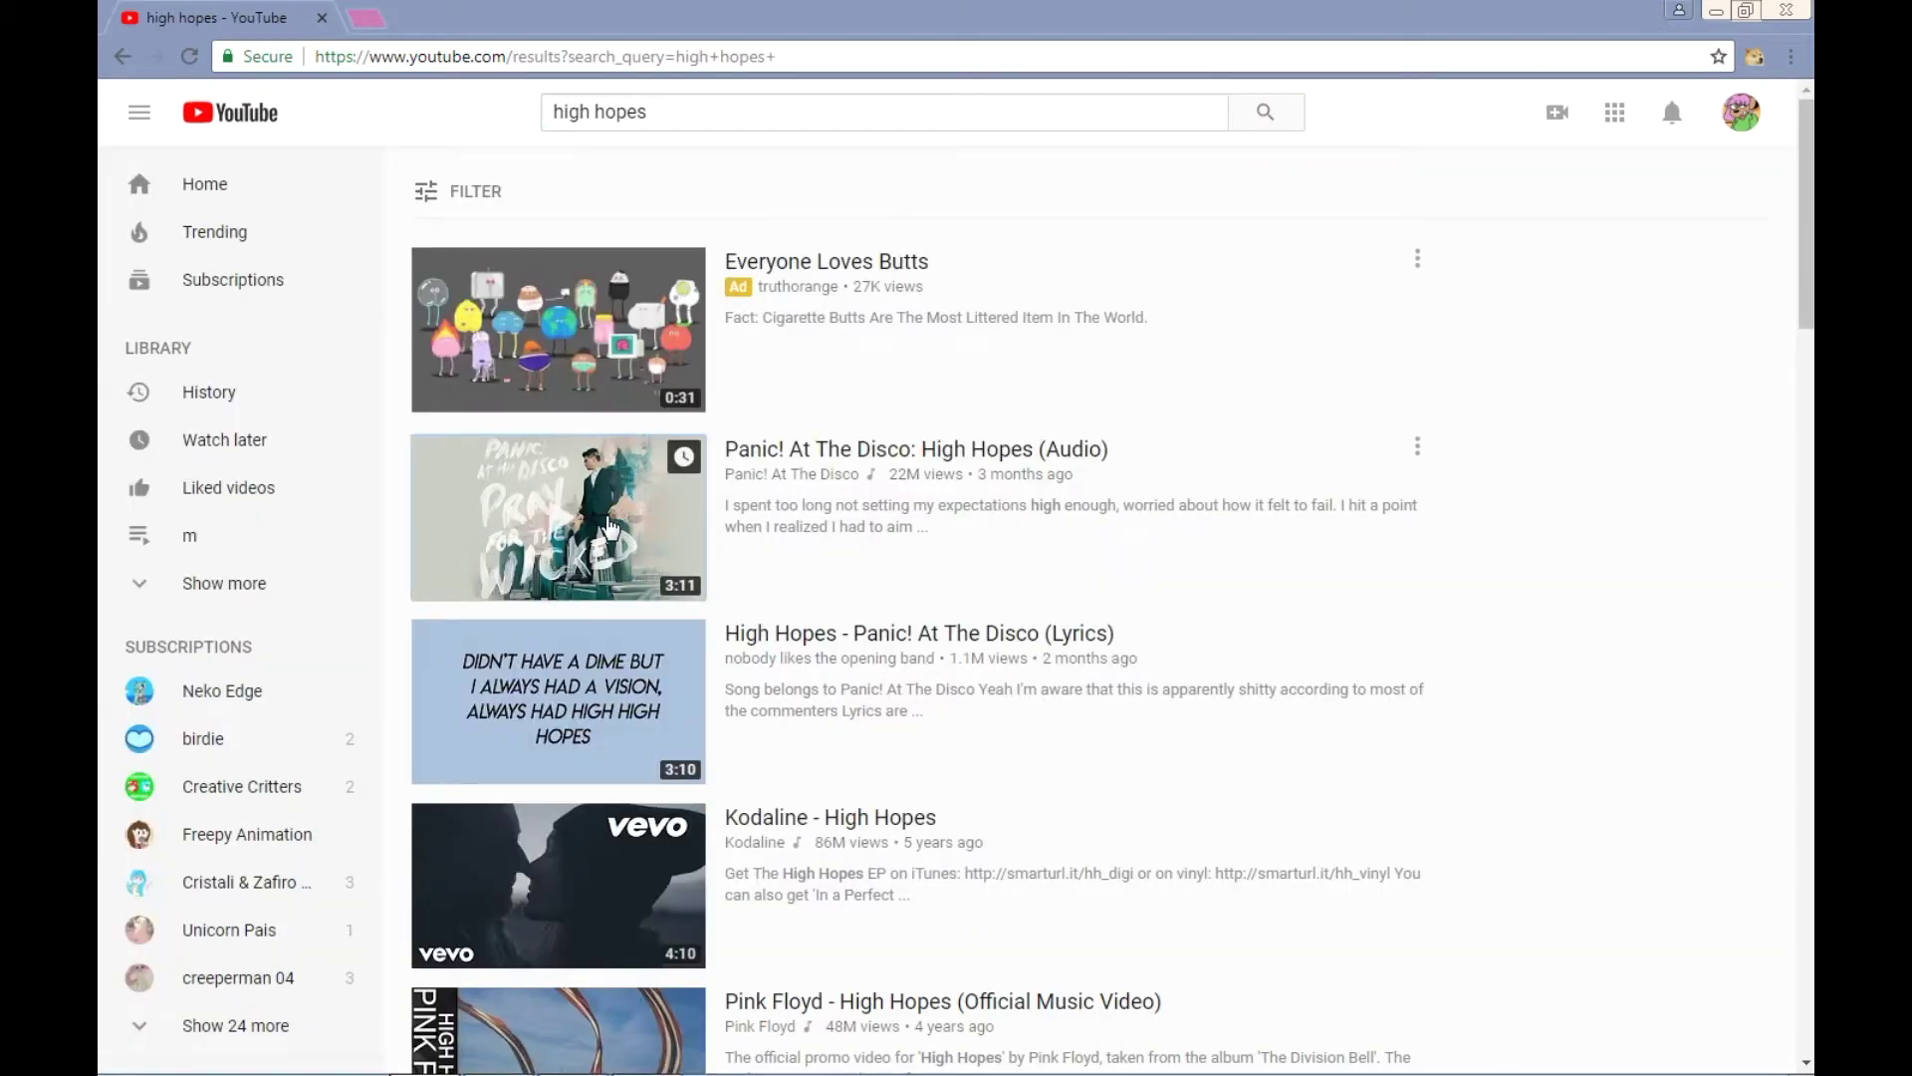
left_click(610, 528)
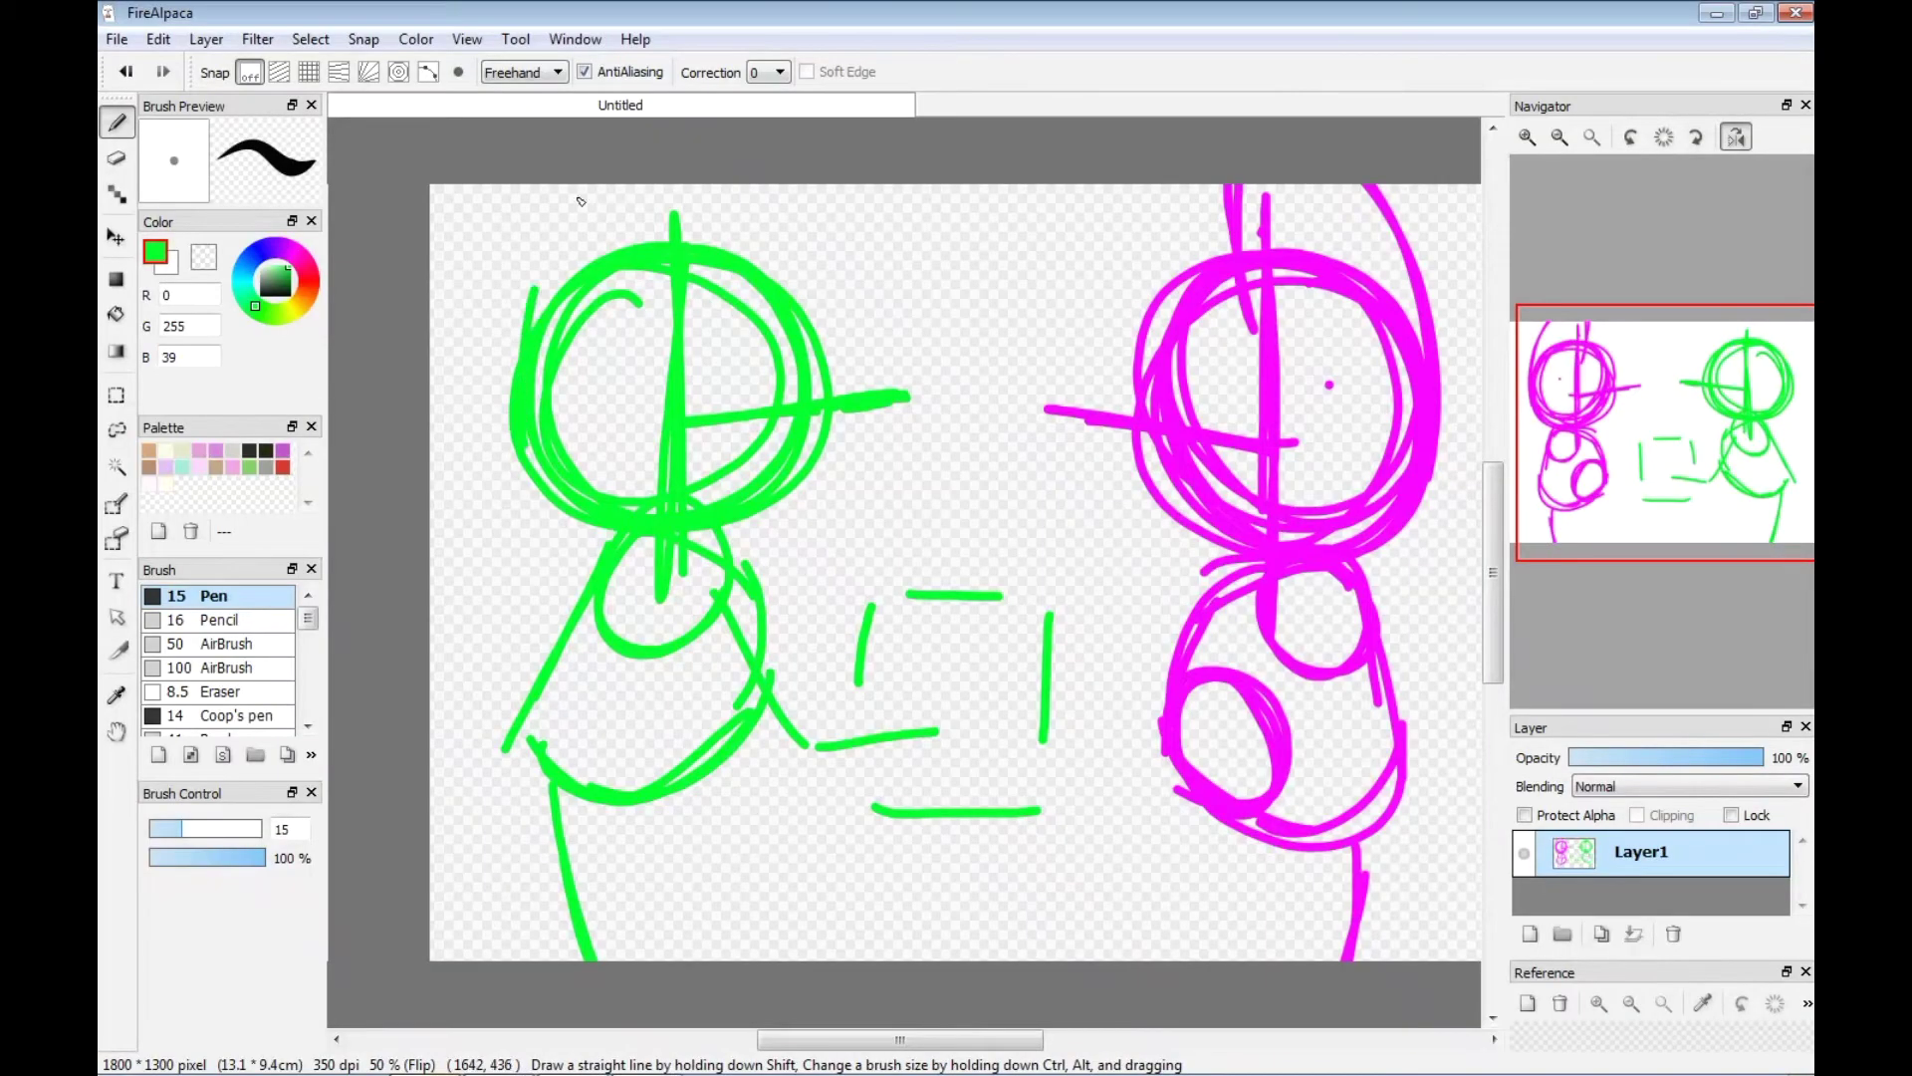
Return to FireAlpaca and sketch long ear lines above the green head.
left_click_drag(580, 201, 531, 324)
left_click_drag(727, 184, 710, 276)
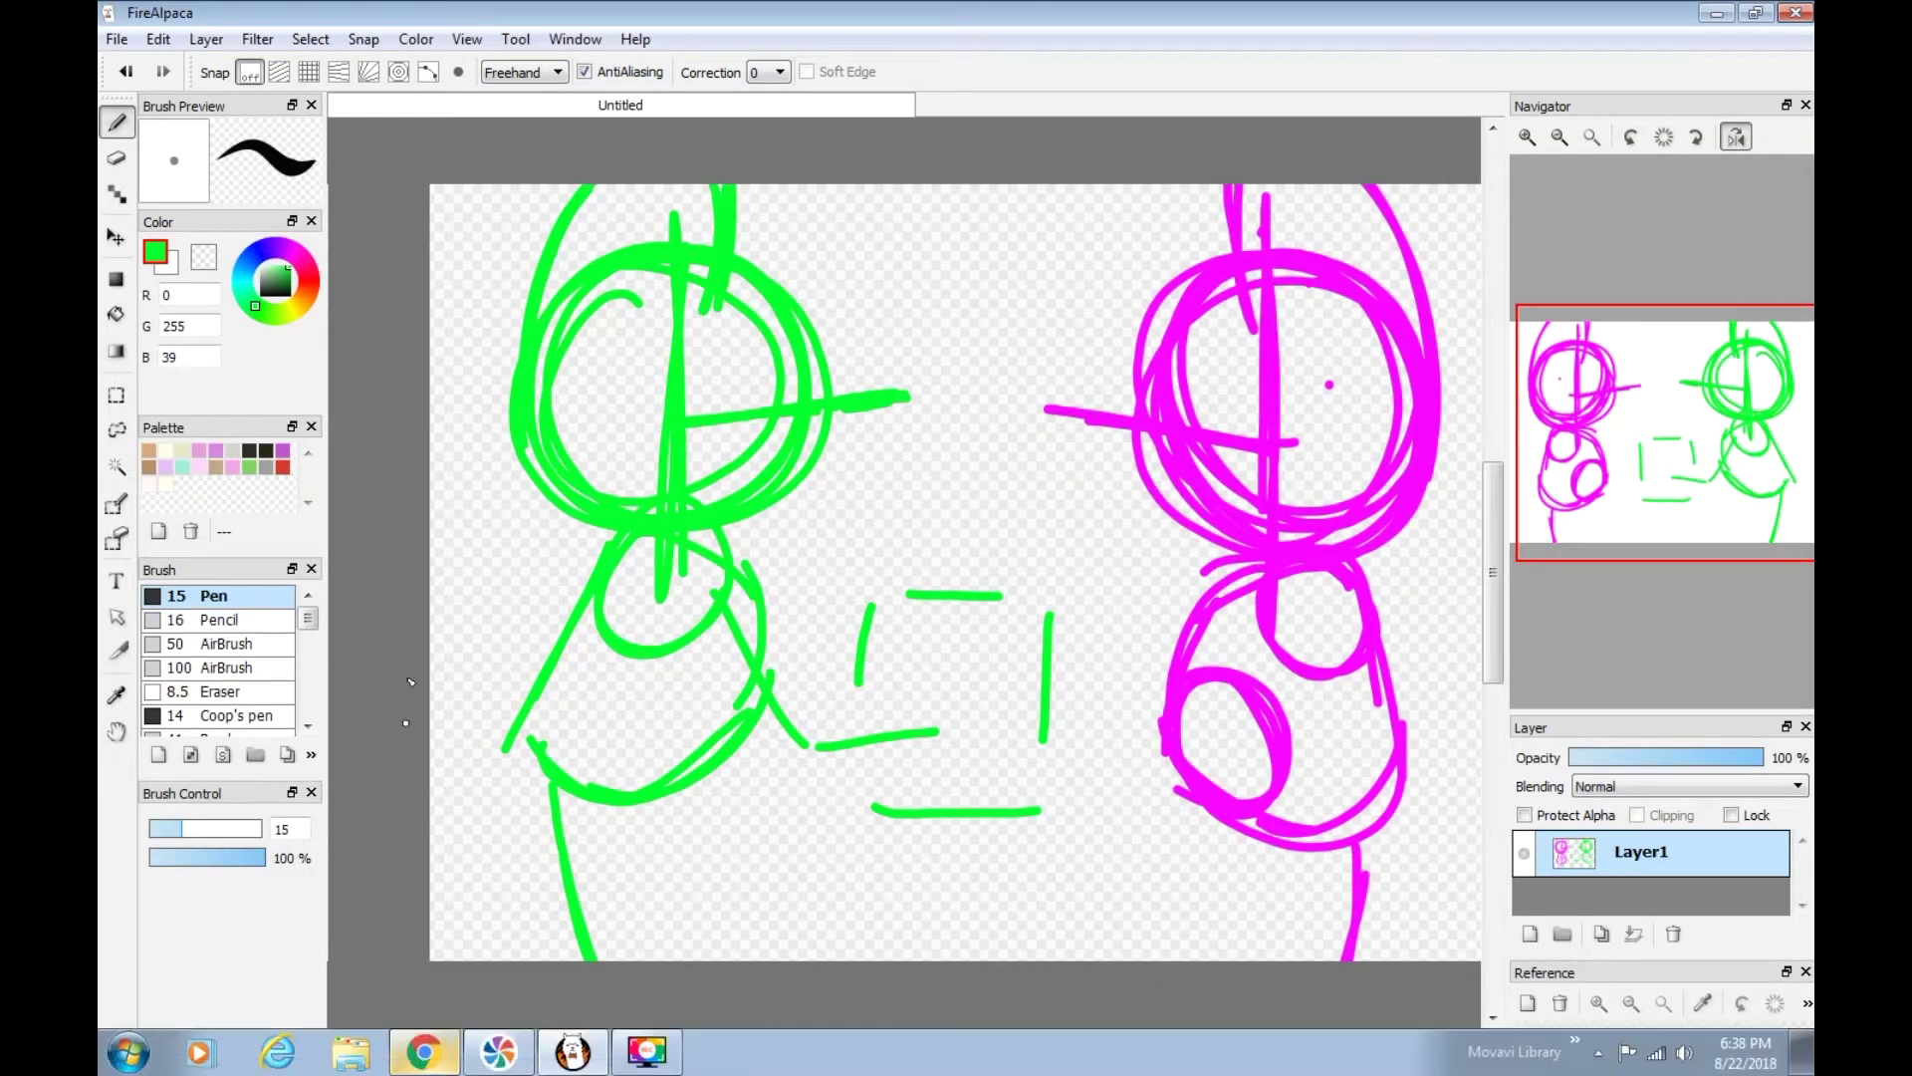
left_click_drag(840, 1038, 850, 1039)
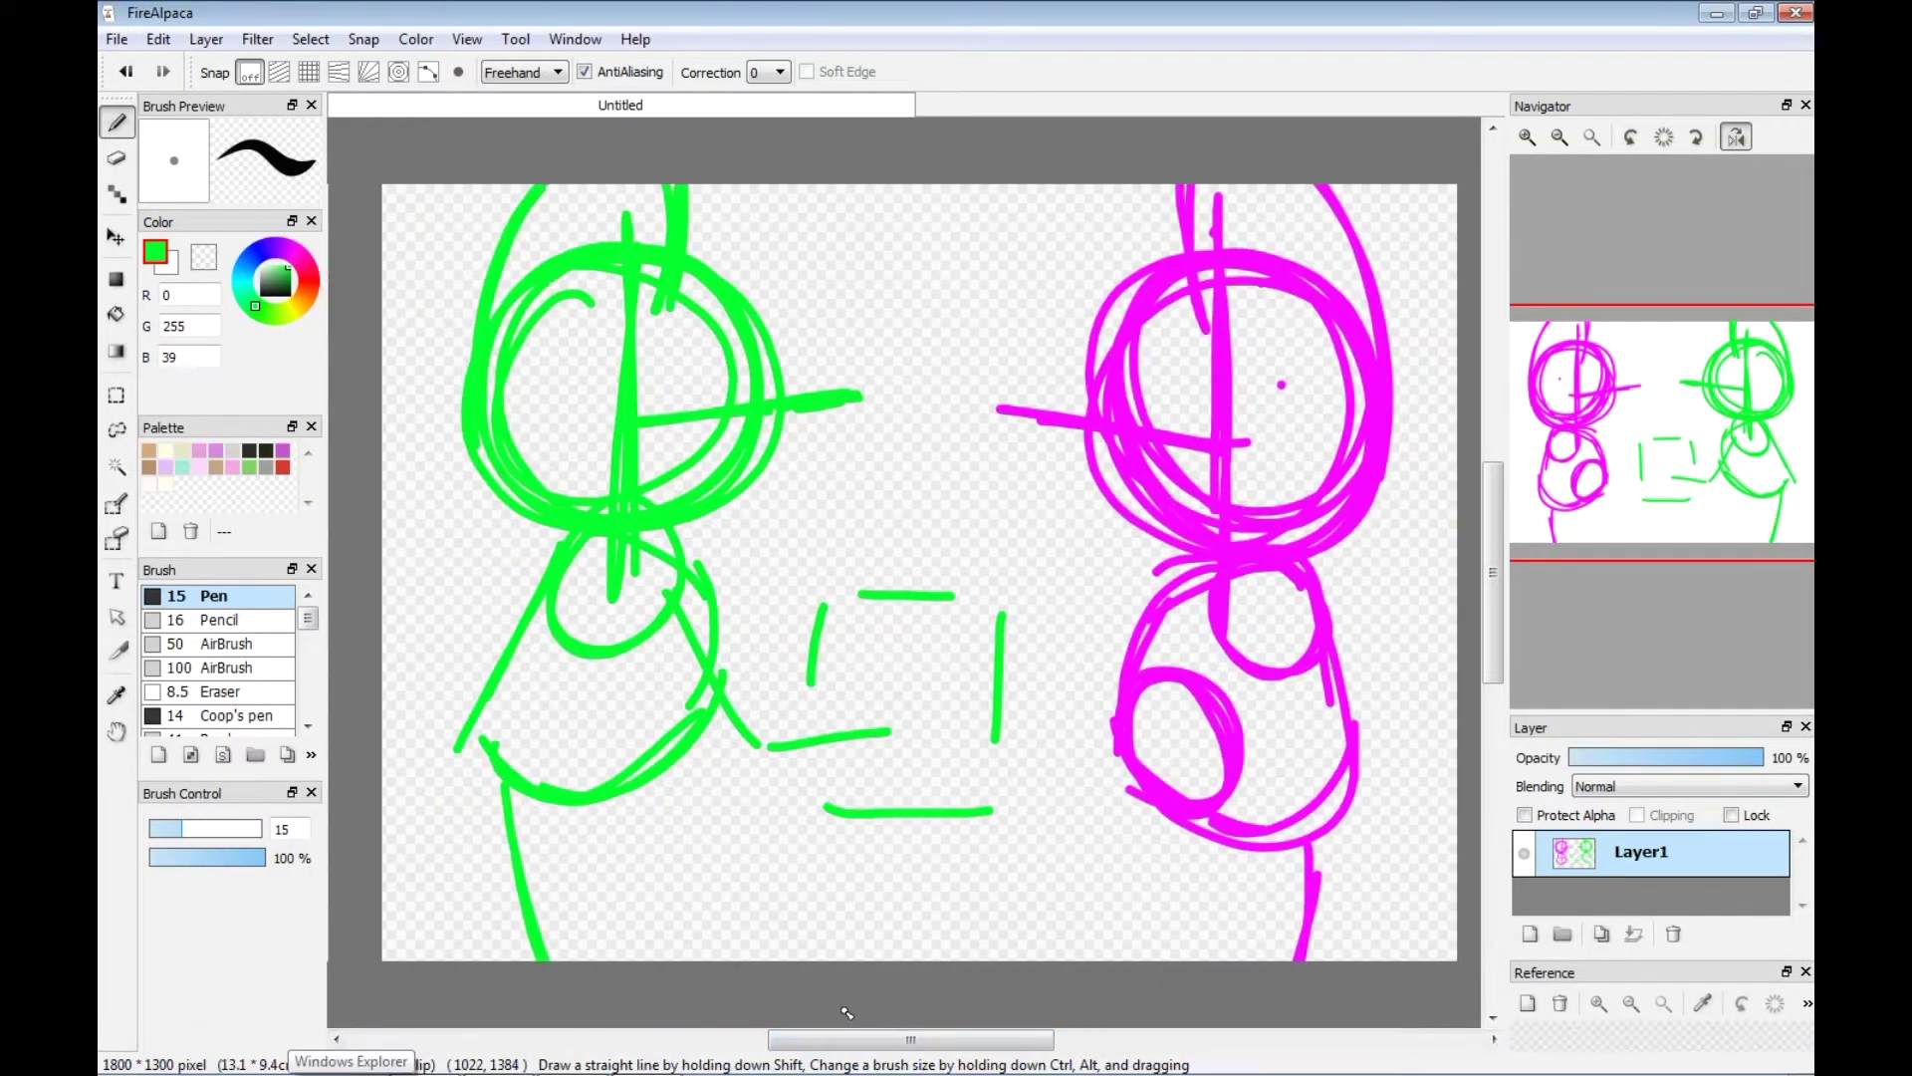
Add a new layer above the sketch and lower Layer1's opacity to 48%.
left_click(207, 39)
left_click(224, 64)
left_click(1693, 899)
left_click_drag(1707, 759, 1663, 759)
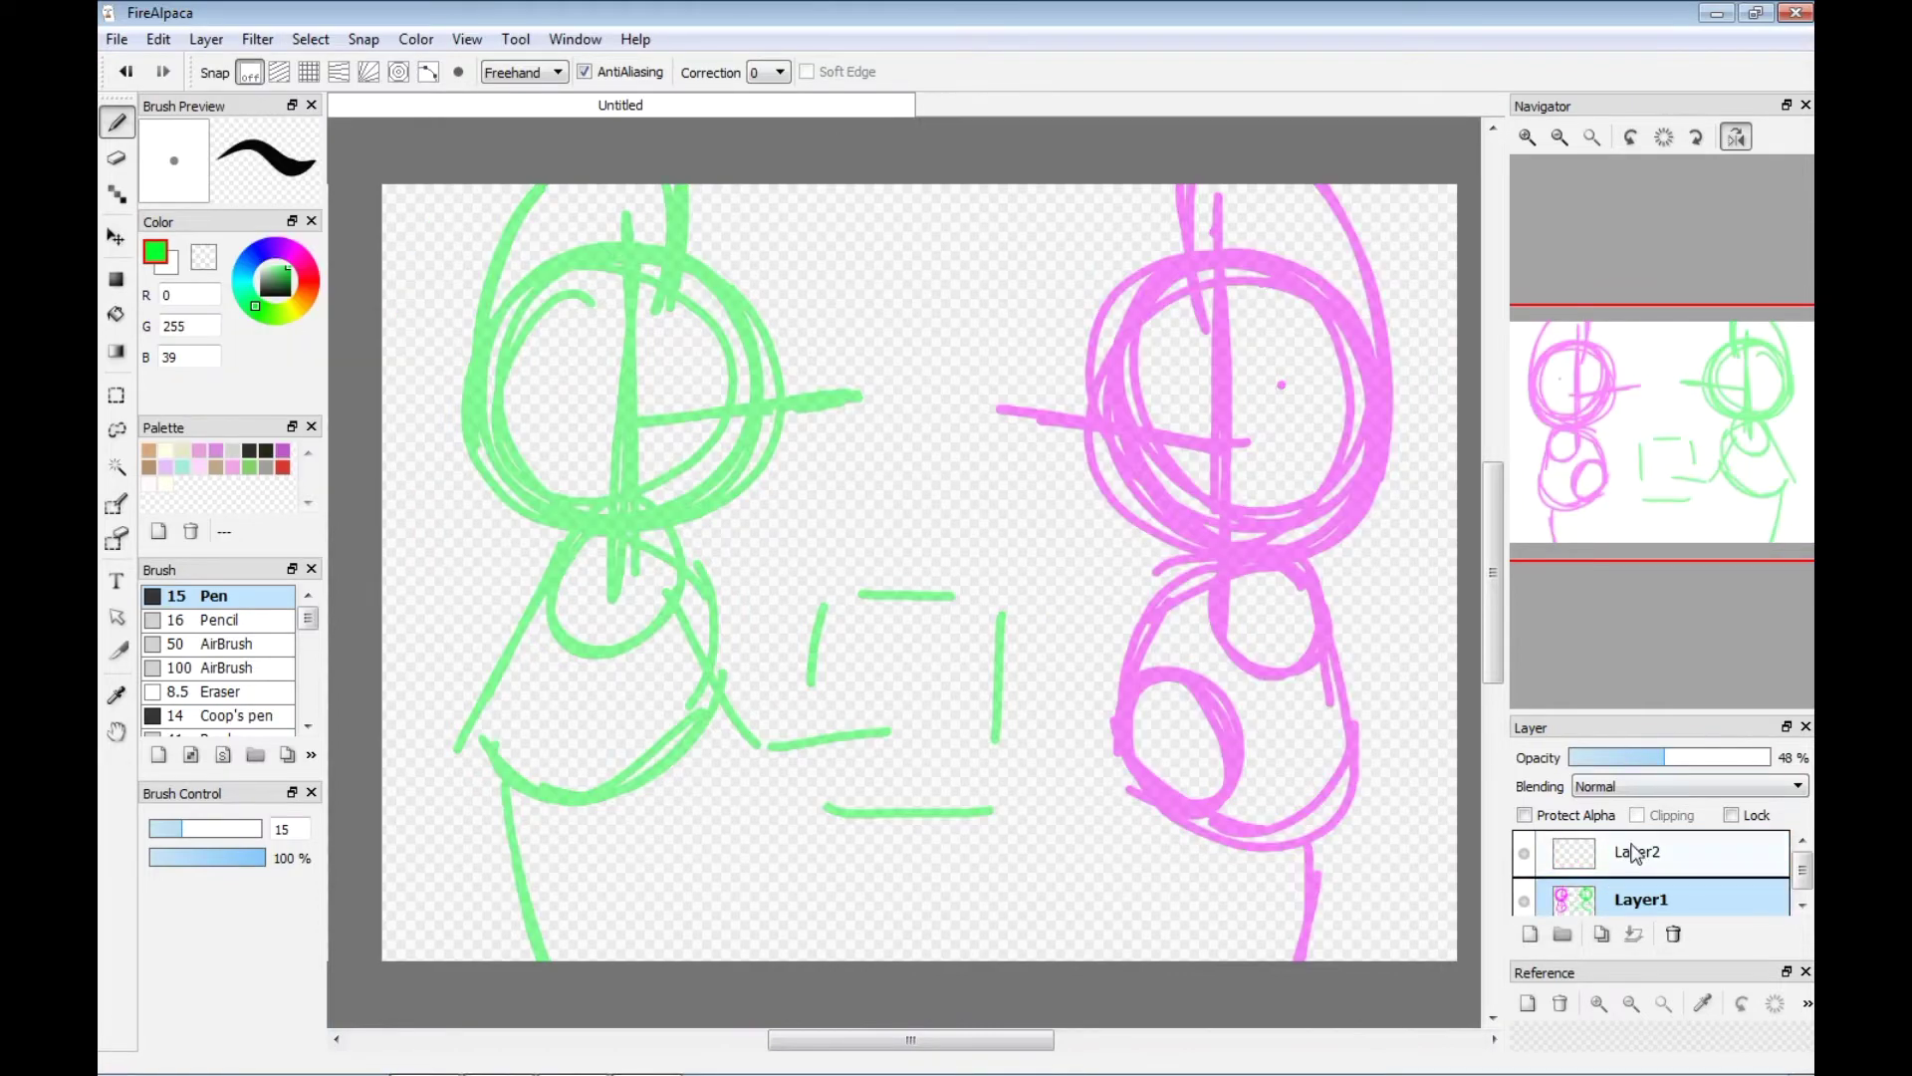
On Layer2, outline the magenta figure's forehead, filled nose and jaw in blue (RGB 38, 0, 255).
left_click(1635, 853)
left_click(264, 249)
left_click_drag(910, 1039, 1026, 1039)
left_click(1528, 138)
left_click(1527, 137)
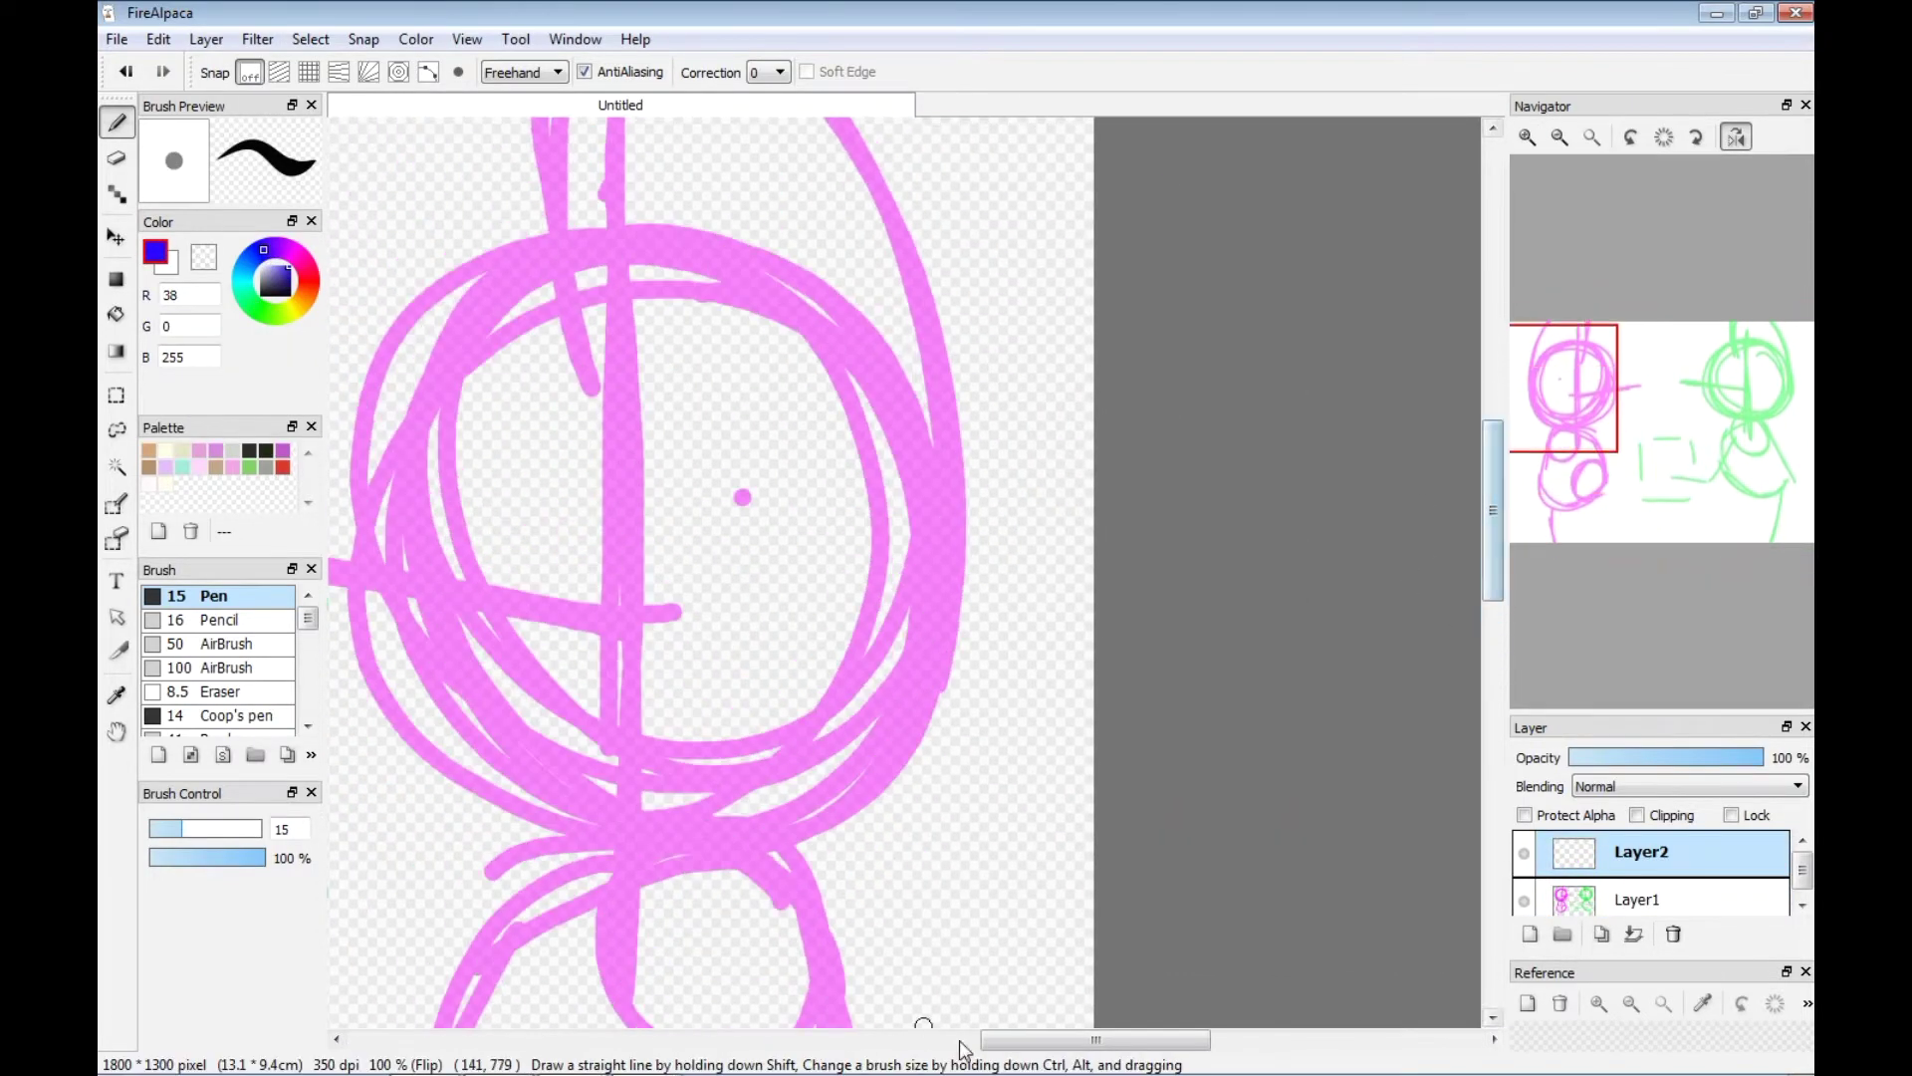
left_click(1526, 137)
mouse_move(742, 254)
left_mouse_down()
mouse_move(563, 528)
mouse_move(560, 588)
mouse_move(458, 740)
left_mouse_up()
key("ctrl+z")
mouse_move(464, 698)
left_mouse_down()
mouse_move(483, 777)
mouse_move(792, 857)
left_mouse_up()
left_click_drag(525, 595, 479, 622)
Outline the ears above the magenta figure's head in blue and join them to the forehead line.
left_click_drag(1493, 592, 1493, 557)
left_click_drag(1158, 650, 1077, 251)
left_click_drag(797, 589, 910, 253)
left_click_drag(735, 427, 820, 394)
Draw a large round eye with a filled oval pupil and a short eyebrow above it.
left_click_drag(1488, 499, 1488, 554)
mouse_move(689, 284)
left_mouse_down()
mouse_move(802, 399)
mouse_move(694, 274)
left_mouse_up()
left_click(126, 72)
left_click_drag(640, 352, 619, 432)
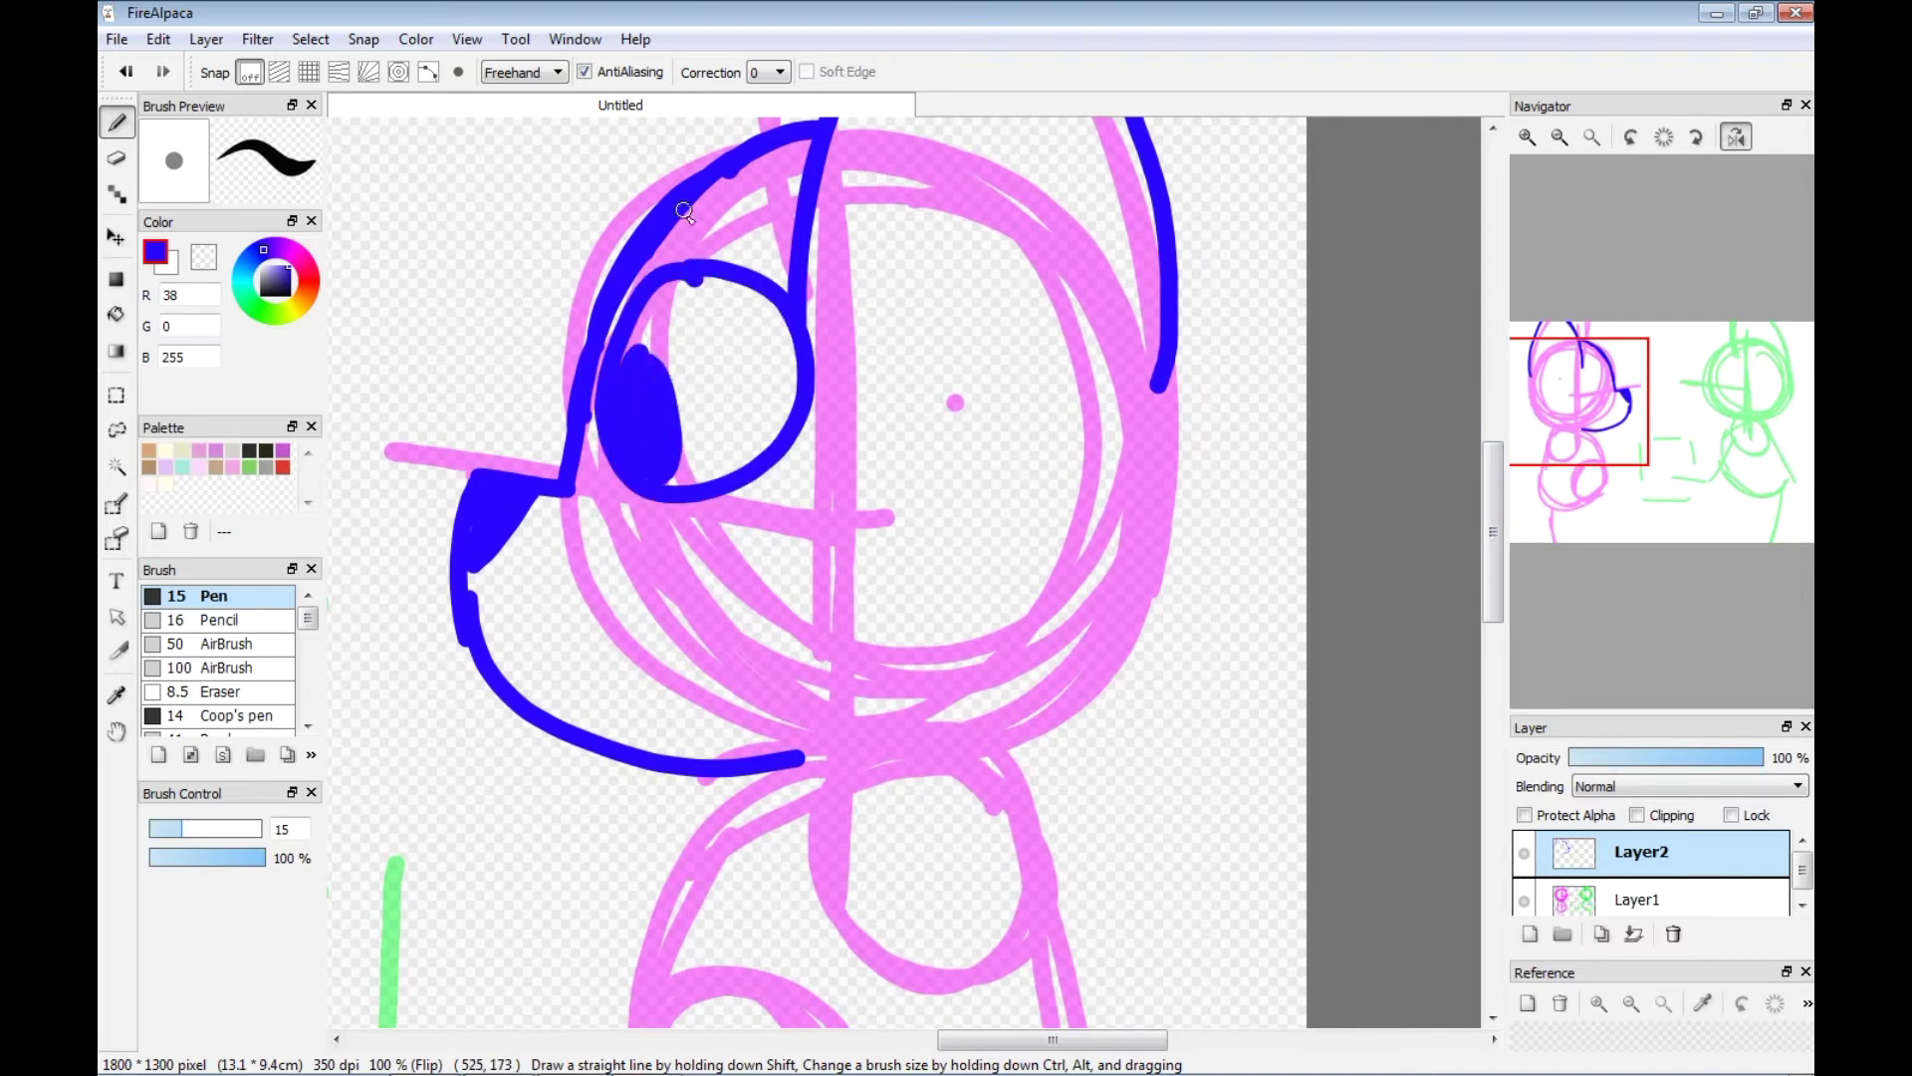
left_click(129, 74)
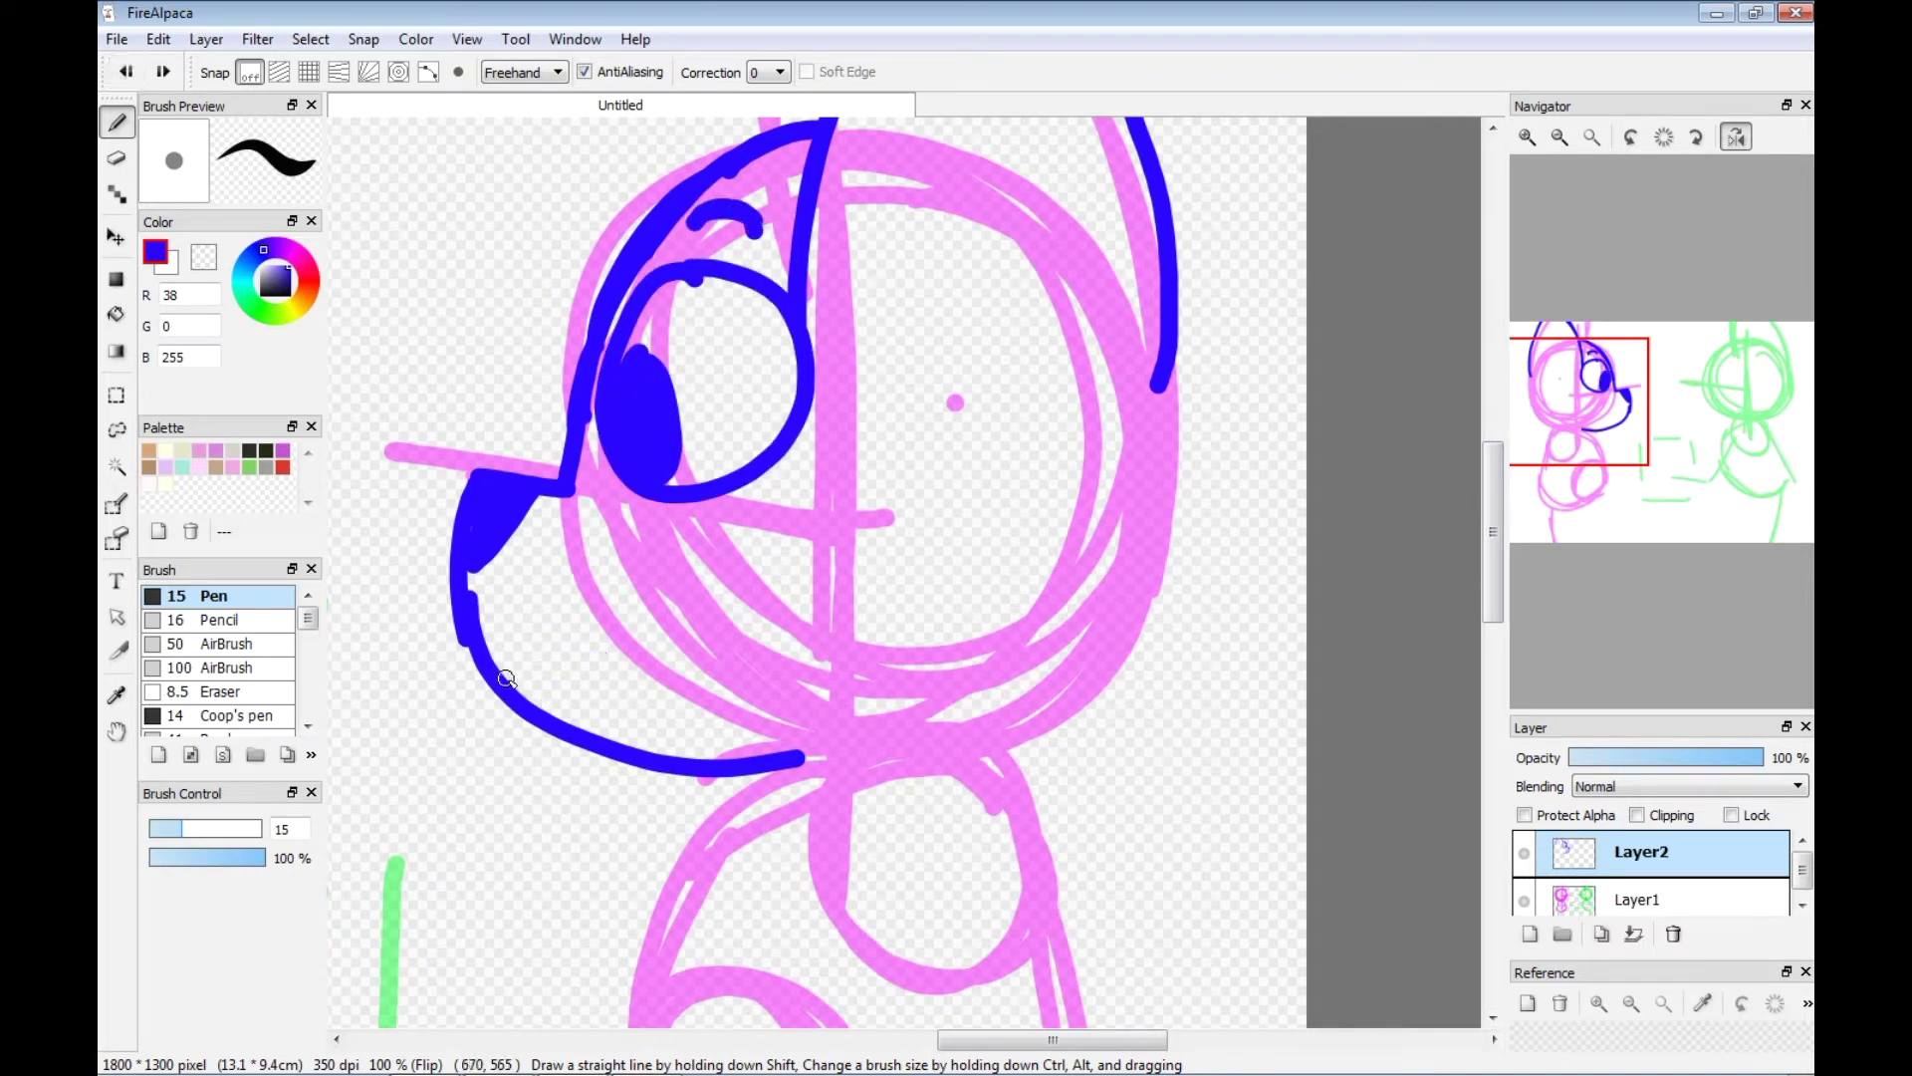
Try several mouth curves along the front and underside of the muzzle.
left_click(129, 73)
mouse_move(554, 647)
left_mouse_down()
mouse_move(653, 752)
mouse_move(697, 757)
left_mouse_up()
key("ctrl+z")
left_click_drag(498, 670, 677, 767)
left_click(142, 65)
left_click_drag(482, 623, 661, 747)
left_click(130, 61)
left_click_drag(482, 654, 655, 605)
left_click(128, 71)
Replace the large open mouth with a short smile curve at the front of the muzzle.
left_click_drag(482, 619, 642, 709)
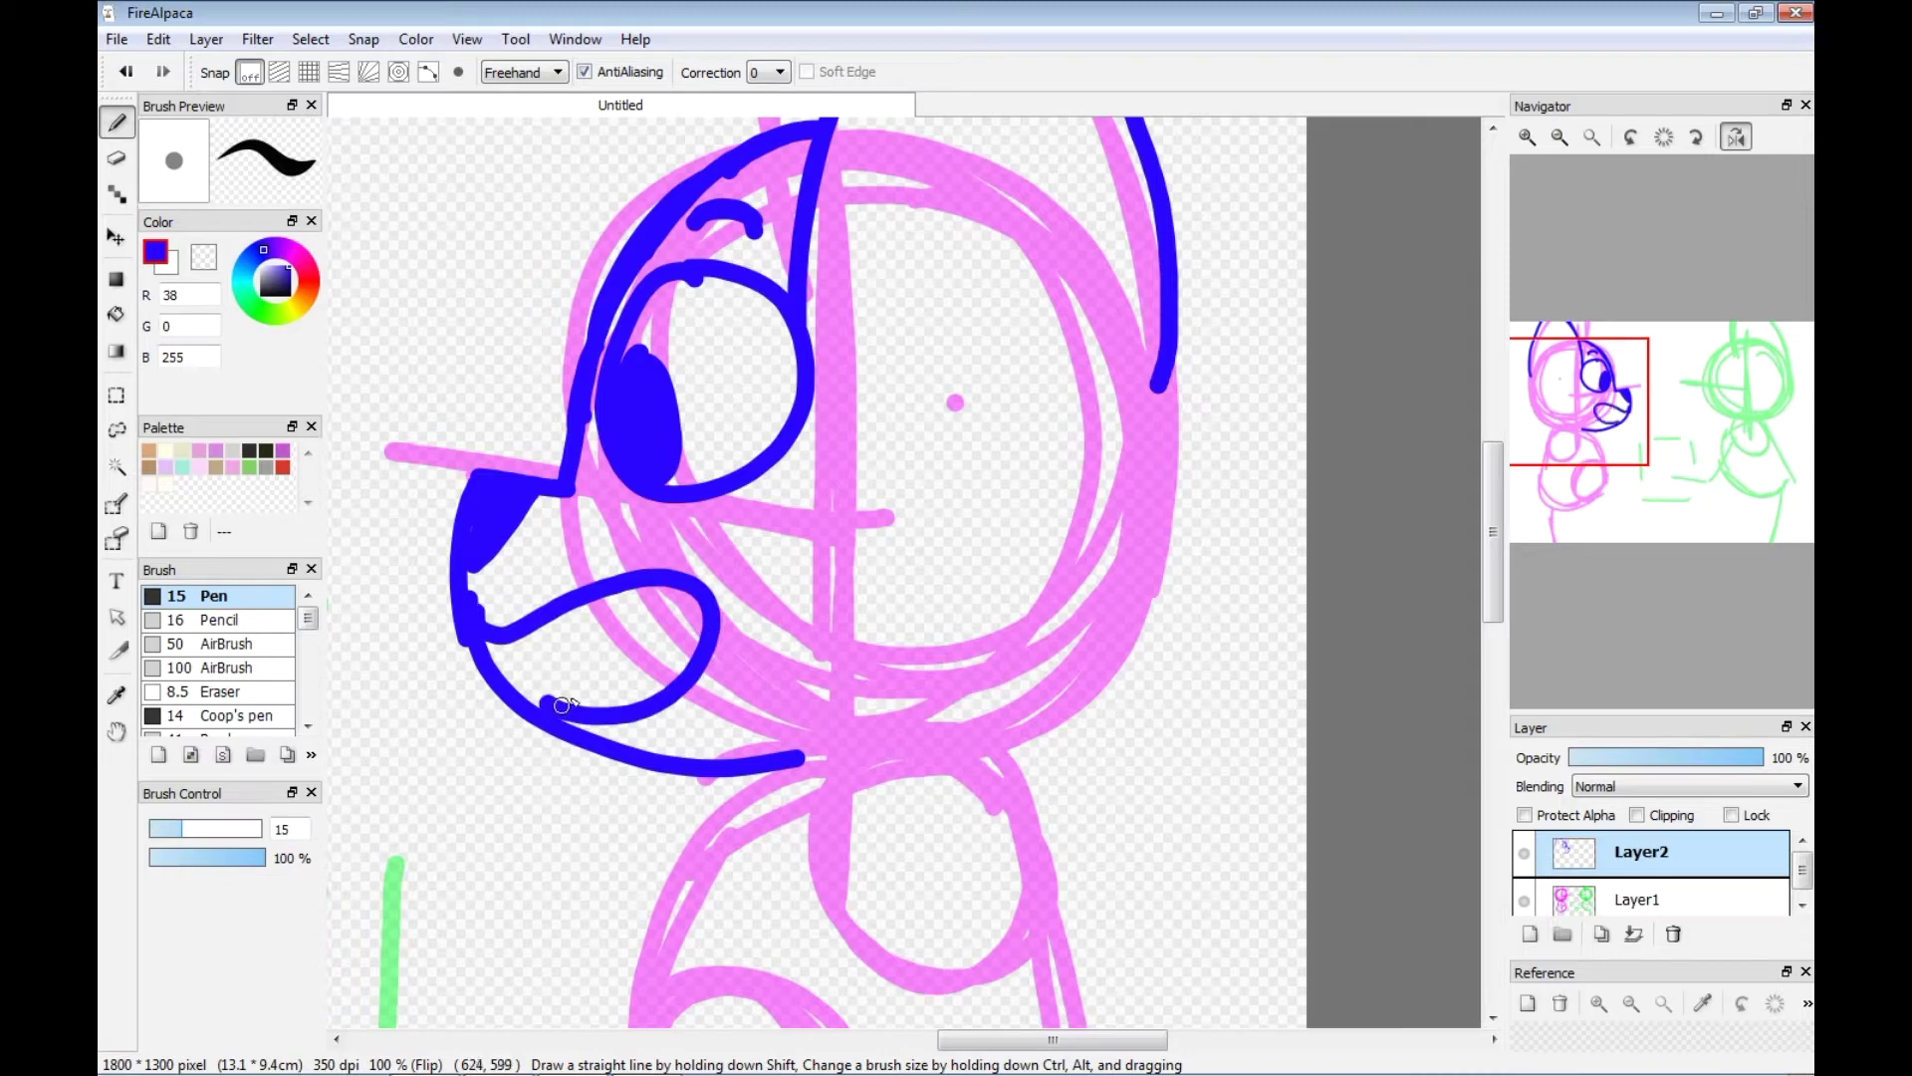
left_click(127, 72)
left_click(127, 72)
Draw zigzag cheek fur inside the face and extend the back-of-head outline down to the neck.
mouse_move(900, 443)
left_mouse_down()
mouse_move(1036, 598)
mouse_move(832, 674)
left_mouse_up()
left_click_drag(1144, 551, 978, 729)
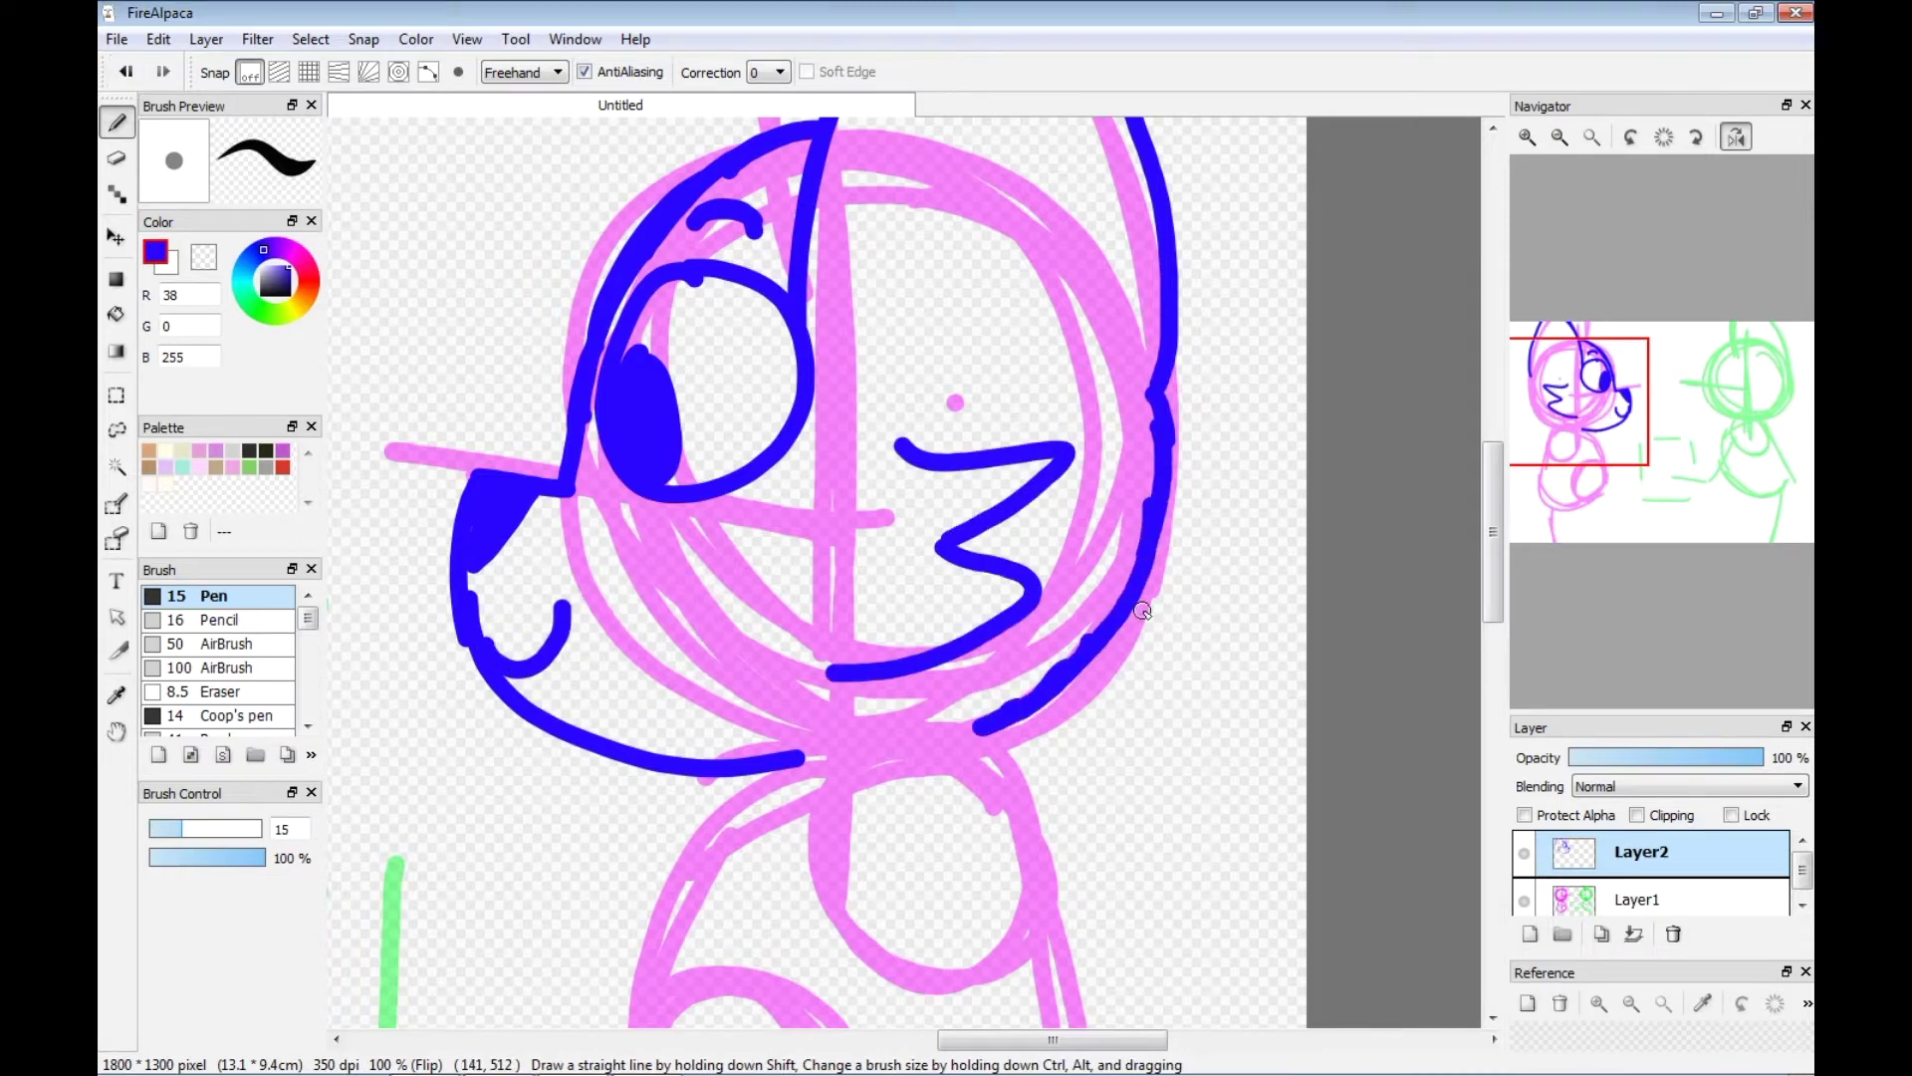
Outline the bent arm in blue over the magenta torso, from the shoulder to the elbow and along the forearm.
scroll(934, 465, "down", 5)
mouse_move(825, 417)
left_mouse_down()
mouse_move(1031, 393)
mouse_move(926, 929)
mouse_move(712, 753)
left_mouse_up()
scroll(1400, 747, "down", 2)
left_click_drag(1075, 1039, 1009, 1039)
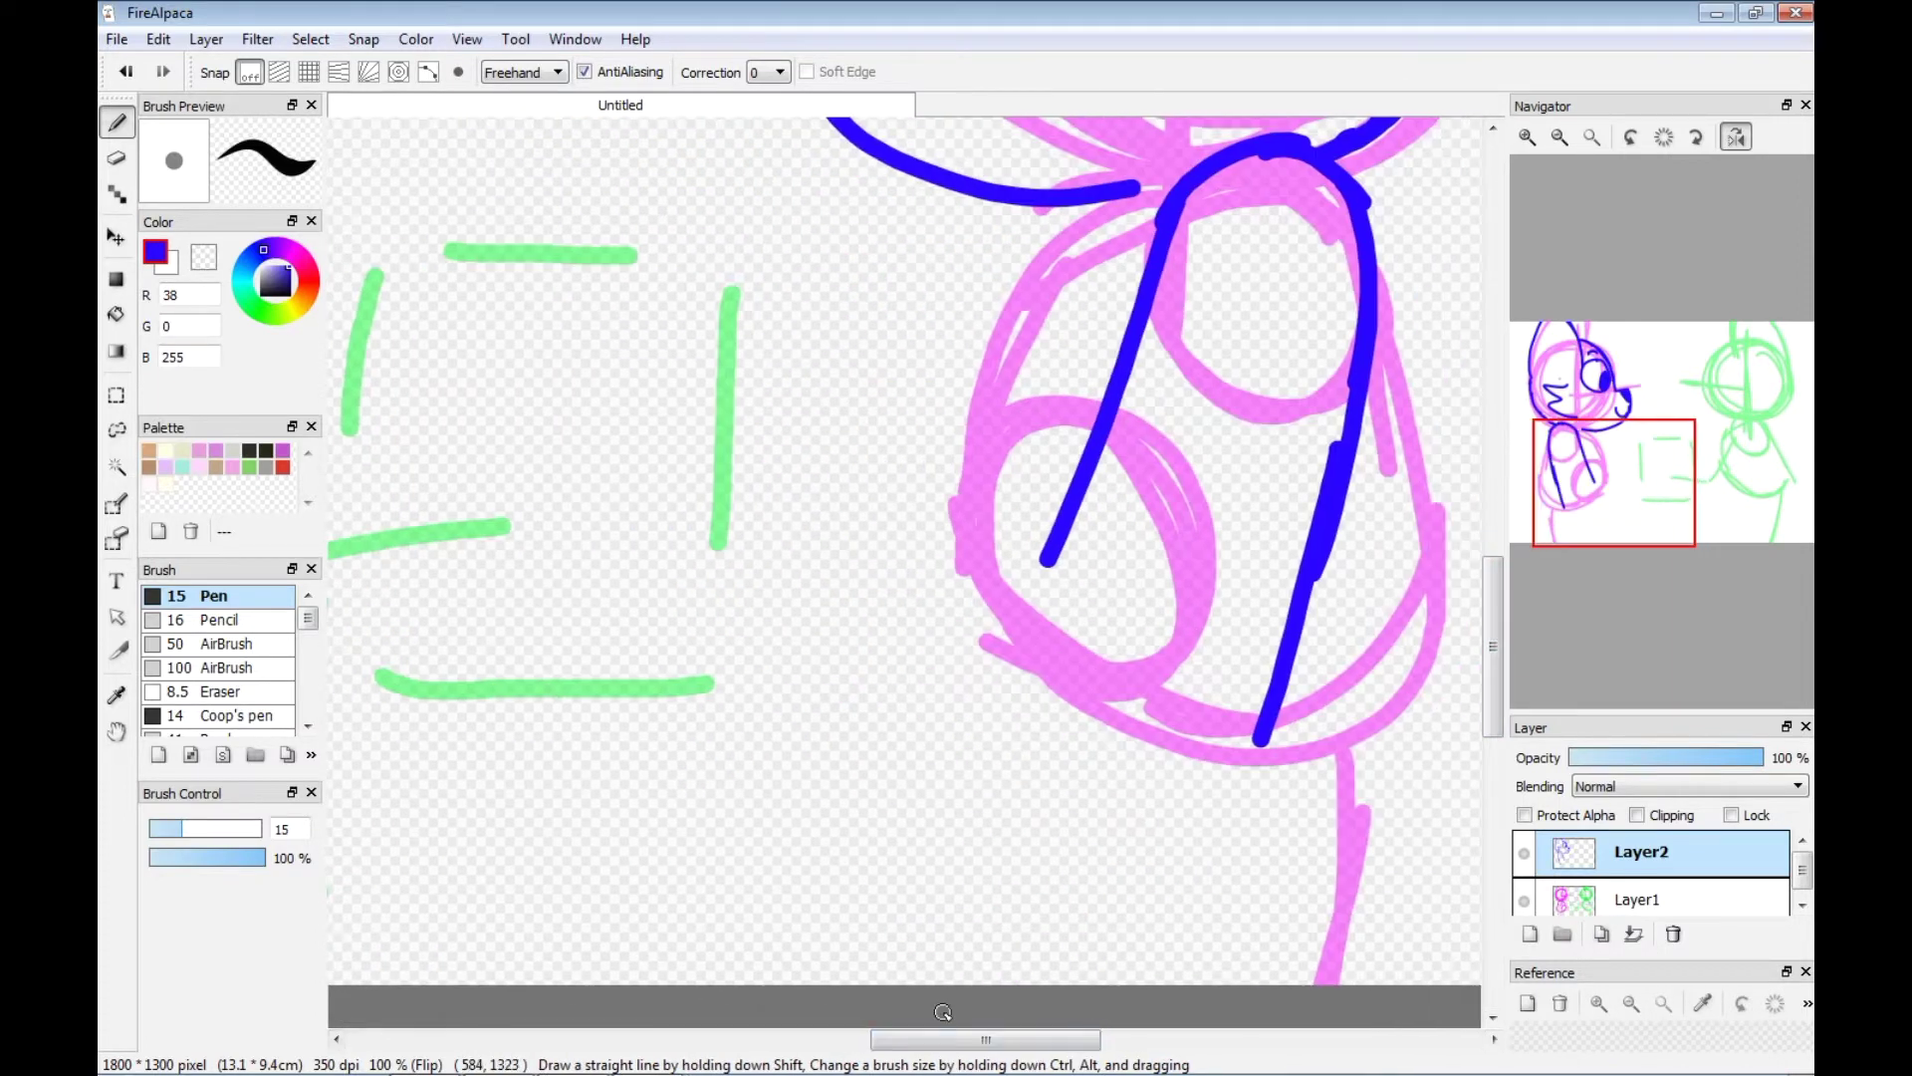
left_click_drag(1258, 725, 833, 604)
mouse_move(1057, 541)
left_mouse_down()
mouse_move(879, 461)
mouse_move(991, 528)
left_mouse_up()
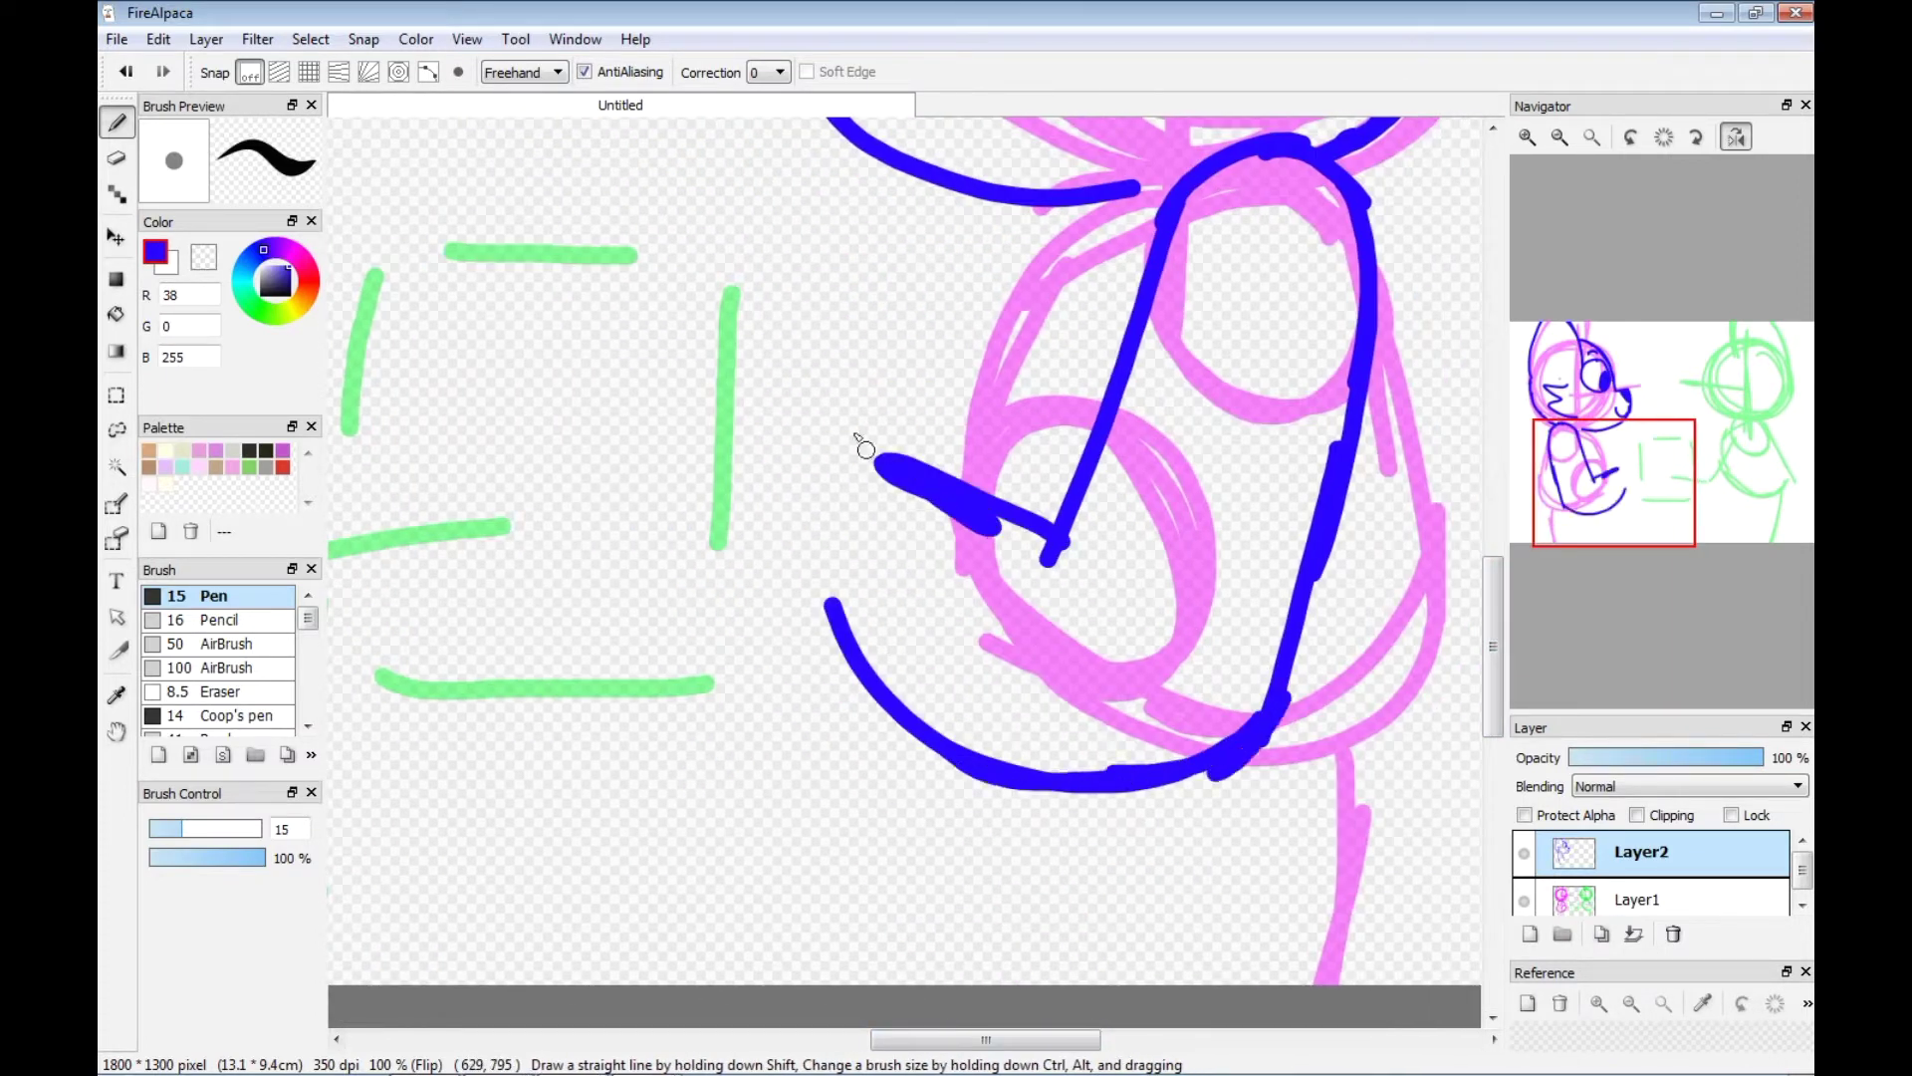
Draw the hand at the end of the forearm with three rounded fingers, redoing the first attempt.
left_click_drag(834, 376, 729, 447)
left_click_drag(737, 450, 811, 566)
key("ctrl+z")
key("ctrl+z")
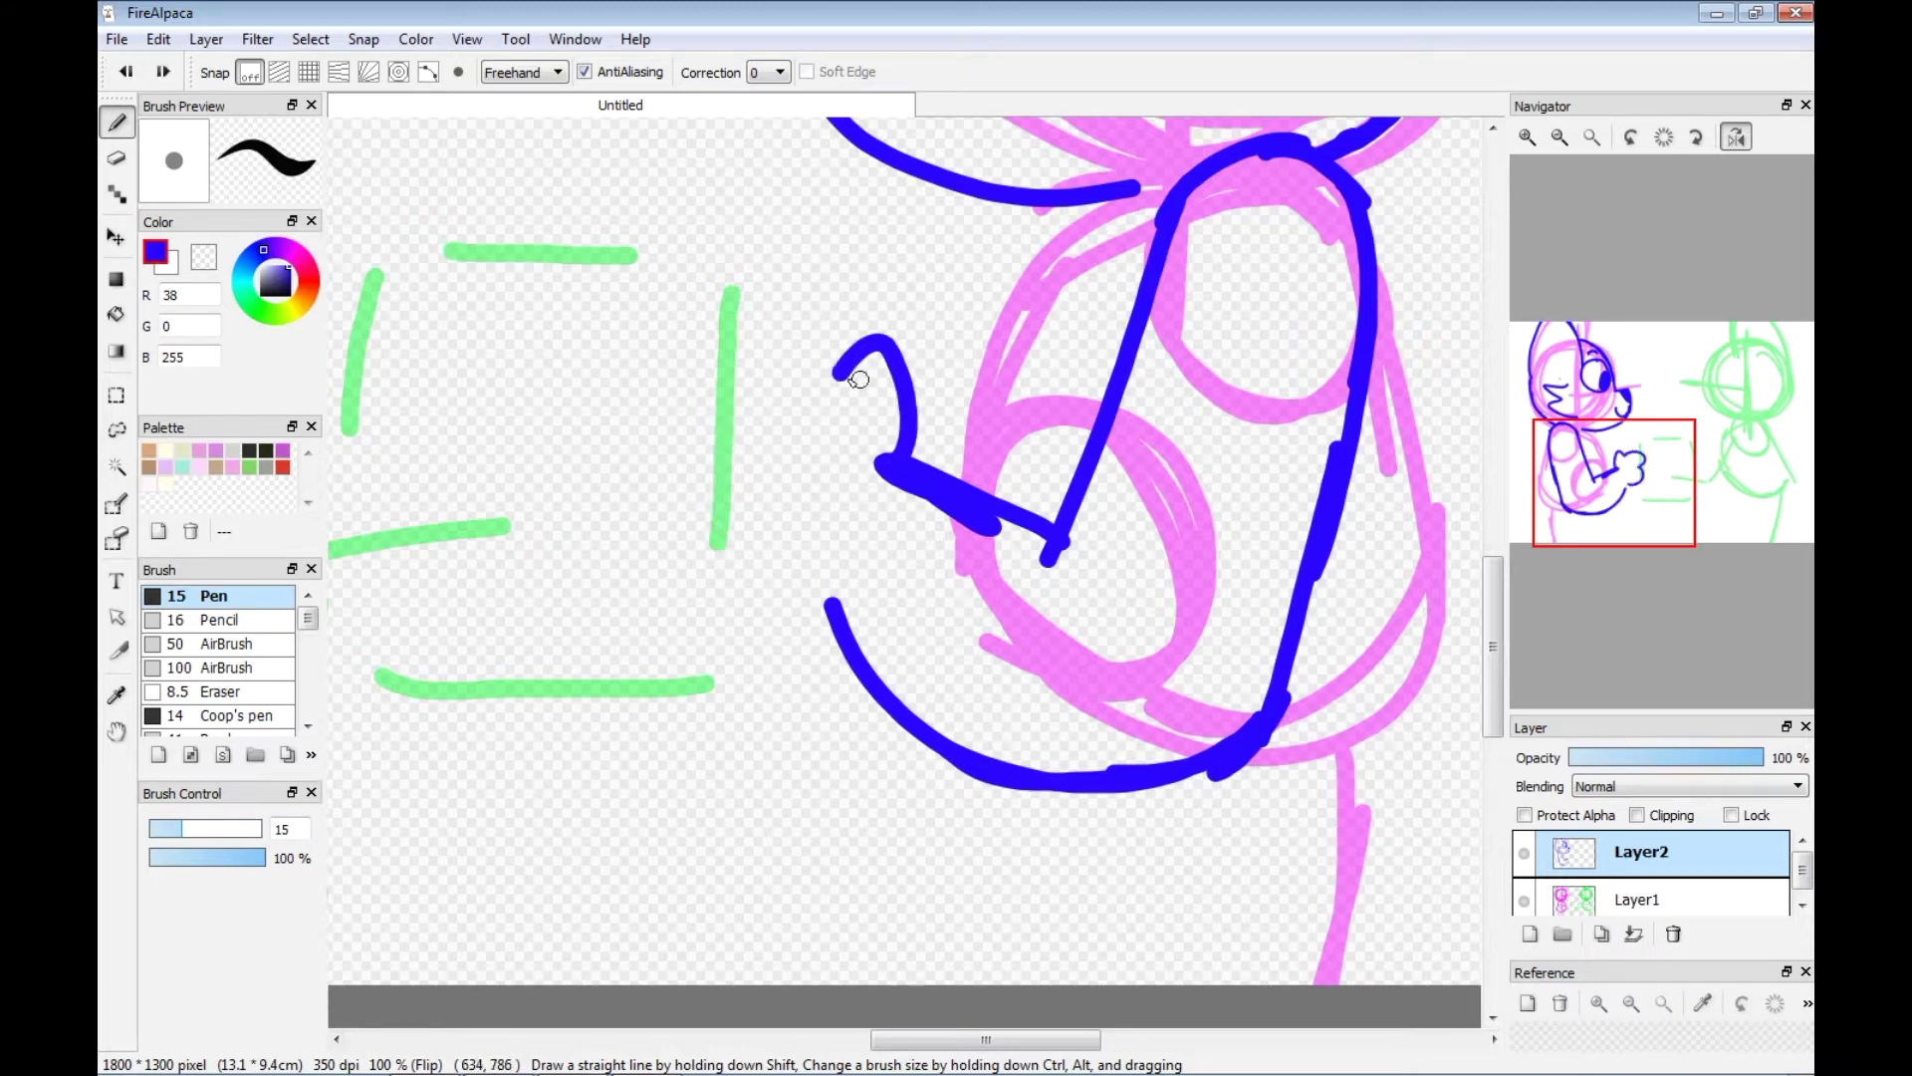
key("ctrl+z")
left_click_drag(931, 463, 818, 372)
mouse_move(816, 370)
left_mouse_down()
mouse_move(707, 468)
mouse_move(864, 584)
left_mouse_up()
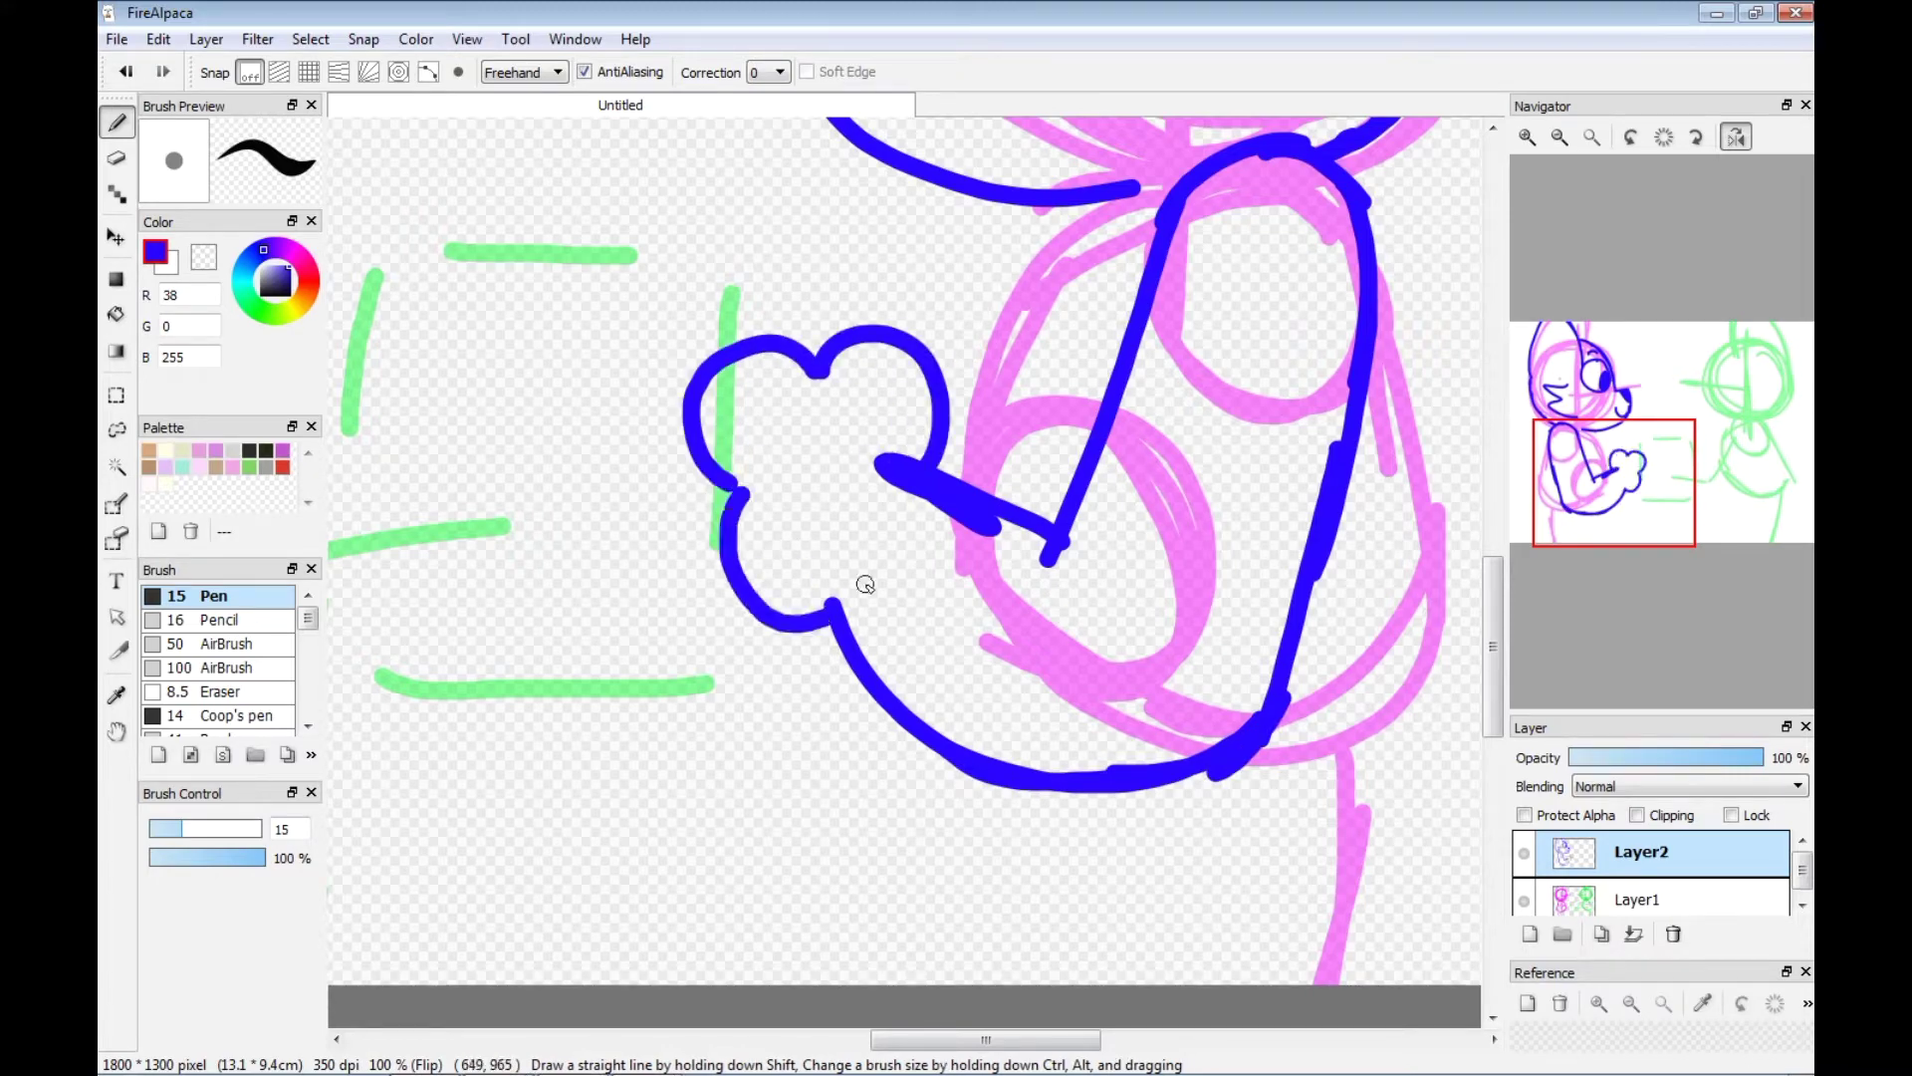
Outline the chest in front of the arm and the figure's back as a long line down to the canvas edge.
left_click_drag(974, 373, 958, 483)
scroll(958, 483, "right", 5)
mouse_move(893, 244)
left_mouse_down()
mouse_move(1004, 702)
mouse_move(937, 981)
left_mouse_up()
left_click_drag(638, 798, 534, 986)
left_click(126, 71)
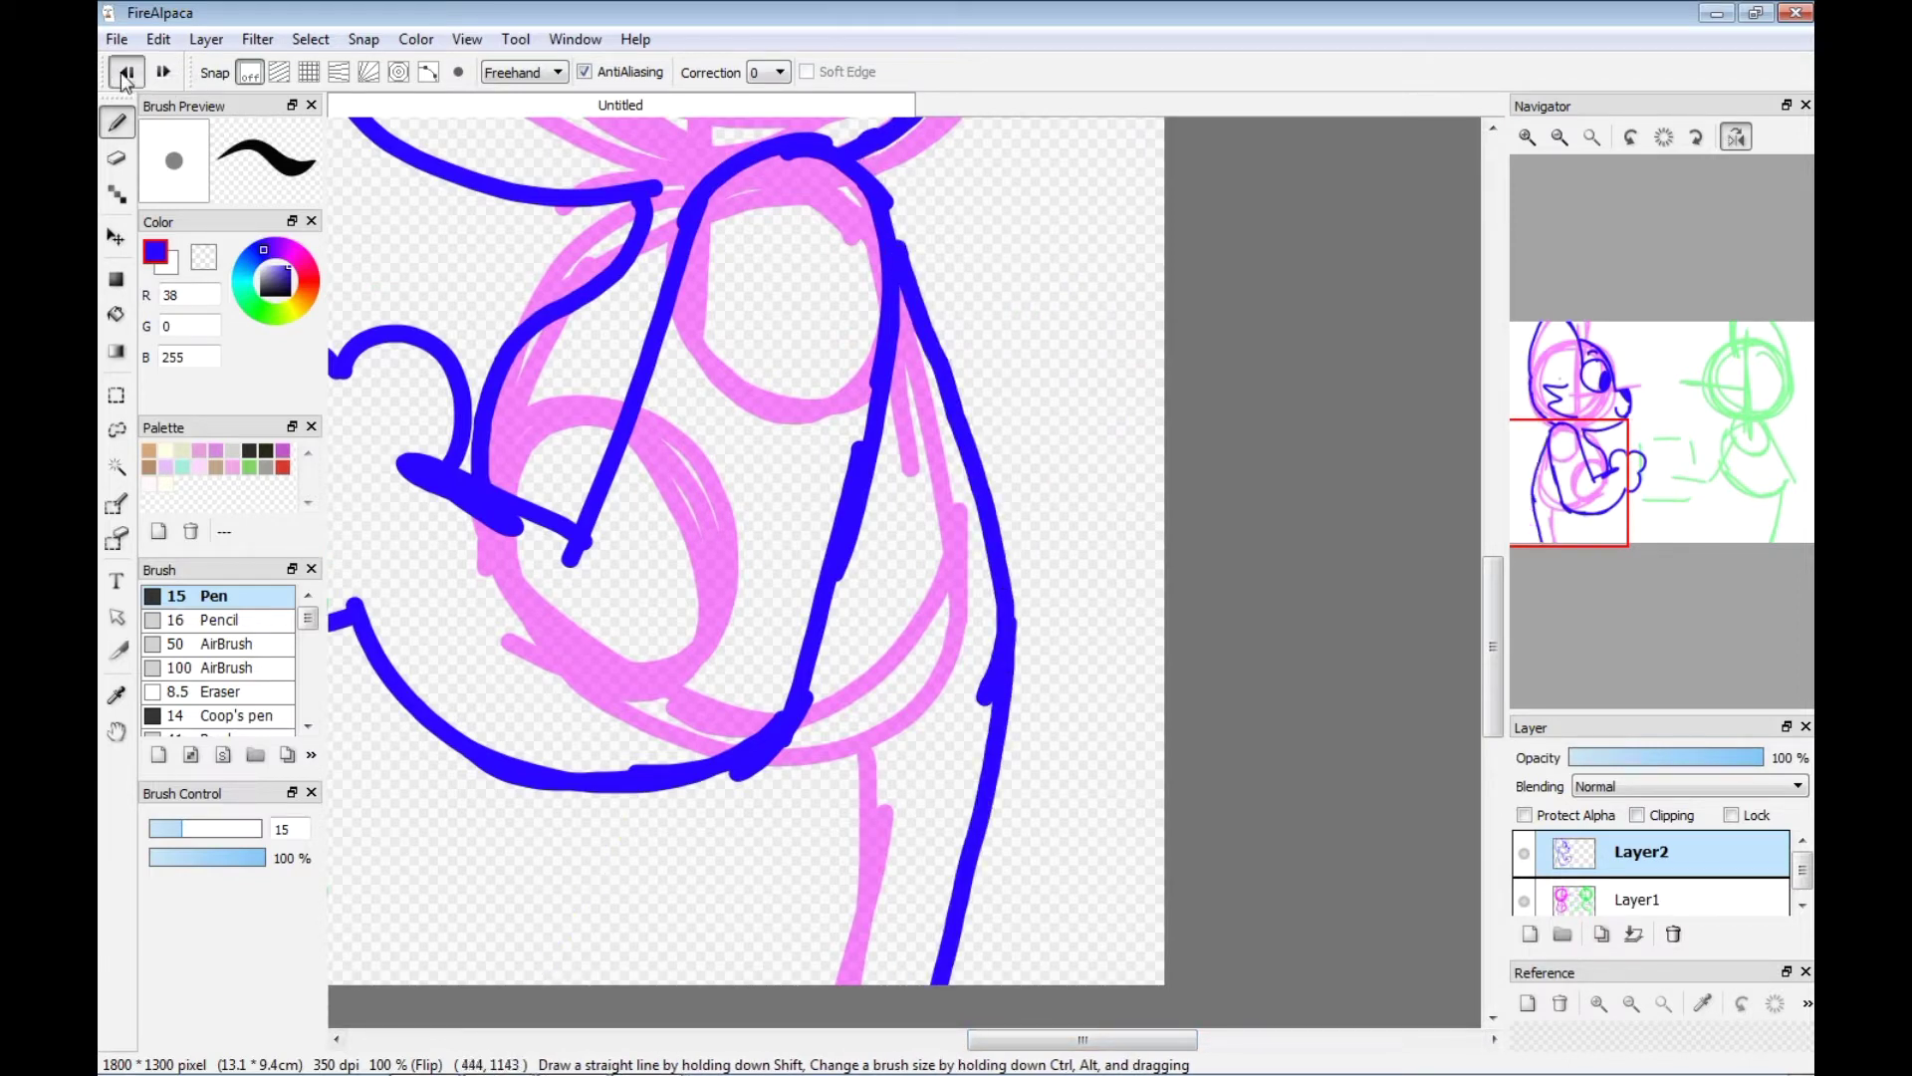
left_click(126, 72)
left_click(125, 71)
left_click_drag(907, 267, 915, 467)
left_click_drag(892, 210, 981, 981)
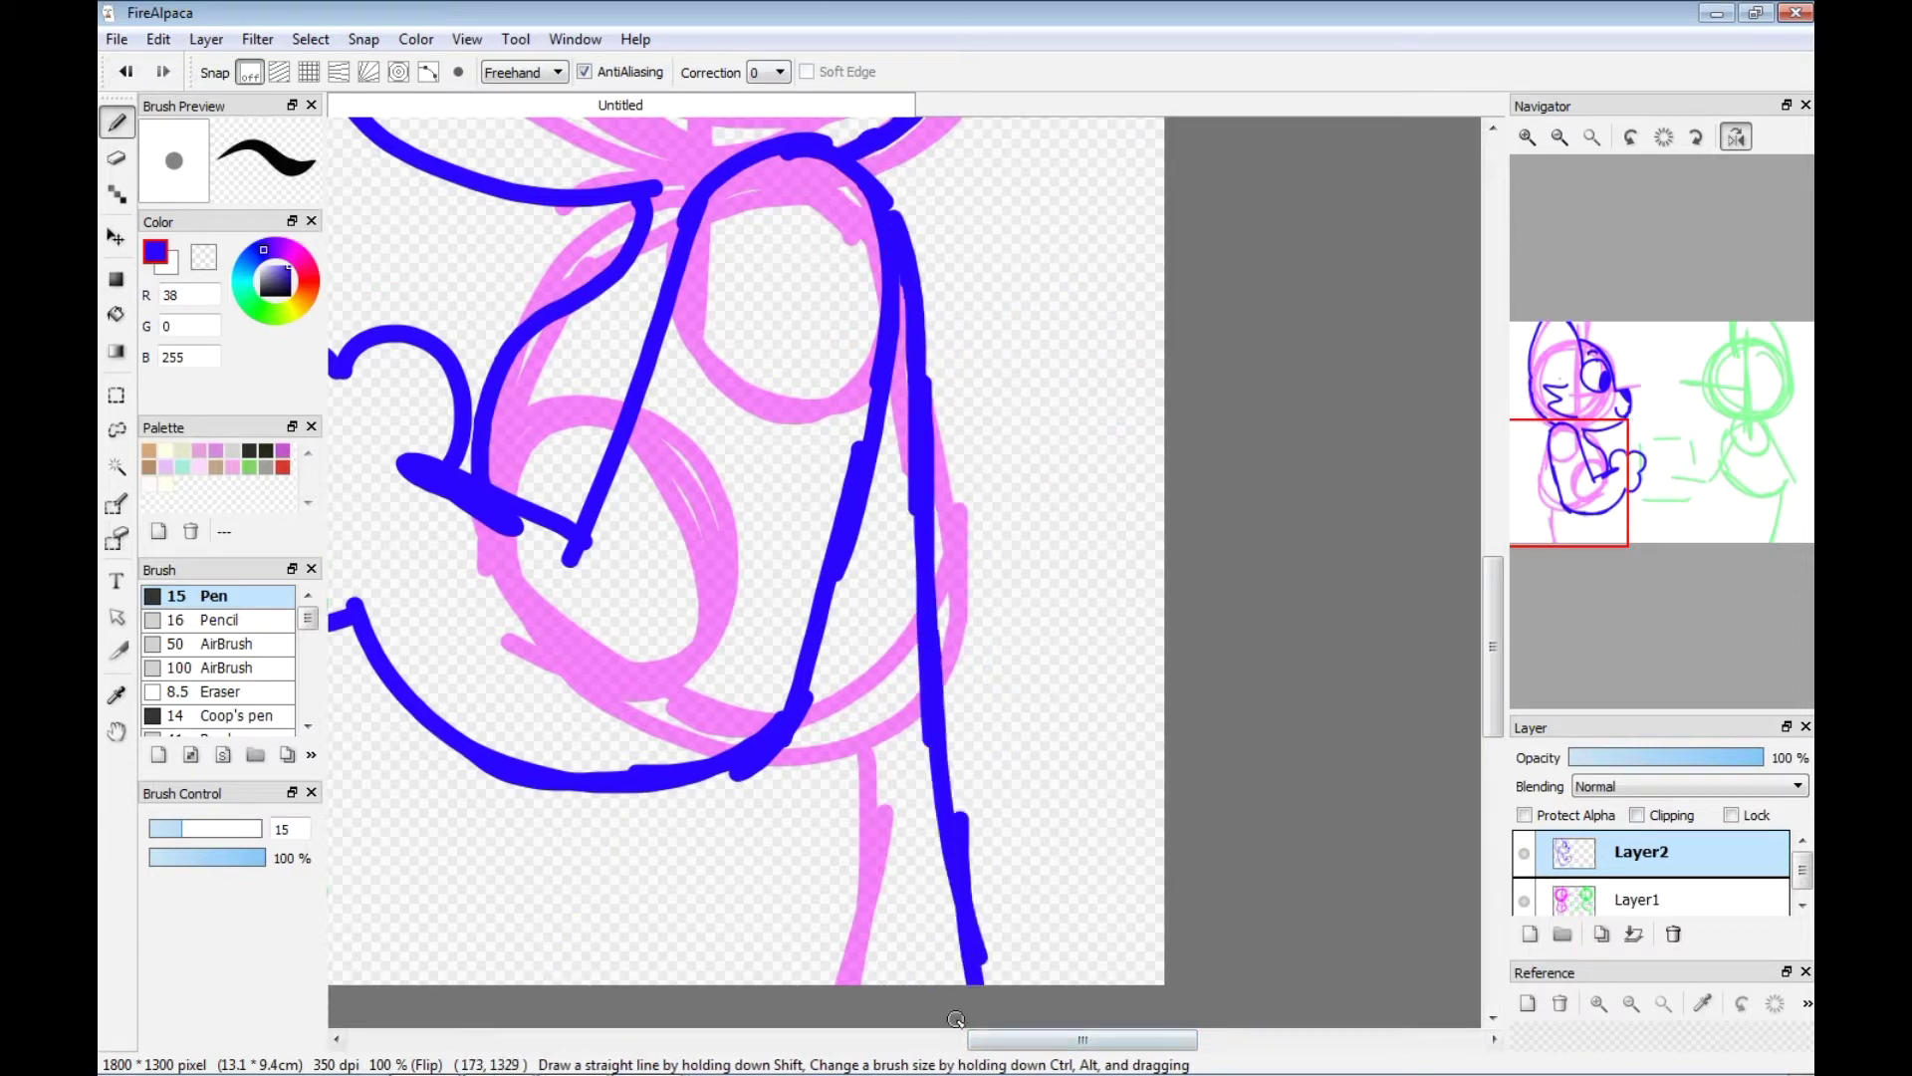
Draw two leg lines below the torso and the second hand's fingertips behind the raised hand.
left_click_drag(548, 808, 468, 1055)
left_click_drag(465, 767, 423, 1070)
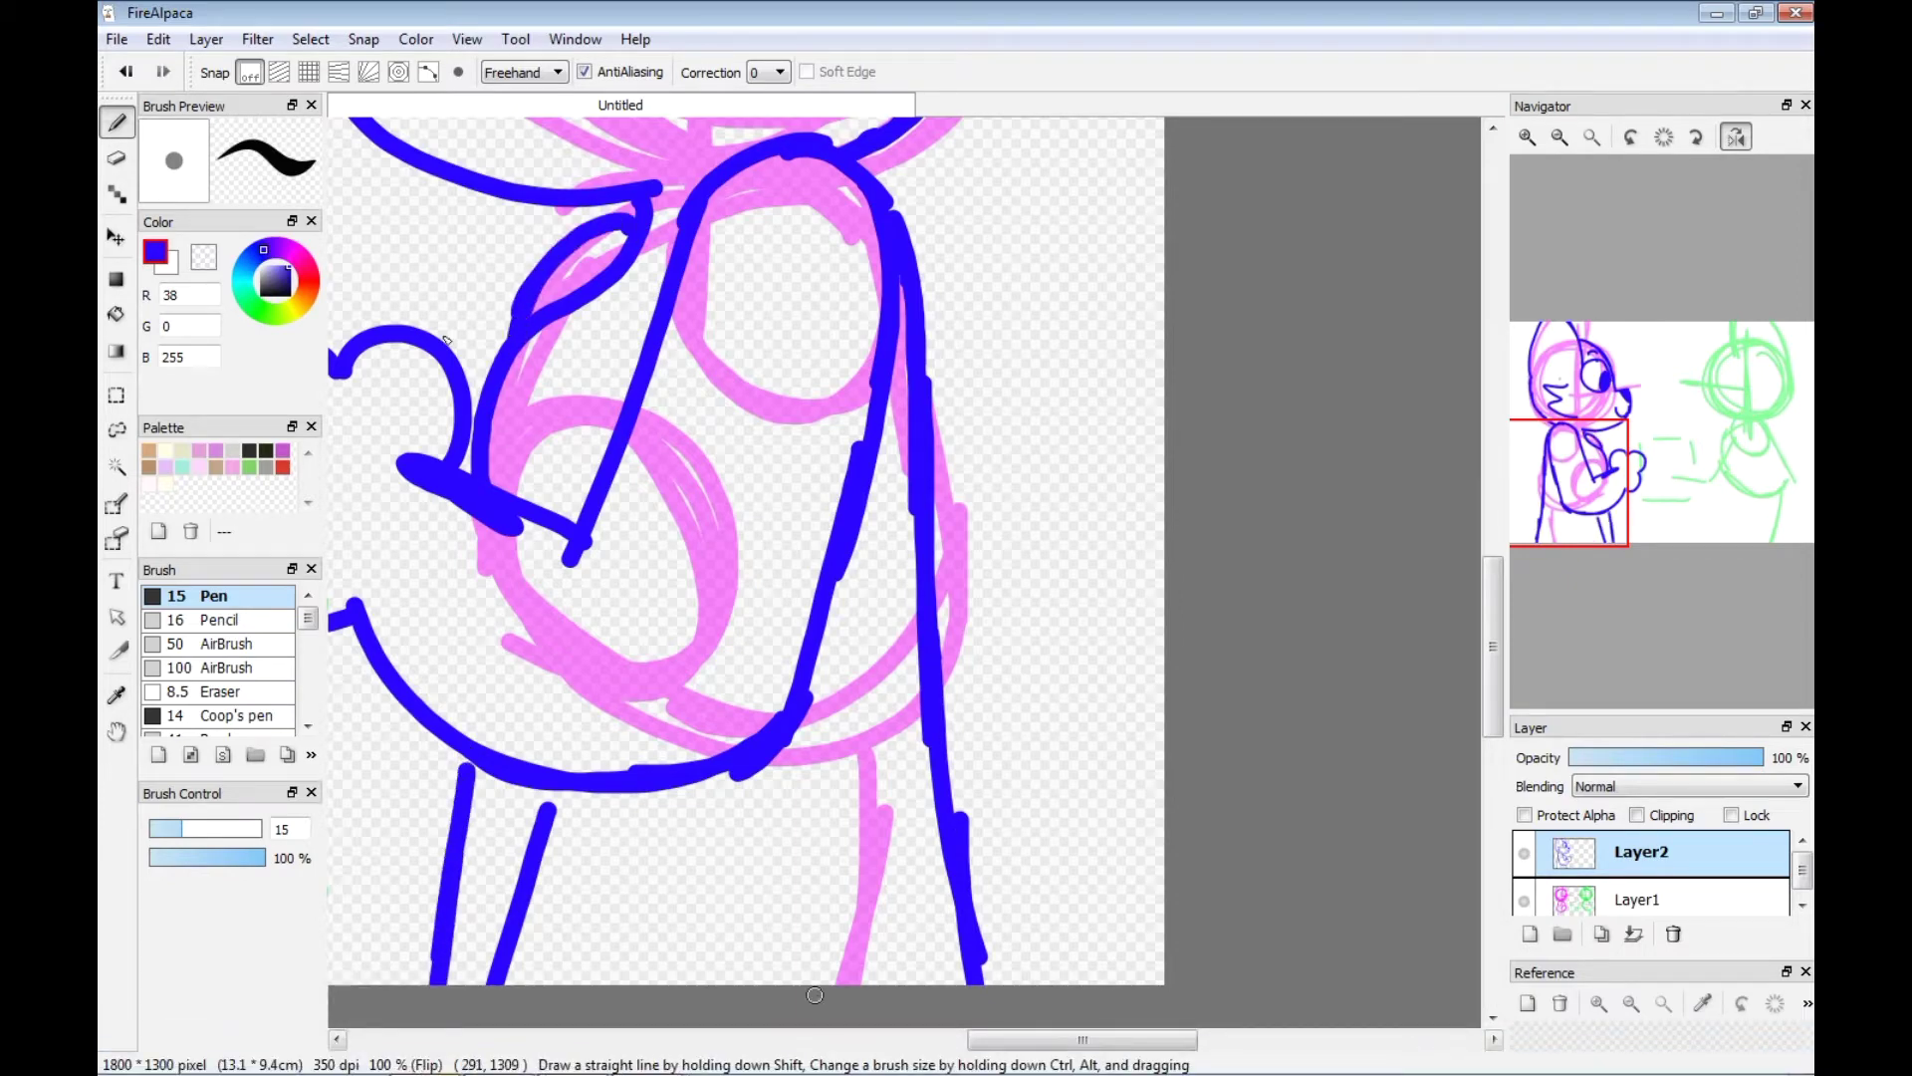
scroll(797, 598, "left", 5)
left_click_drag(755, 320, 794, 309)
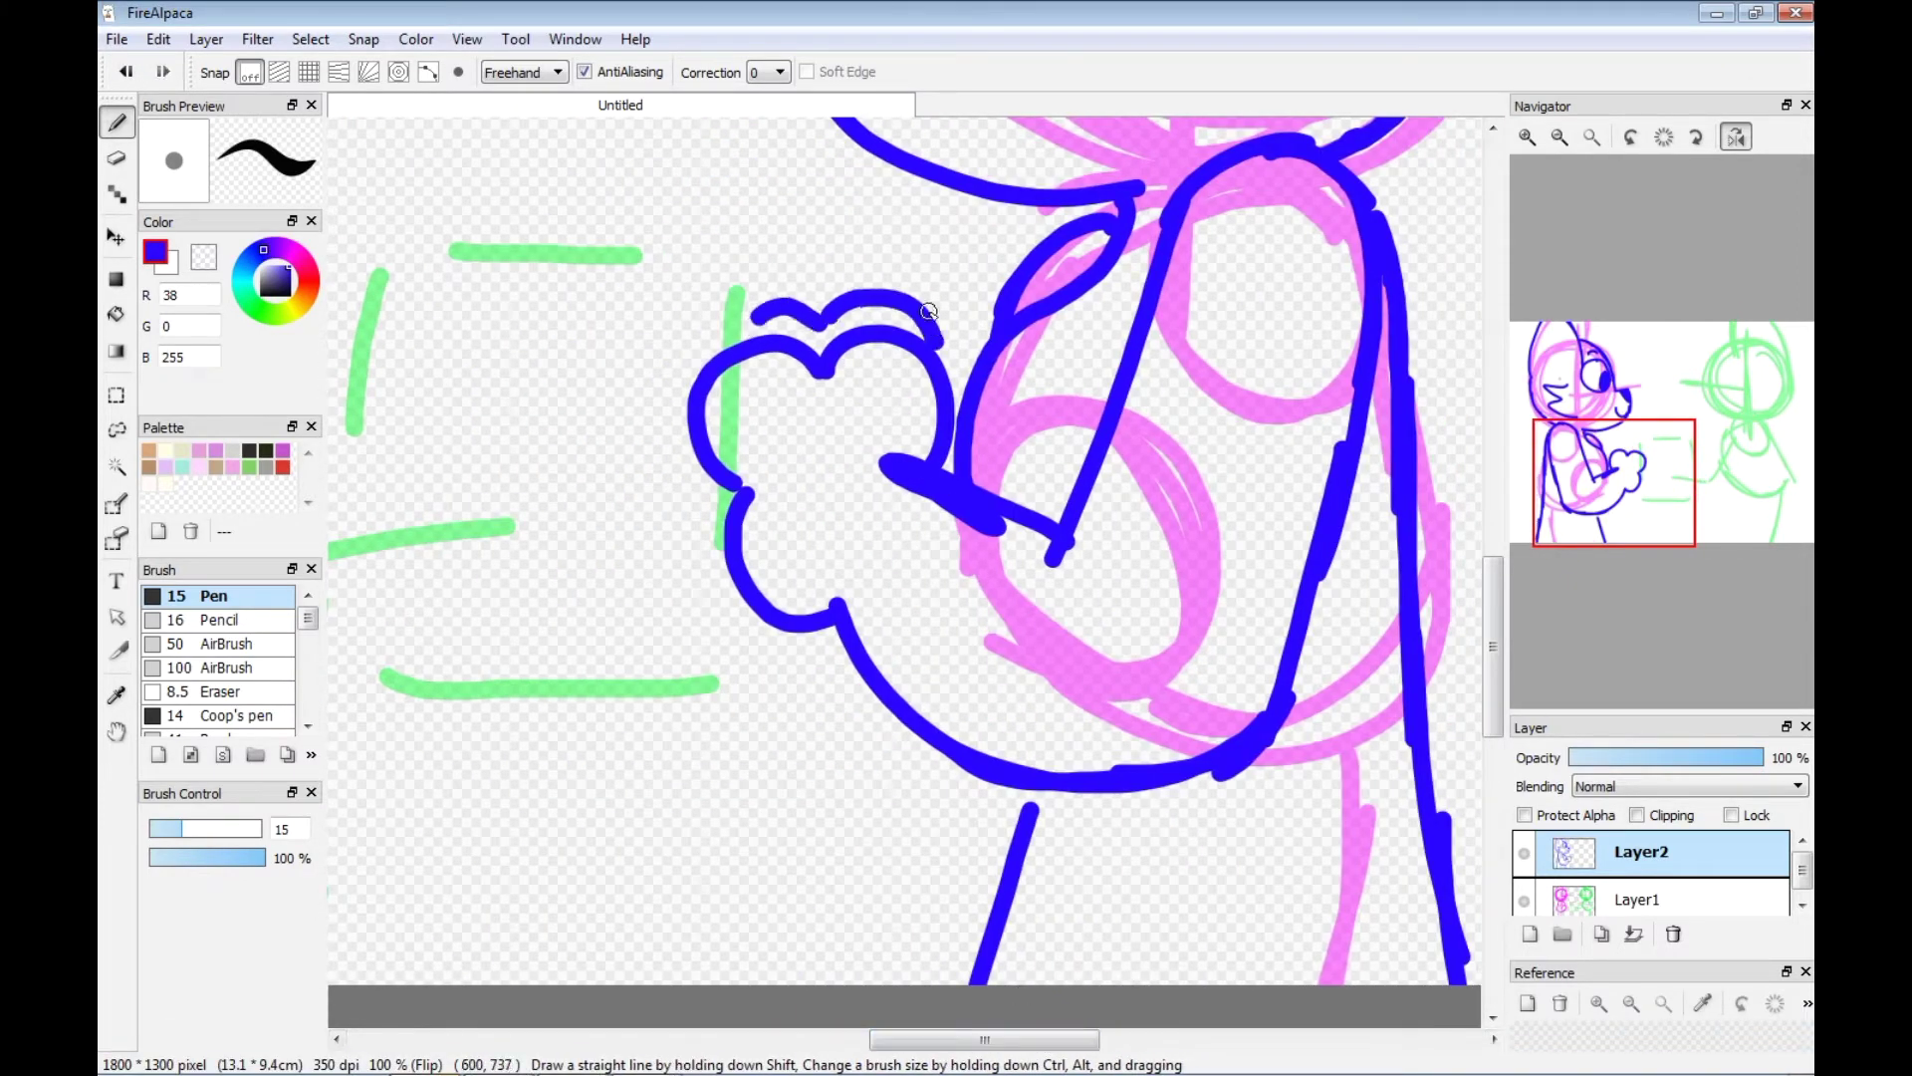
Draw a band with cross stripes around the wrist of the raised arm.
left_click_drag(984, 1039, 1013, 1039)
left_click_drag(757, 462, 827, 466)
left_click_drag(752, 476, 659, 699)
left_click_drag(676, 677, 778, 671)
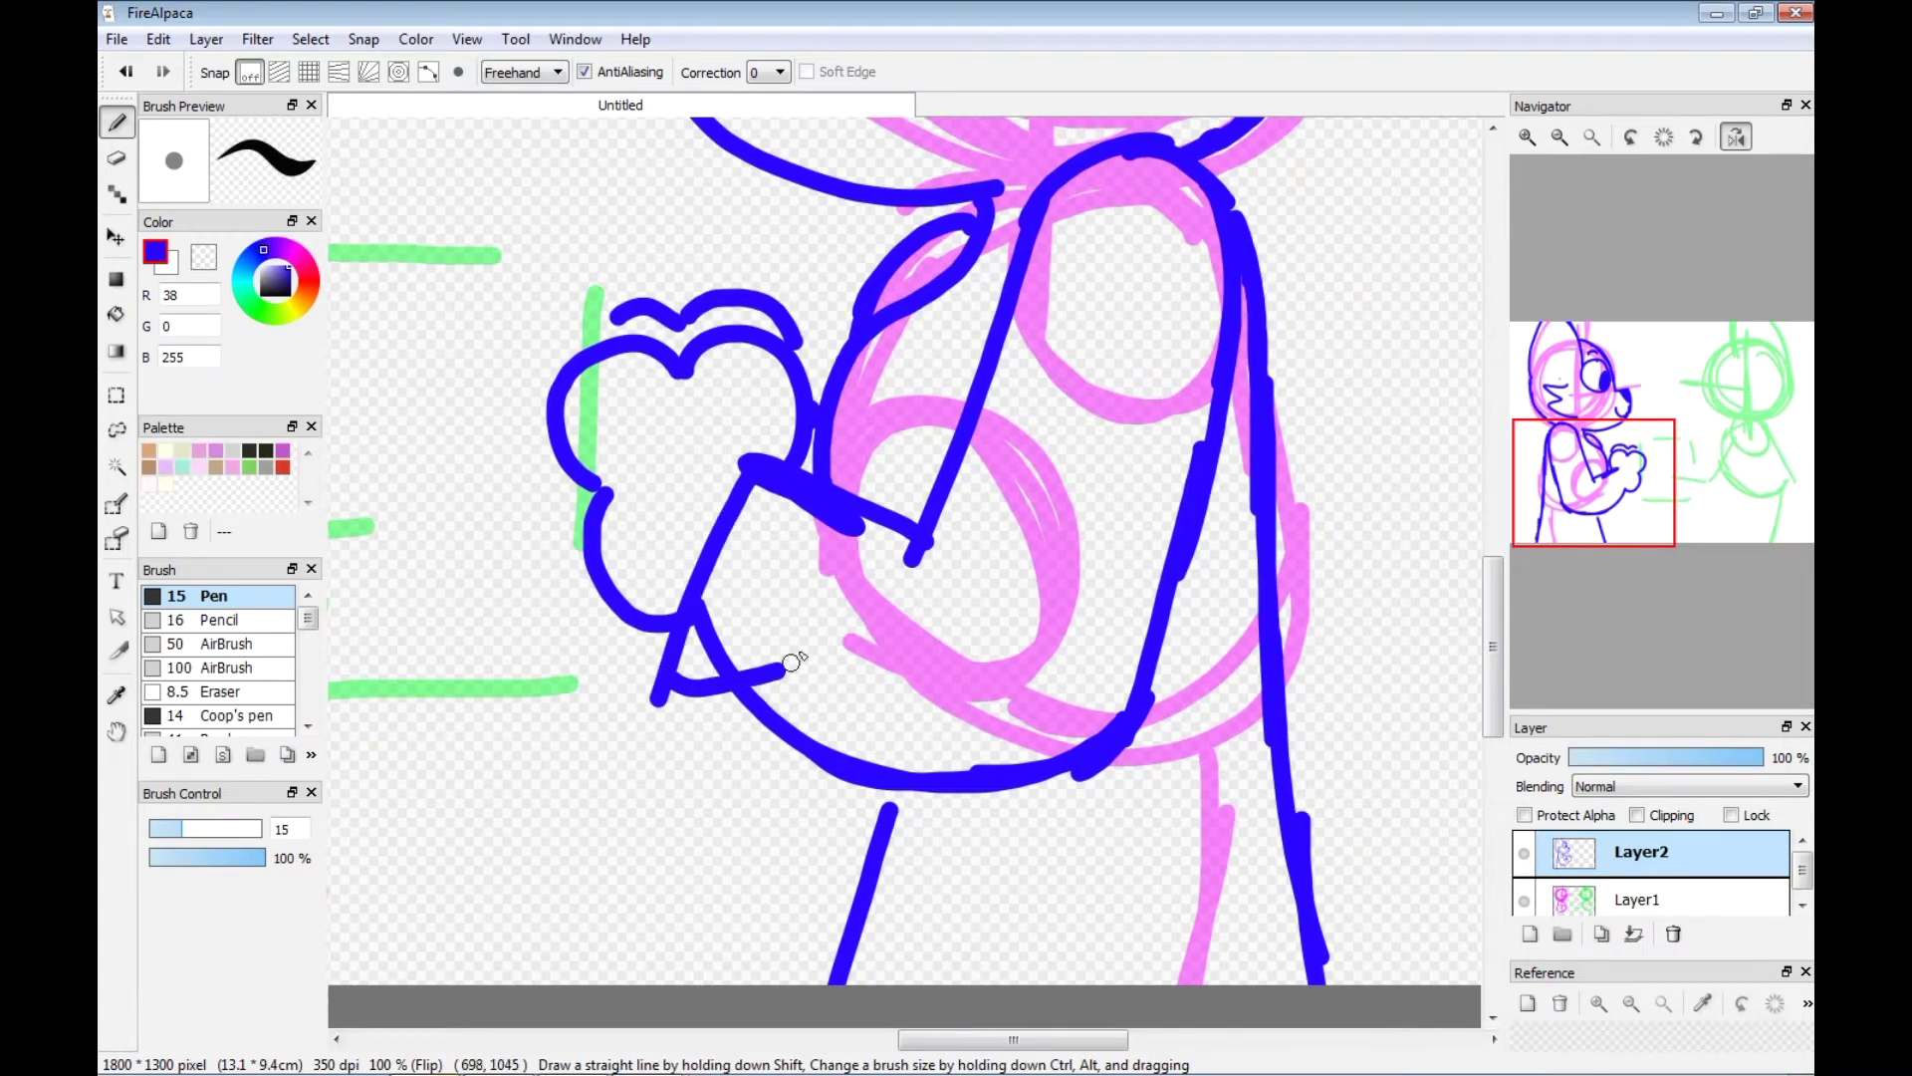
left_click_drag(828, 476, 790, 655)
left_click_drag(735, 530, 808, 546)
left_click_drag(702, 603, 726, 607)
Draw a scarf-like collar around the neck with rounded ends at the front and back.
left_click_drag(1491, 666, 1492, 607)
left_click_drag(1155, 391, 1245, 402)
mouse_move(1250, 408)
left_mouse_down()
mouse_move(1293, 417)
mouse_move(1244, 518)
left_mouse_up()
left_click_drag(1150, 385, 954, 470)
left_click_drag(960, 492, 996, 570)
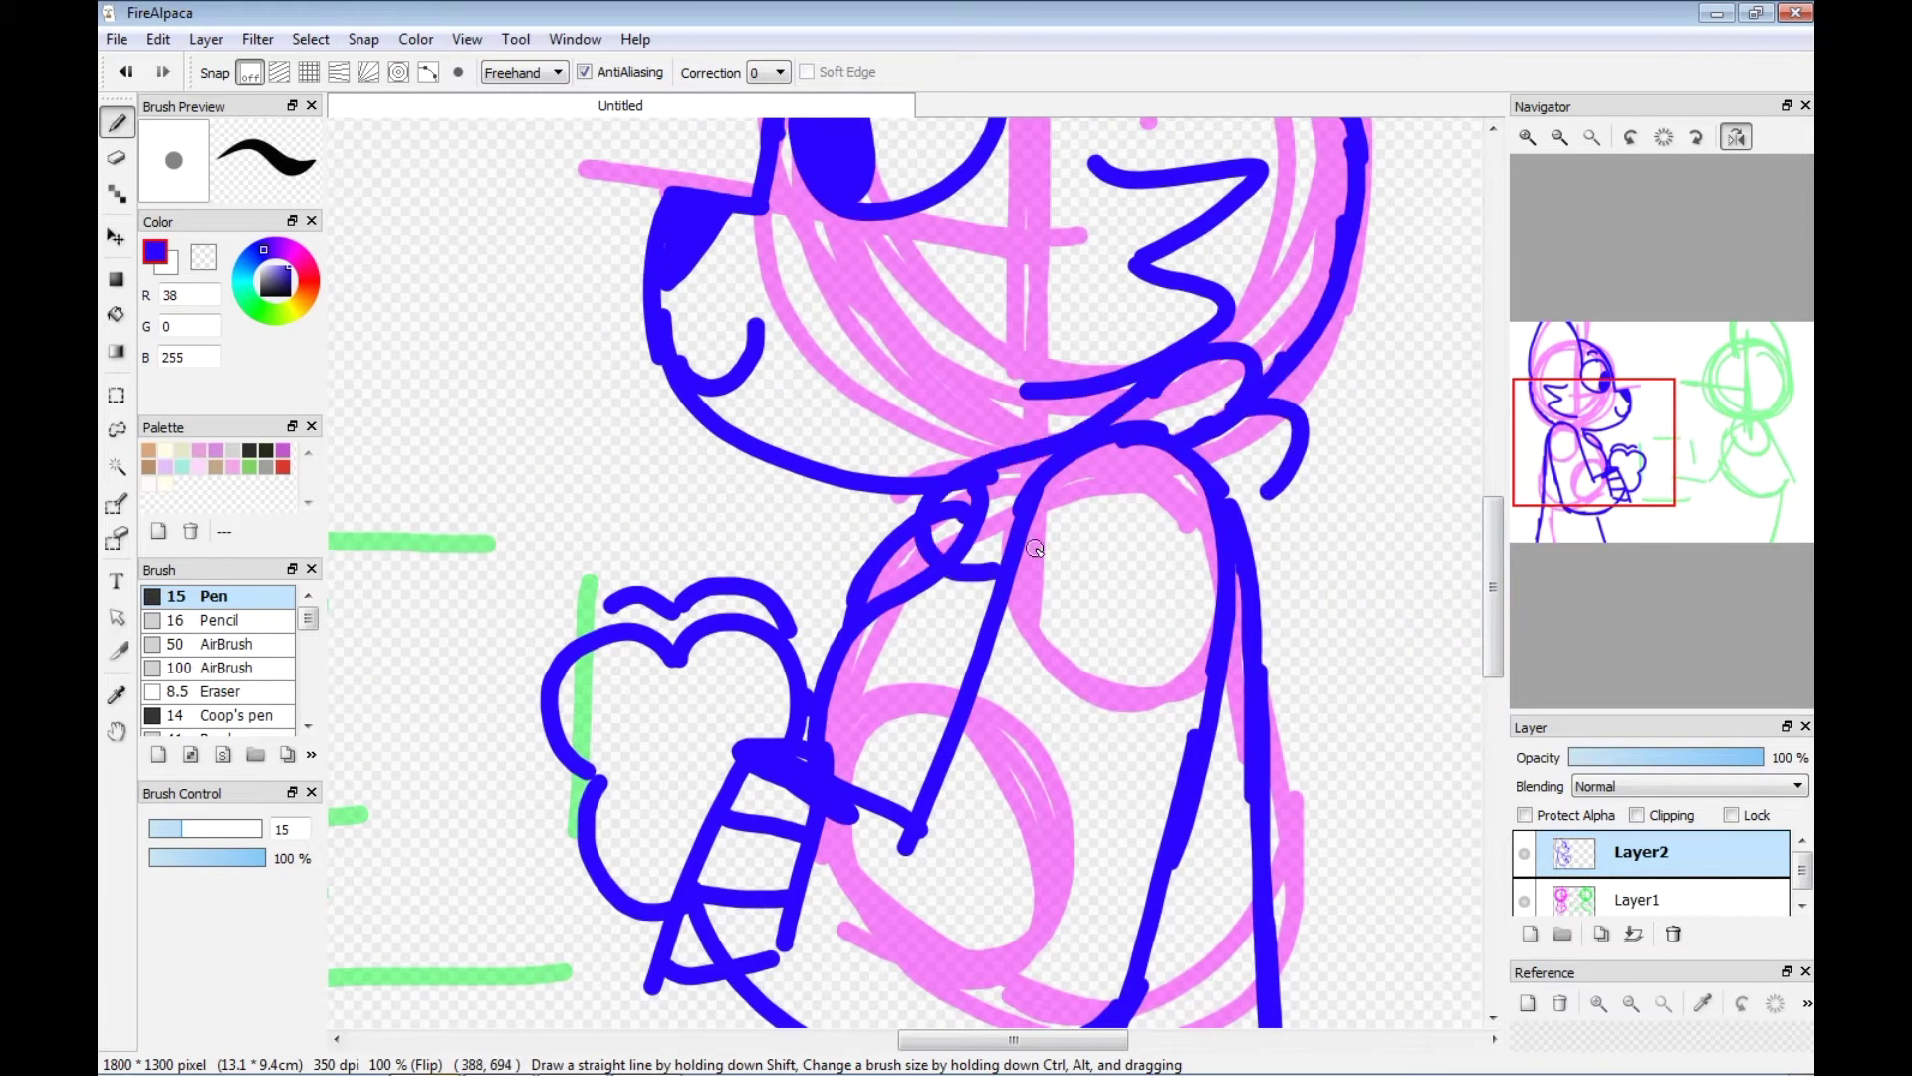
Outline the green figure's ears in blue above its head.
mouse_move(1498, 575)
left_mouse_down()
mouse_move(1497, 472)
mouse_move(1497, 520)
left_mouse_up()
mouse_move(1018, 1039)
left_mouse_down()
mouse_move(763, 1012)
mouse_move(835, 1025)
left_mouse_up()
left_click_drag(1495, 585, 1495, 525)
left_click_drag(581, 273, 458, 550)
left_click_drag(849, 275, 836, 523)
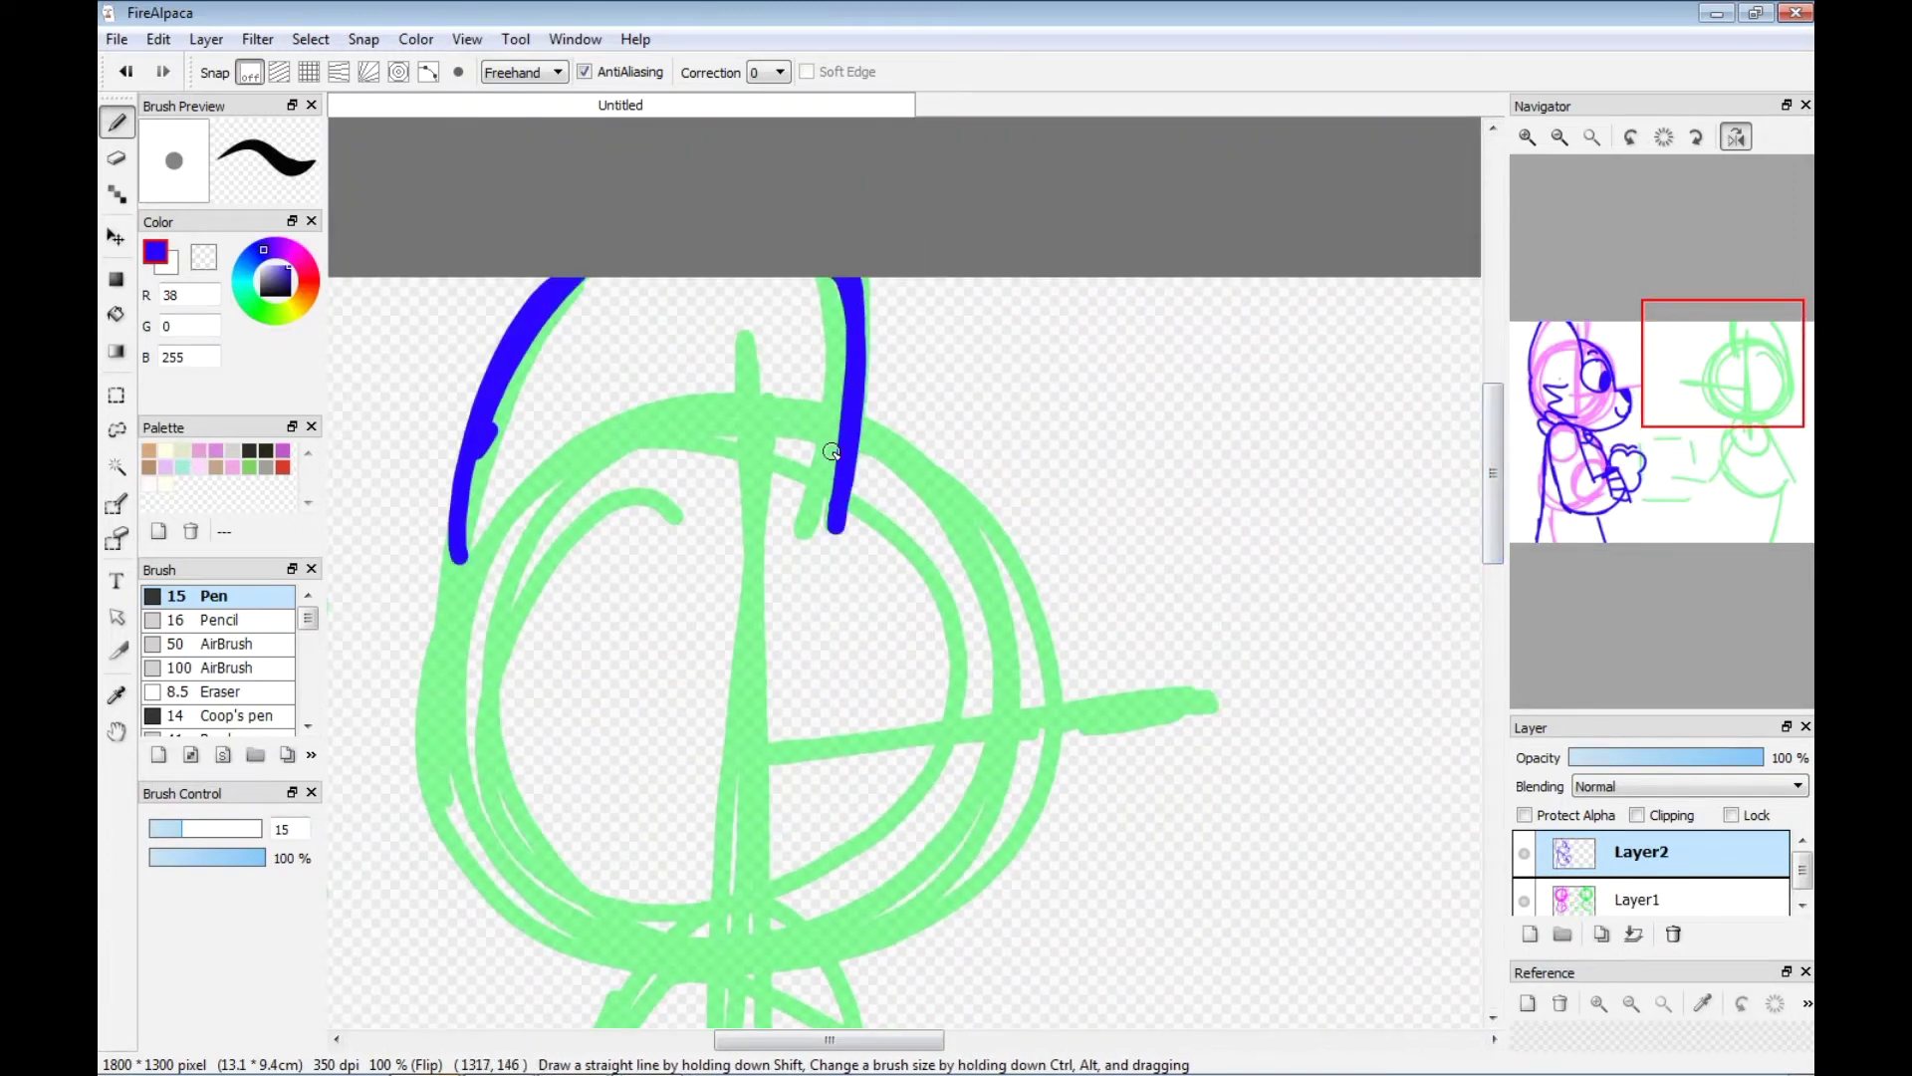
Outline the green figure's pointed muzzle with a nose tip and an open mouth divided by a centre line.
scroll(918, 304, "down", 2)
mouse_move(1067, 558)
left_mouse_down()
mouse_move(1179, 675)
mouse_move(799, 796)
left_mouse_up()
left_click_drag(1150, 564, 1212, 603)
left_click_drag(1147, 719, 1041, 773)
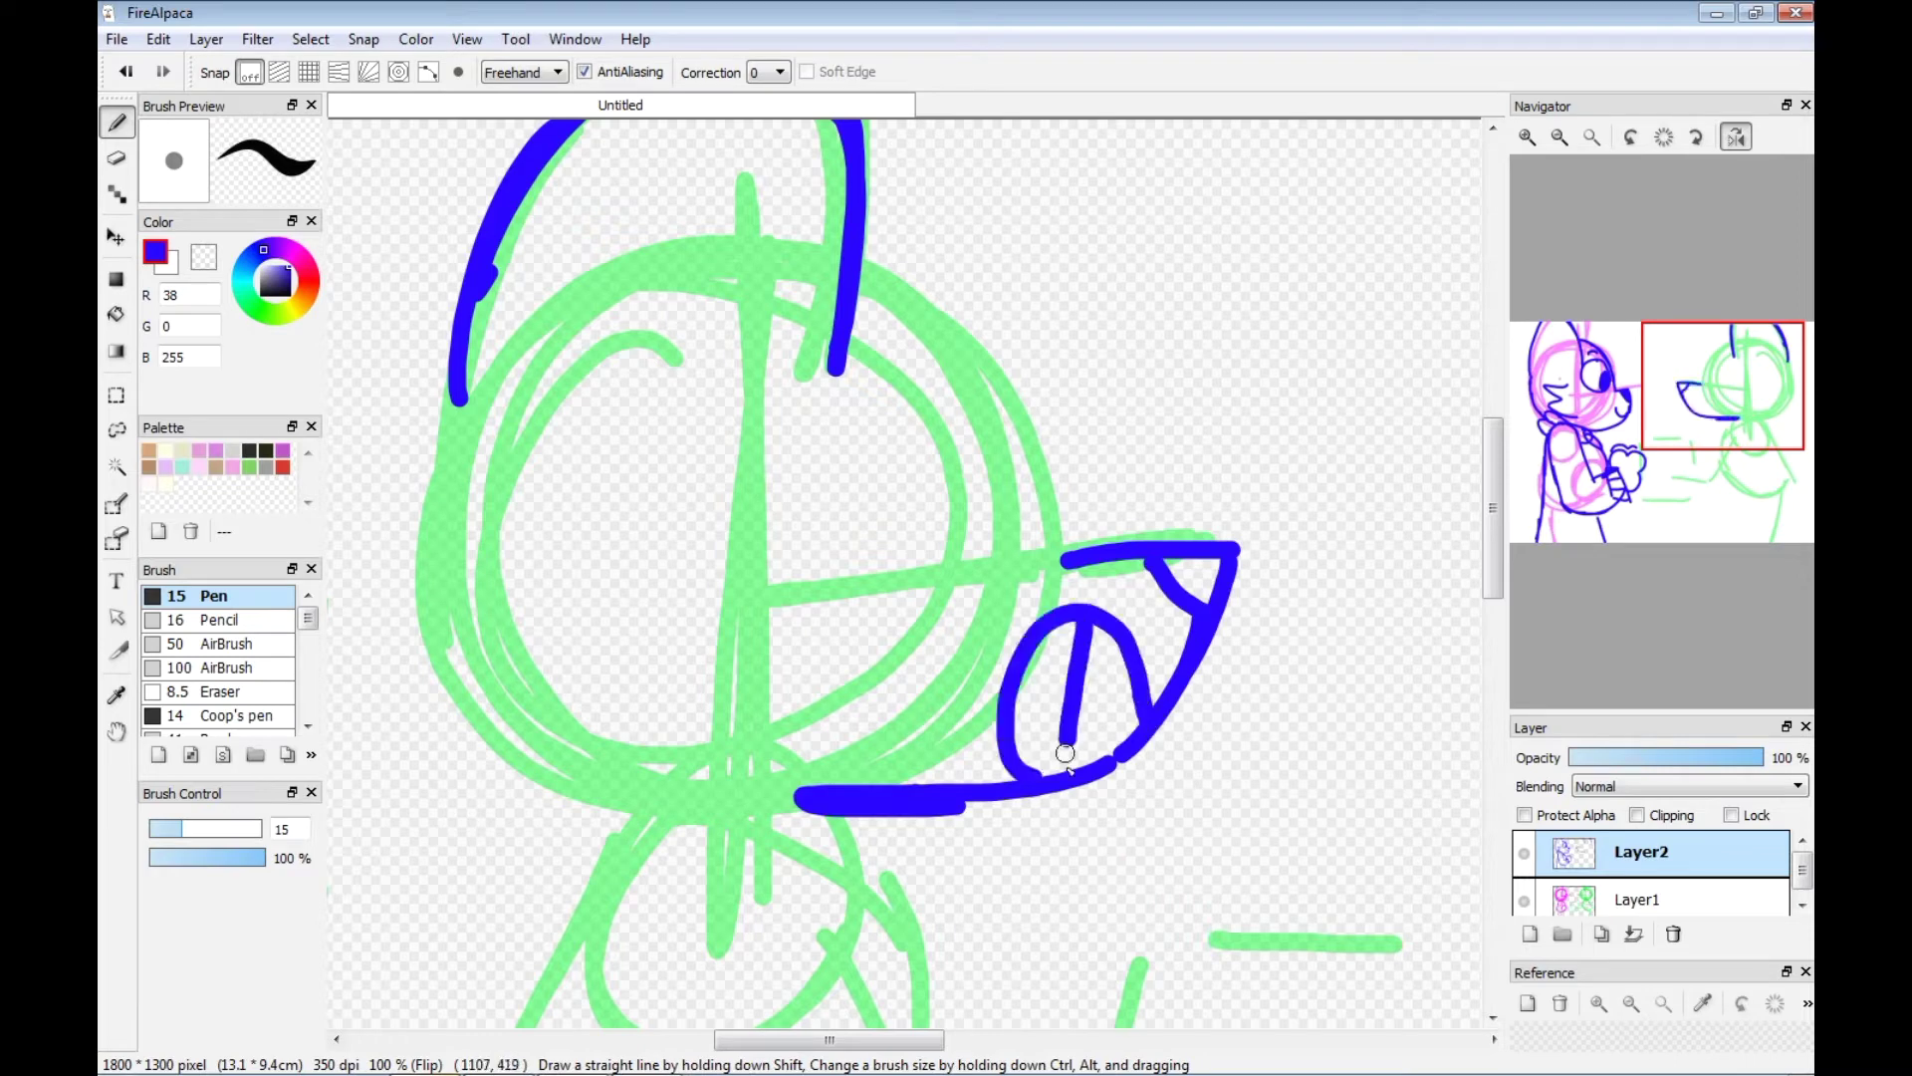
Draw the green figure's forehead curve down to the muzzle and a slanted half-moon eye, redoing the eye attempts.
left_click_drag(865, 262, 1051, 569)
left_click_drag(889, 538, 978, 428)
key("ctrl+z")
left_click_drag(826, 563, 897, 476)
key("ctrl+z")
mouse_move(951, 383)
left_mouse_down()
mouse_move(961, 608)
mouse_move(995, 439)
left_mouse_up()
left_click(125, 74)
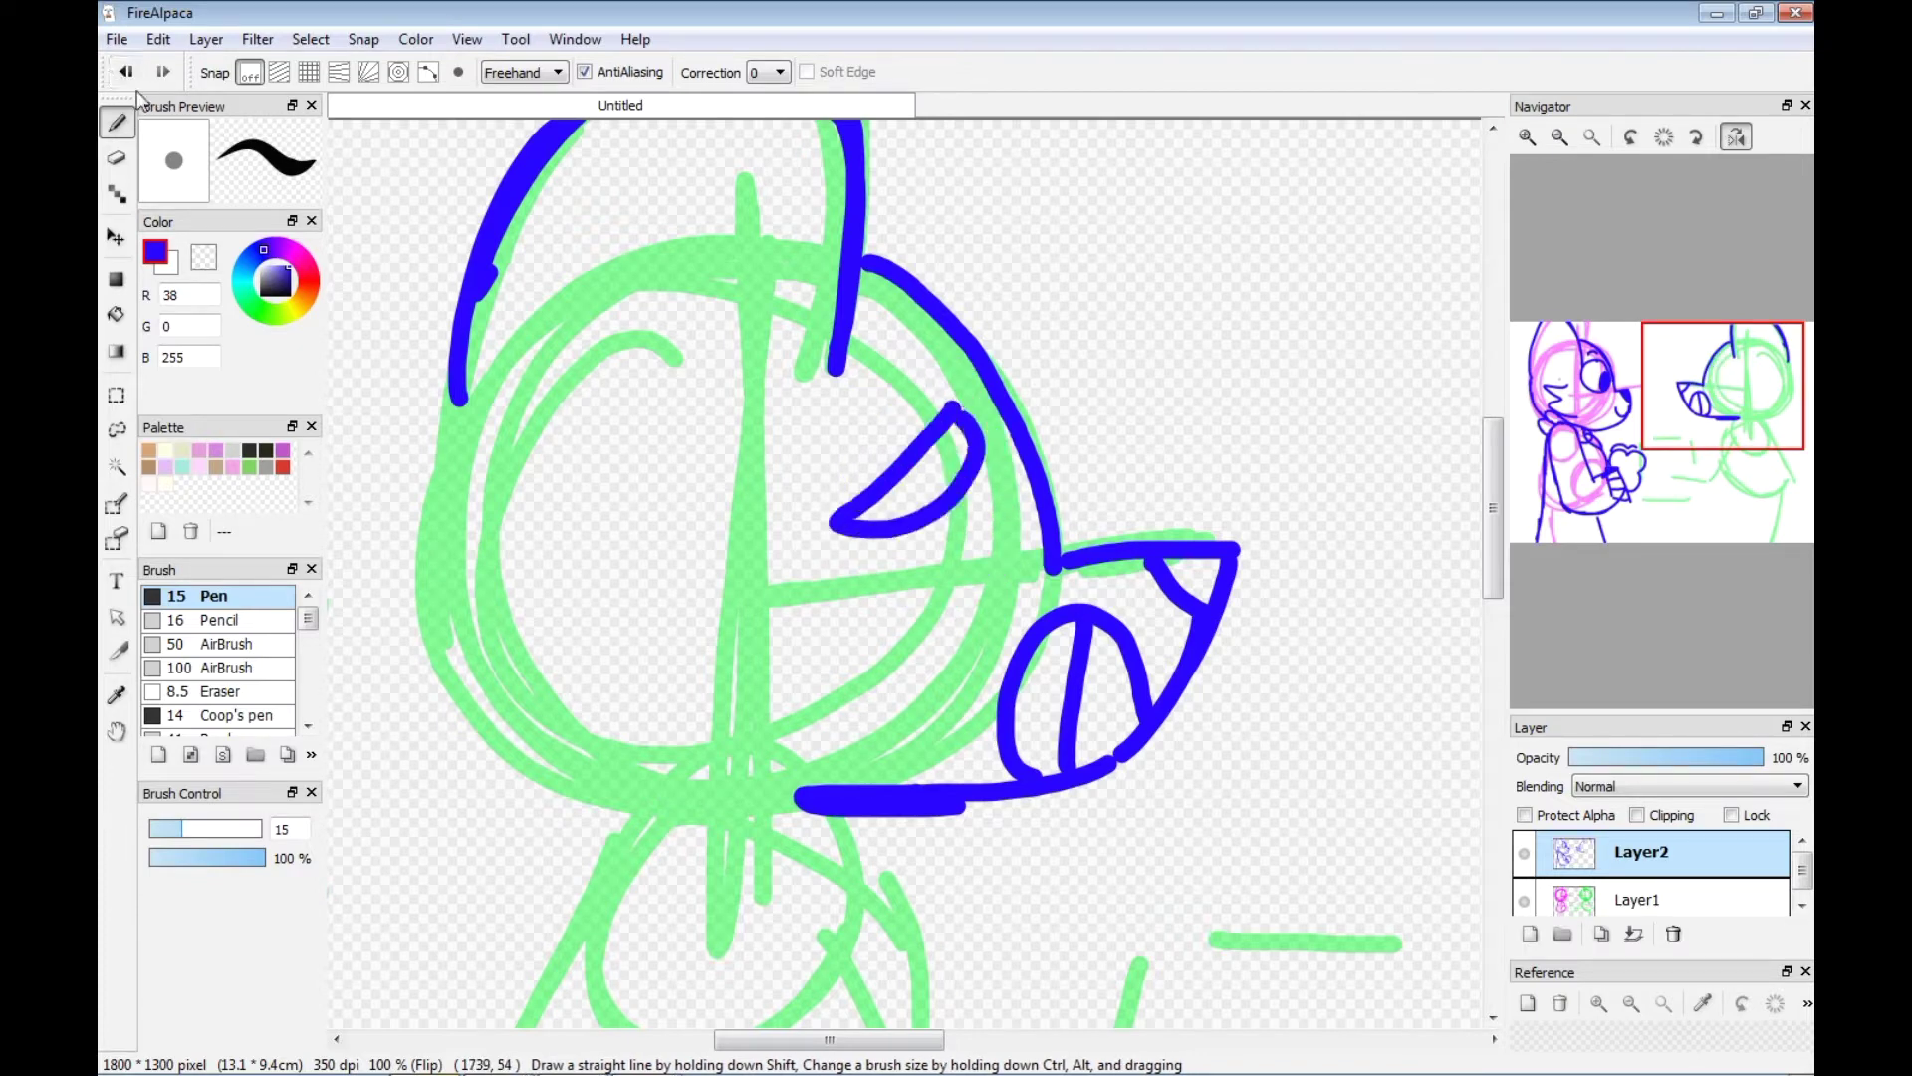
Redraw the green figure's eye as an oval with a filled pupil and outline the back of its head in blue.
mouse_move(931, 364)
left_mouse_down()
mouse_move(932, 587)
mouse_move(969, 451)
left_mouse_up()
left_click_drag(914, 1041, 826, 1041)
left_click_drag(531, 464, 533, 707)
left_click(125, 70)
left_click(126, 70)
left_click_drag(551, 402, 527, 567)
left_click_drag(532, 542, 569, 687)
left_click_drag(604, 727, 737, 801)
Outline the green figure's near arm in blue from the rounded shoulder to an oval cuff and a bumpy paw.
left_click_drag(1490, 478, 1478, 442)
scroll(1478, 443, "down", 15)
left_click_drag(743, 306, 891, 275)
left_click_drag(909, 304, 1039, 468)
left_click_drag(769, 307, 792, 528)
left_click_drag(731, 389, 996, 726)
left_click_drag(824, 557, 1068, 802)
left_click_drag(882, 1020, 964, 1070)
left_click_drag(810, 1038, 899, 1038)
left_click_drag(588, 447, 743, 605)
left_click_drag(640, 812, 899, 789)
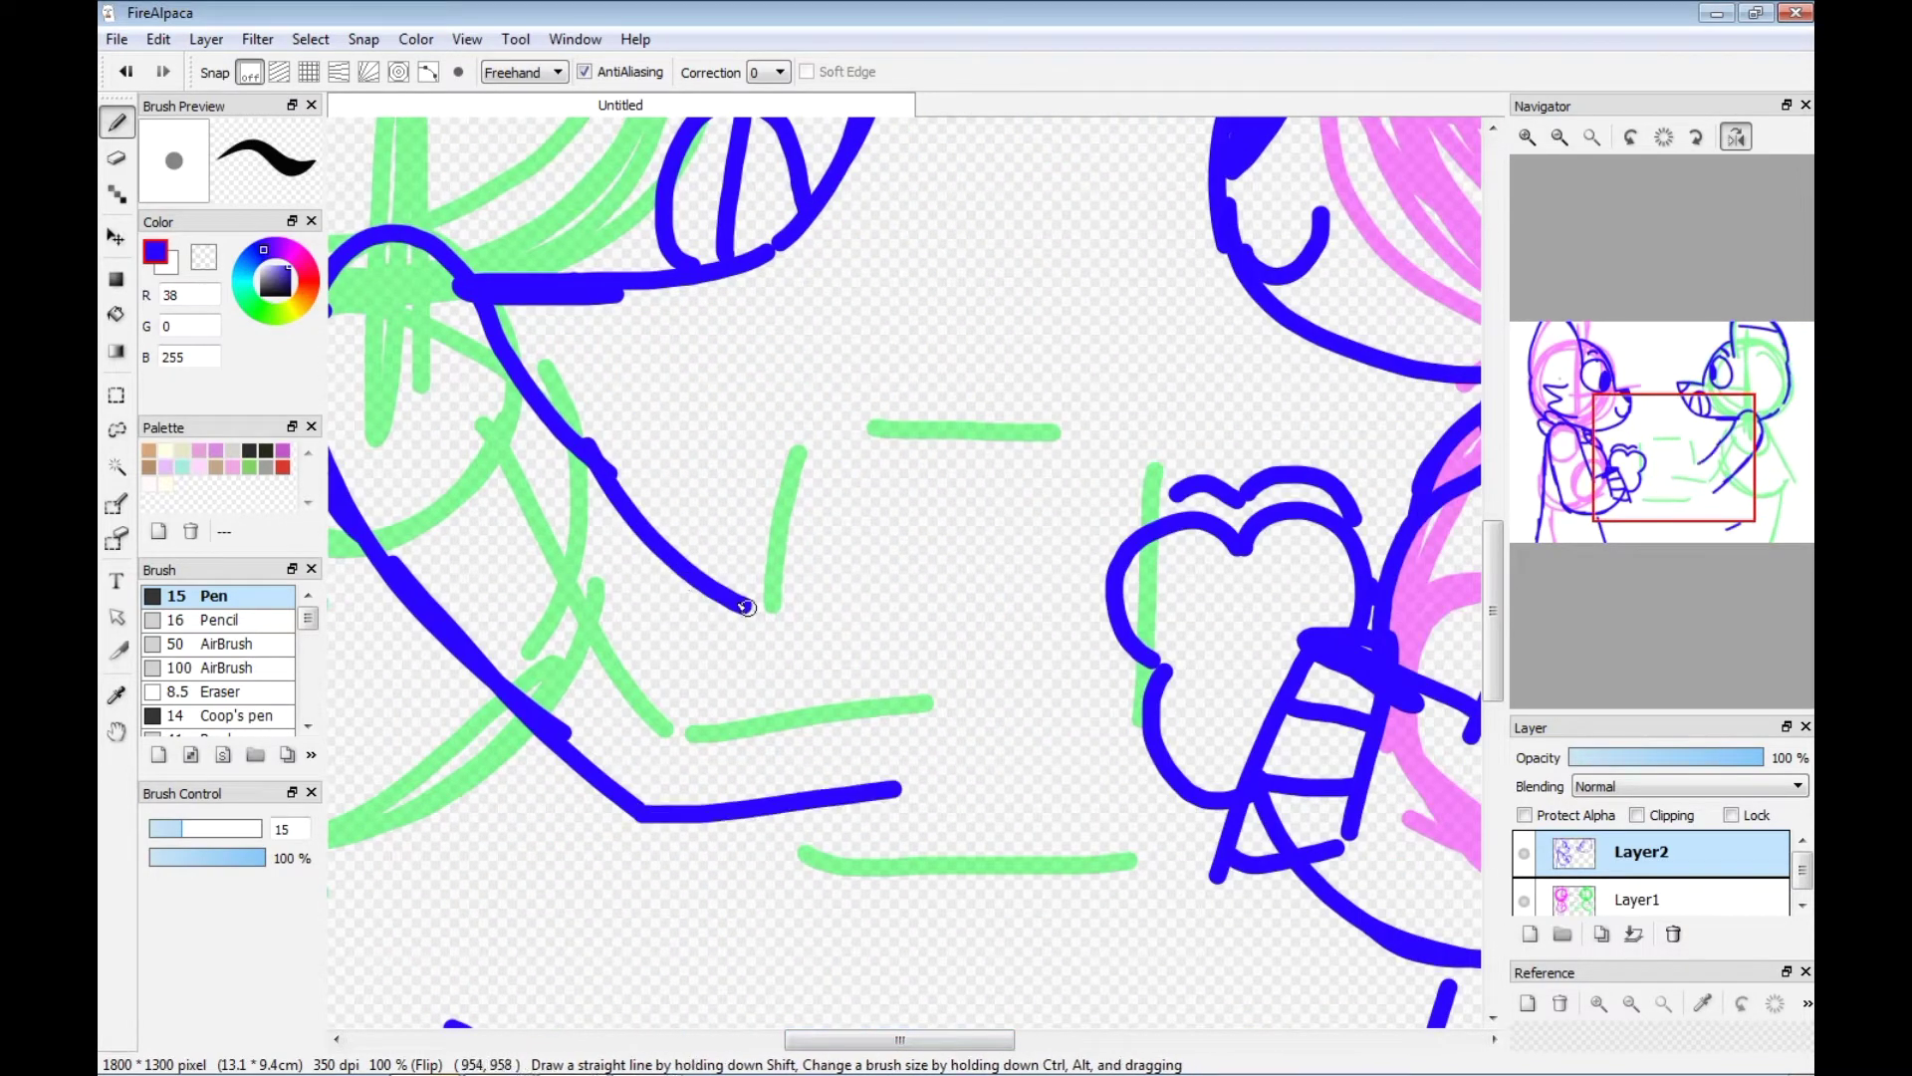
left_click(125, 71)
mouse_move(745, 607)
left_mouse_down()
mouse_move(922, 588)
mouse_move(1053, 699)
mouse_move(893, 792)
mouse_move(819, 727)
mouse_move(861, 792)
left_mouse_up()
left_click_drag(901, 1039, 791, 1039)
Outline the green figure's back, lower belly and bent leg in blue, redoing a leg stroke.
left_click_drag(839, 302, 546, 1026)
scroll(547, 393, "down", 8)
mouse_move(1067, 311)
left_mouse_down()
mouse_move(886, 453)
mouse_move(1081, 742)
left_mouse_up()
key("ctrl+z")
left_click_drag(981, 458, 1244, 799)
mouse_move(498, 742)
left_mouse_down()
mouse_move(648, 510)
mouse_move(1245, 745)
left_mouse_up()
left_click_drag(1005, 458, 1230, 626)
Draw the green figure's hair in blue with a wavy top tuft, swept bangs and long locks.
left_click_drag(1500, 667, 1497, 478)
left_click_drag(1062, 214, 1299, 510)
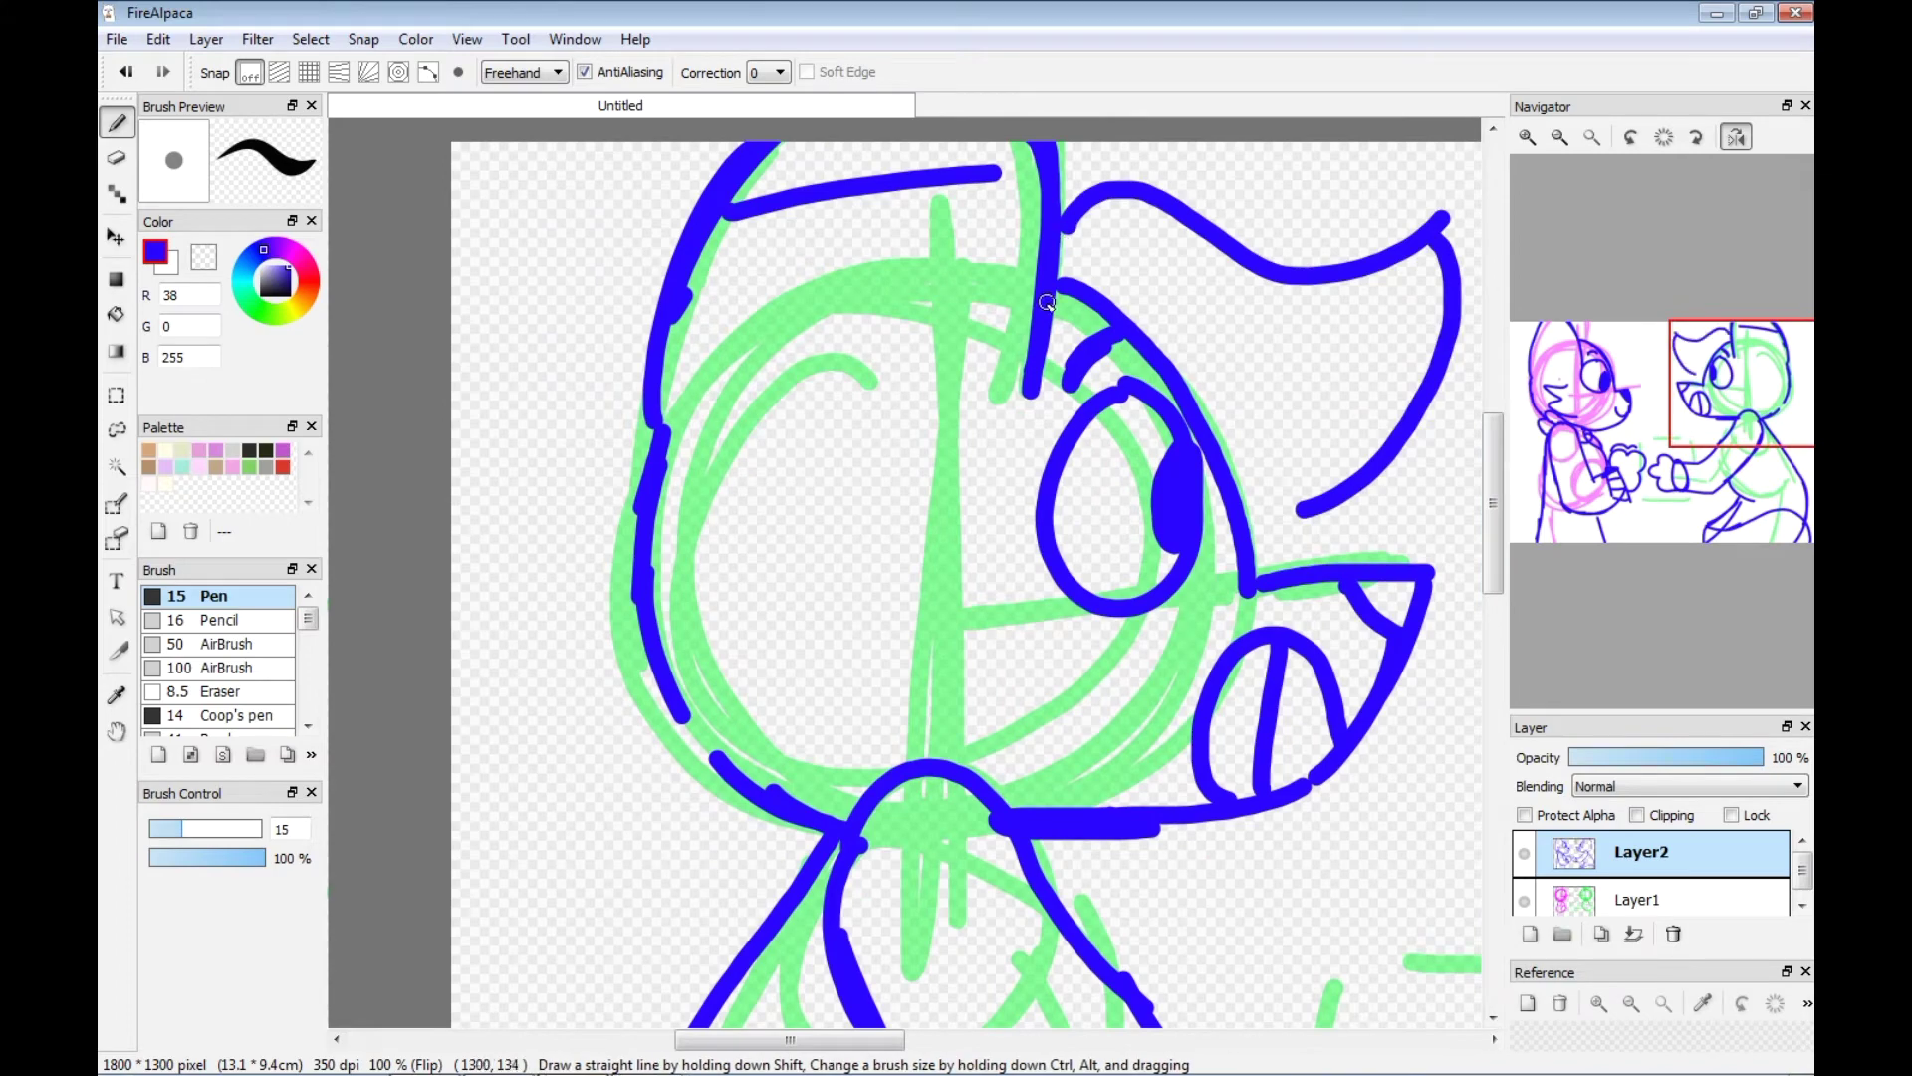
mouse_move(1056, 254)
left_mouse_down()
mouse_move(992, 224)
mouse_move(1009, 307)
mouse_move(1205, 308)
left_mouse_up()
left_click_drag(641, 551, 742, 918)
mouse_move(1329, 534)
left_mouse_down()
mouse_move(687, 528)
mouse_move(912, 890)
left_mouse_up()
Outline the green figure's far arm and draw a box with two vertical lines held between both characters' paws.
scroll(1480, 619, "down", 5)
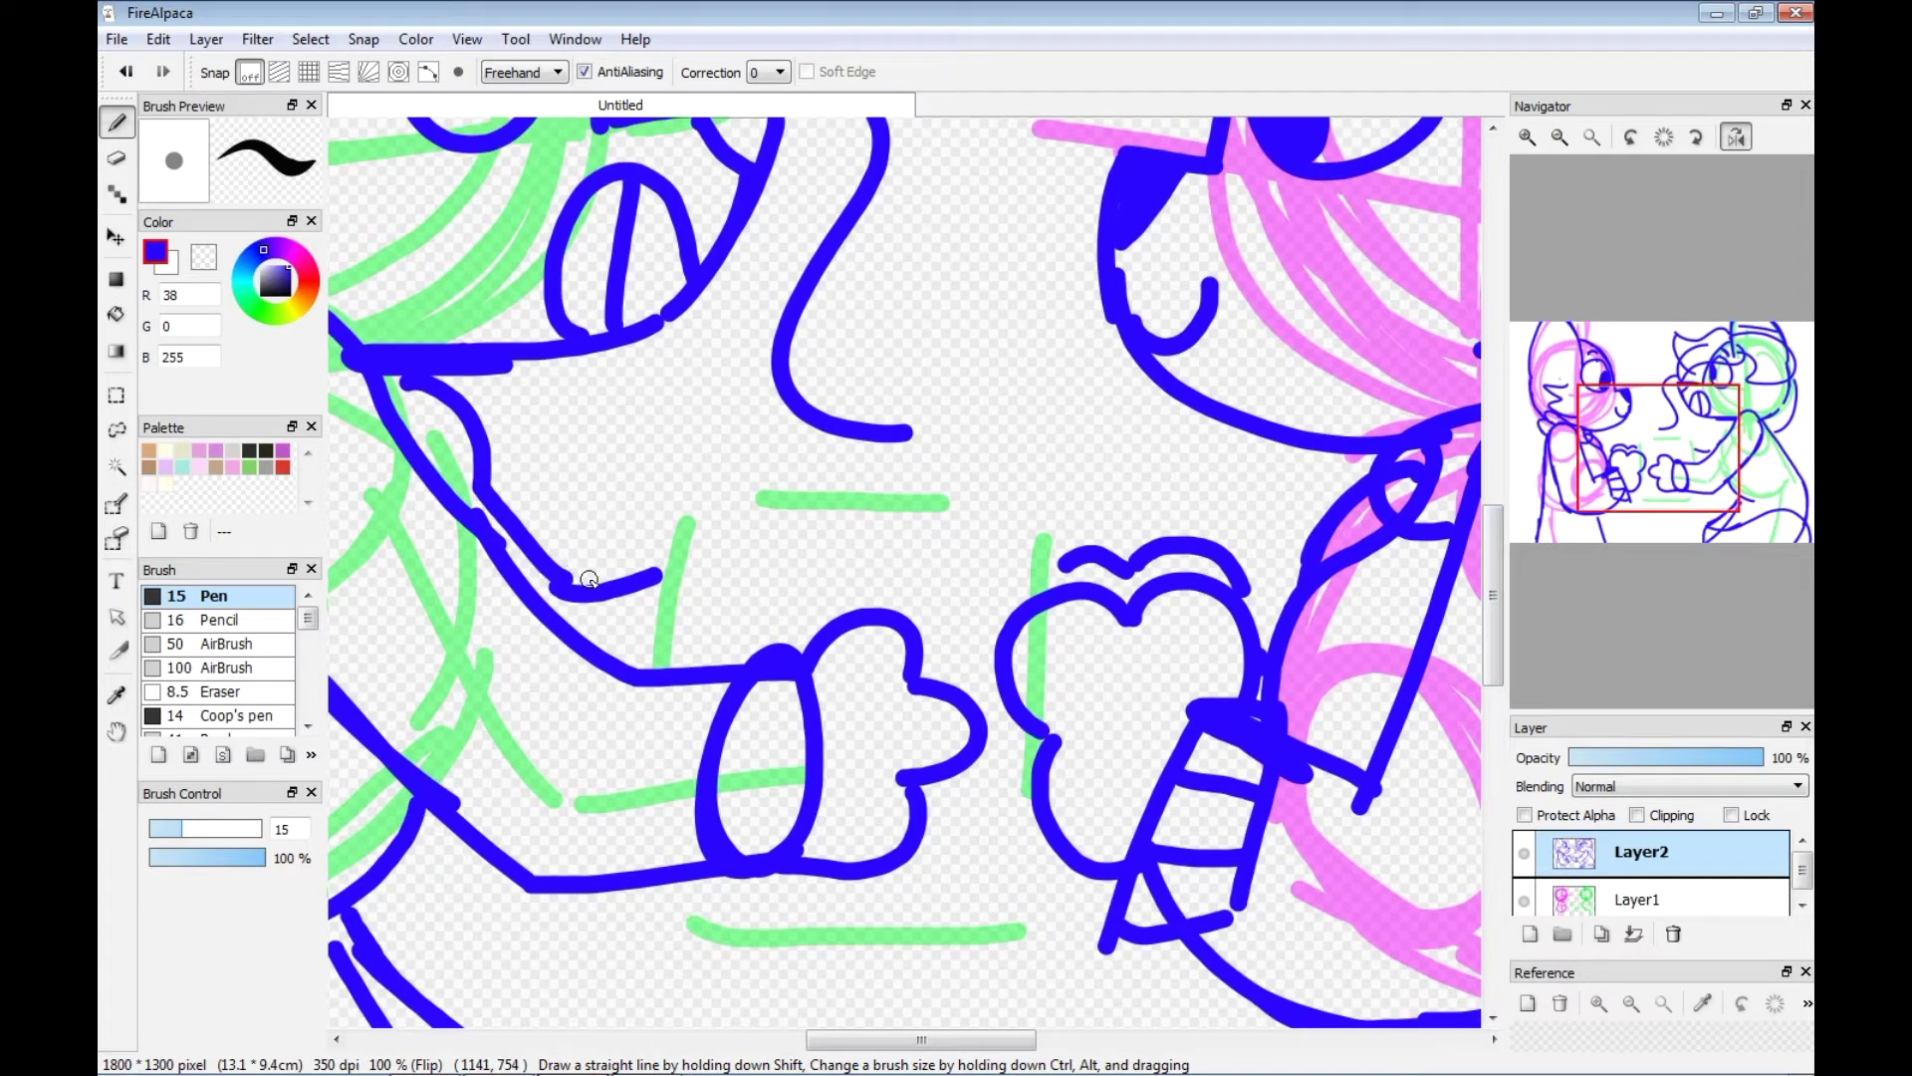
left_click_drag(657, 665, 1093, 470)
scroll(1494, 640, "down", 2)
left_click_drag(1120, 332, 1131, 390)
left_click_drag(645, 679, 1147, 732)
left_click_drag(846, 661, 847, 812)
left_click_drag(1015, 501, 1025, 815)
left_click_drag(1494, 684, 1496, 588)
Lower the blue outline layer's opacity to 81% and add a new layer above it.
left_click(1591, 137)
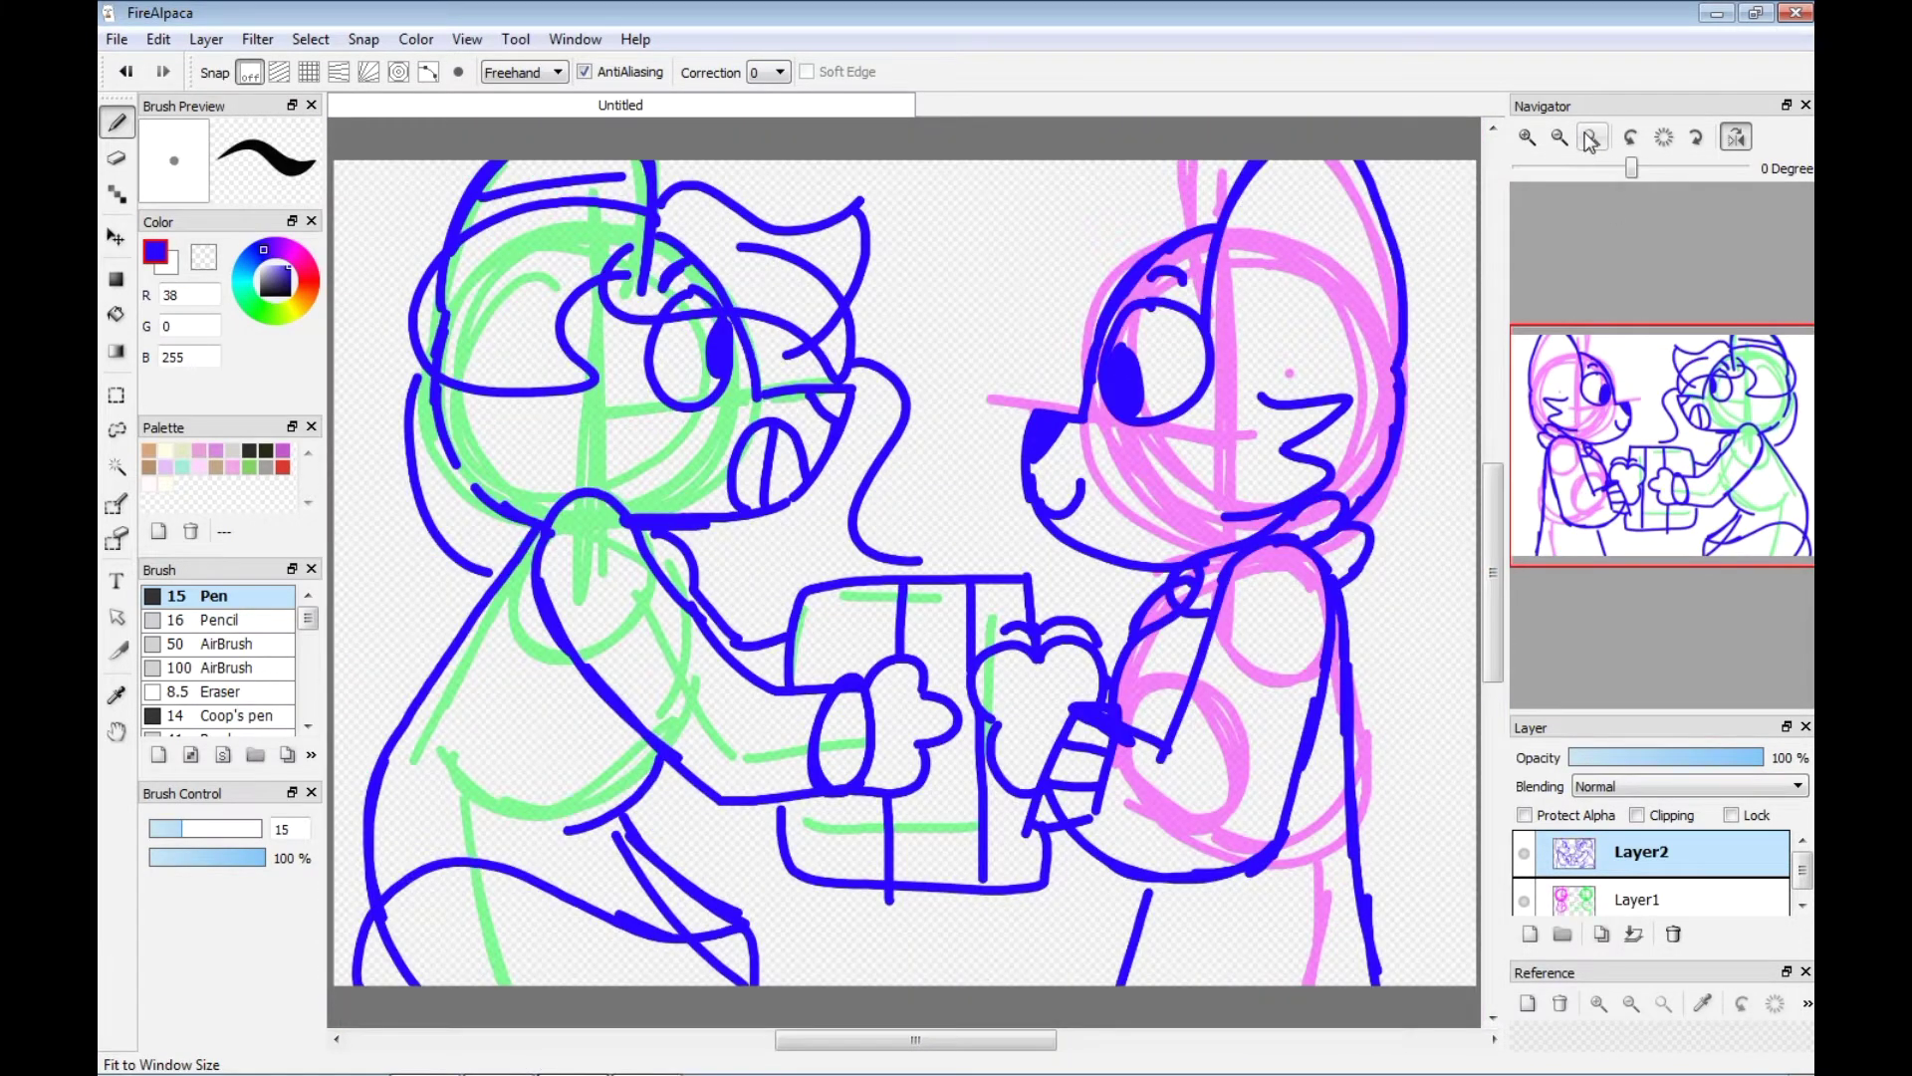
left_click(1710, 760)
left_click(206, 39)
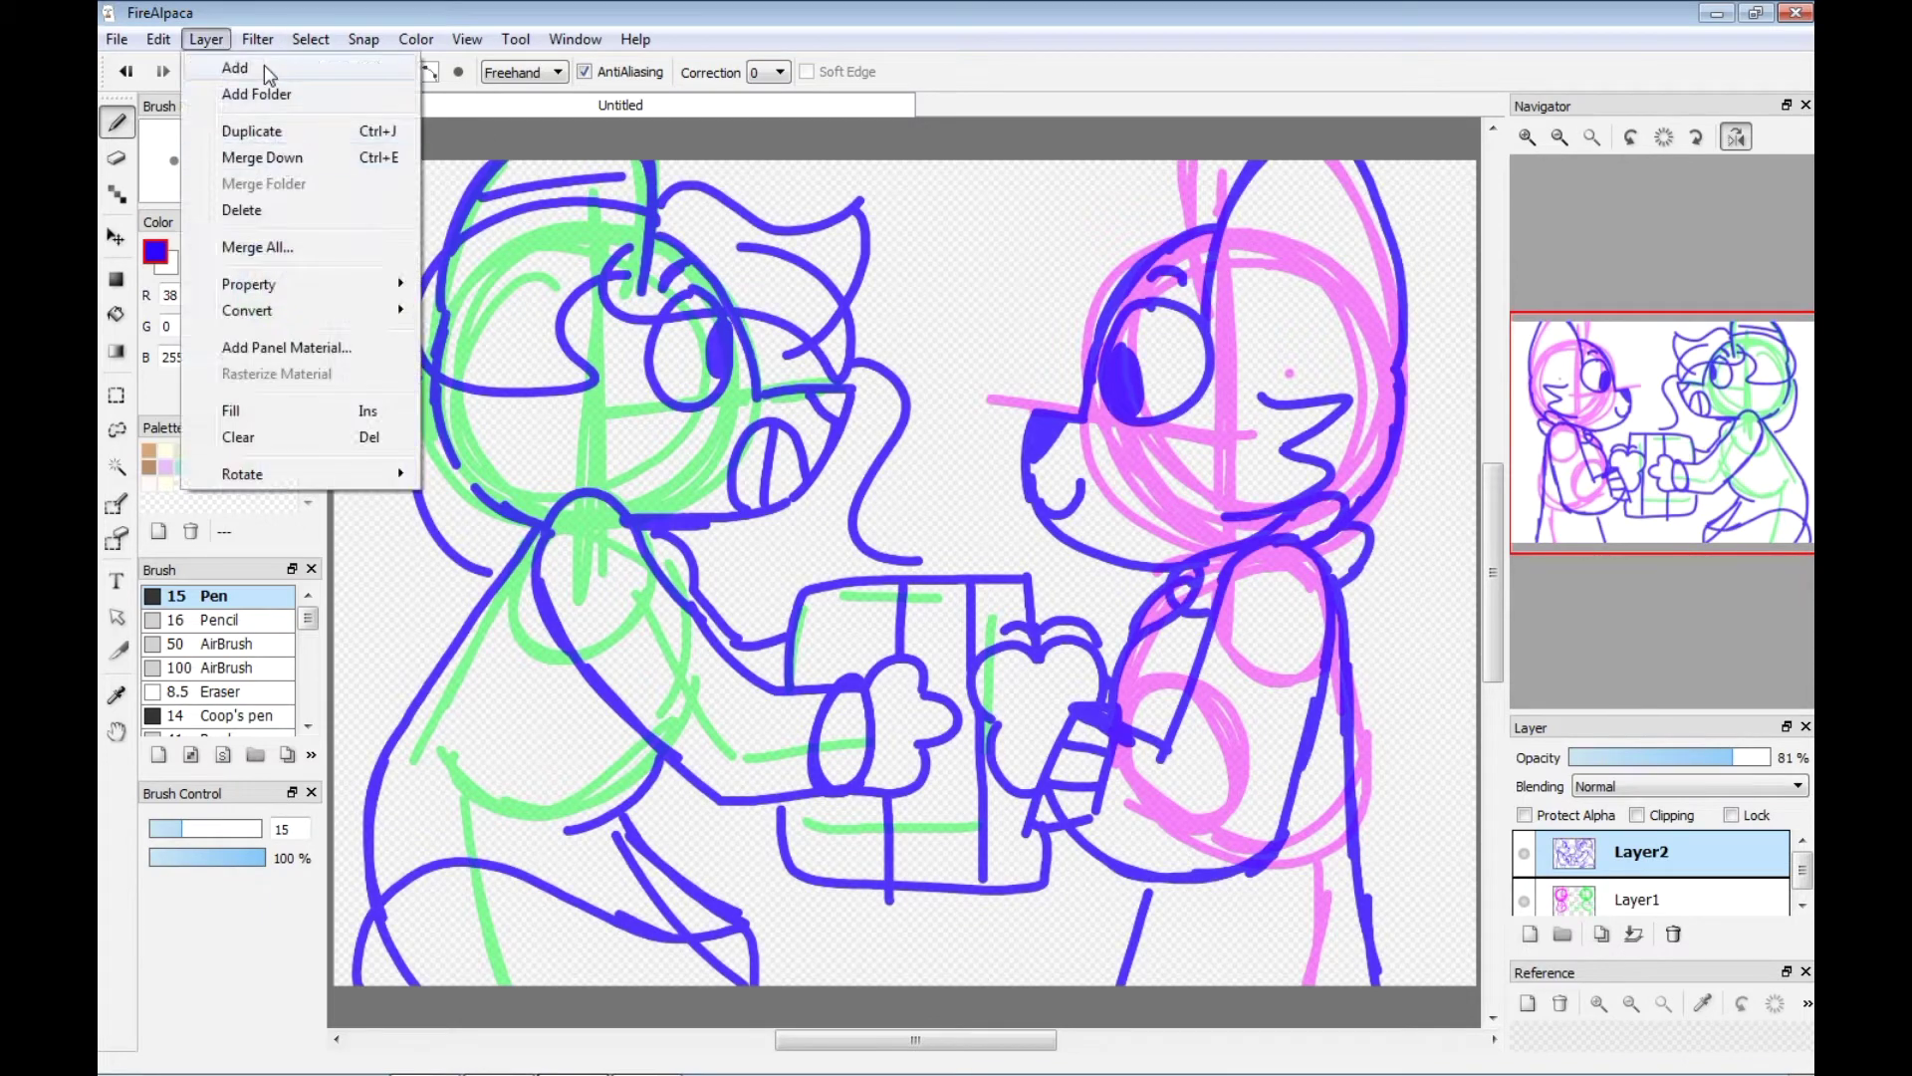
left_click(179, 65)
Turn off the flipped canvas view and set the pen to black with a stroke correction of 17.
left_click(1526, 137)
left_click_drag(886, 1039, 994, 1039)
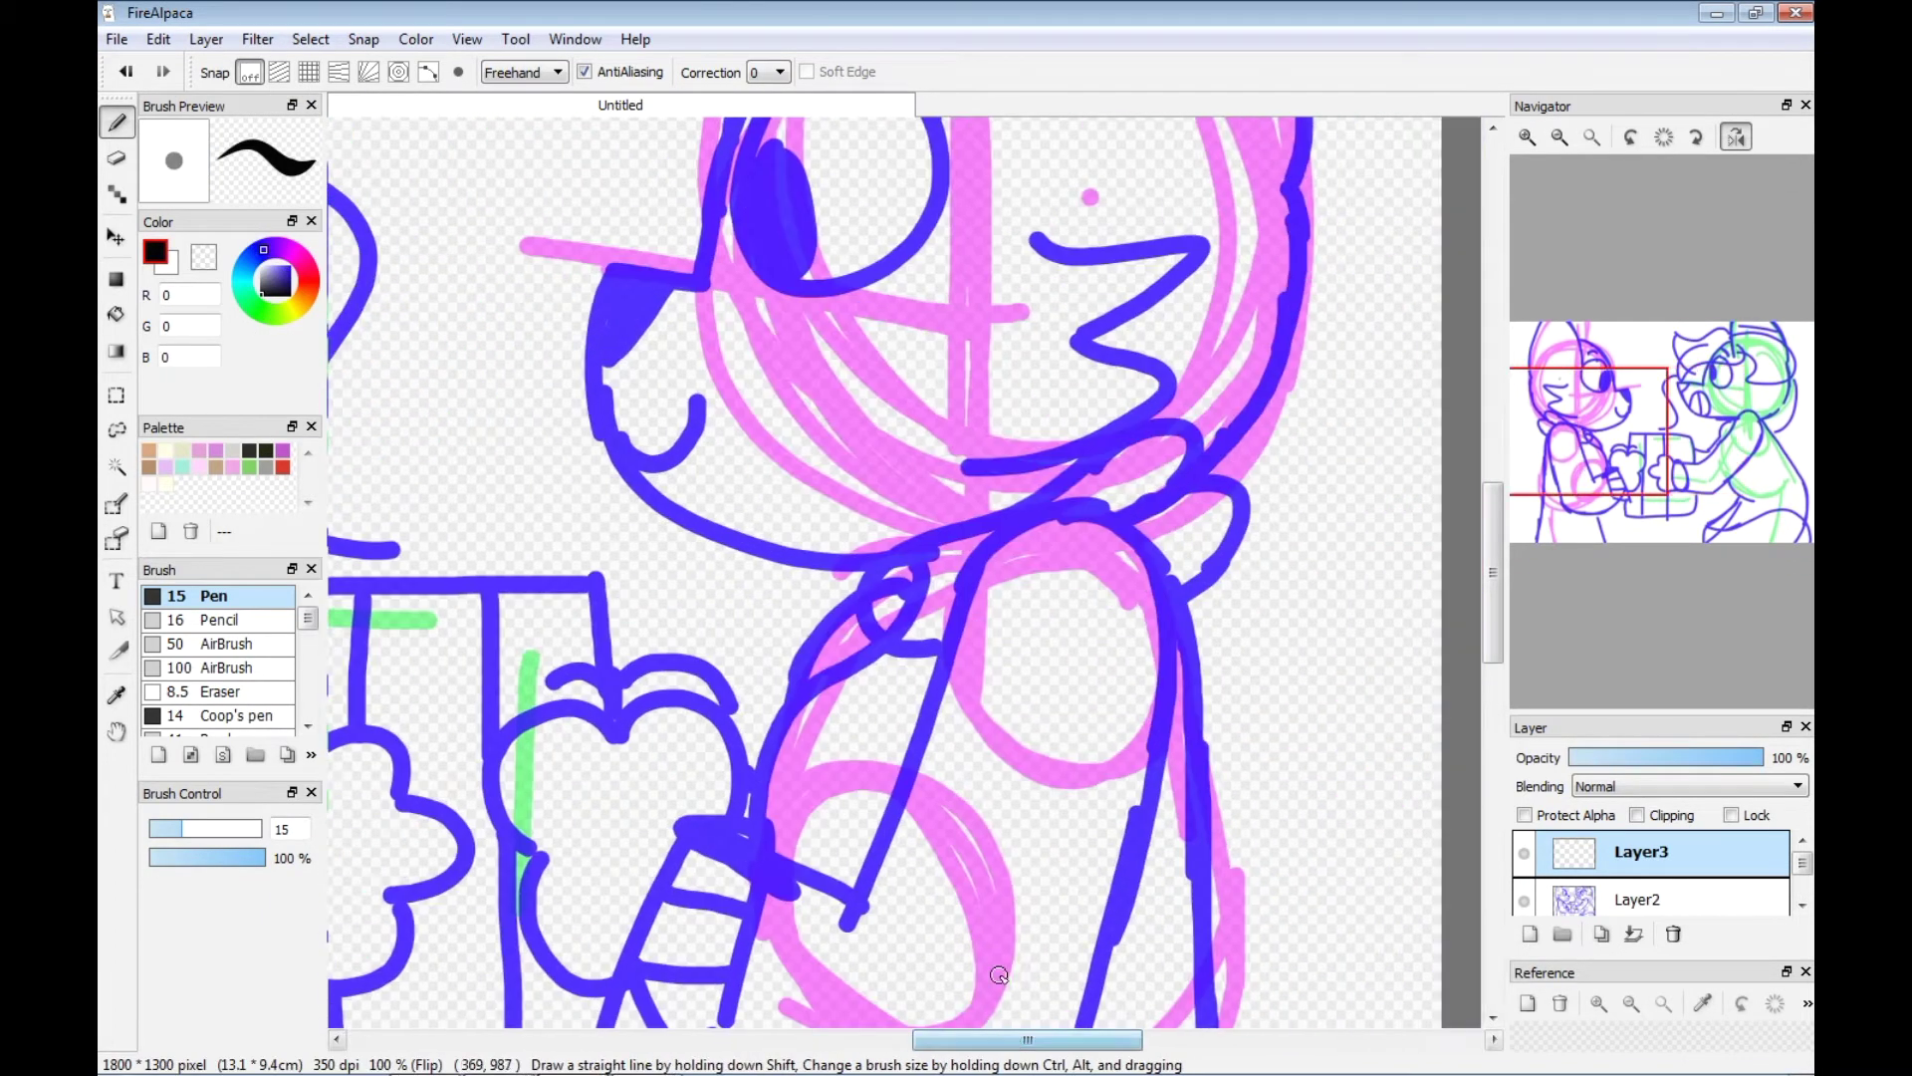
left_click(1735, 137)
left_click_drag(1489, 629, 1485, 510)
scroll(1485, 508, "down", 3)
left_click(780, 71)
left_click(767, 371)
Ink the pink figure's ear, forehead curve and oval eye with its pupil in black on the new layer.
left_click_drag(517, 551, 597, 171)
mouse_move(796, 172)
left_mouse_down()
mouse_move(843, 248)
mouse_move(858, 458)
left_mouse_up()
mouse_move(851, 293)
left_mouse_down()
mouse_move(1118, 677)
mouse_move(1215, 652)
left_mouse_up()
scroll(1497, 559, "down", 2)
mouse_move(981, 326)
left_mouse_down()
mouse_move(1054, 546)
mouse_move(1068, 448)
left_mouse_up()
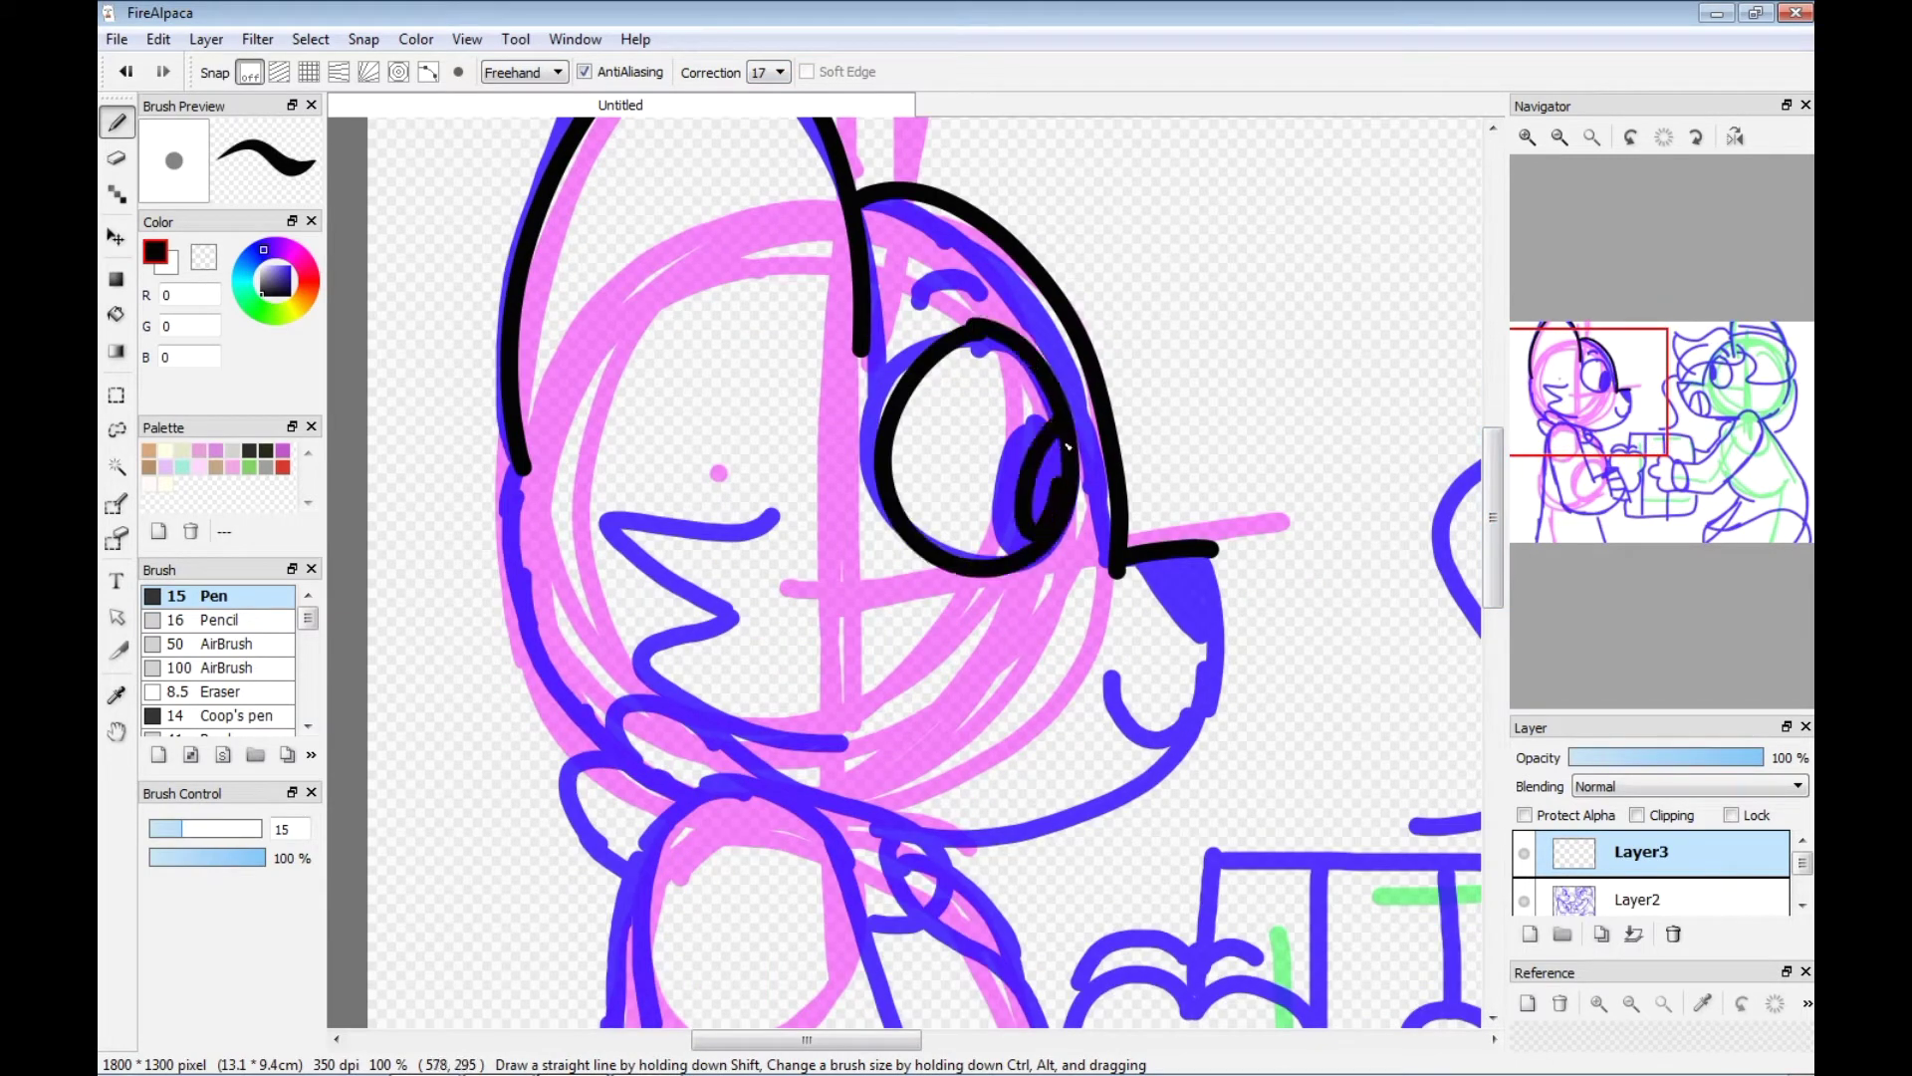
Ink the pink figure's zigzag cheek fur, eyebrow, muzzle with curled mouth, and back of the head in black.
mouse_move(774, 518)
left_mouse_down()
mouse_move(687, 697)
mouse_move(781, 709)
left_mouse_up()
scroll(781, 709, "right", 3)
left_click_drag(981, 546, 706, 802)
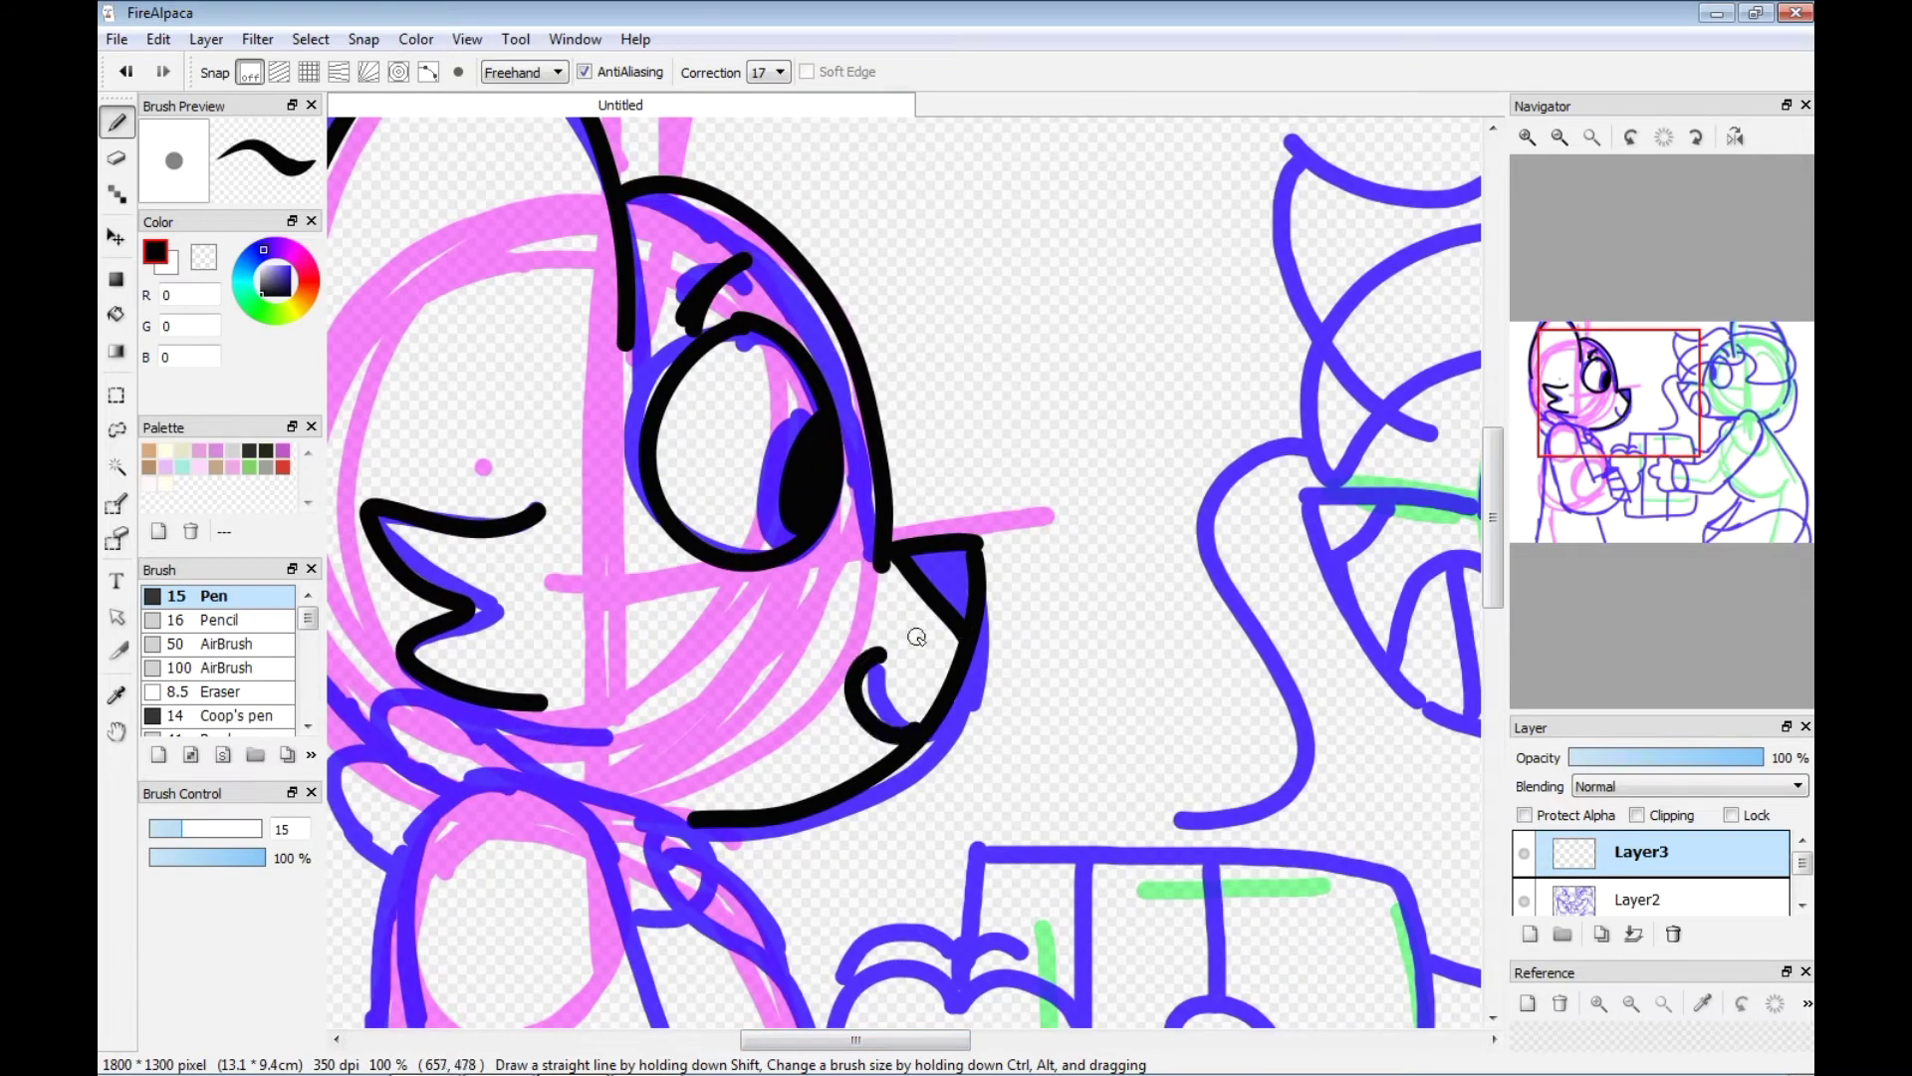
scroll(830, 1053, "left", 3)
left_click_drag(546, 468, 623, 737)
mouse_move(1499, 575)
left_mouse_down()
mouse_move(1499, 548)
mouse_move(1498, 651)
mouse_move(1498, 621)
left_mouse_up()
left_click_drag(896, 323, 882, 306)
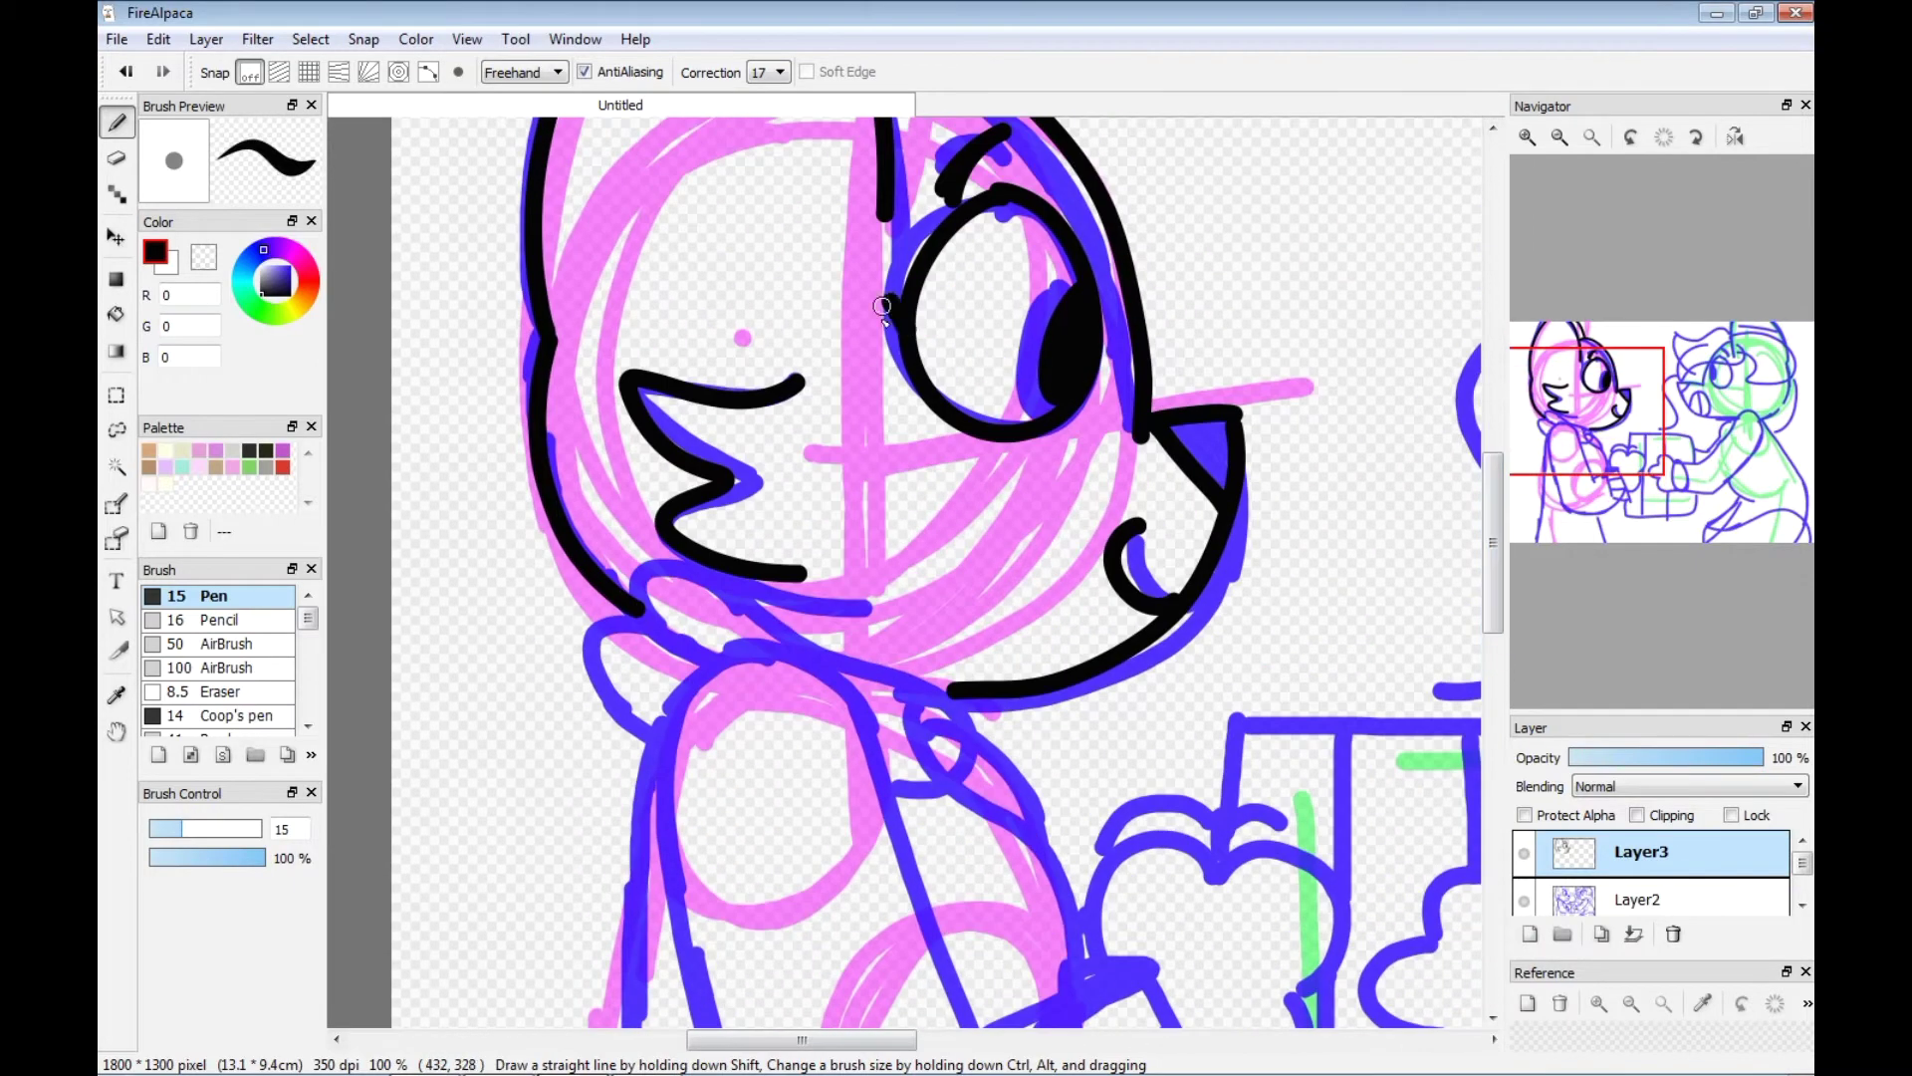
Ink the pink figure's scarf collar, near arm and rounded belly in black over the blue outline.
scroll(1489, 678, "down", 3)
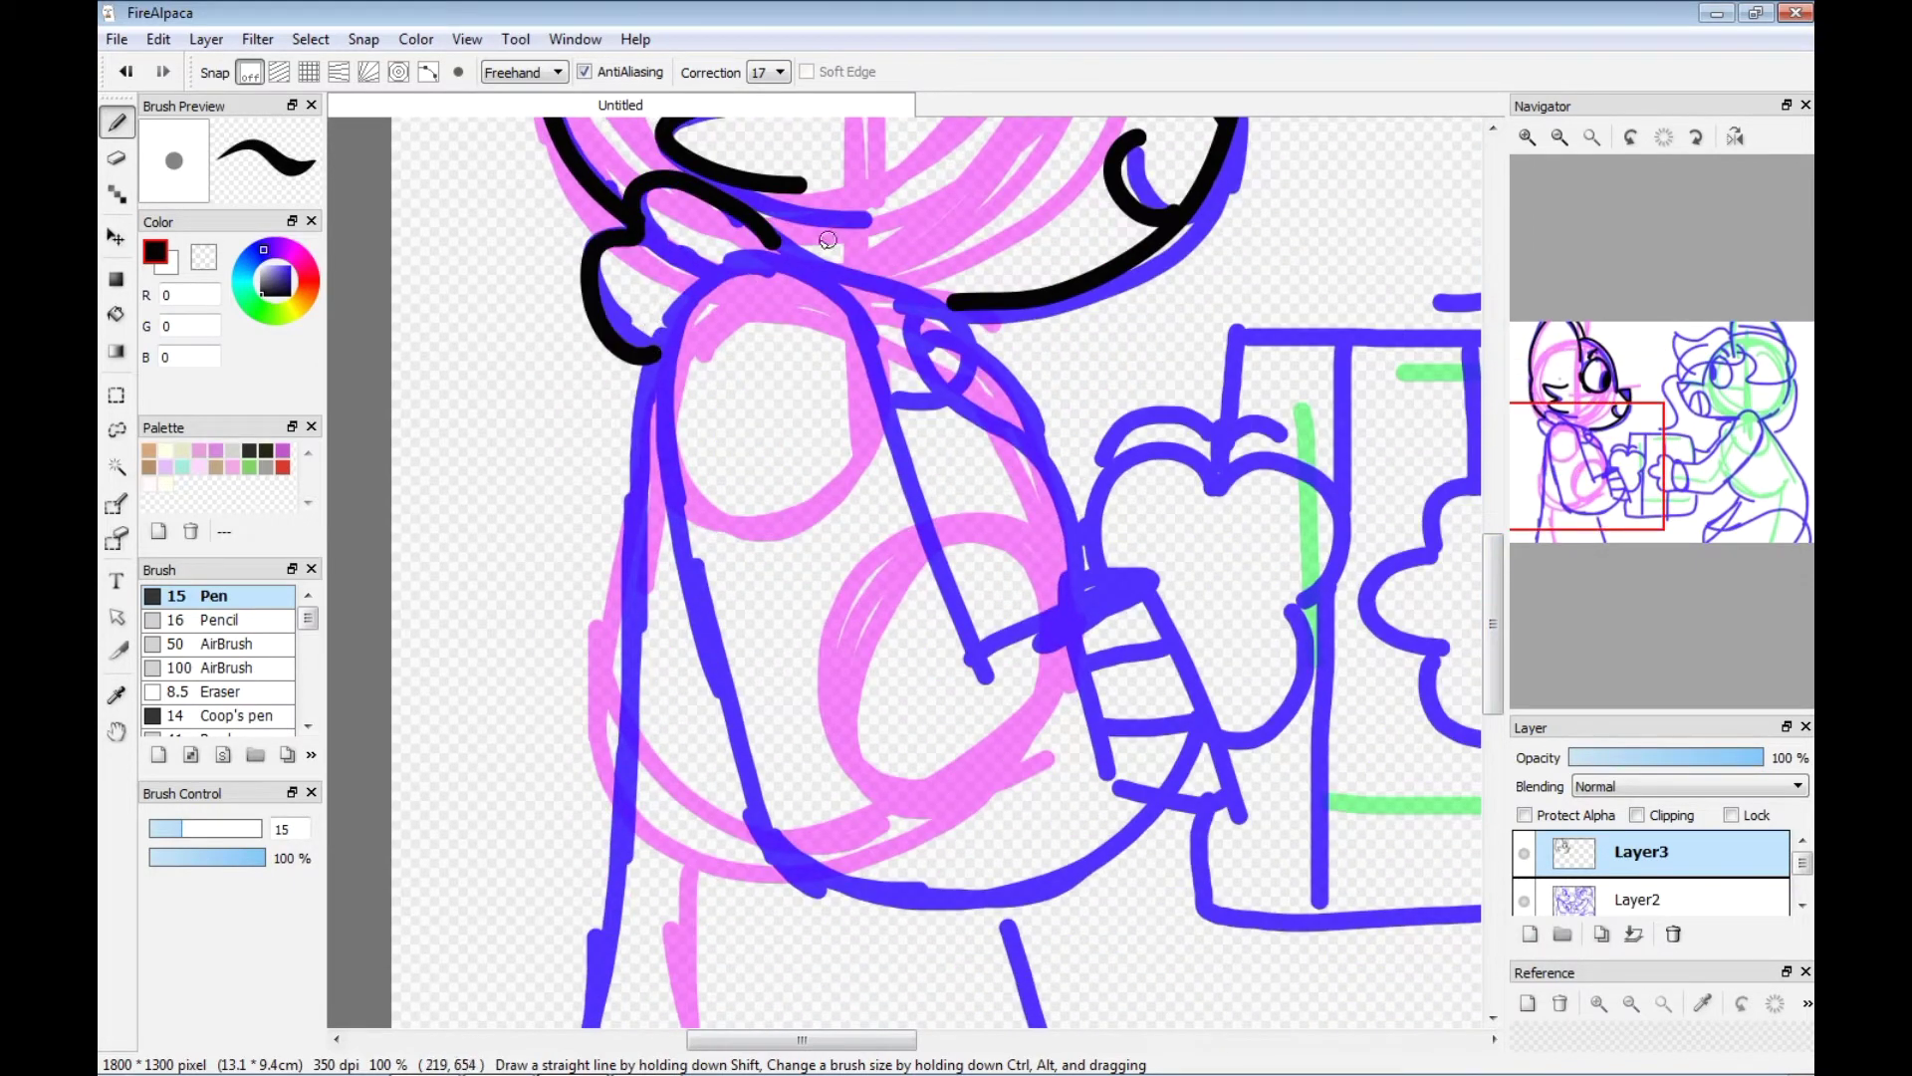
left_click_drag(660, 380, 884, 428)
left_click_drag(727, 687, 1151, 818)
mouse_move(981, 652)
left_mouse_down()
mouse_move(1058, 622)
mouse_move(1128, 806)
left_mouse_up()
Ink the pink figure's forearm end as a slanted band with three diagonal stripes.
mouse_move(1068, 583)
left_mouse_down()
mouse_move(1180, 598)
mouse_move(1246, 828)
left_mouse_up()
left_click_drag(1123, 800, 1239, 831)
left_click_drag(1084, 647, 1185, 604)
left_click_drag(1095, 739, 1195, 667)
left_click_drag(1140, 786, 1210, 730)
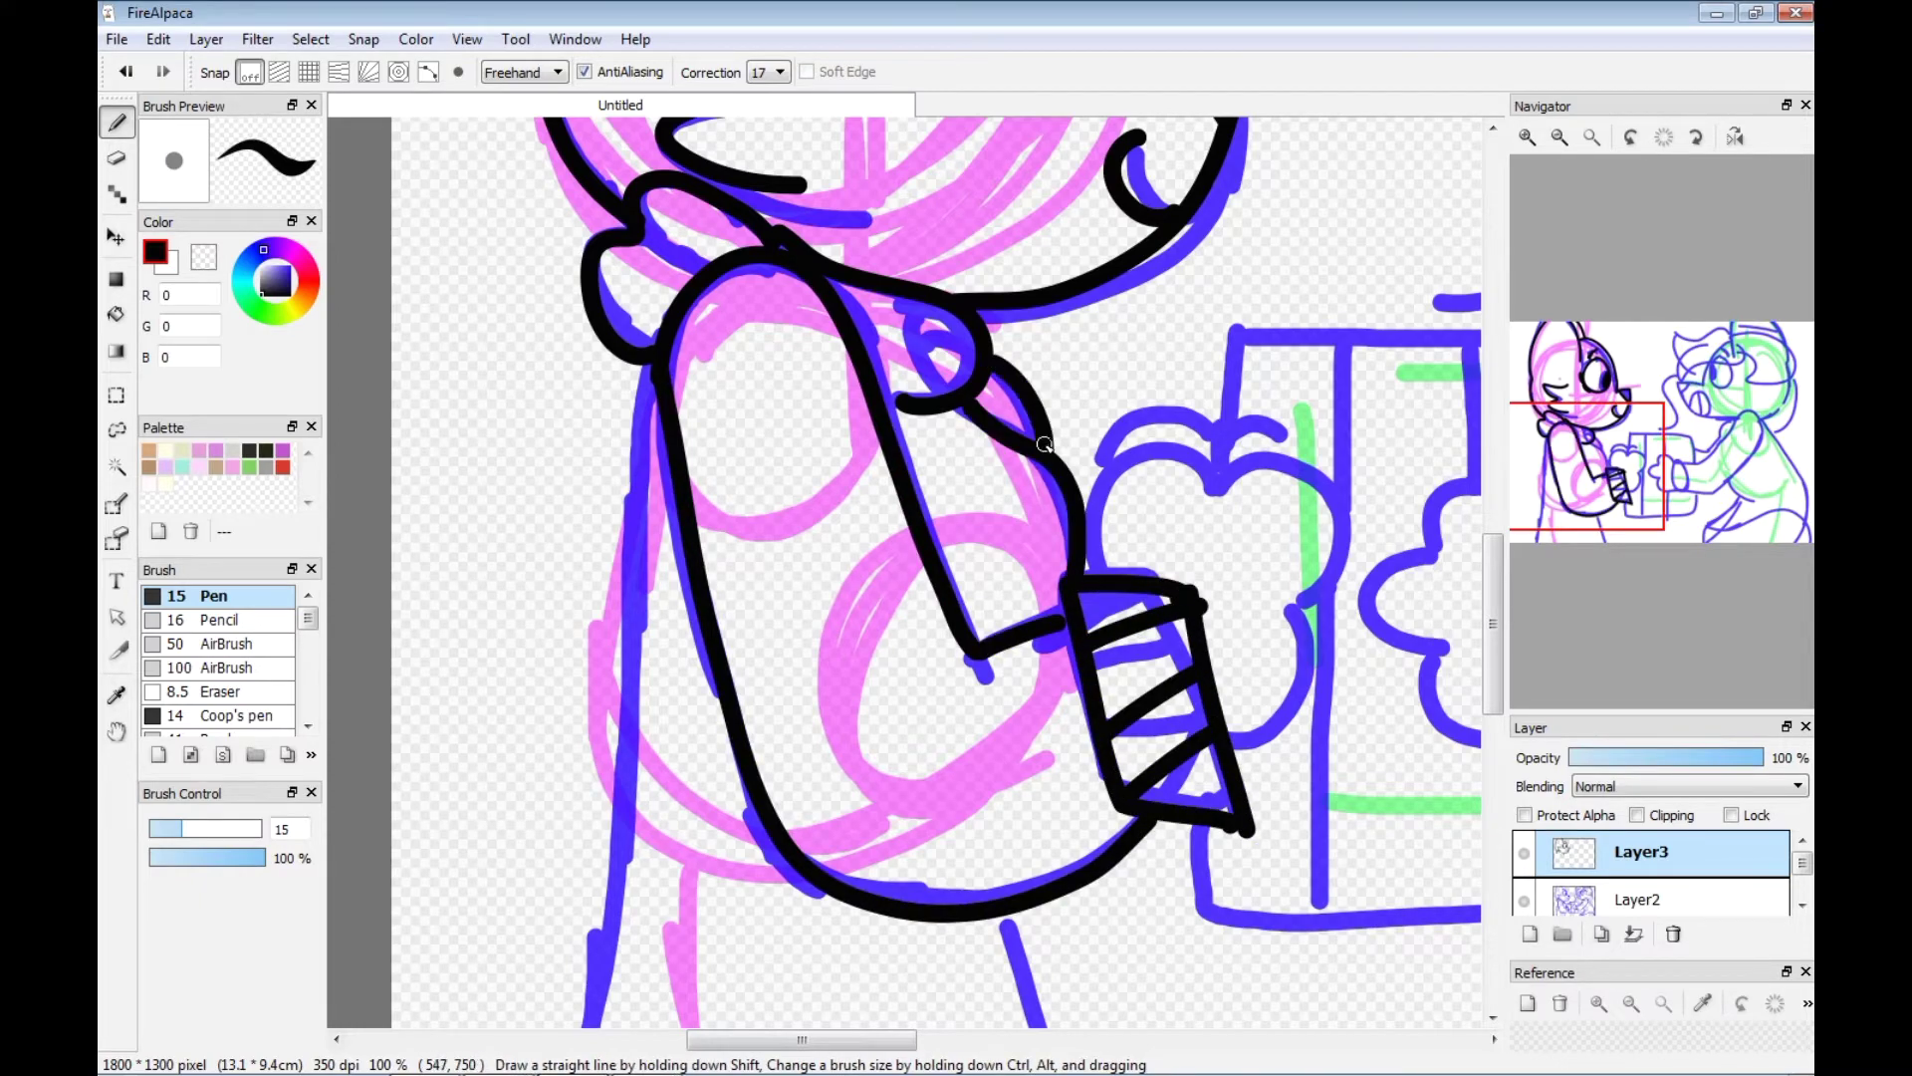
Ink the pink figure's back and leg lines, and check the line art with the blue outline layer briefly hidden.
scroll(1043, 444, "down", 5)
scroll(1044, 444, "up", 3)
mouse_move(644, 247)
left_mouse_down()
mouse_move(598, 877)
mouse_move(564, 971)
left_mouse_up()
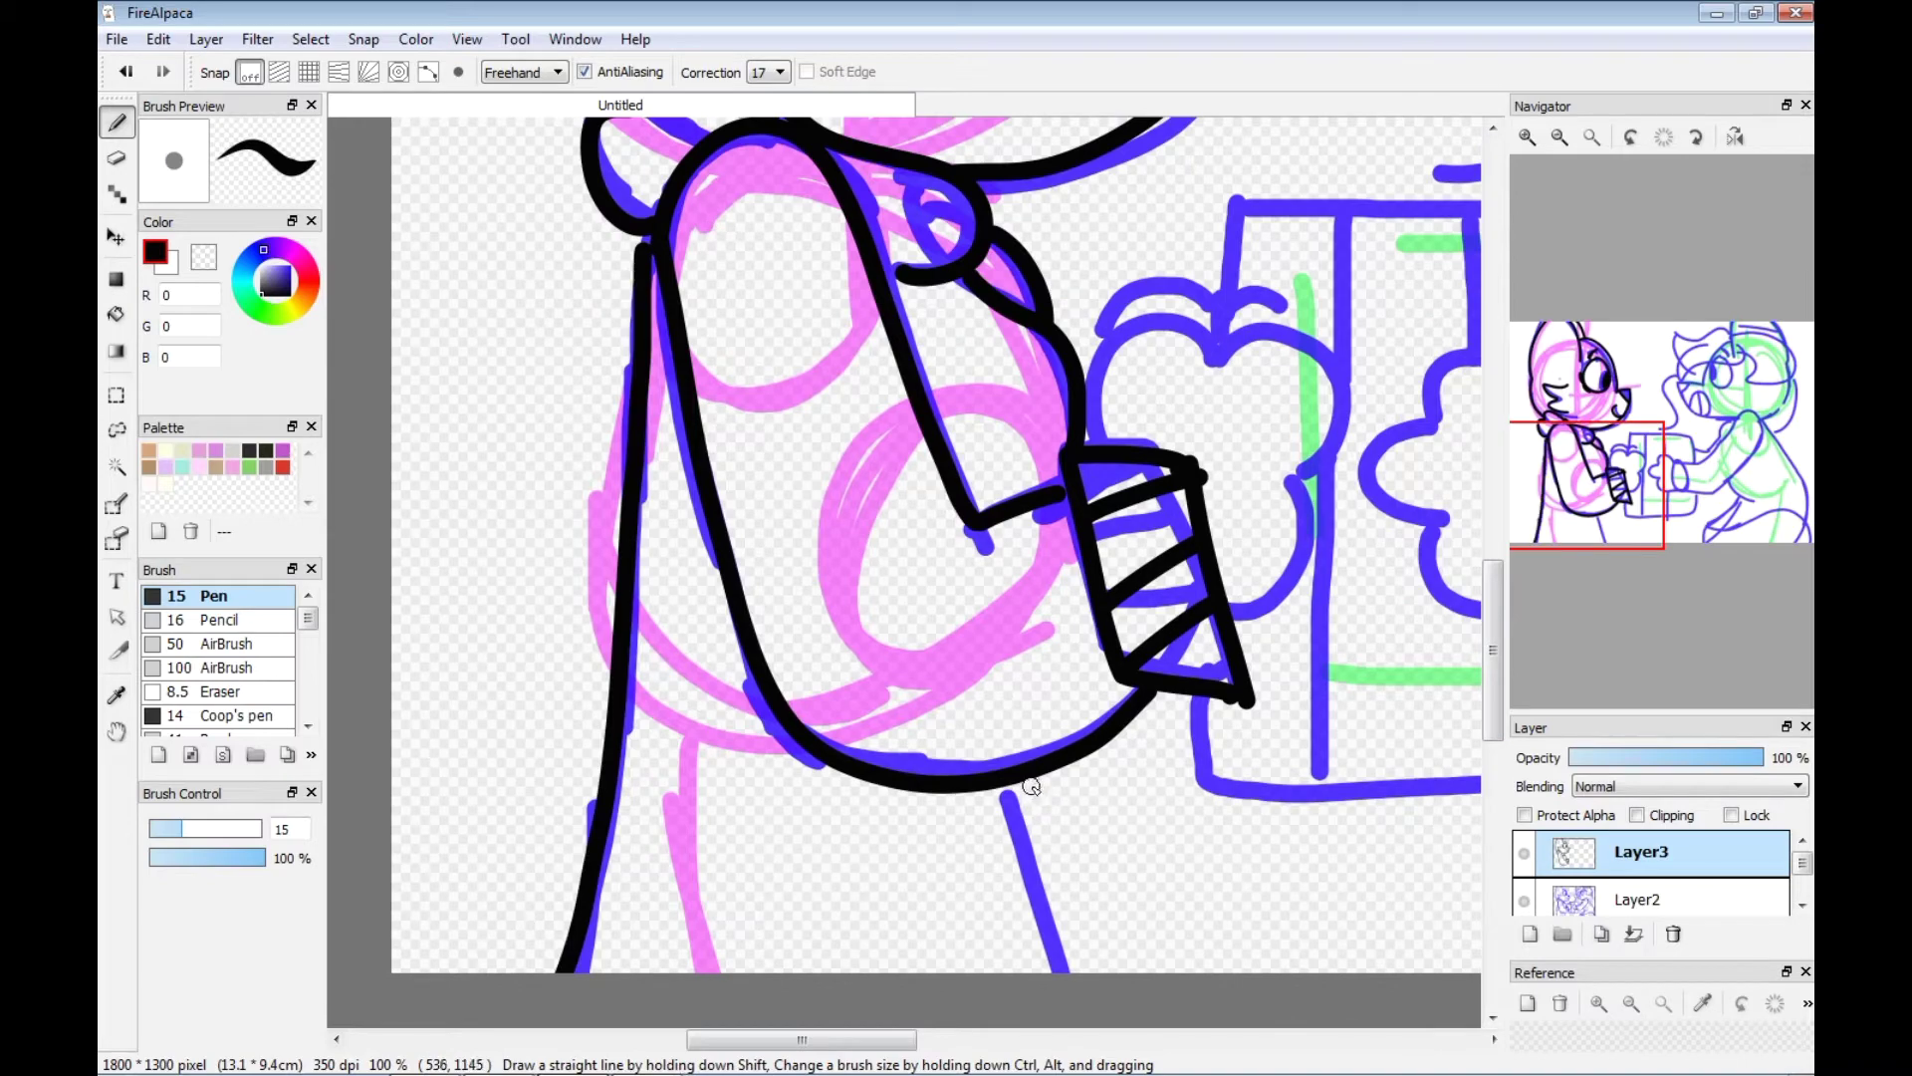
left_click_drag(1498, 687, 1493, 601)
left_click(1524, 901)
left_click(1523, 900)
Undo the unwanted stroke and ink the pink figure's bumpy paw in black.
left_click_drag(807, 1038, 878, 1038)
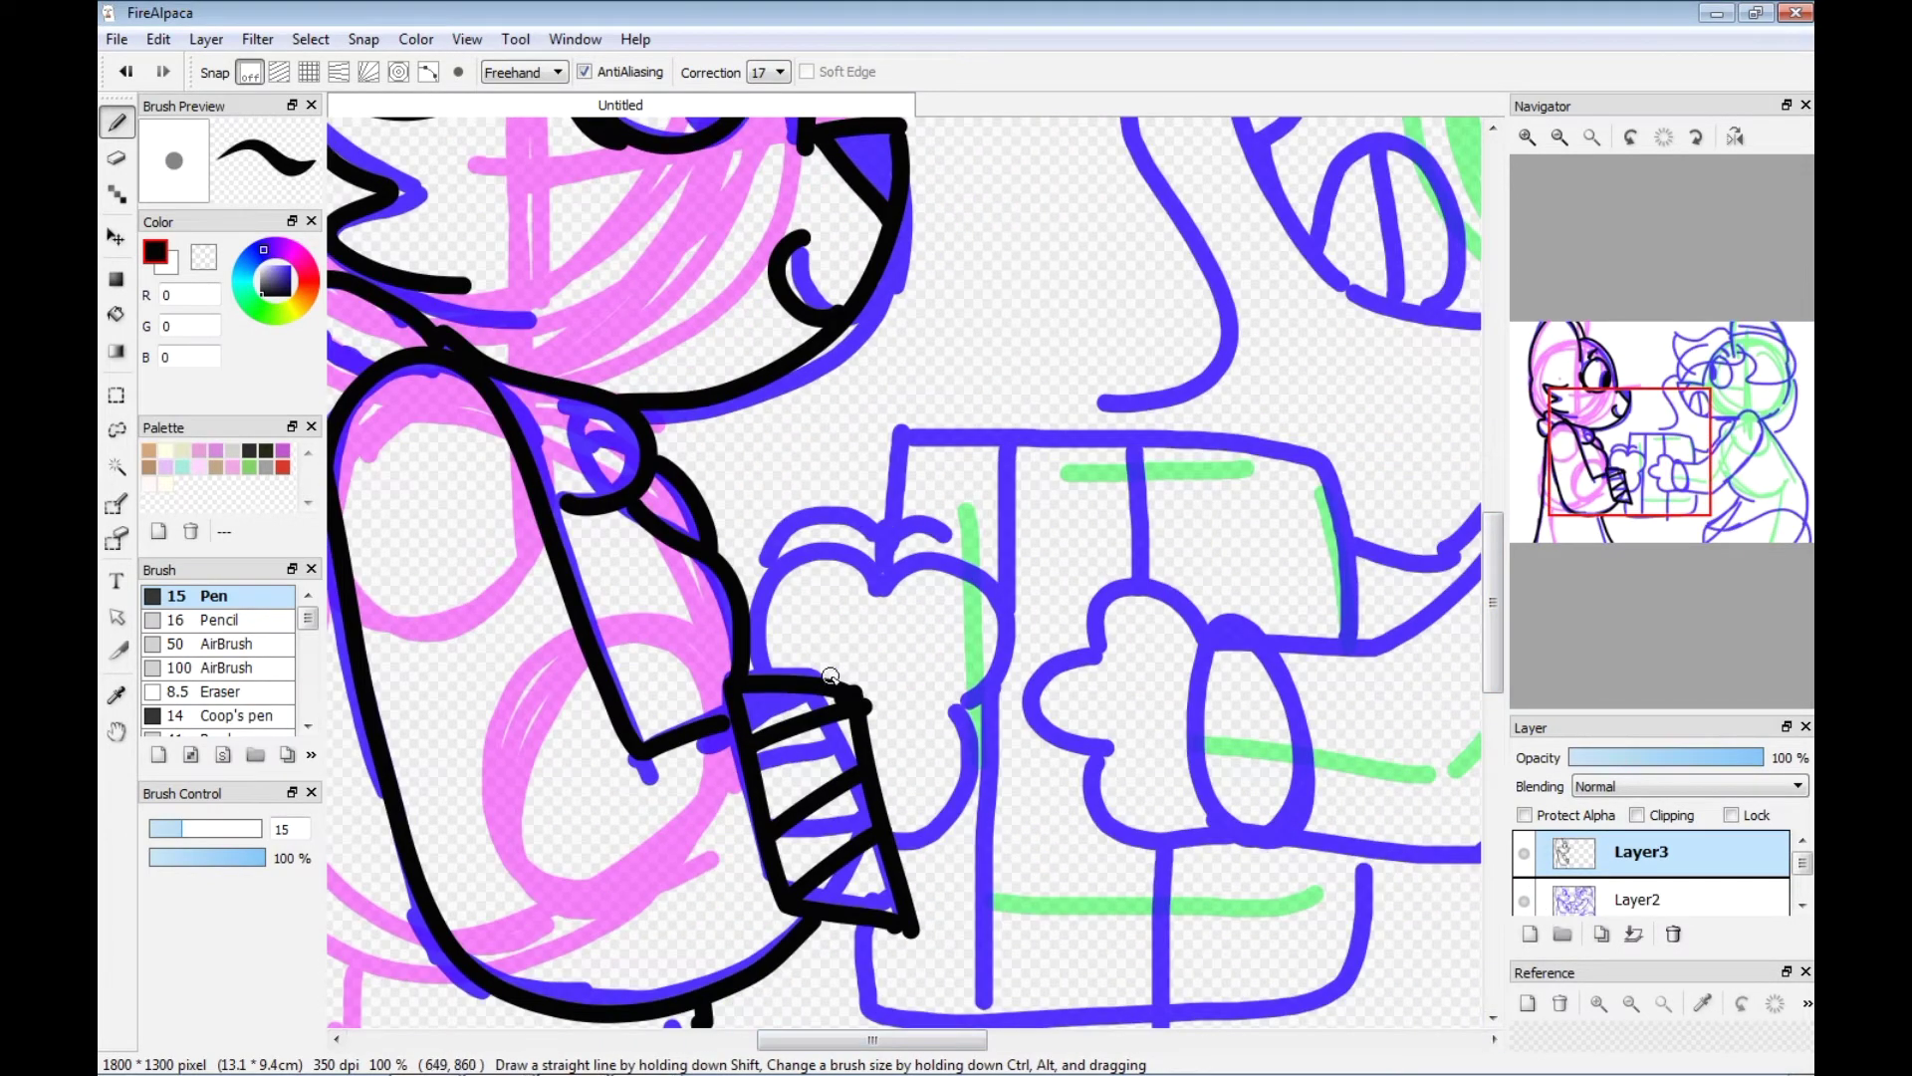
left_click(125, 77)
left_click_drag(893, 622, 971, 881)
Ink the box's upper edges with square corners and two vertical lines down its front.
scroll(896, 697, "up", 3)
left_click_drag(889, 572, 884, 709)
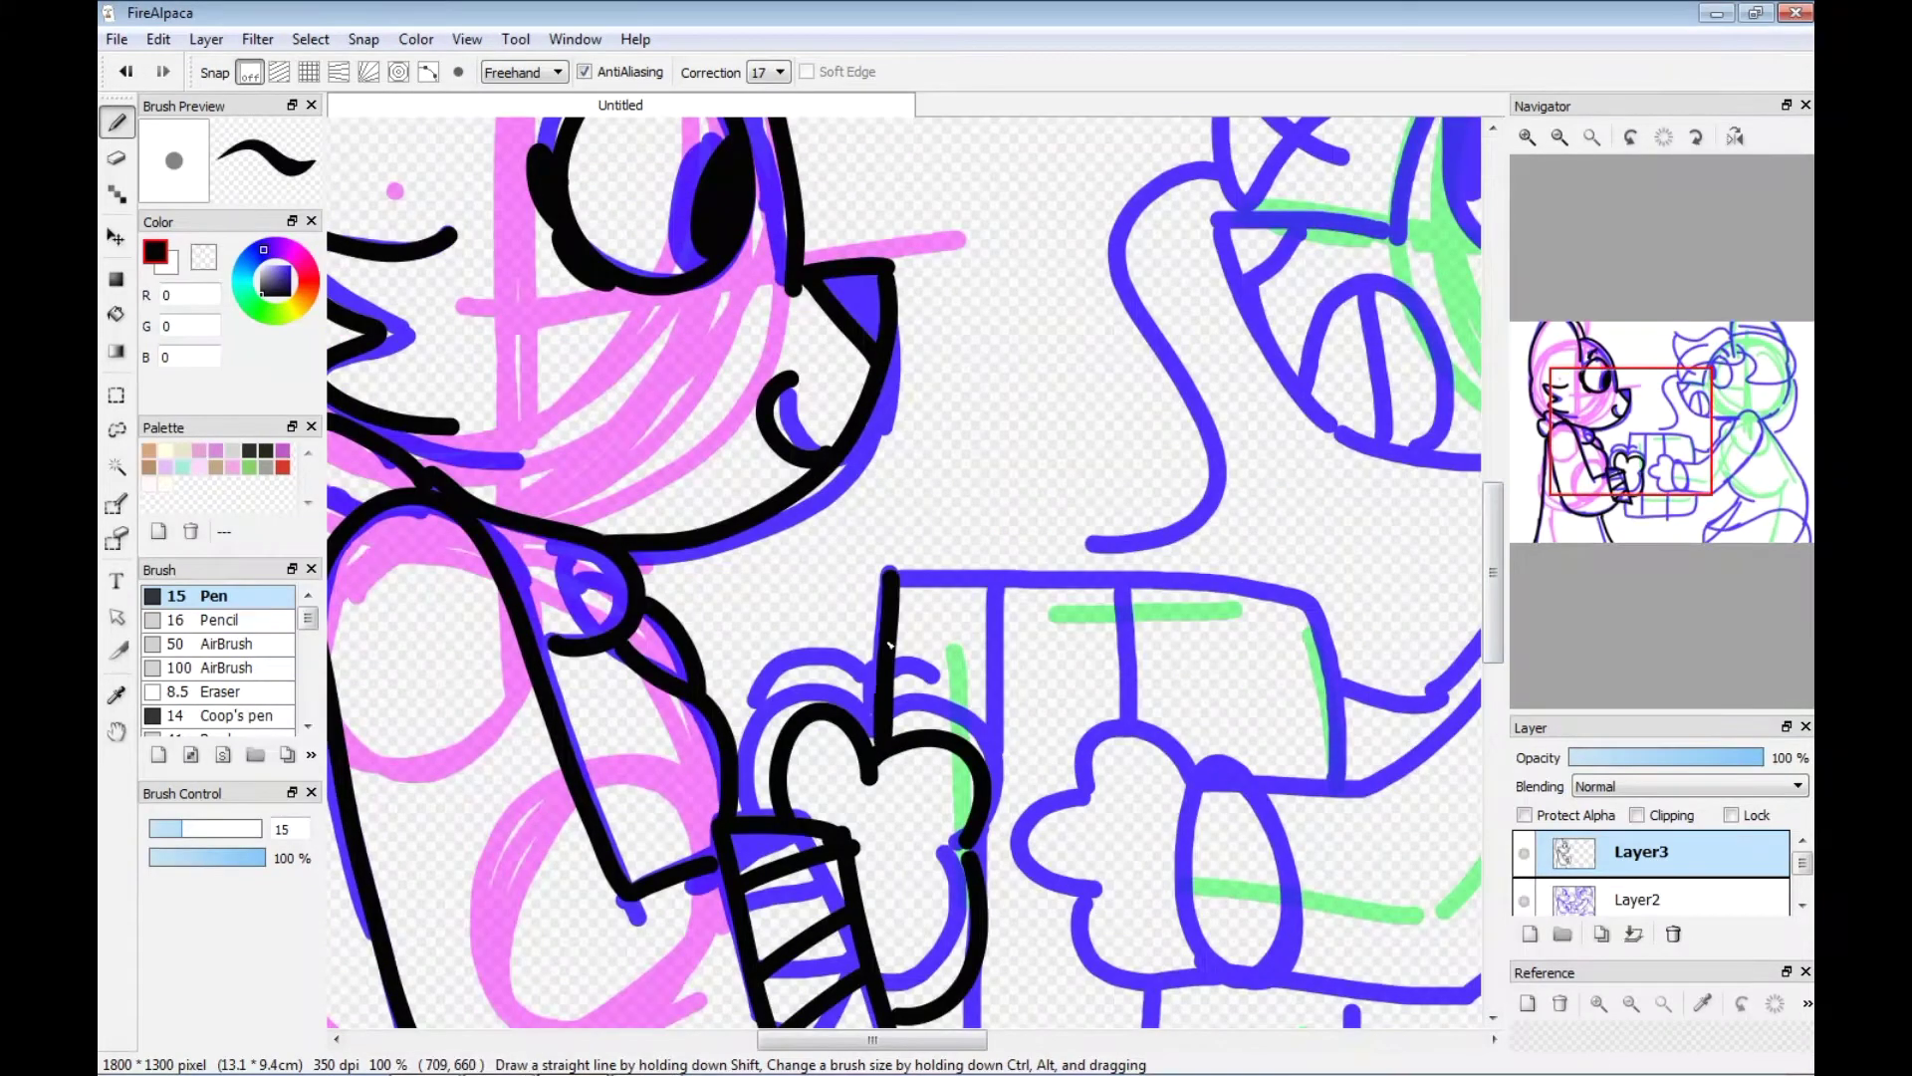
mouse_move(900, 571)
left_mouse_down()
mouse_move(1356, 738)
mouse_move(1357, 783)
left_mouse_up()
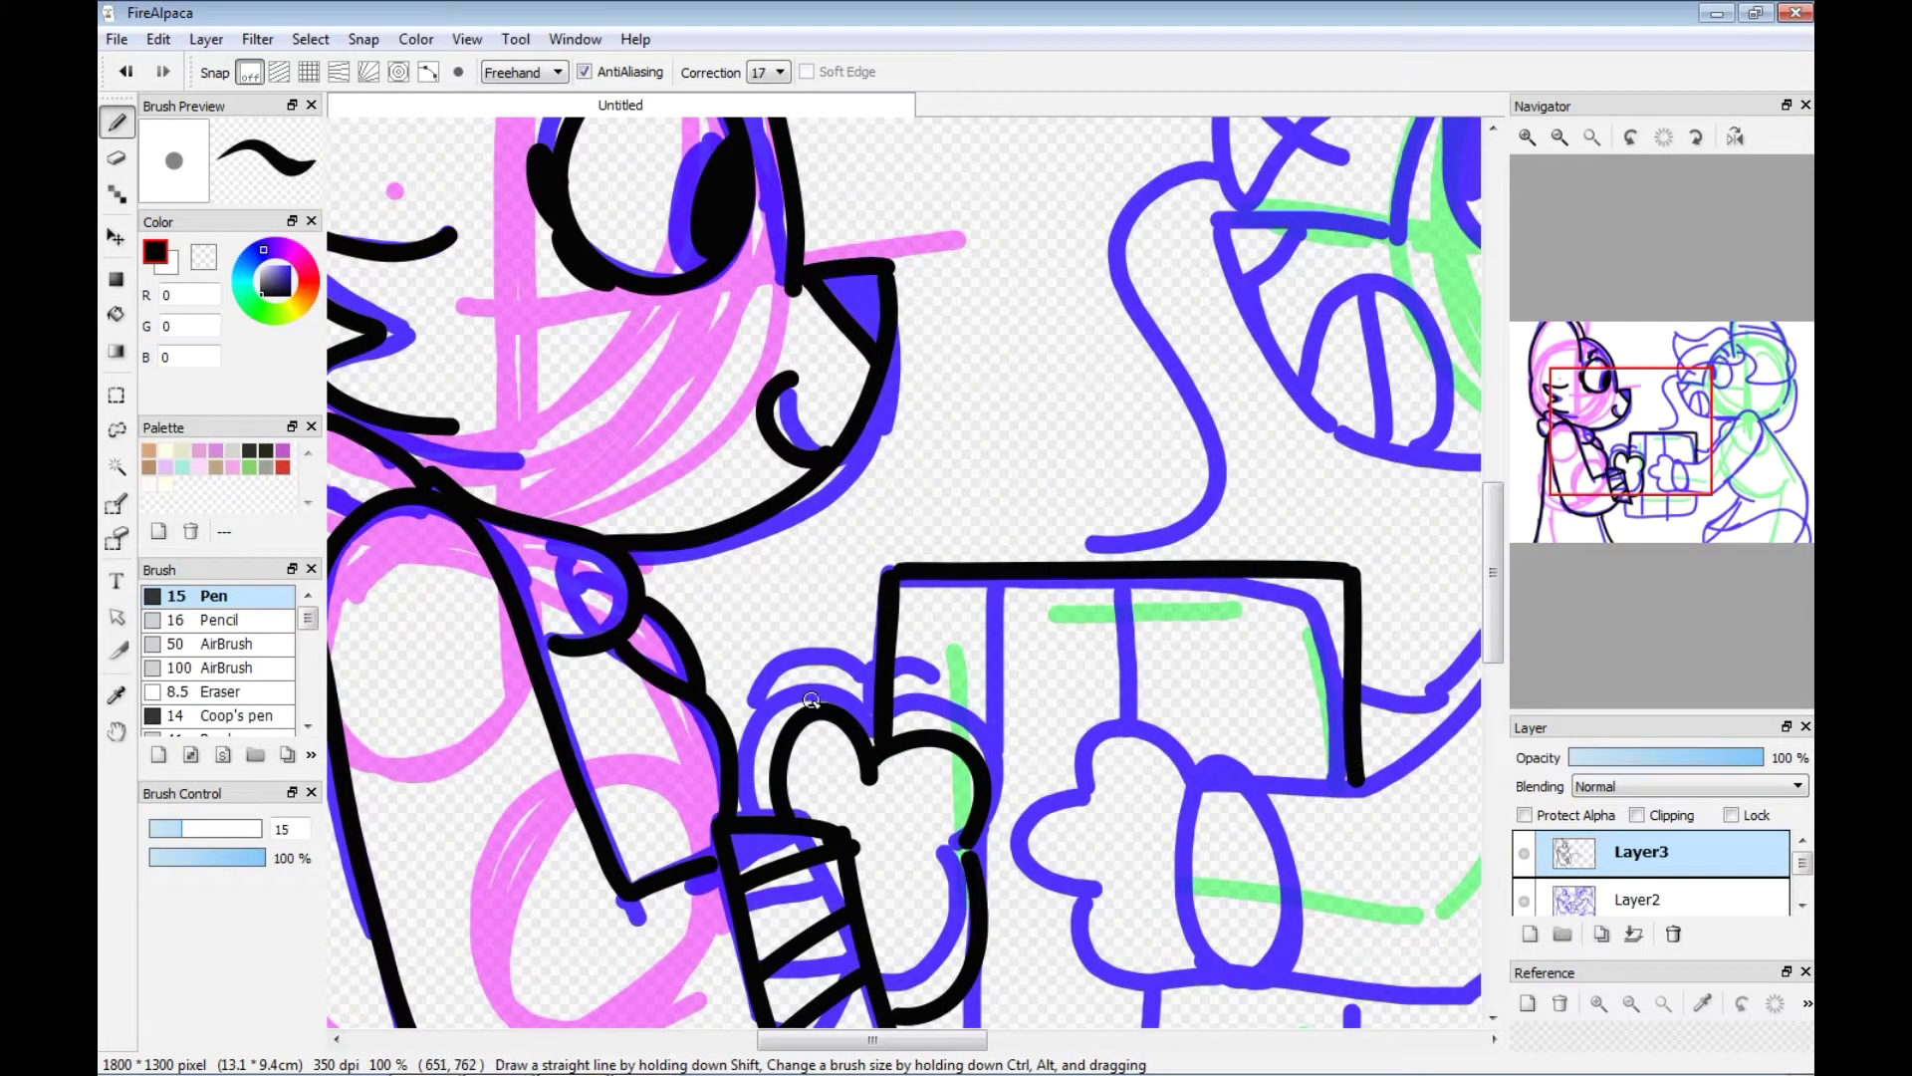
left_click_drag(839, 1040, 914, 1039)
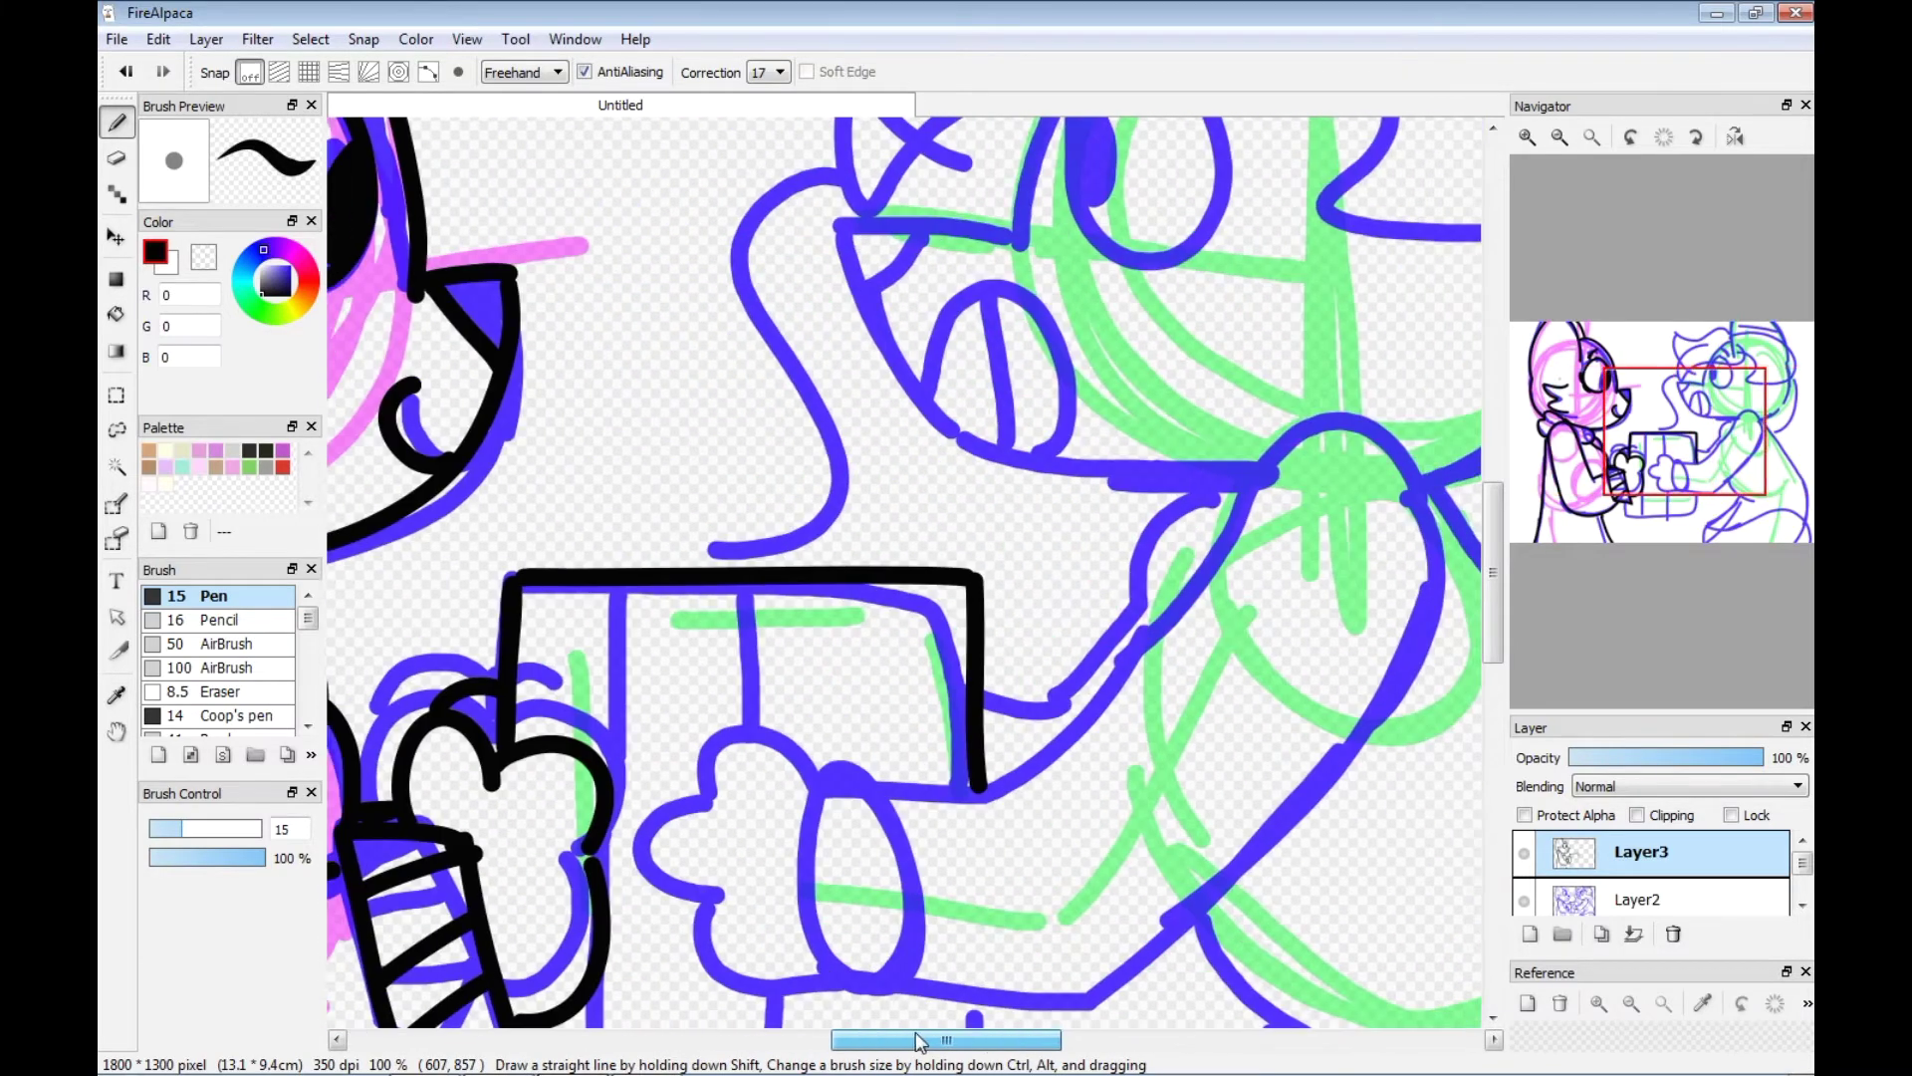
left_click_drag(826, 588, 827, 652)
left_click_drag(631, 785, 630, 844)
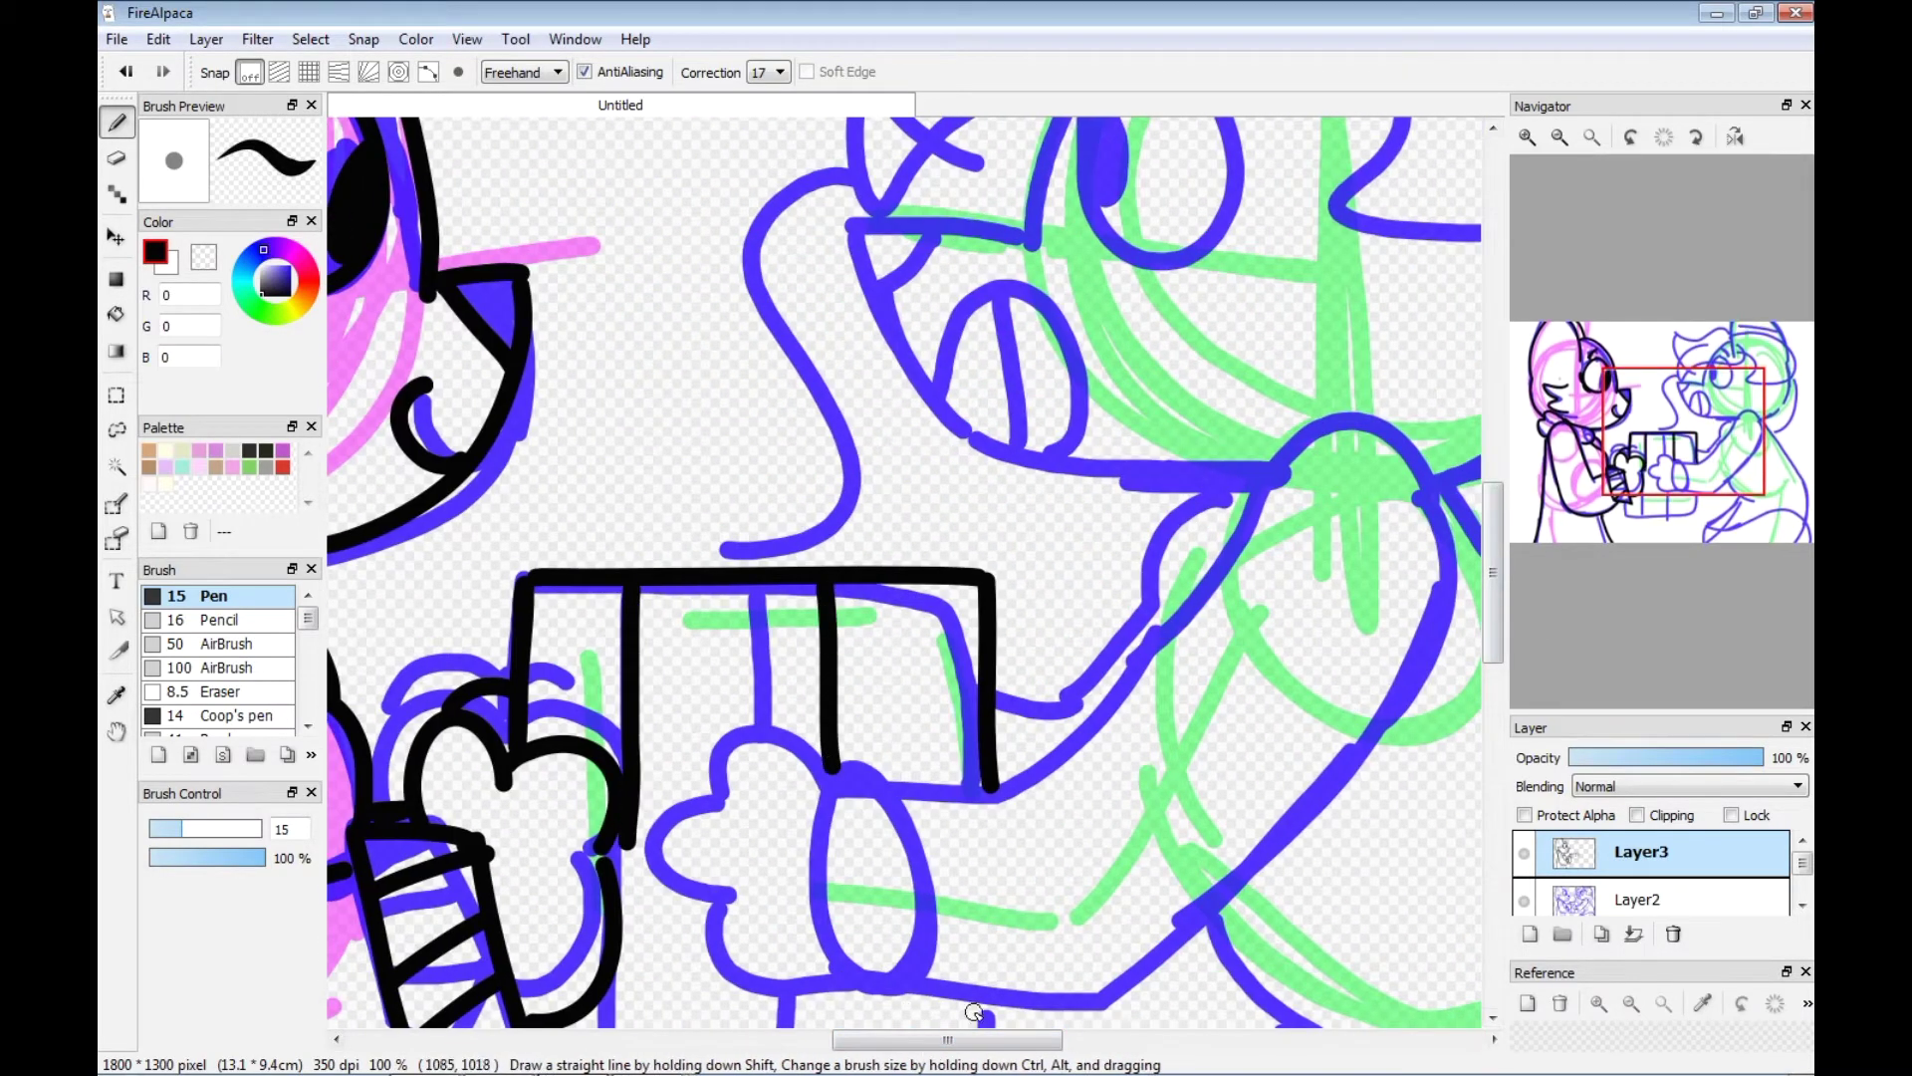
Flip the canvas view and ink the green figure's ears with the line across them in black.
left_click(1734, 137)
left_click_drag(937, 1040, 878, 1052)
left_click_drag(1497, 607, 1502, 505)
mouse_move(484, 581)
left_mouse_down()
mouse_move(498, 448)
mouse_move(883, 478)
mouse_move(874, 546)
left_mouse_up()
left_click_drag(554, 364, 867, 312)
Ink the green figure's wavy top tuft, long front lock and swept bangs in black.
mouse_move(894, 385)
left_mouse_down()
mouse_move(1334, 335)
mouse_move(1286, 627)
left_mouse_up()
left_click_drag(1490, 554, 1491, 582)
left_click_drag(825, 1039, 891, 1040)
left_click_drag(974, 504, 1160, 936)
left_click_drag(956, 1040, 915, 1040)
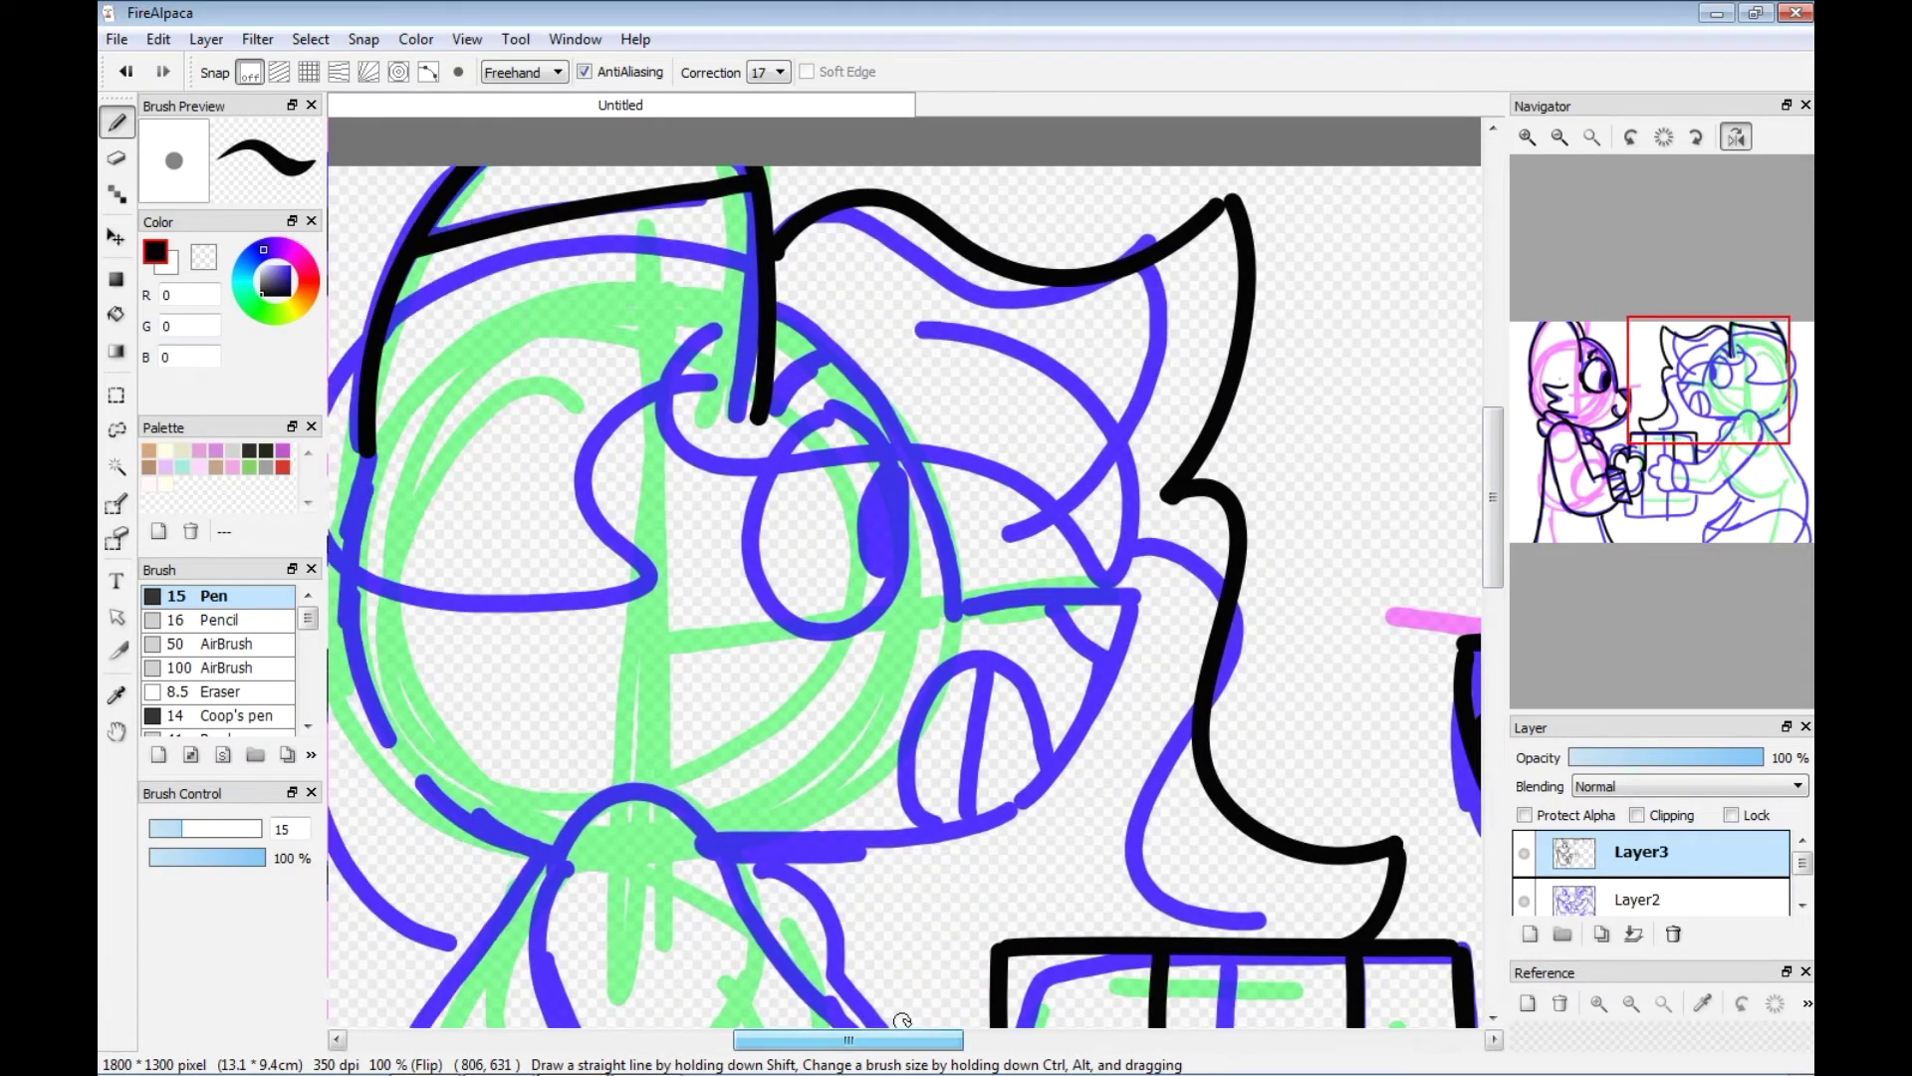
mouse_move(771, 317)
left_mouse_down()
mouse_move(1145, 609)
mouse_move(1000, 341)
left_mouse_up()
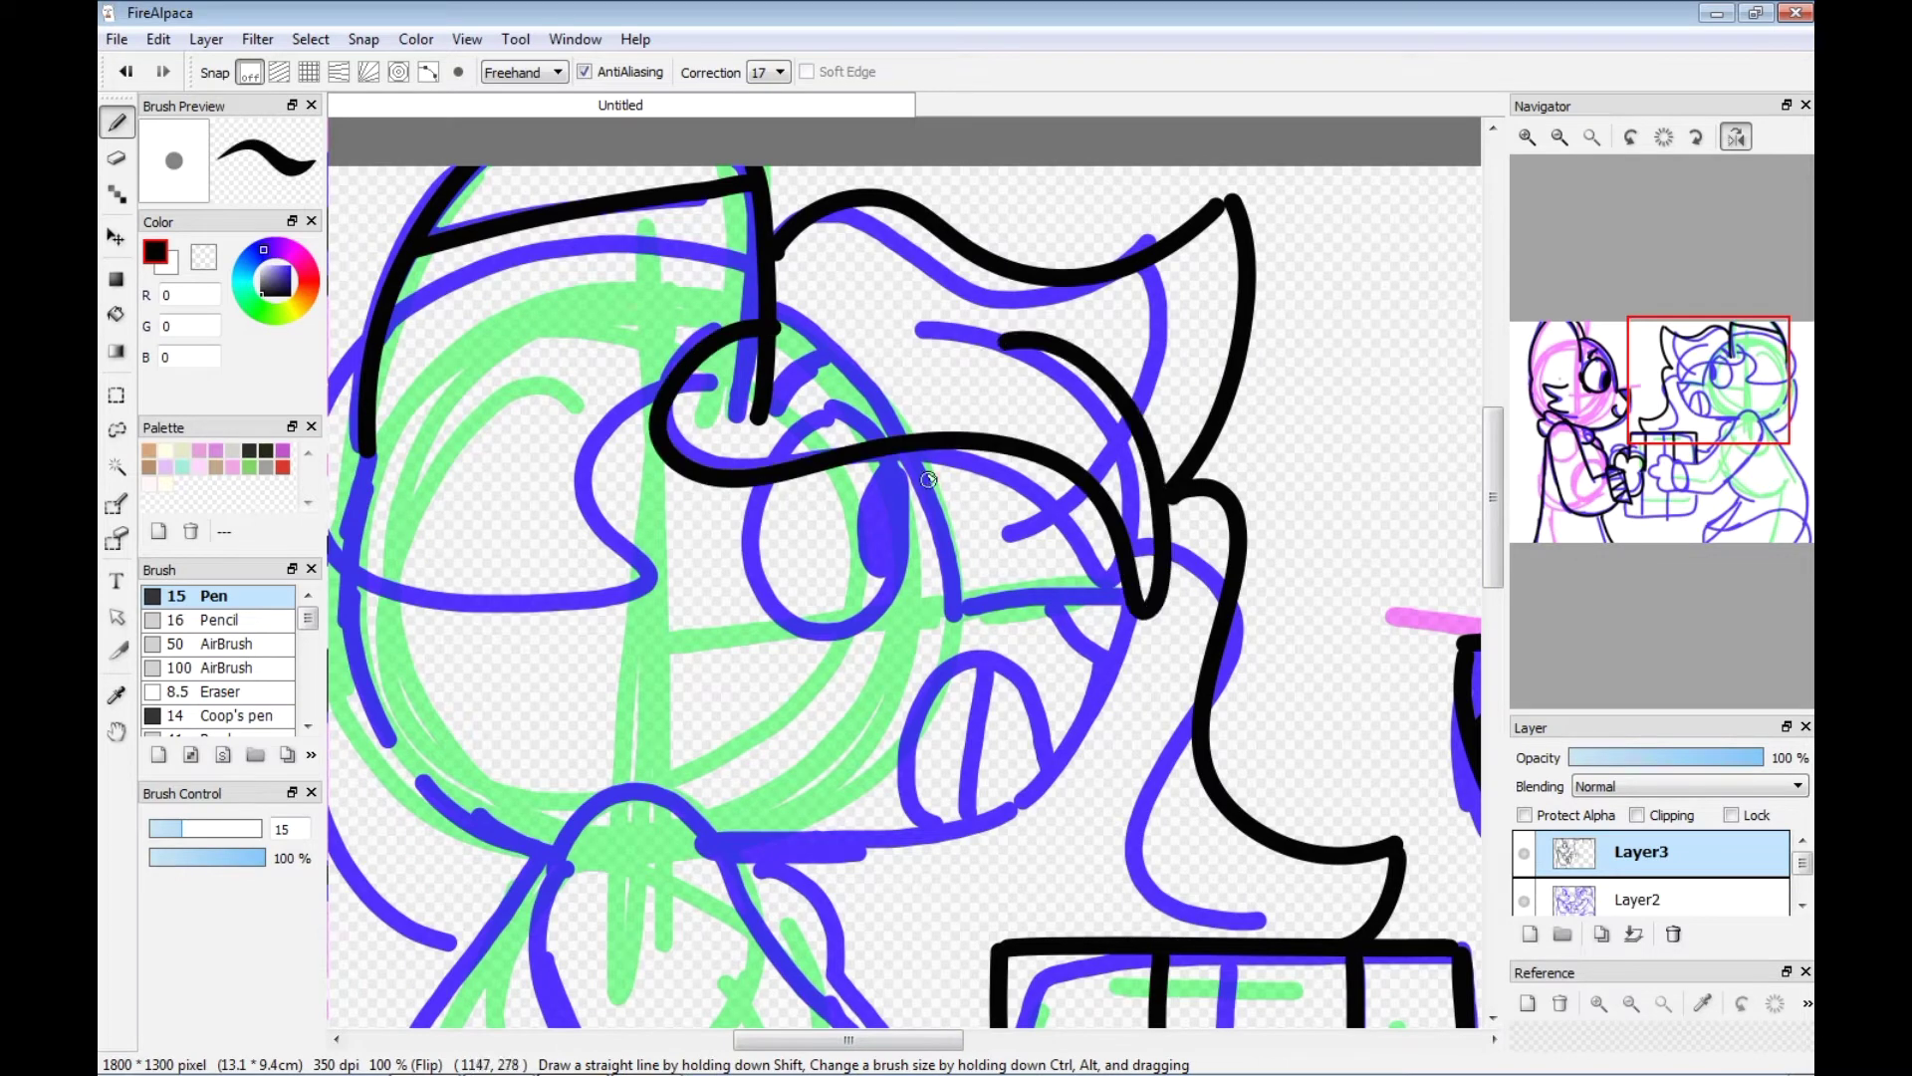
Ink the green figure's muzzle with a filled nose and an open mouth divided by a centre line.
mouse_move(963, 603)
left_mouse_down()
mouse_move(1109, 664)
mouse_move(745, 845)
left_mouse_up()
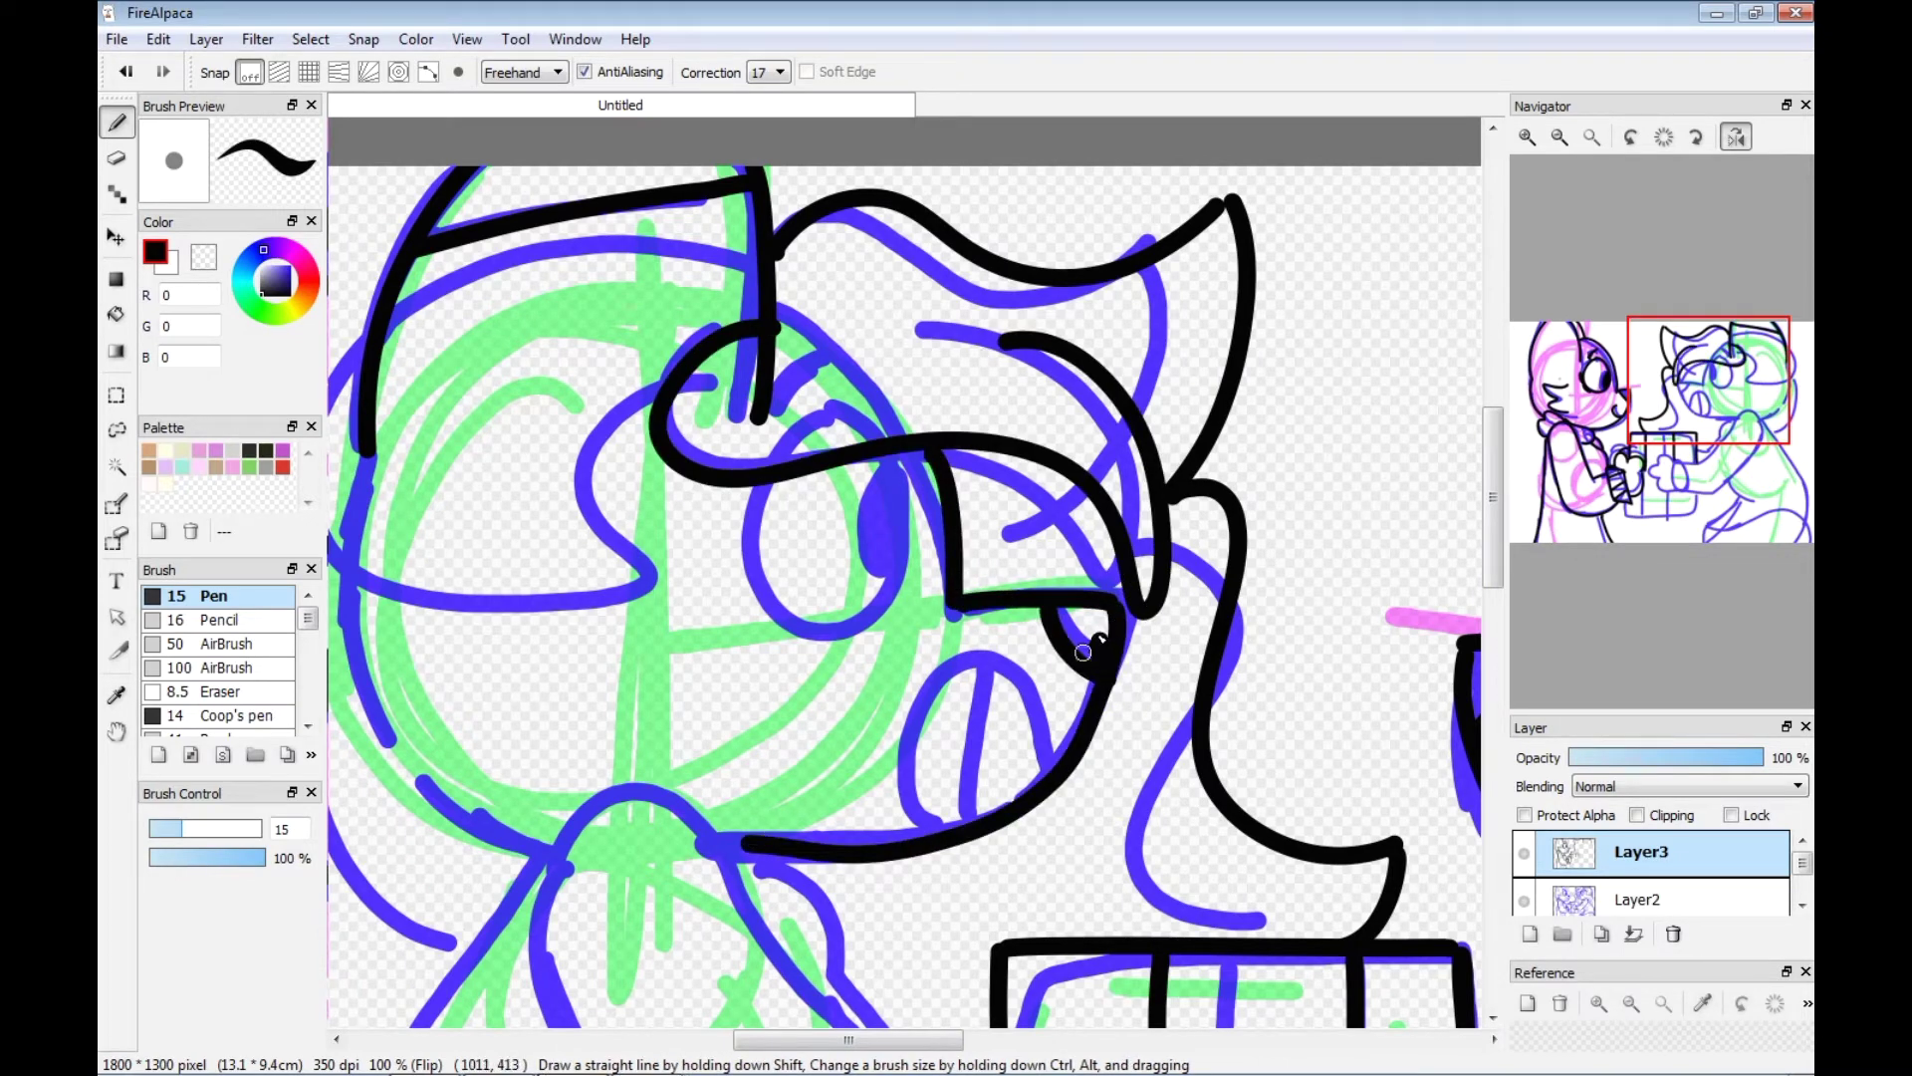
left_click_drag(1004, 735, 911, 834)
left_click_drag(971, 665, 940, 812)
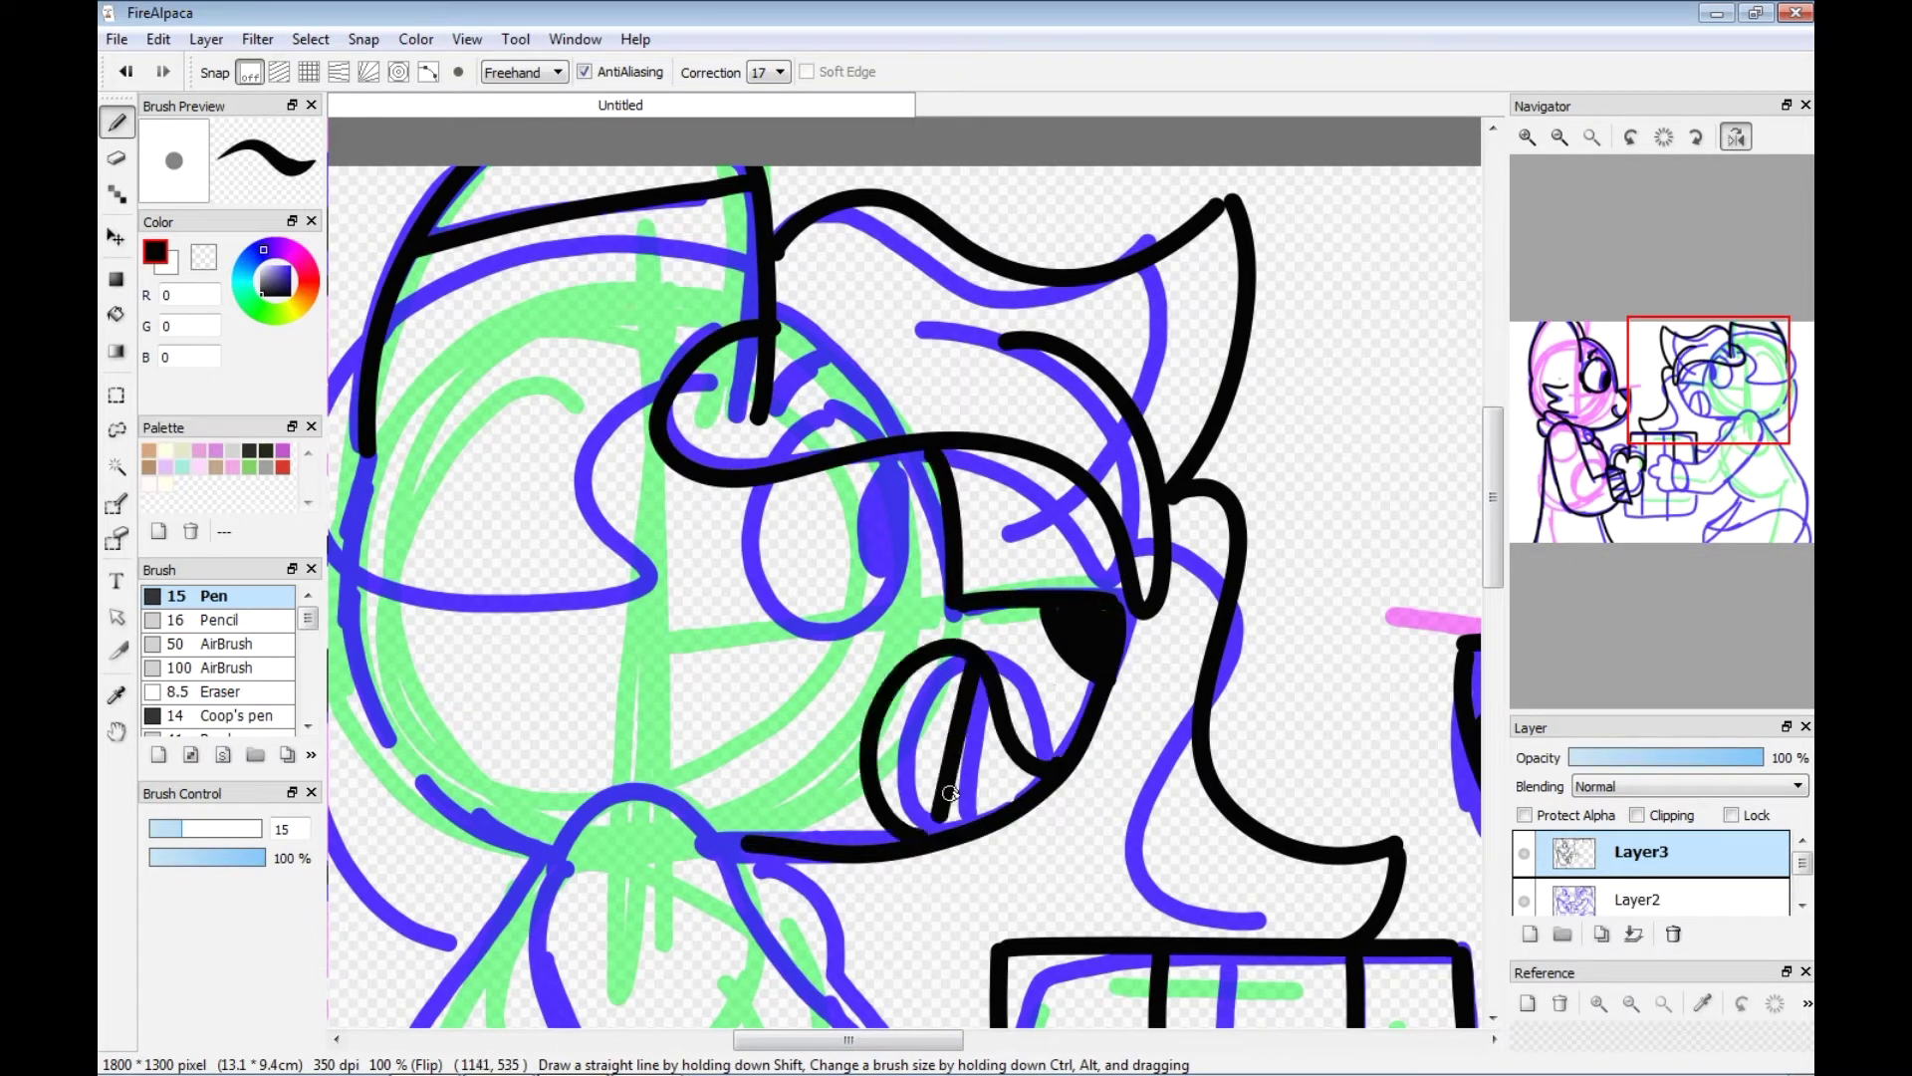
Ink the green figure's oval eye with a filled pupil and a short eyebrow above it.
mouse_move(749, 563)
left_mouse_down()
mouse_move(832, 410)
mouse_move(881, 471)
mouse_move(876, 578)
left_mouse_up()
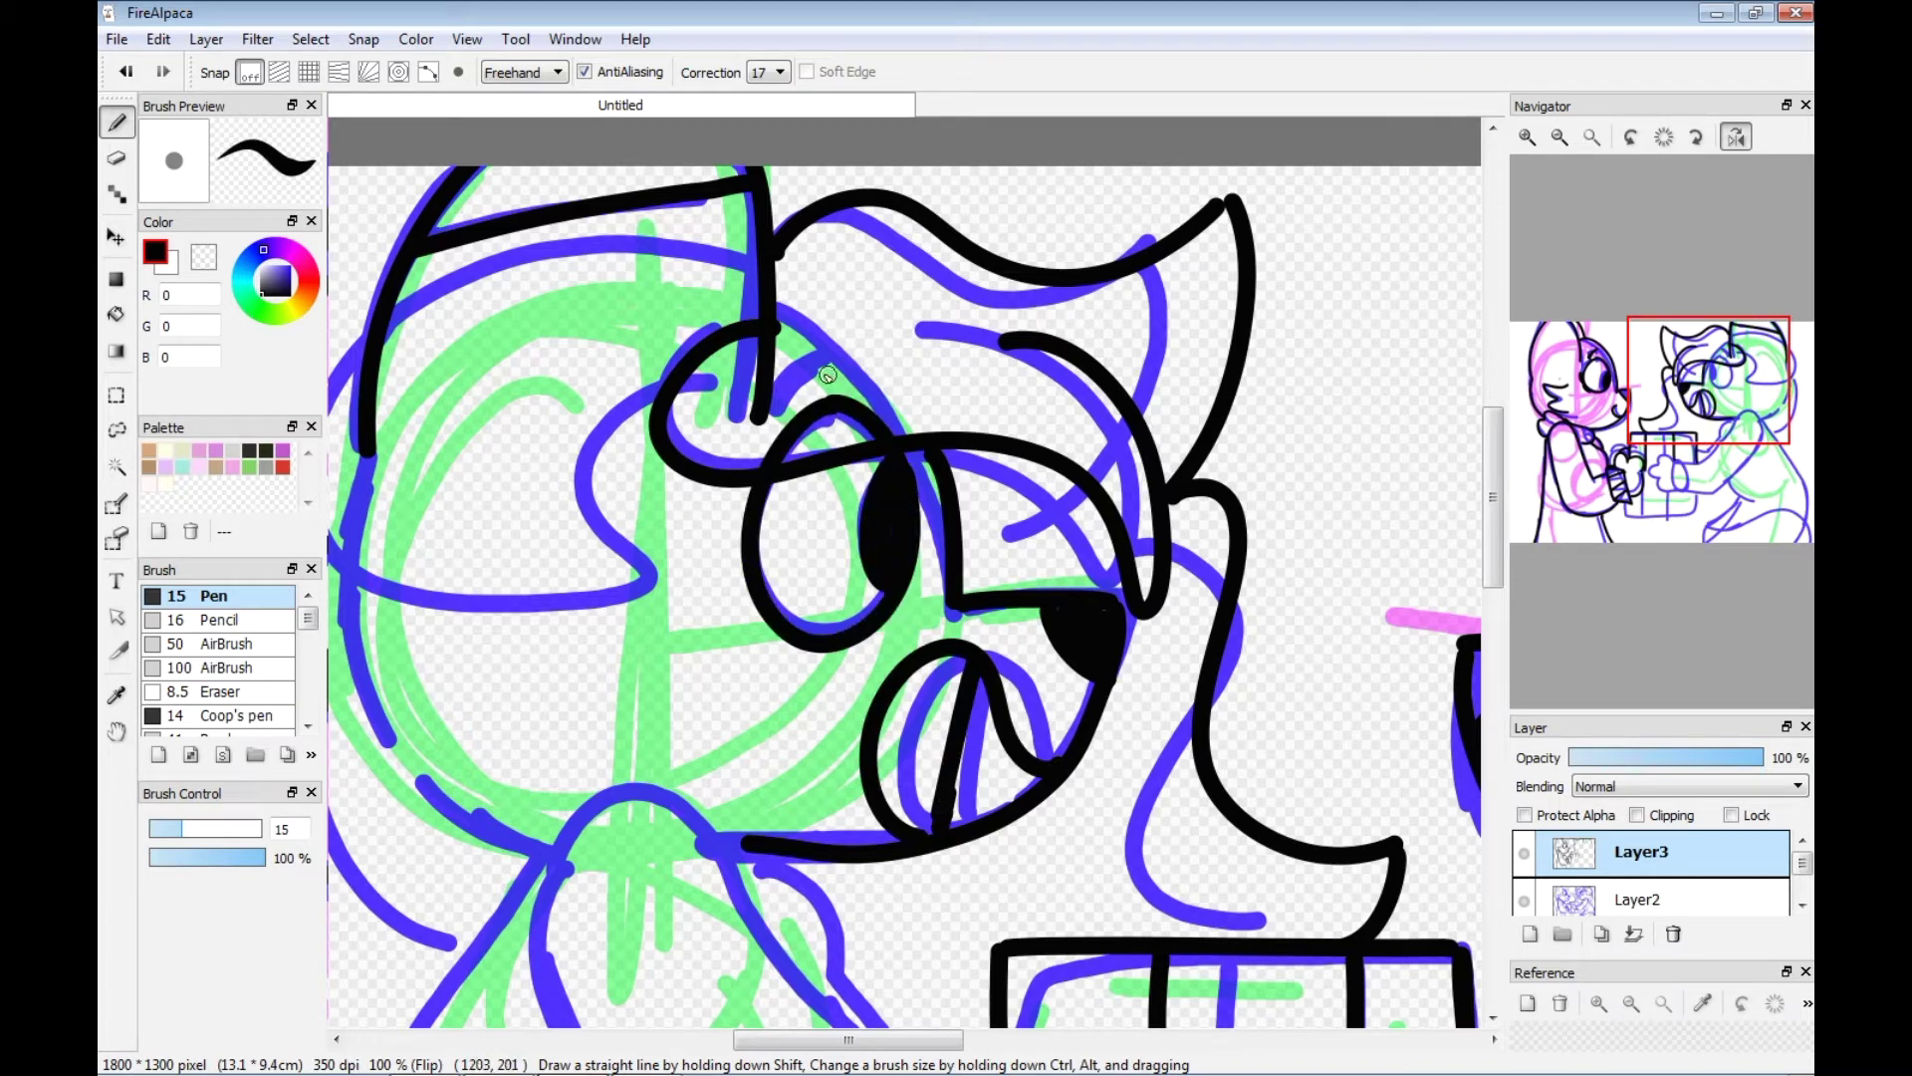
key("ctrl+z")
left_click_drag(789, 396, 808, 359)
Ink the green figure's side lock, the back of its head and the hair hanging behind the neck.
left_click_drag(809, 1041, 786, 1040)
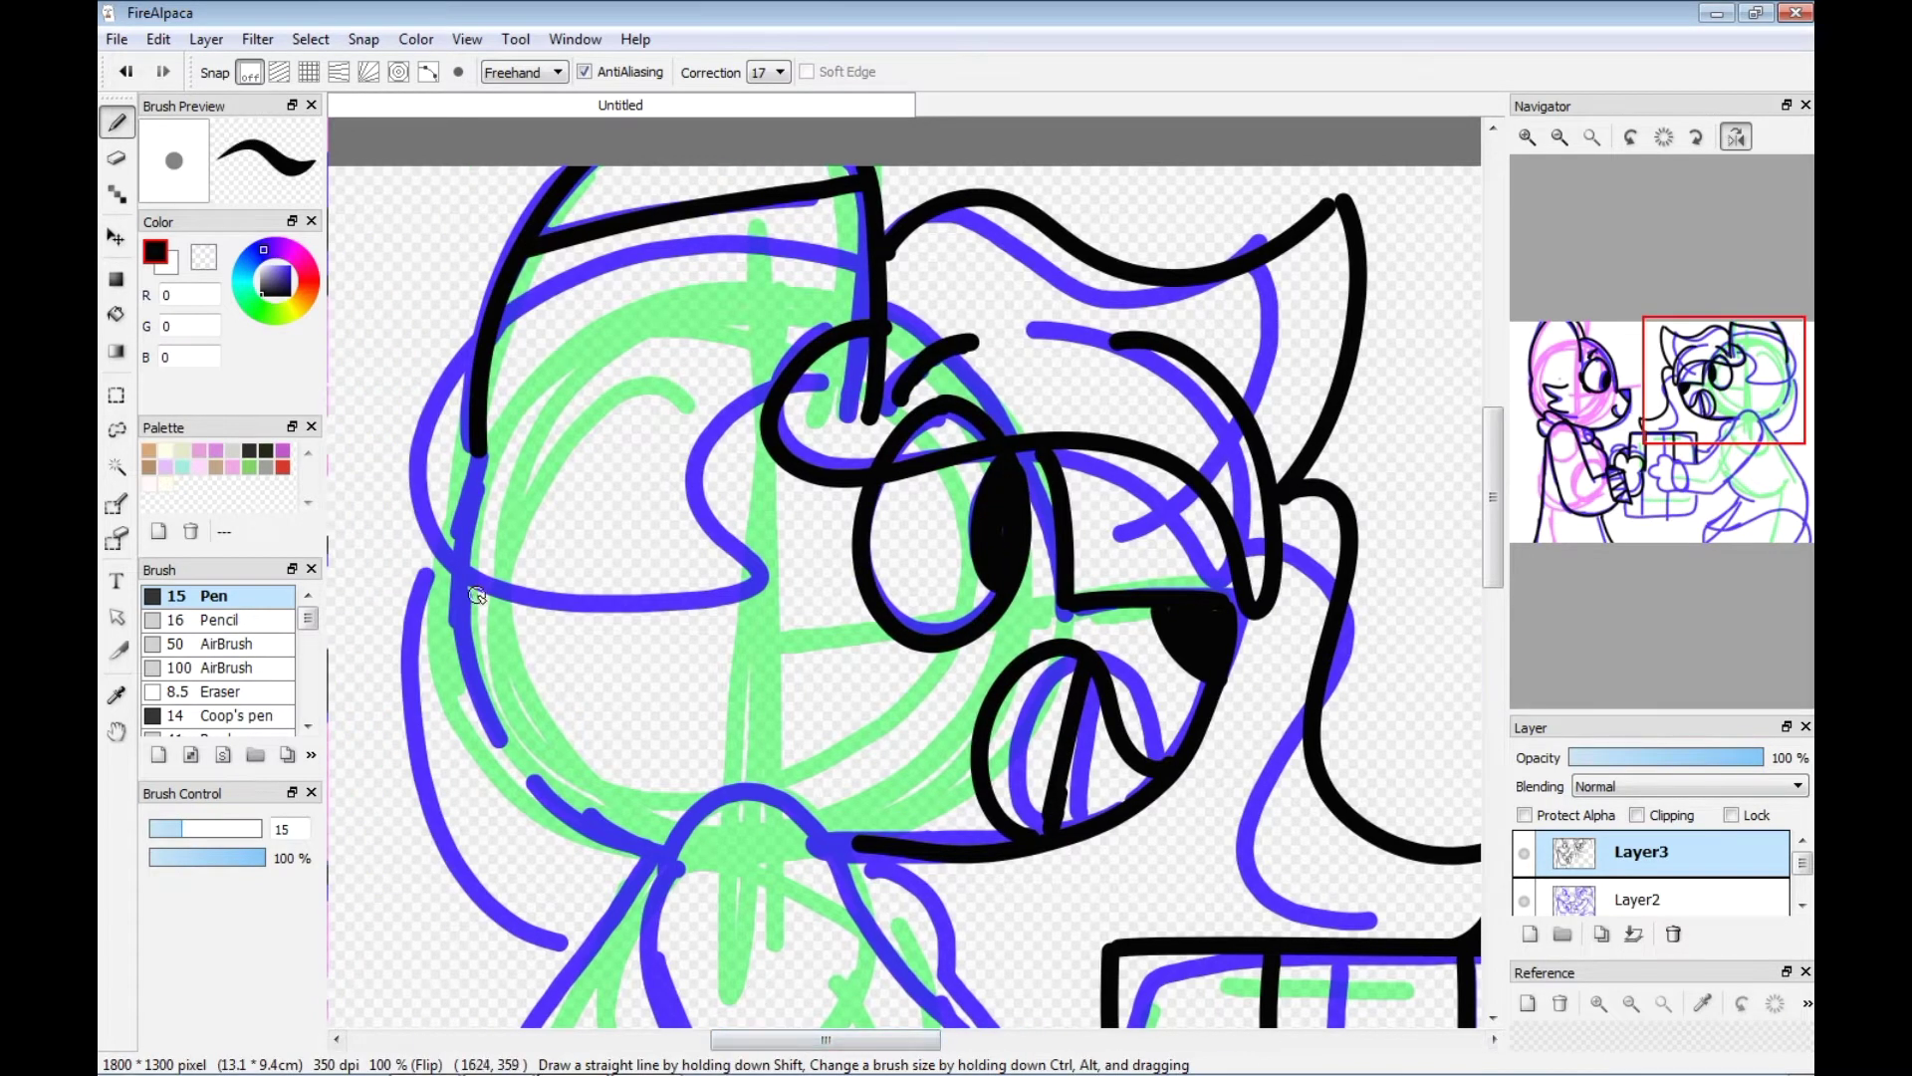
left_click_drag(412, 482, 722, 404)
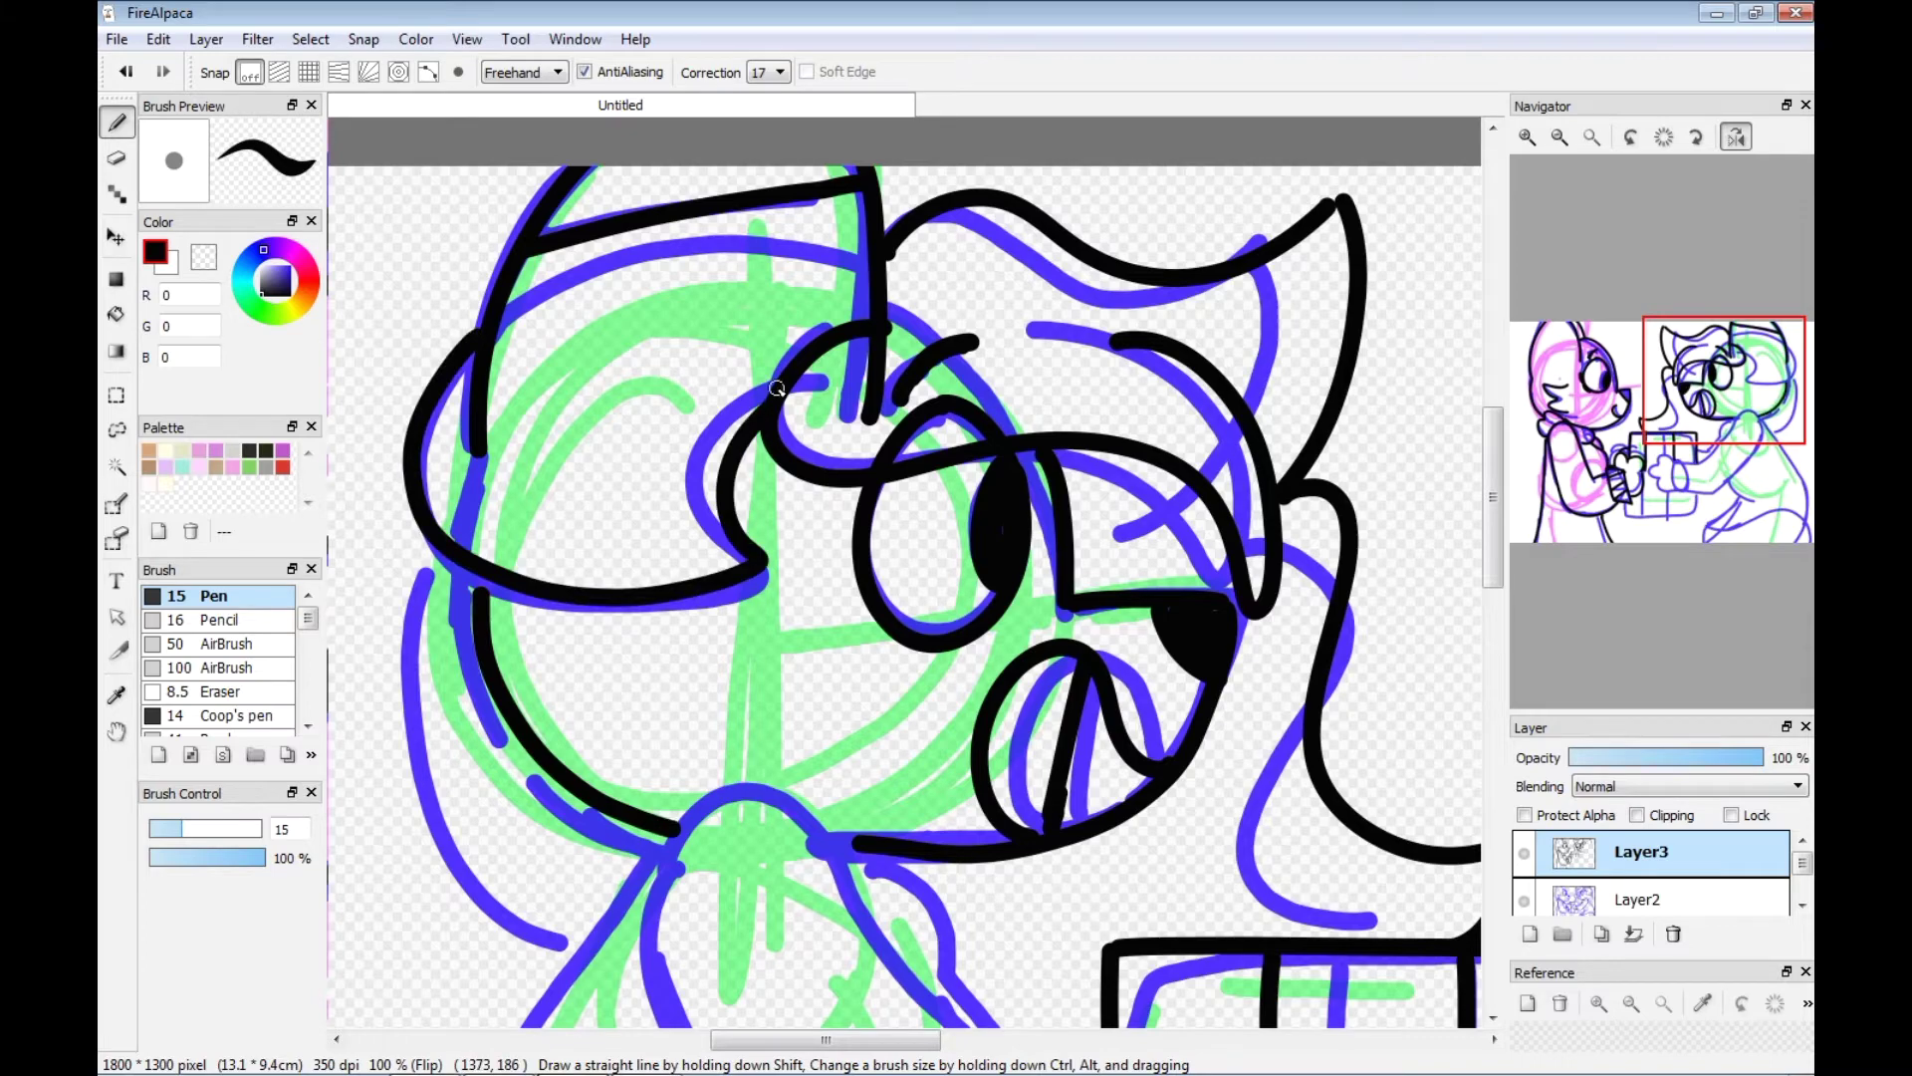
scroll(443, 284, "down", 3)
left_click_drag(443, 281, 466, 626)
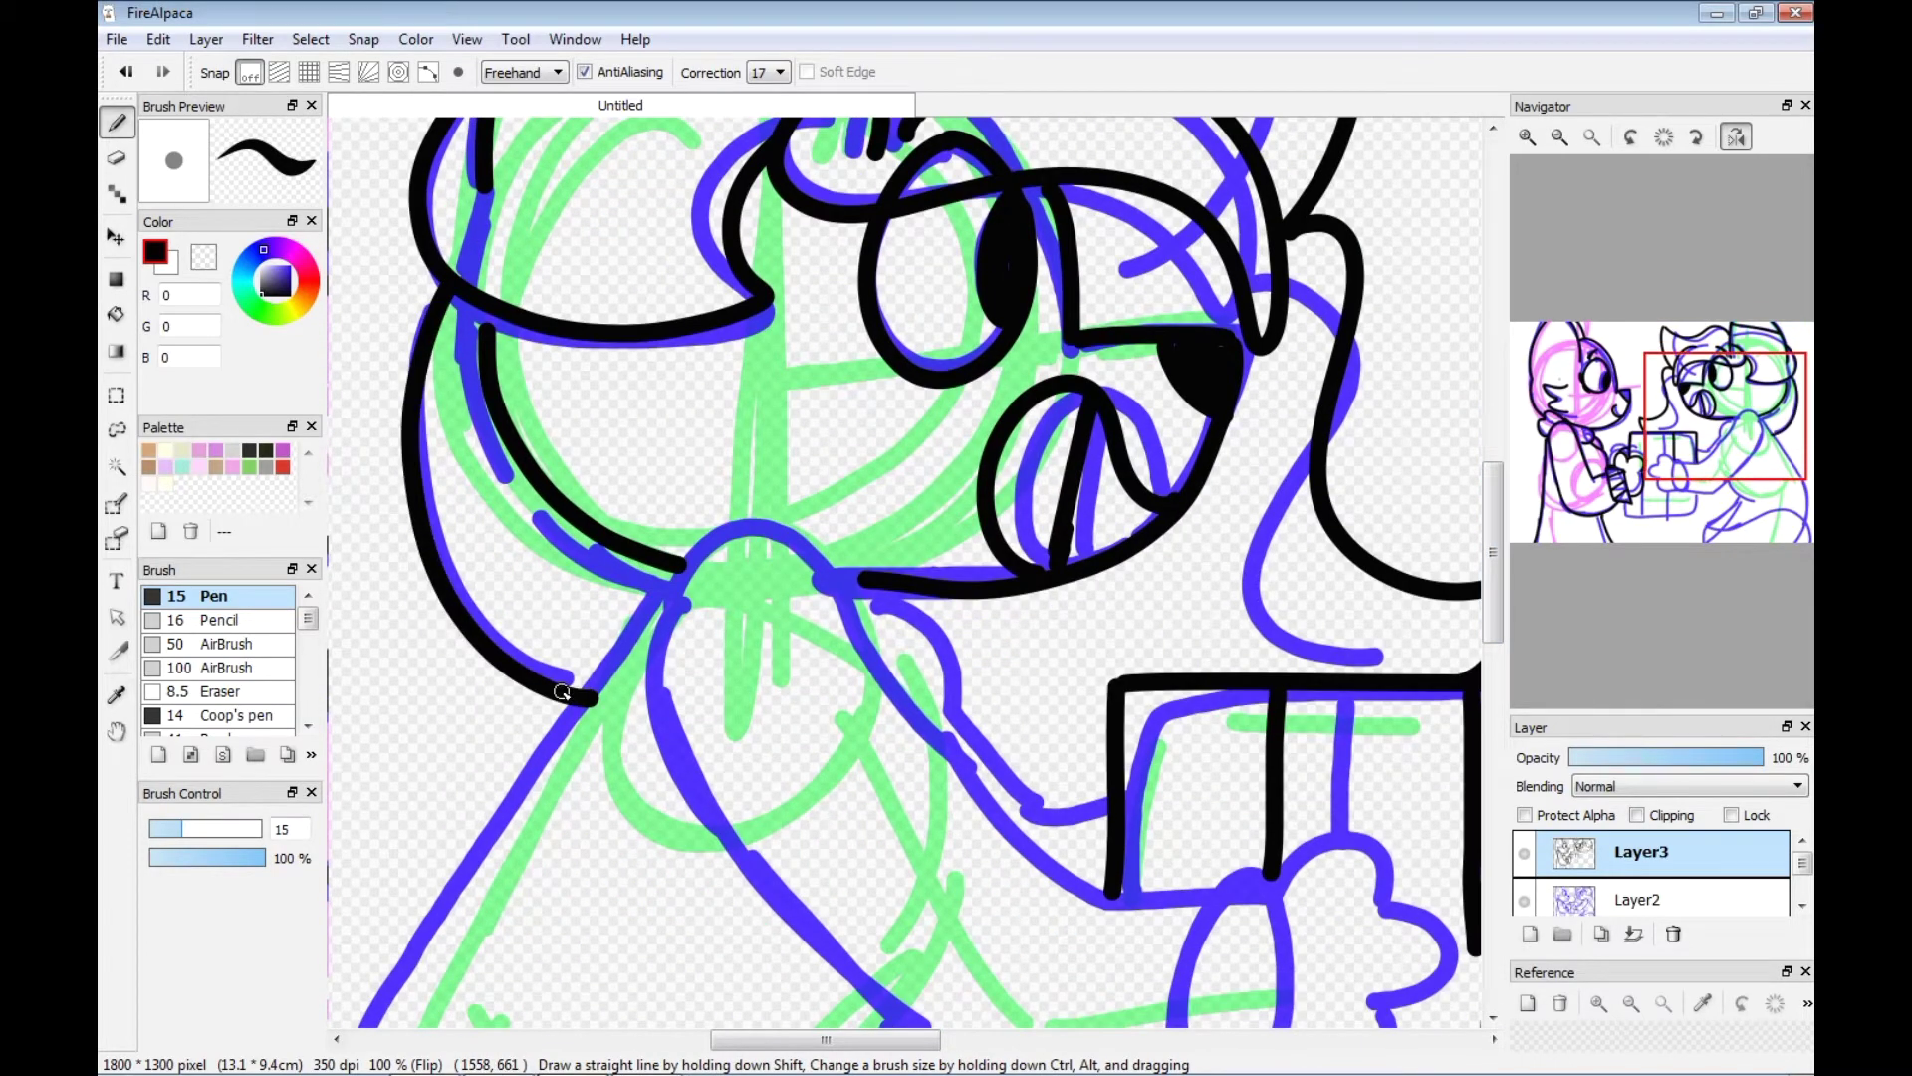
Ink the green figure's near arm, oval cuff and bumpy paw, plus the visible parts of its far arm.
mouse_move(1492, 616)
left_mouse_down()
mouse_move(1492, 694)
mouse_move(1492, 665)
left_mouse_up()
left_click_drag(690, 531, 853, 371)
mouse_move(692, 533)
left_mouse_down()
mouse_move(844, 750)
mouse_move(1185, 857)
left_mouse_up()
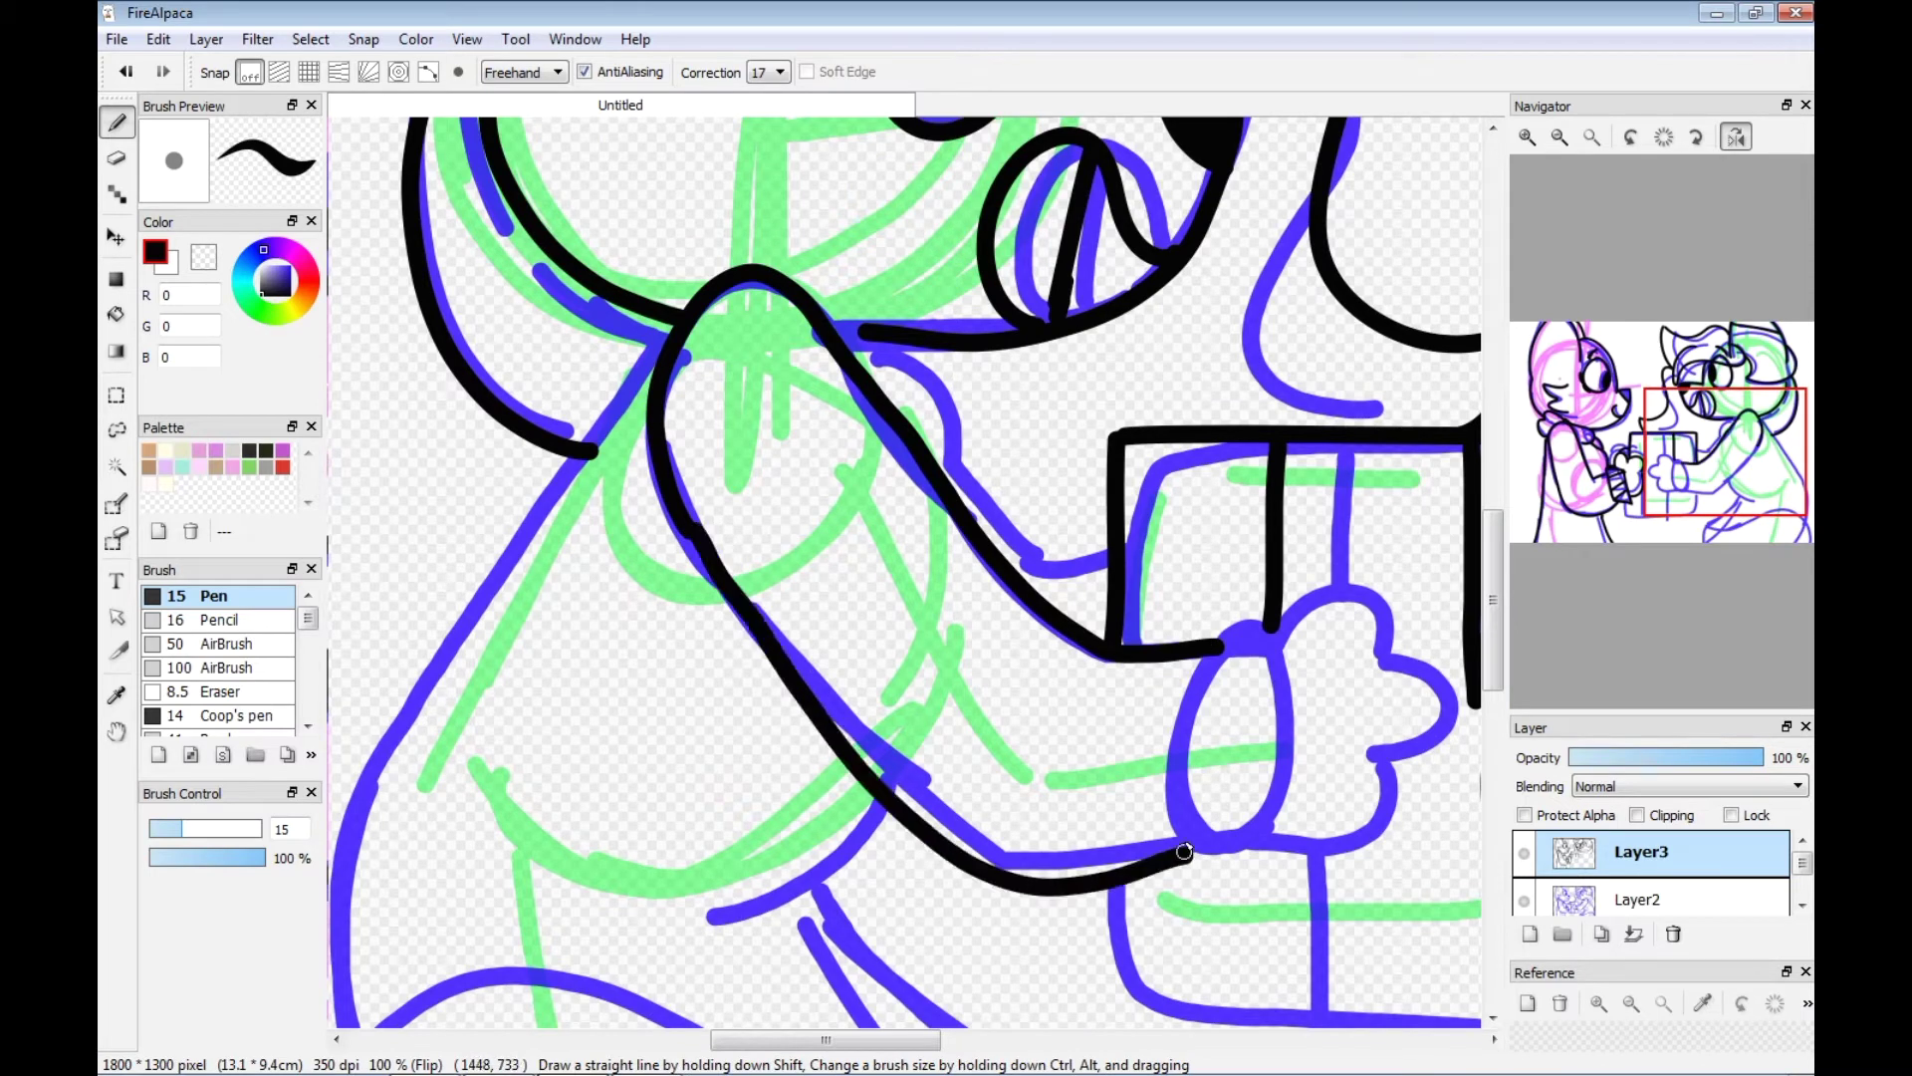
left_click_drag(1280, 629, 1183, 852)
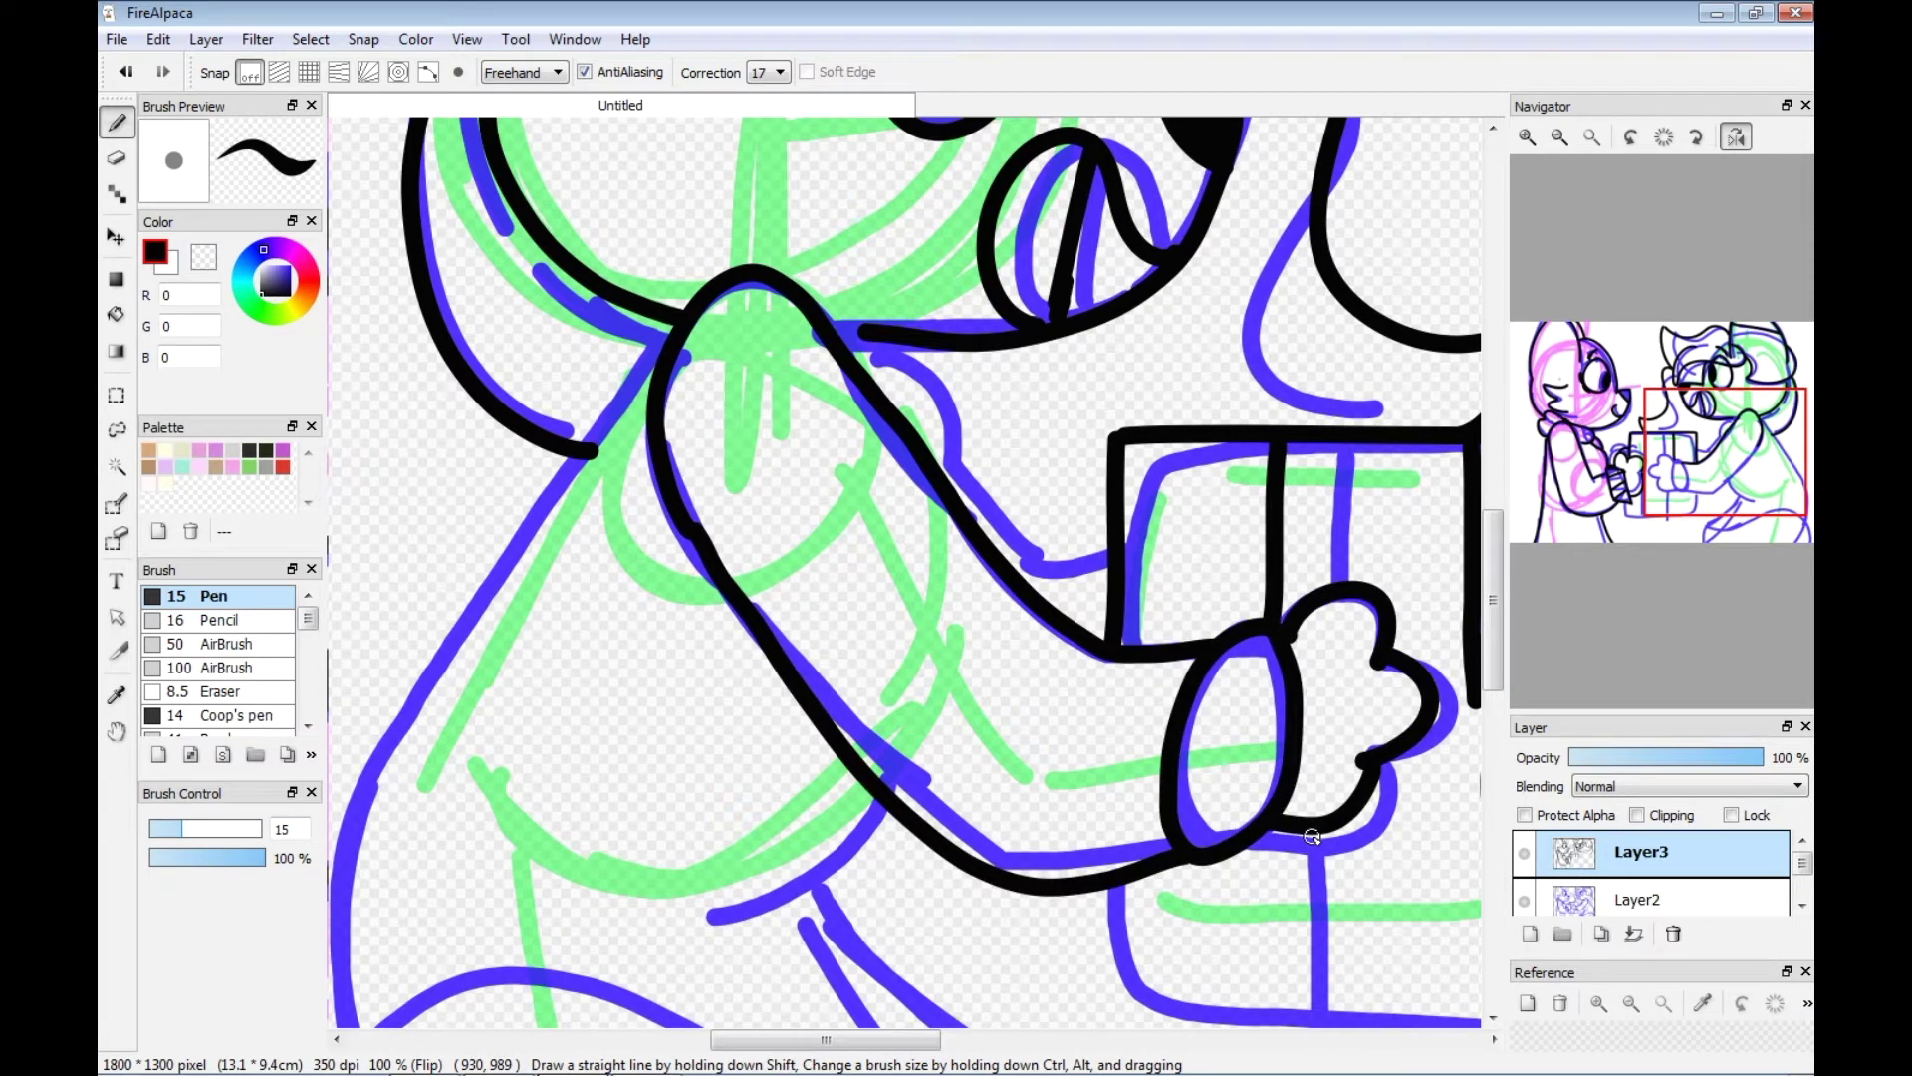
left_click_drag(879, 346, 958, 460)
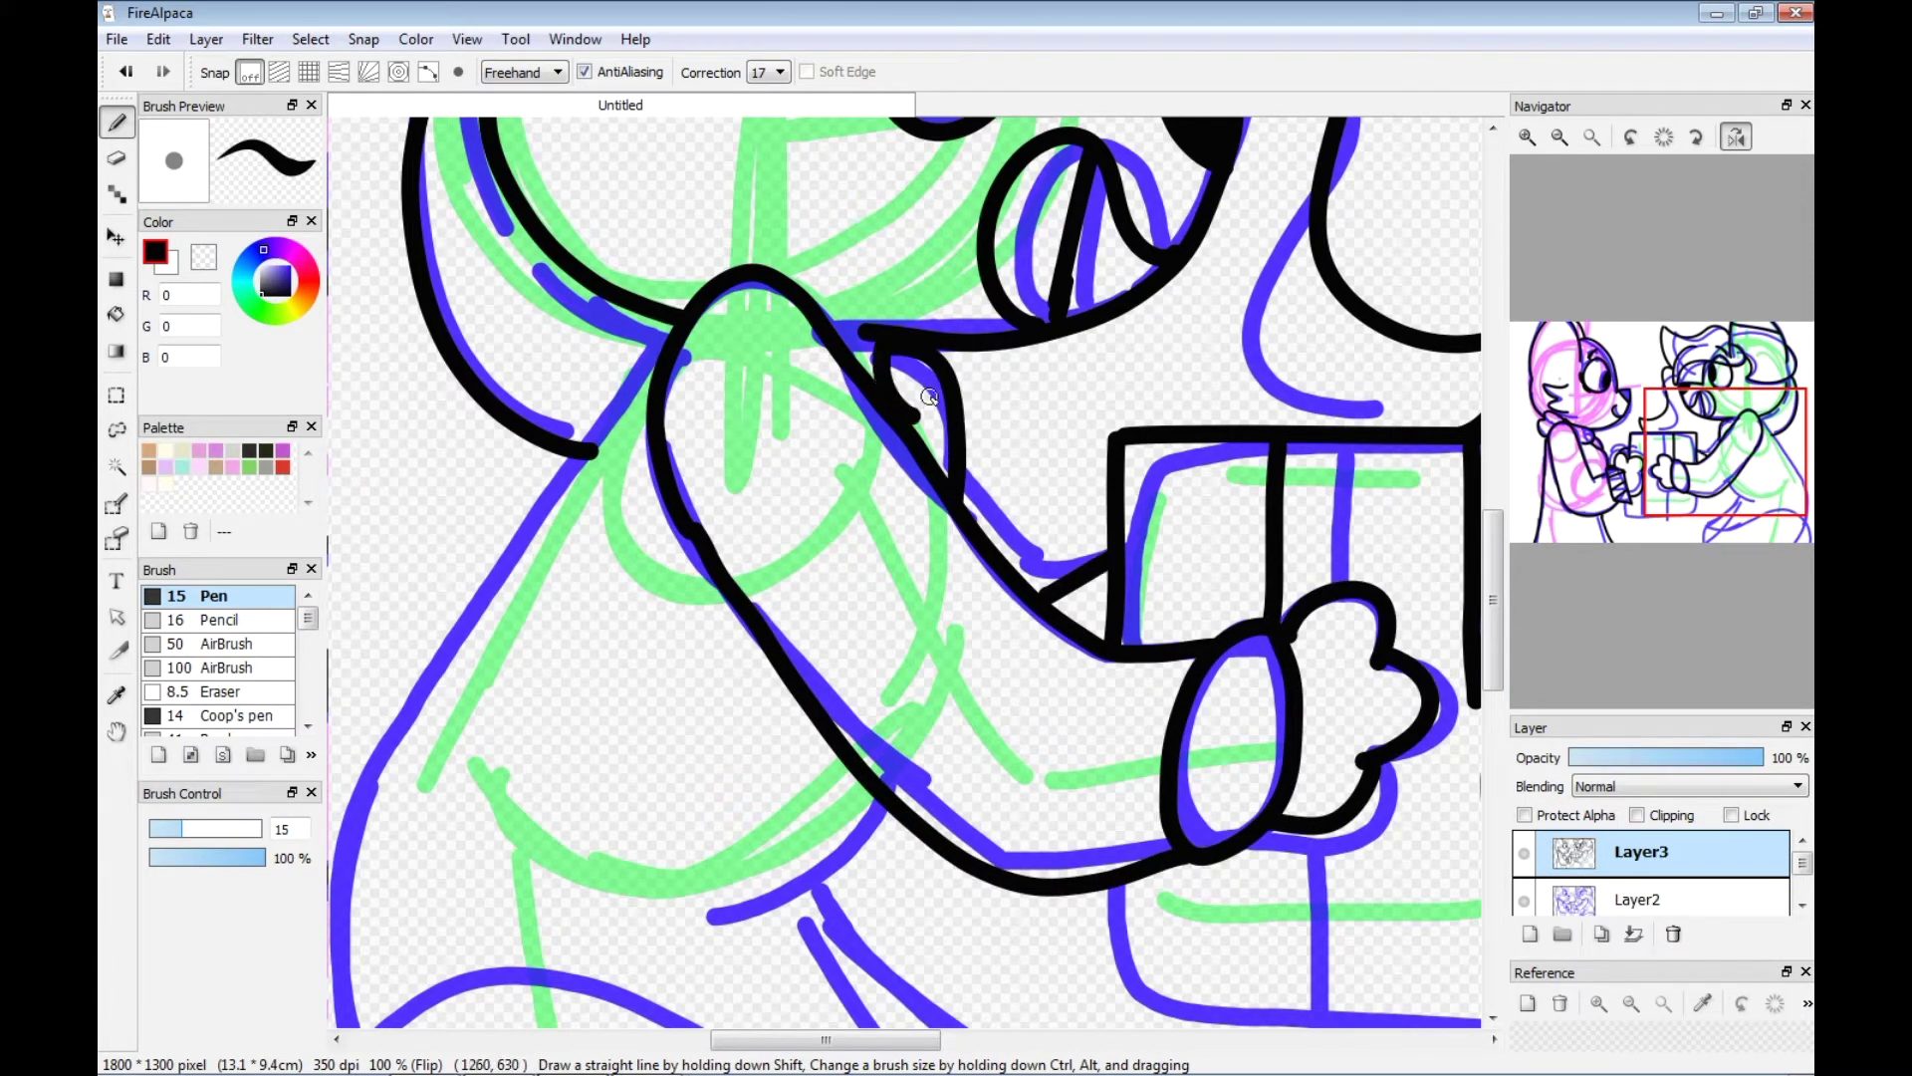
Ink the green figure's lower belly edge, leg and curved thigh in black.
scroll(926, 409, "down", 4)
left_click_drag(980, 645, 1057, 672)
mouse_move(908, 715)
left_mouse_down()
mouse_move(1079, 687)
mouse_move(1101, 802)
left_mouse_up()
left_click_drag(876, 1039, 803, 1039)
left_click_drag(1267, 714, 683, 802)
Undo the back stroke and ink a collar with rounded ends around the green figure's neck.
scroll(1174, 840, "up", 3)
mouse_move(1030, 263)
left_mouse_down()
mouse_move(791, 547)
mouse_move(719, 946)
left_mouse_up()
left_click_drag(1493, 653, 1493, 583)
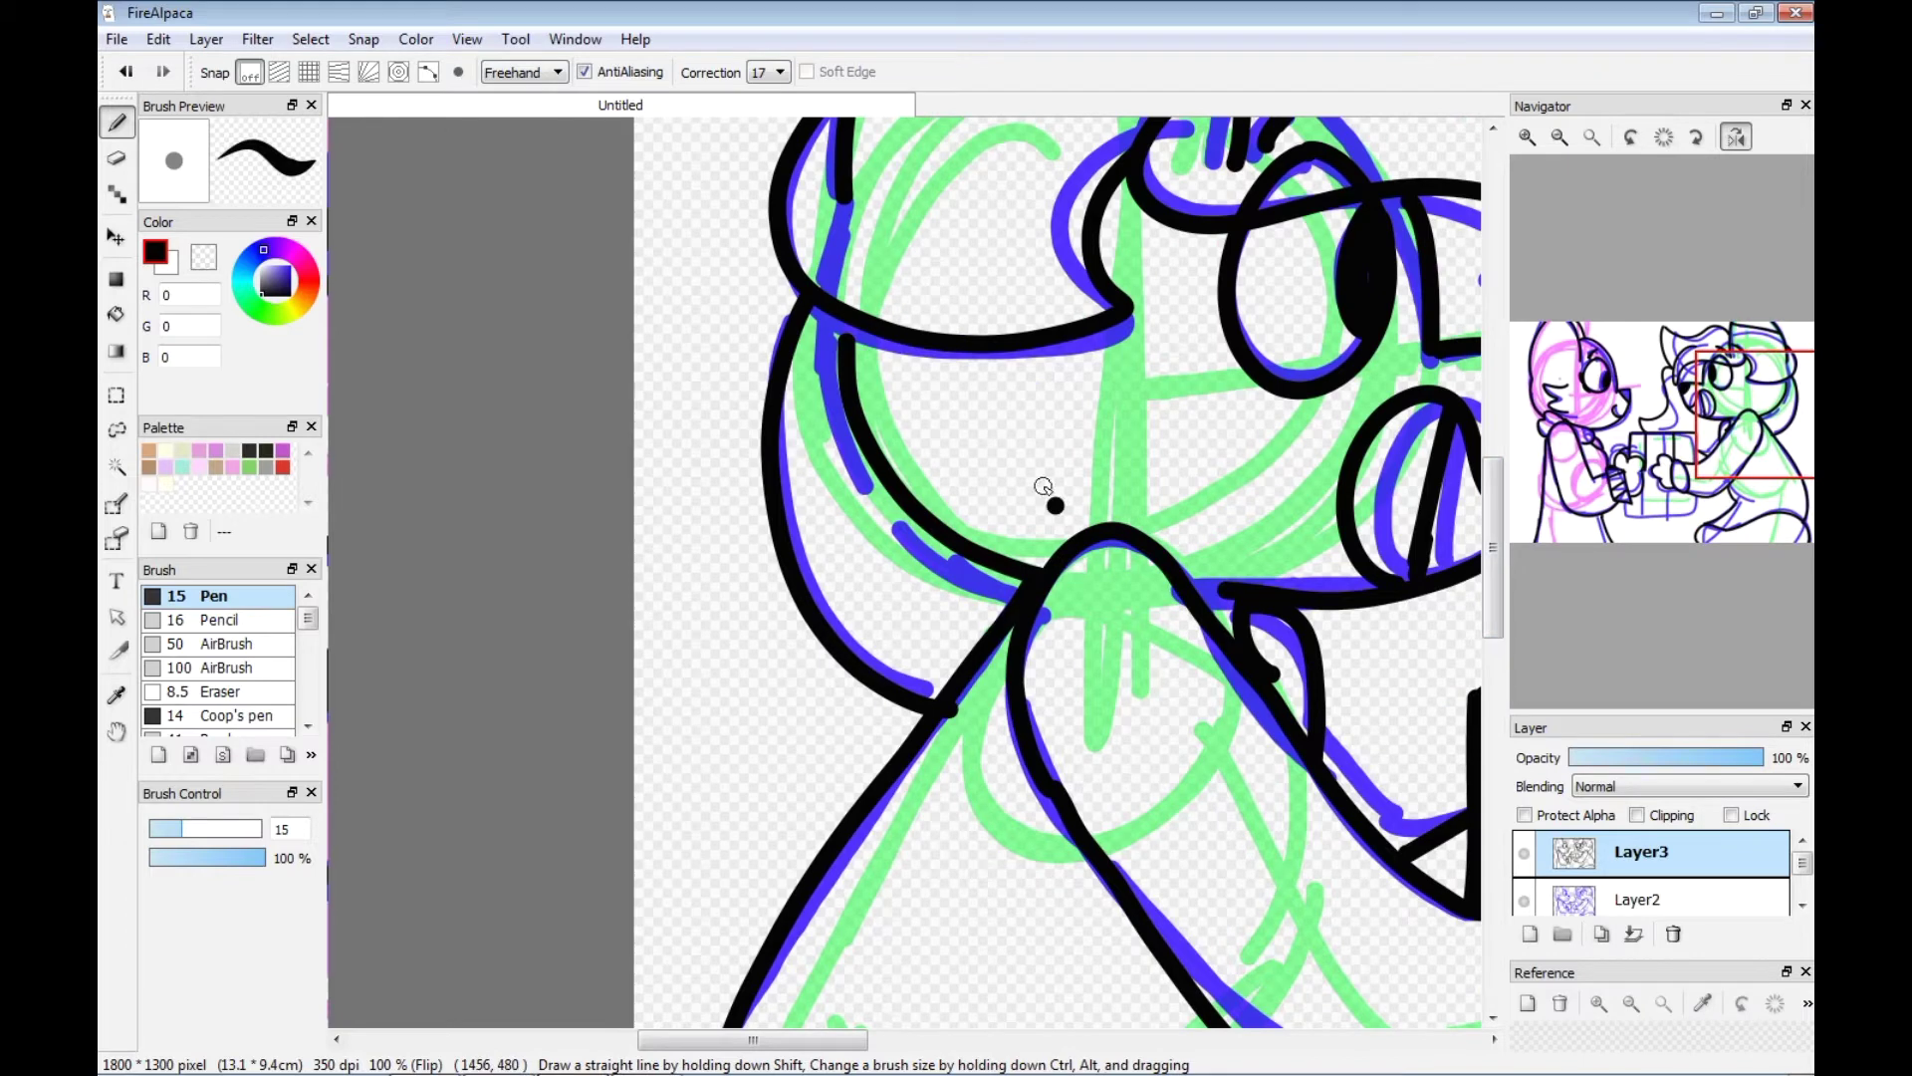
left_click(125, 73)
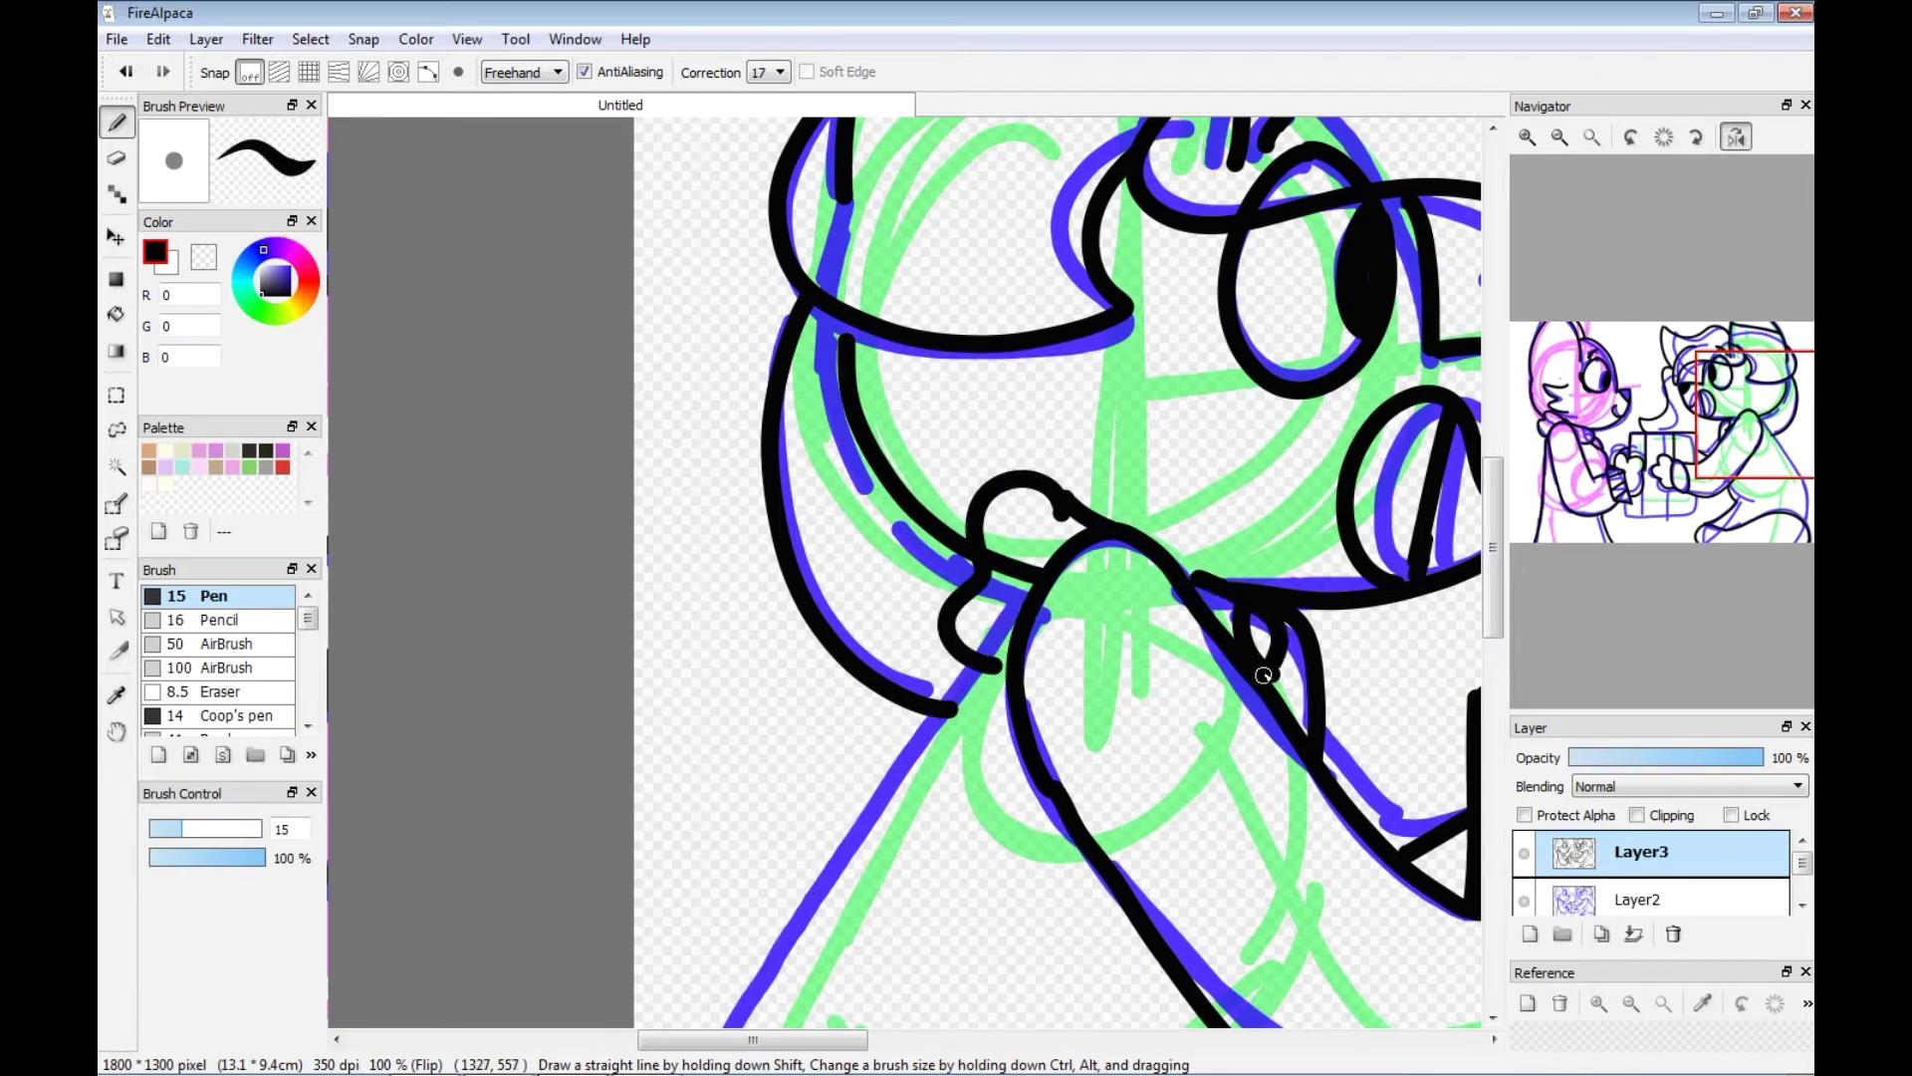
Erase the overlapping line inside the collar's front end with correction 0 and return to the pen.
left_click(117, 159)
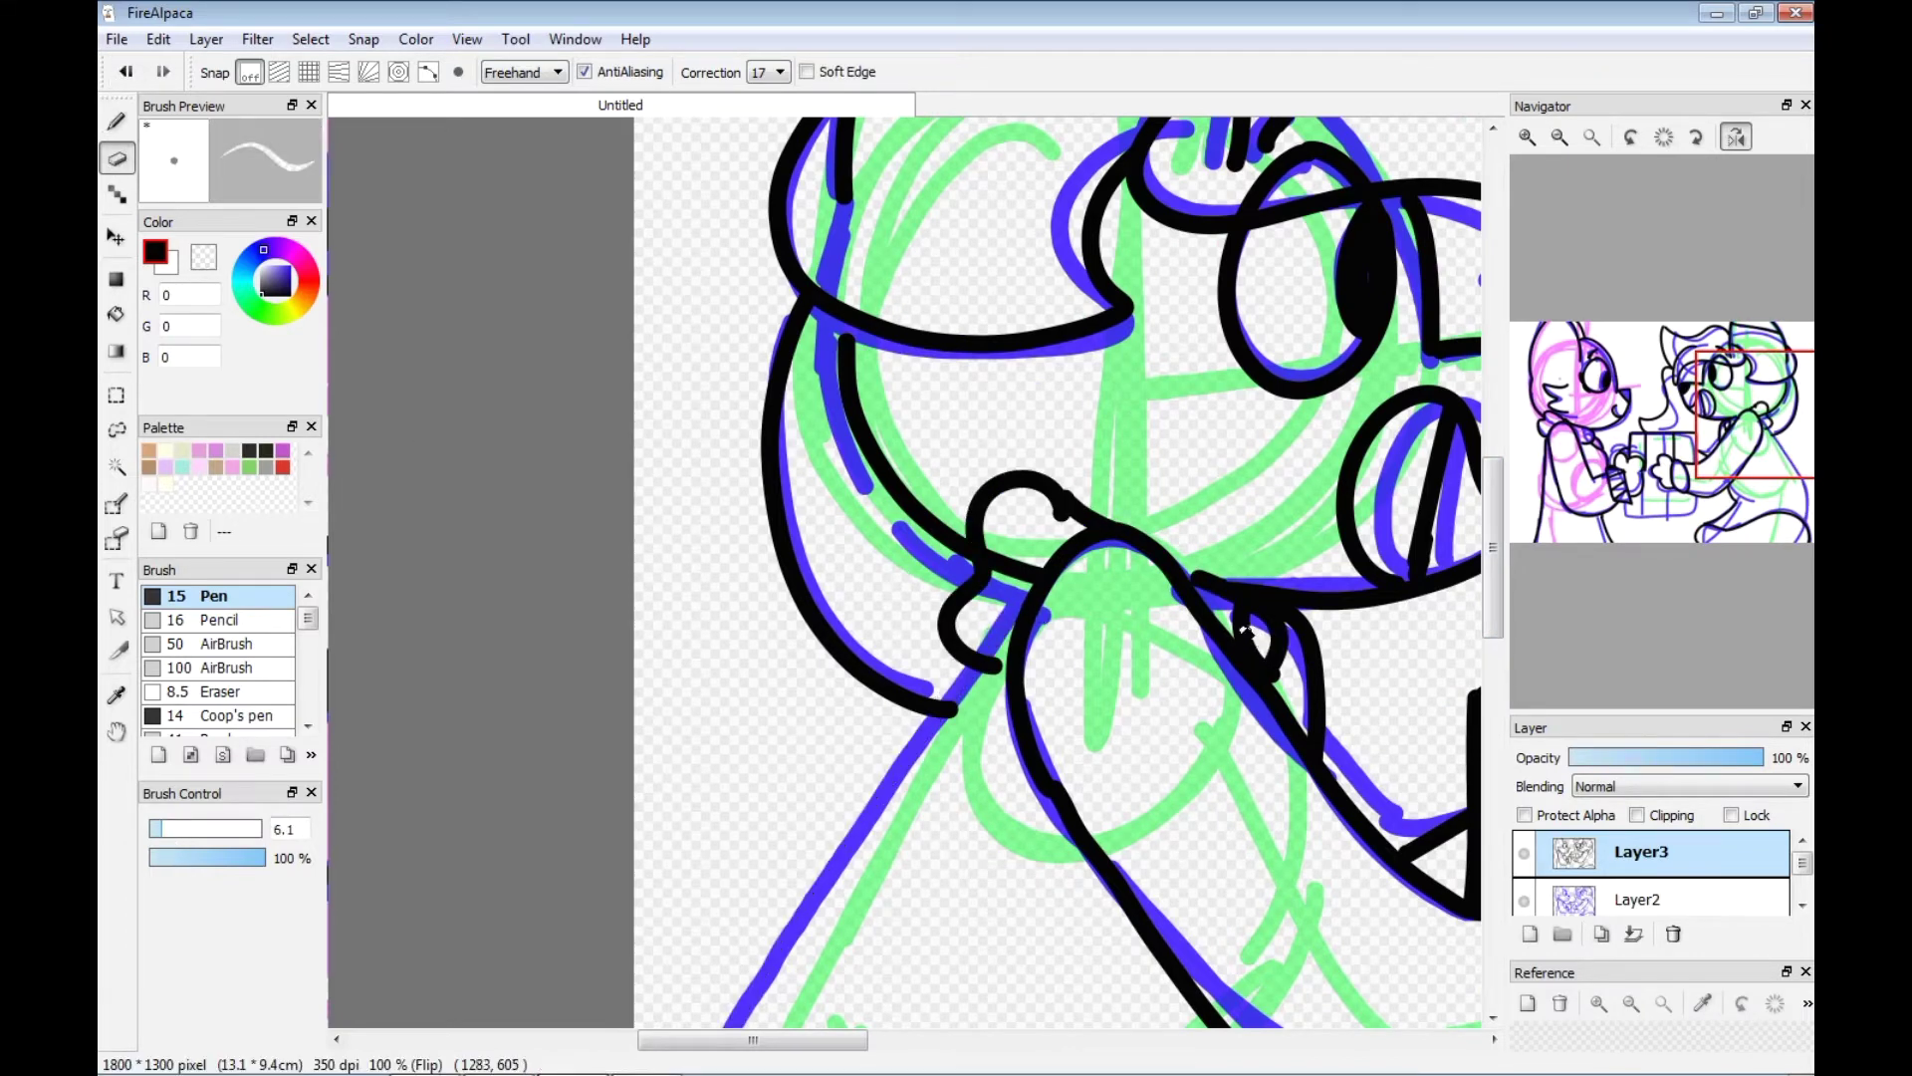
left_click(780, 73)
left_click(774, 91)
key("b")
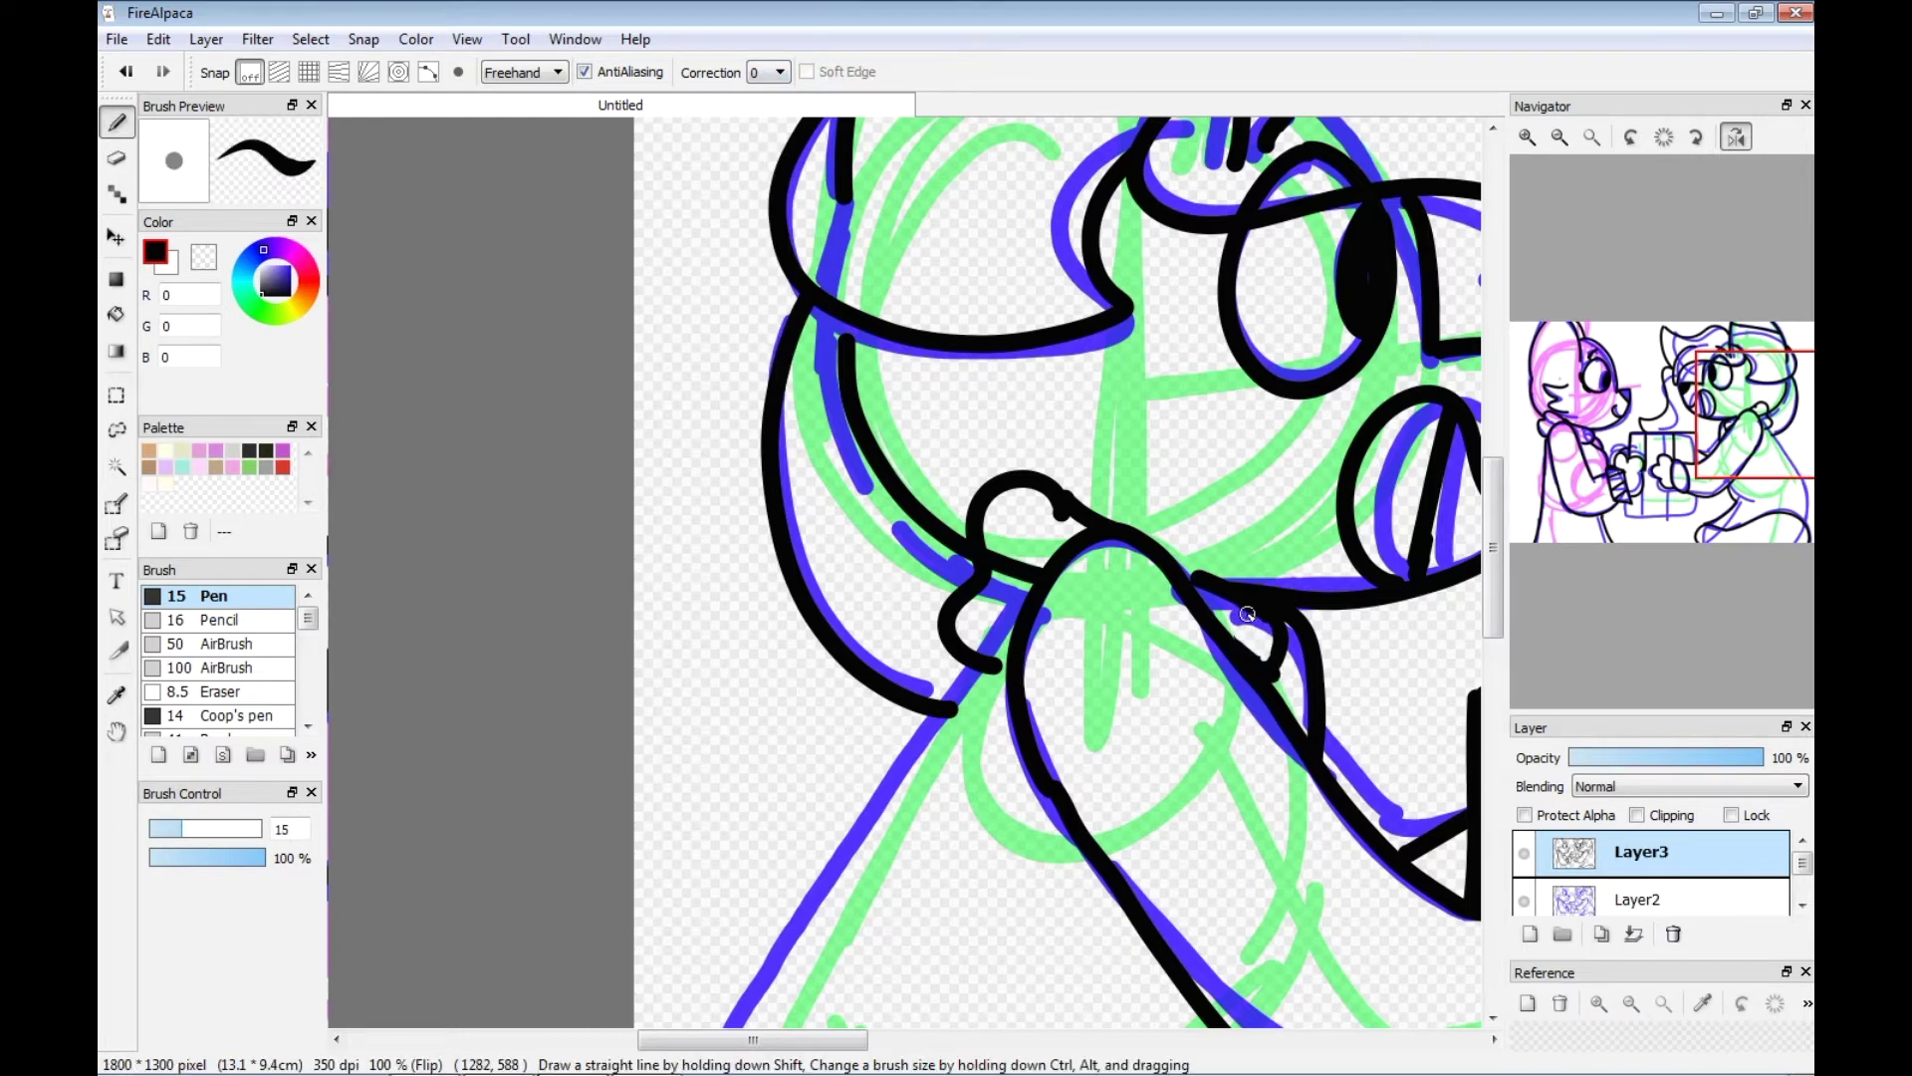
Ink the green figure's back down to the thigh with correction 17, replacing the uncorrected stroke.
scroll(1477, 599, "down", 5)
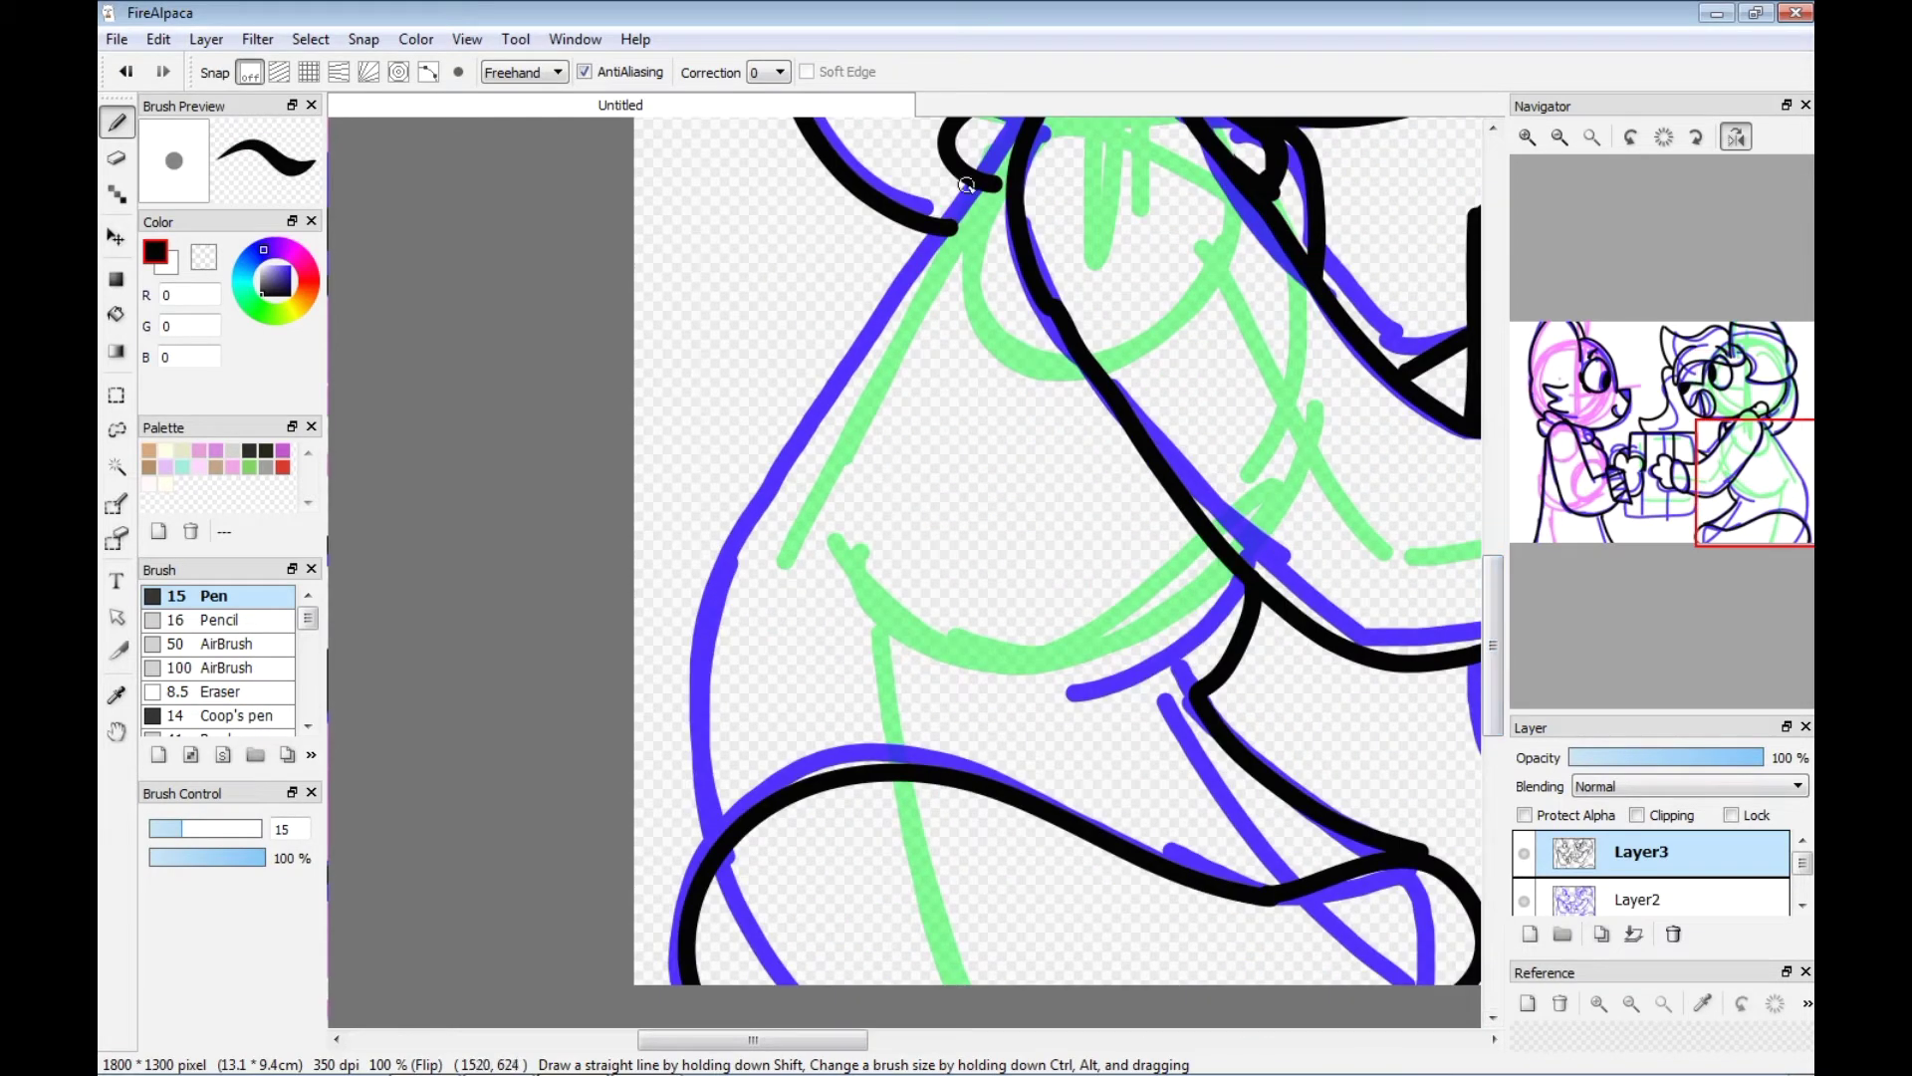
left_click_drag(743, 518, 705, 823)
left_click(126, 72)
left_click(780, 72)
left_click(764, 342)
mouse_move(978, 186)
left_mouse_down()
mouse_move(700, 577)
mouse_move(715, 841)
left_mouse_up()
key("ctrl+z")
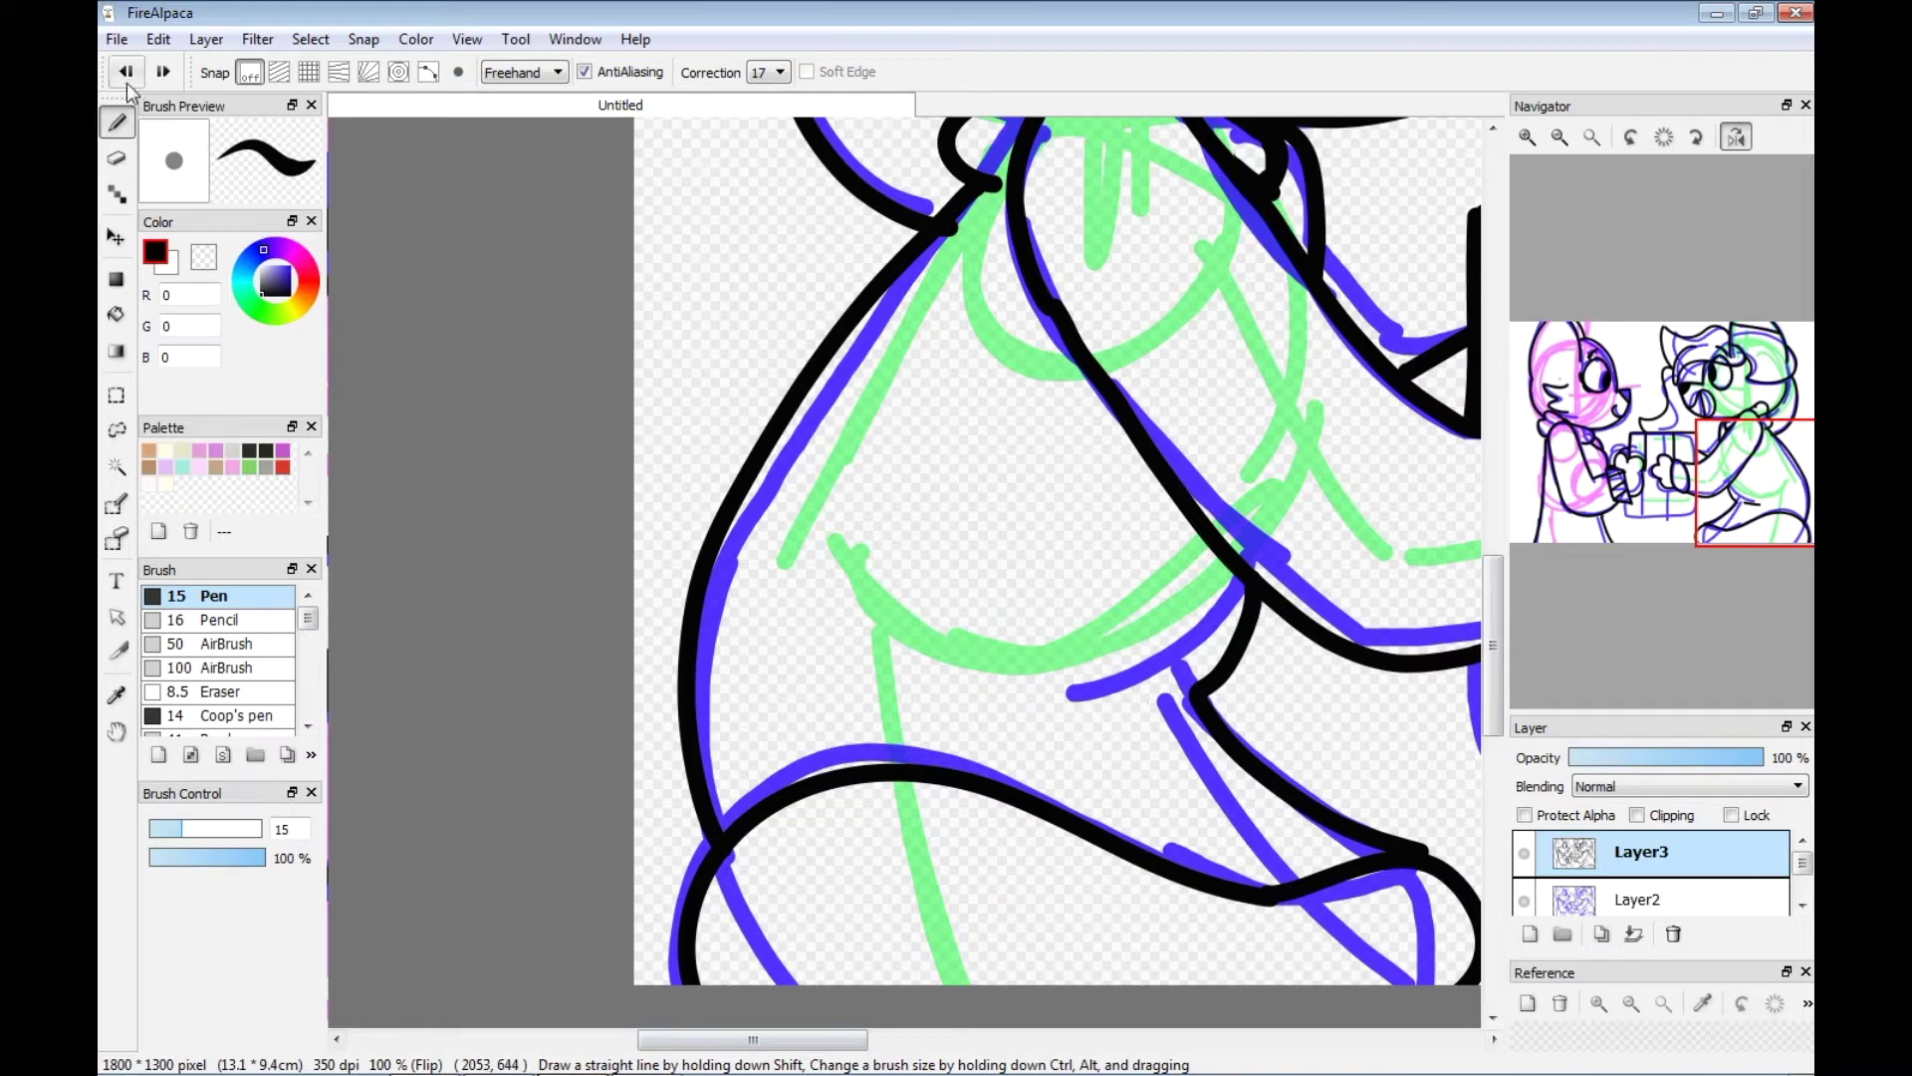
Hide the blue outline layer and the coloured sketch layer.
left_click(1524, 900)
scroll(1532, 902, "down", 1)
left_click(1524, 894)
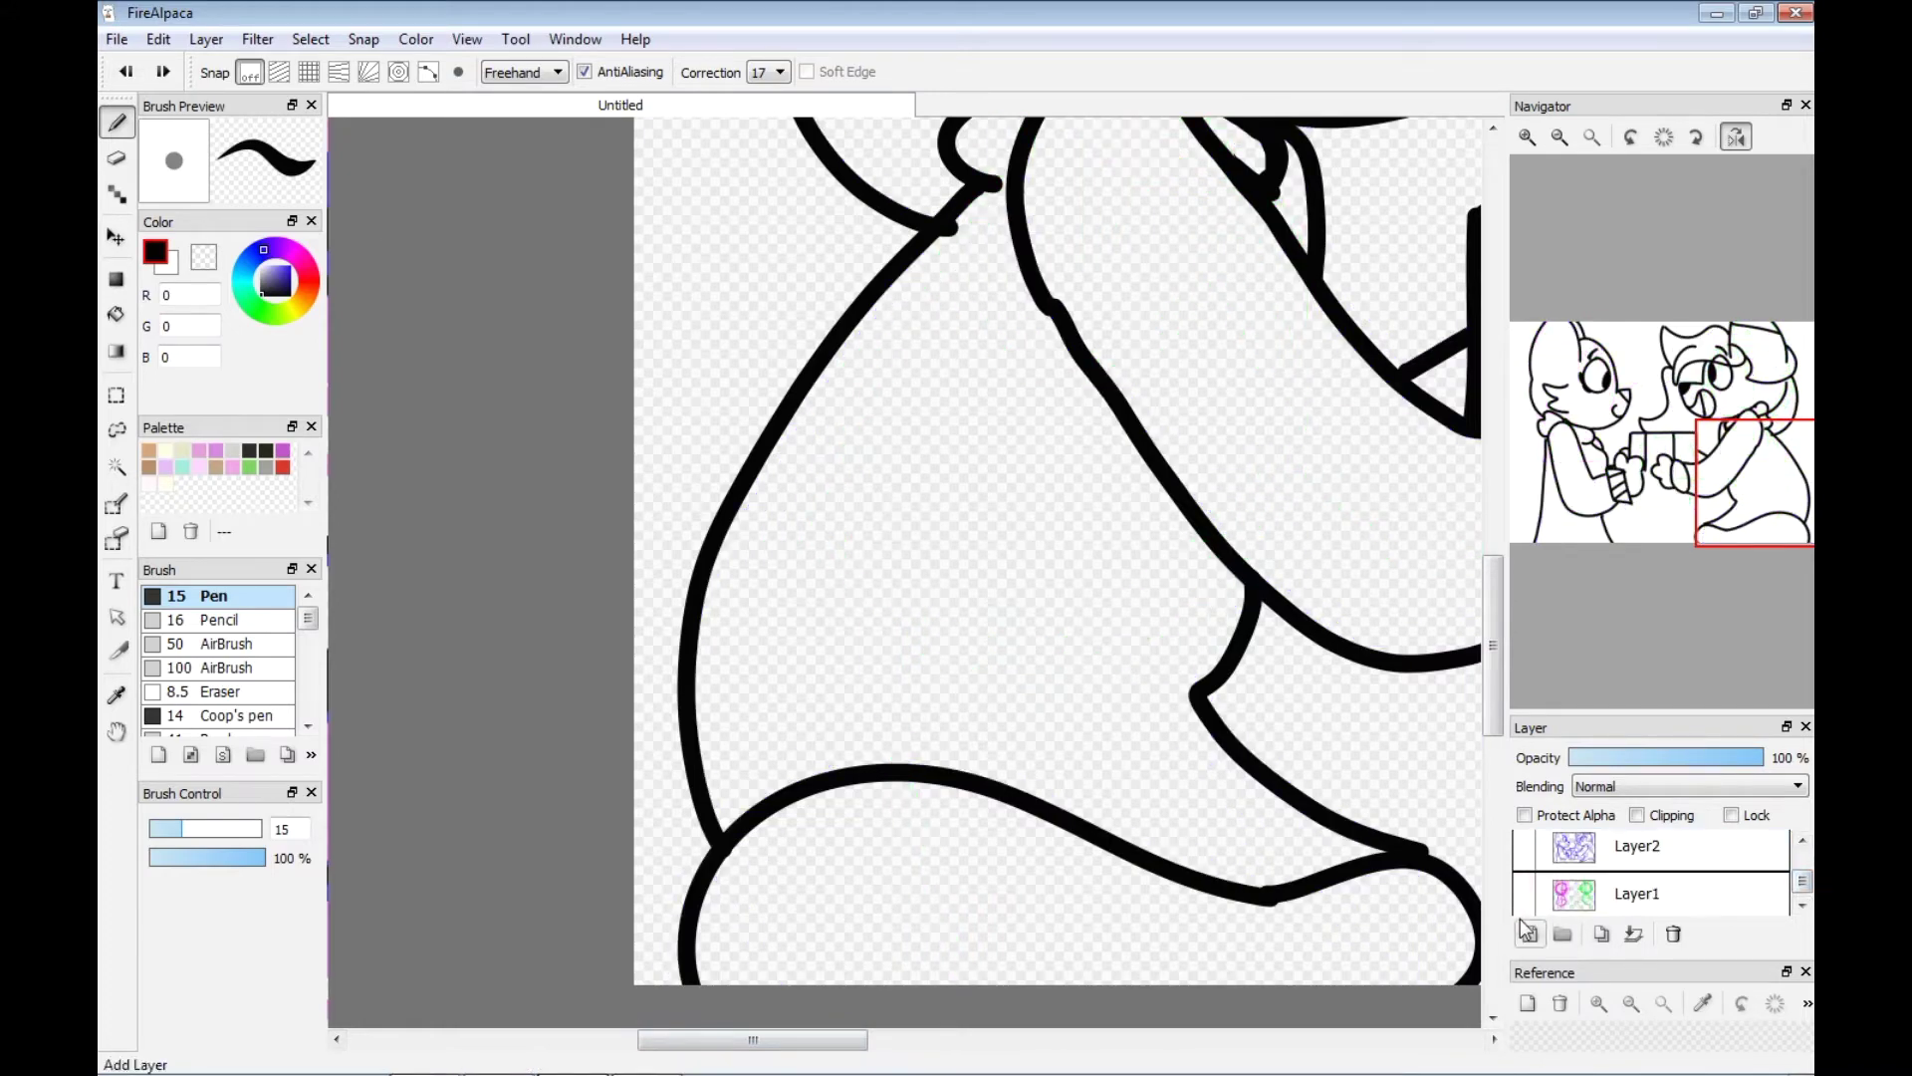
Add a new layer, place it beneath the black line art layer, and make it the active layer.
key("ctrl+0")
left_click(206, 39)
left_click(222, 60)
left_click_drag(1802, 881, 1801, 858)
left_click_drag(1658, 899, 1660, 858)
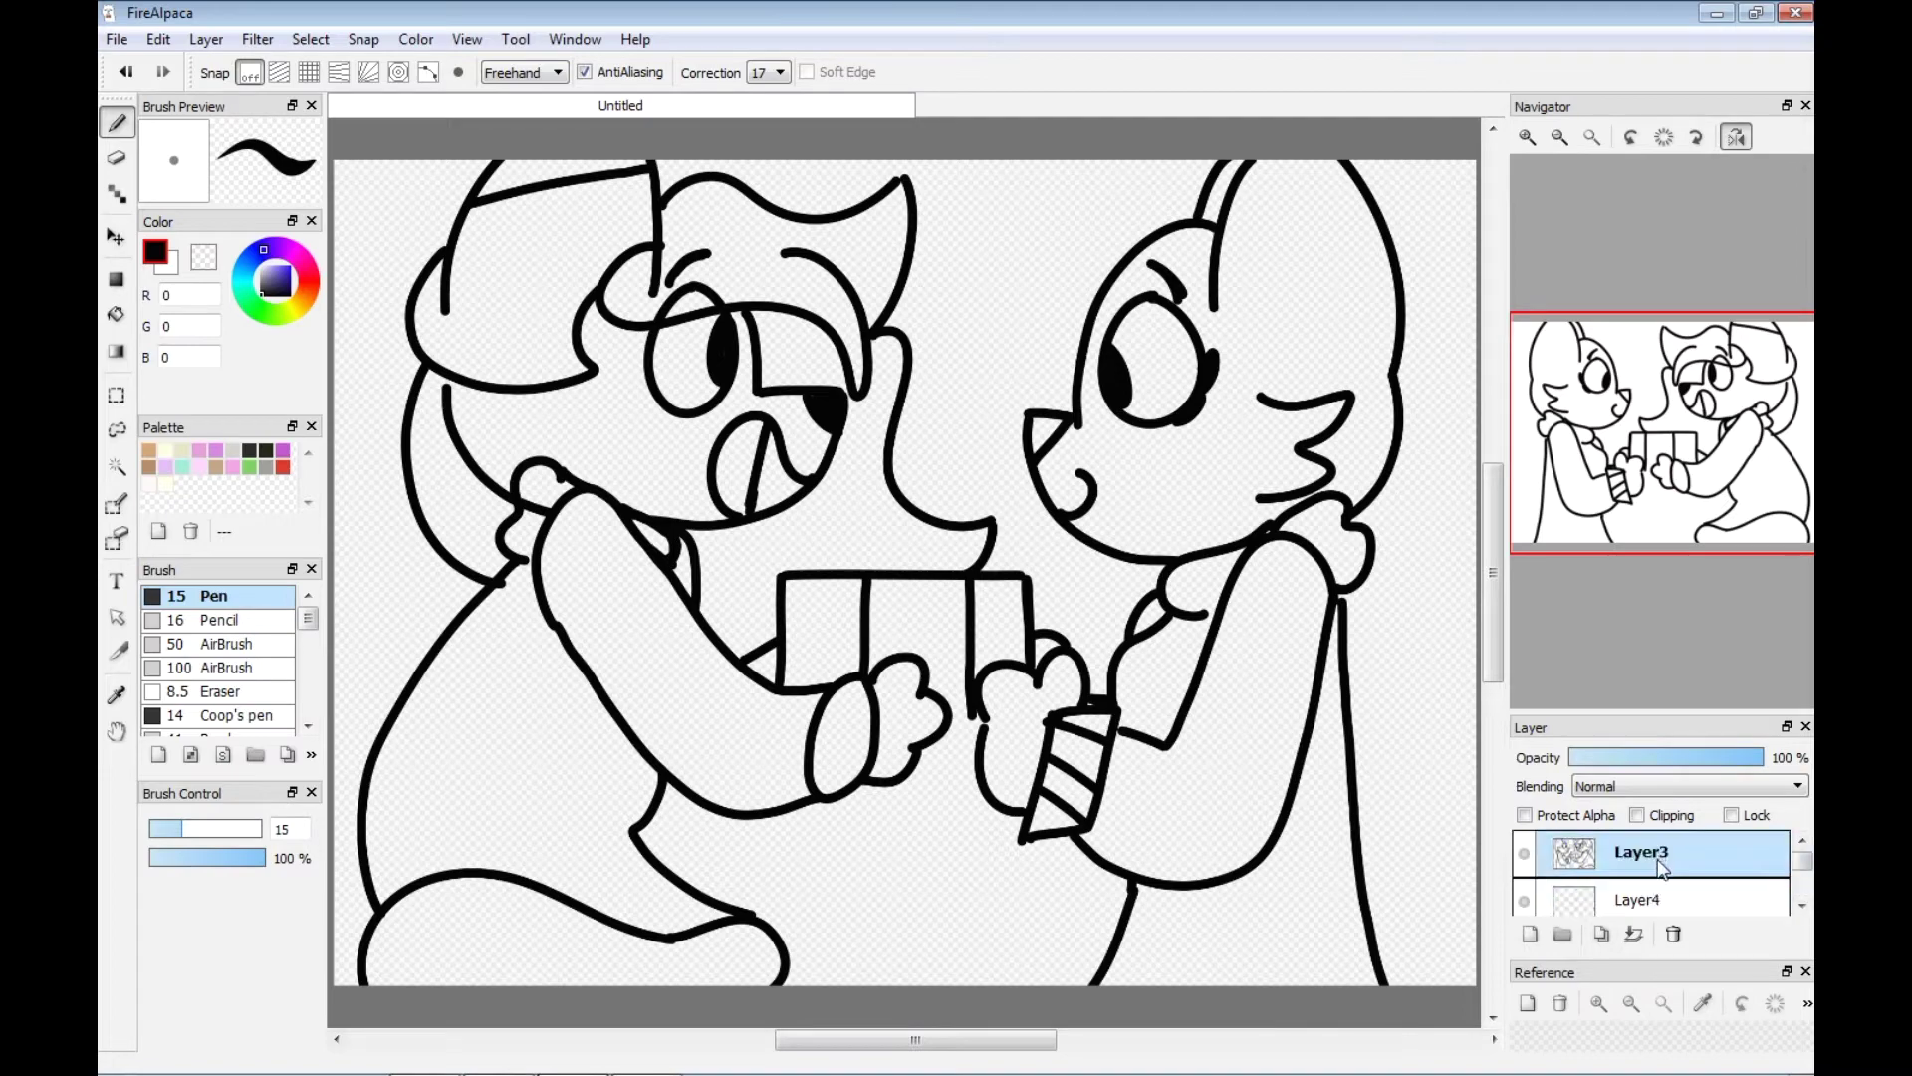
left_click(1658, 900)
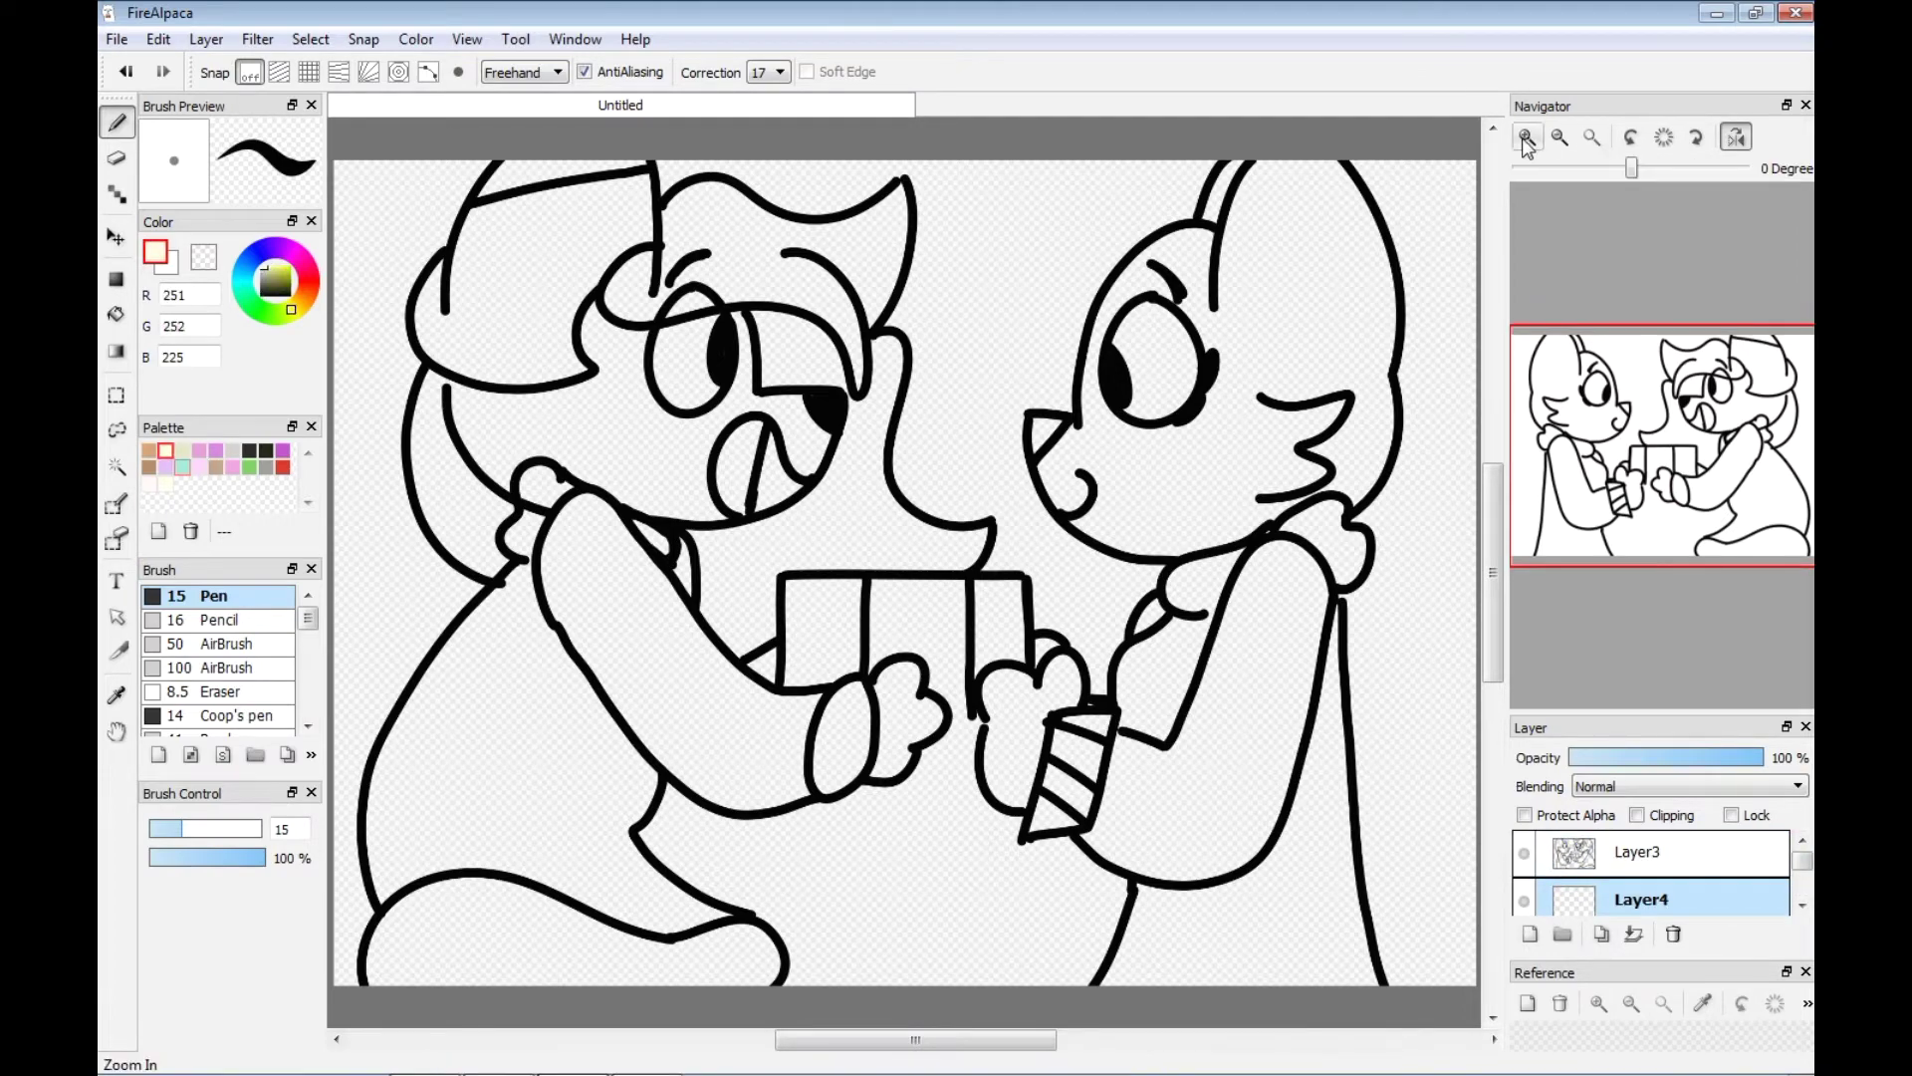
Start painting the single-coloured face around the bear-like character's eye in cream (251, 252, 225) with brush size 24 and correction 5.
scroll(1013, 981, "up", 3)
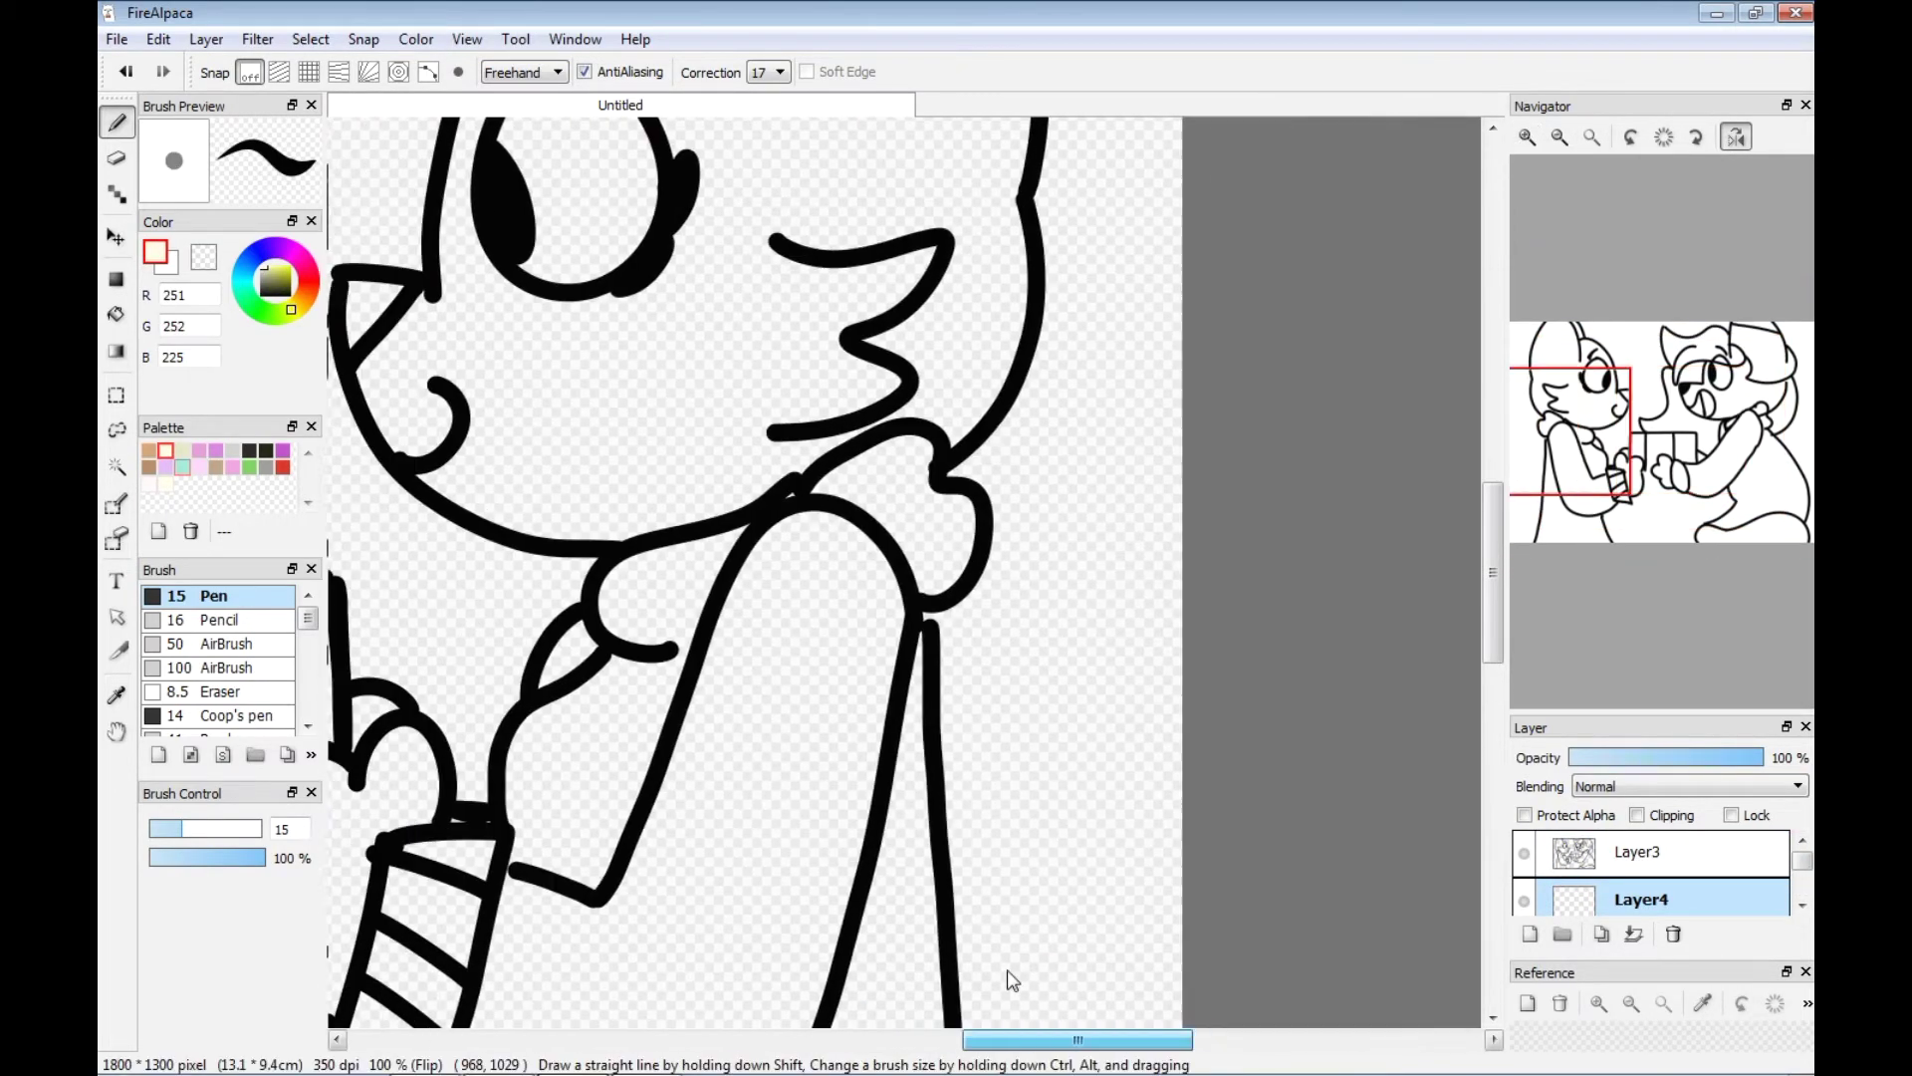
left_click_drag(1008, 1039, 986, 1039)
left_click_drag(1496, 532, 1497, 473)
mouse_move(715, 187)
left_mouse_down()
mouse_move(724, 265)
mouse_move(636, 318)
left_mouse_up()
left_click(760, 171)
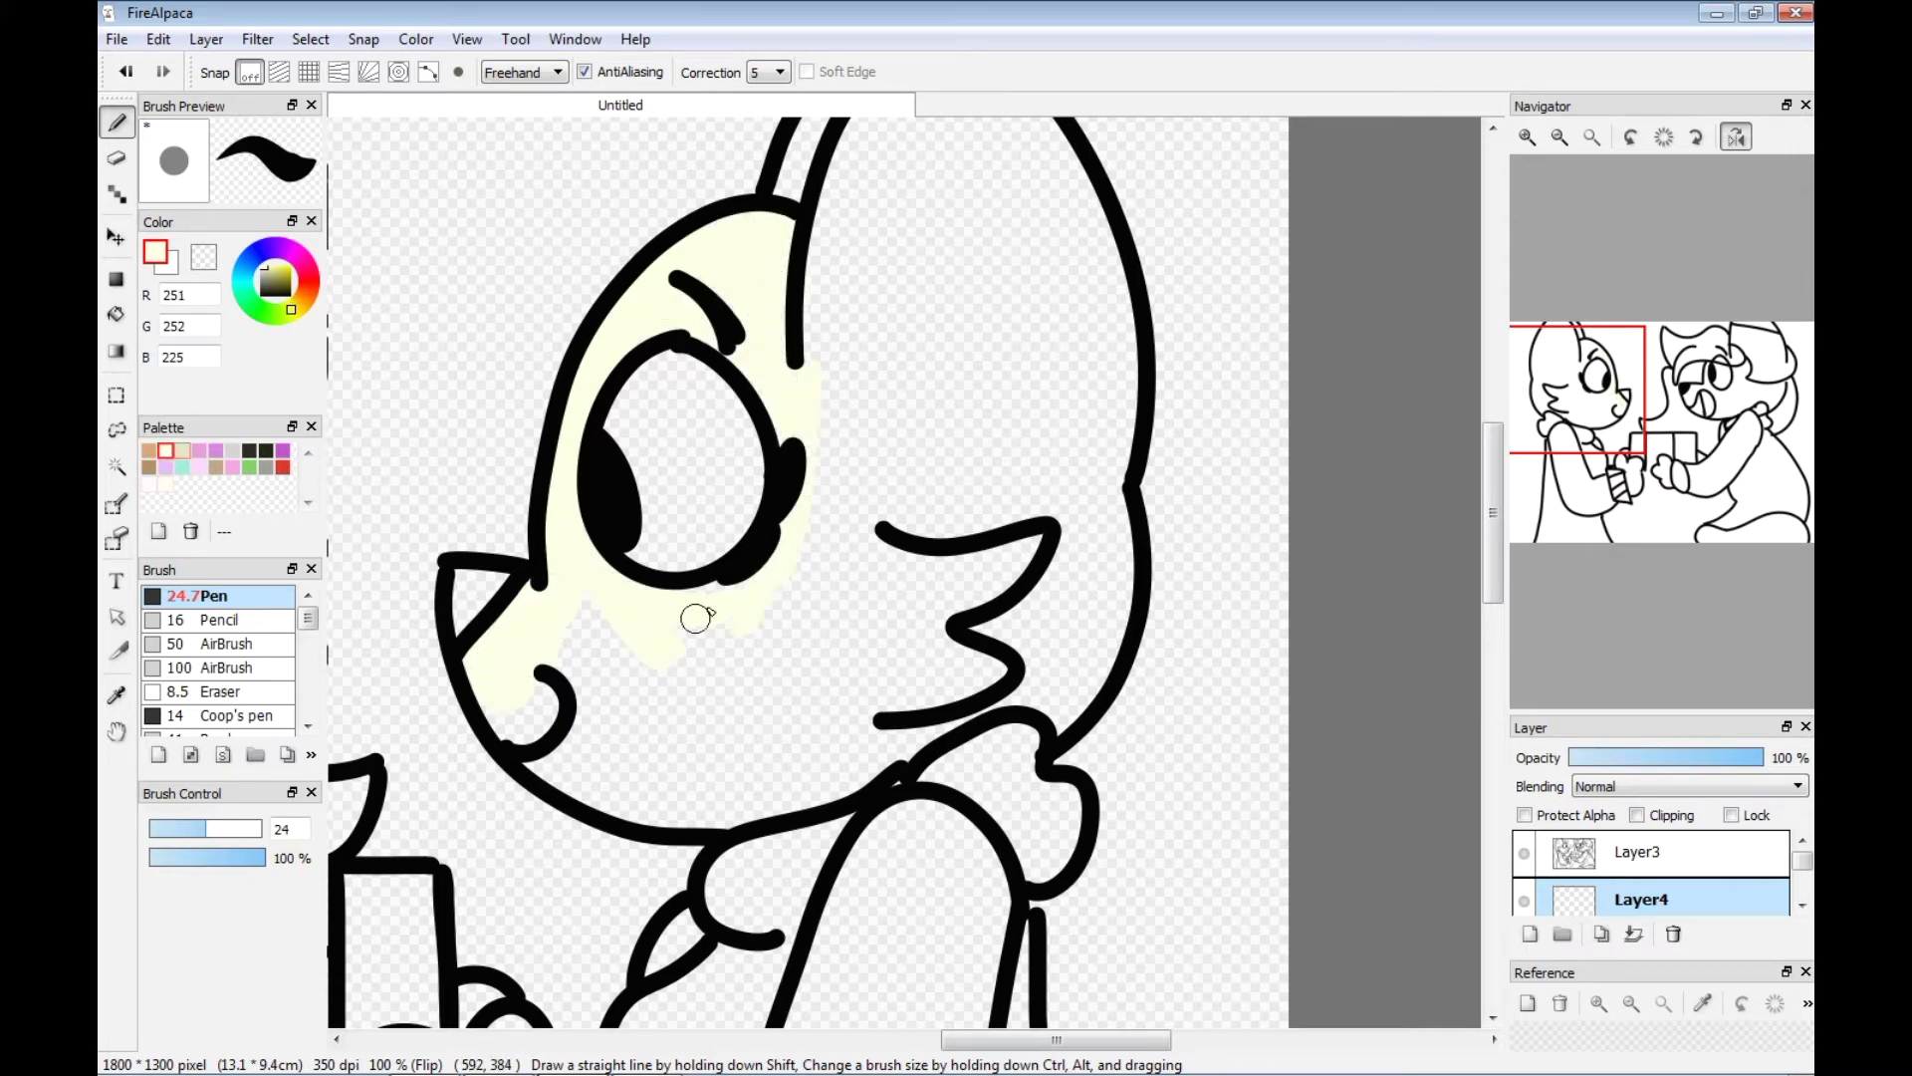
Enlarge the brush to 47 and fill the rest of the character's face and ear with cream.
left_click_drag(225, 831, 232, 831)
left_click_drag(791, 683, 841, 260)
left_click_drag(1491, 558, 1491, 517)
mouse_move(851, 394)
left_mouse_down()
mouse_move(939, 291)
mouse_move(982, 641)
mouse_move(838, 871)
left_mouse_up()
left_click_drag(1053, 668, 1056, 510)
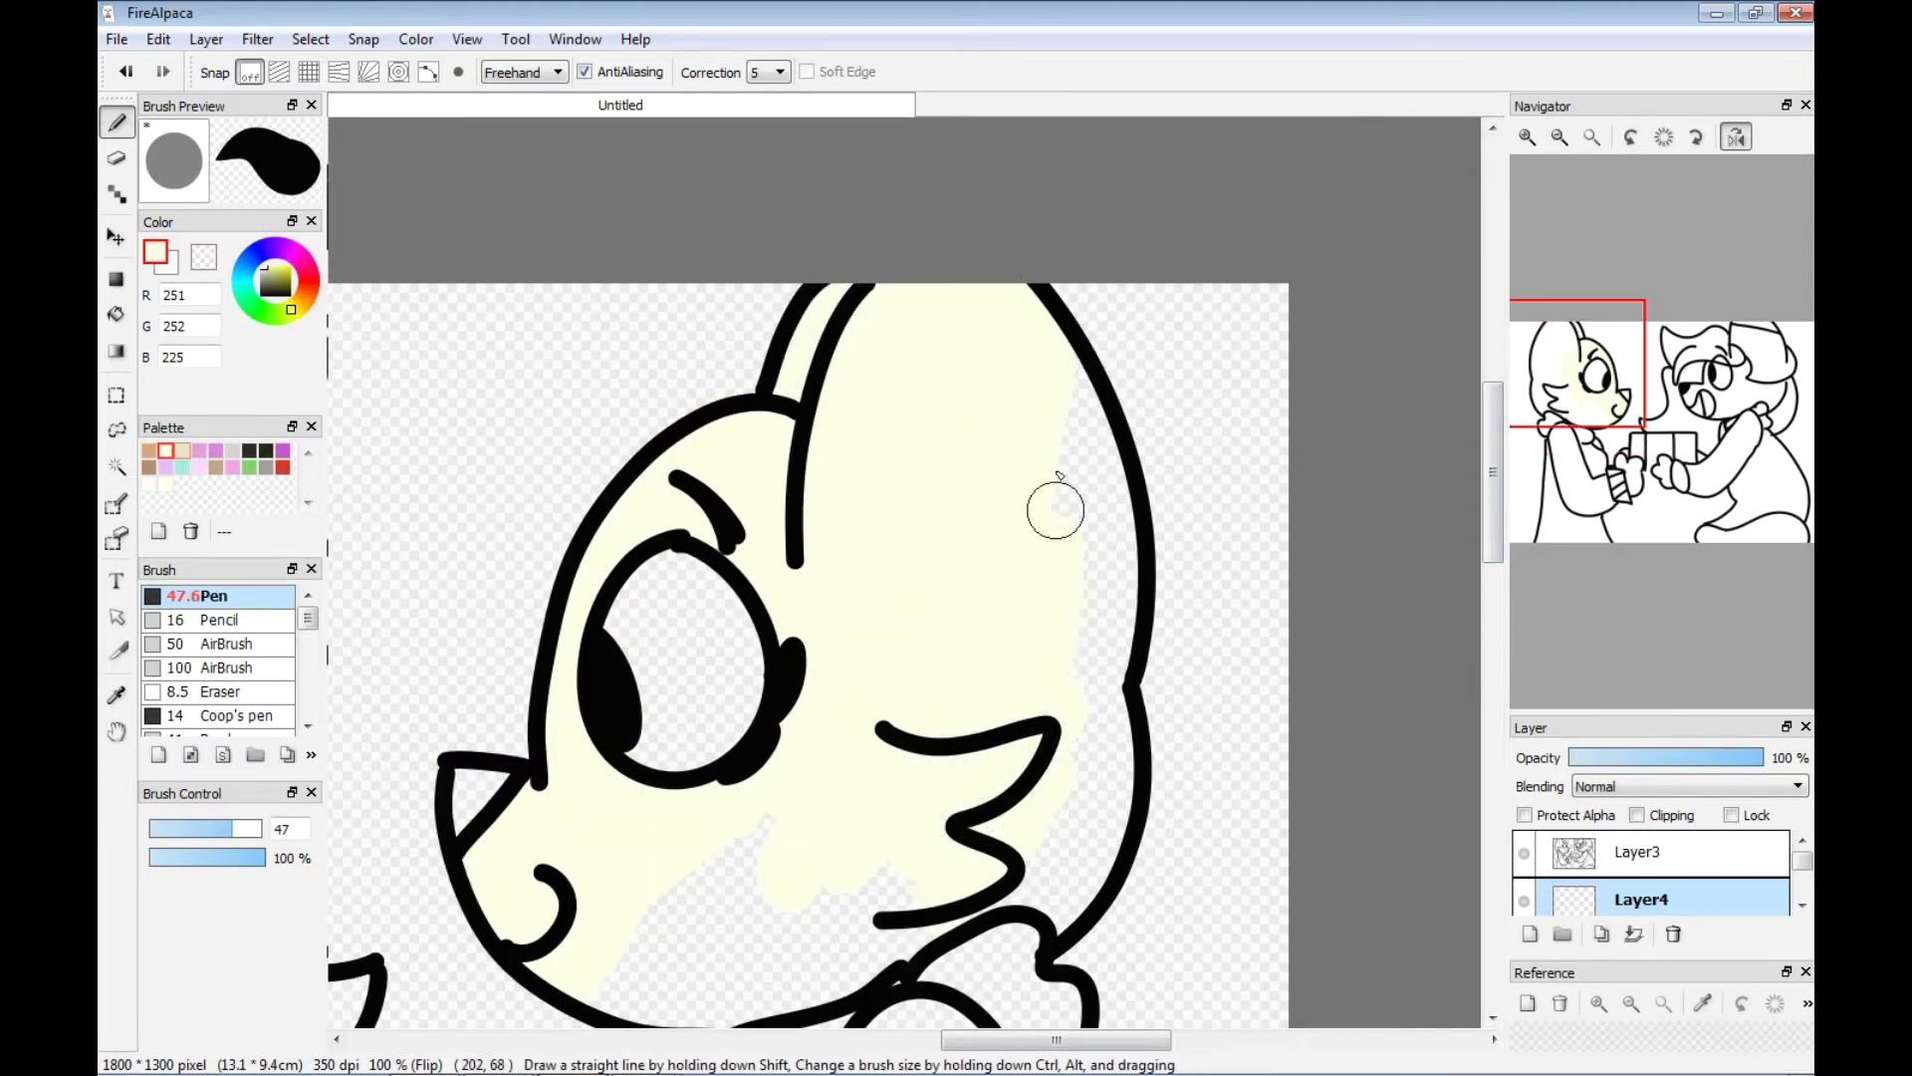
left_click_drag(1120, 625, 1076, 760)
scroll(1045, 707, "down", 3)
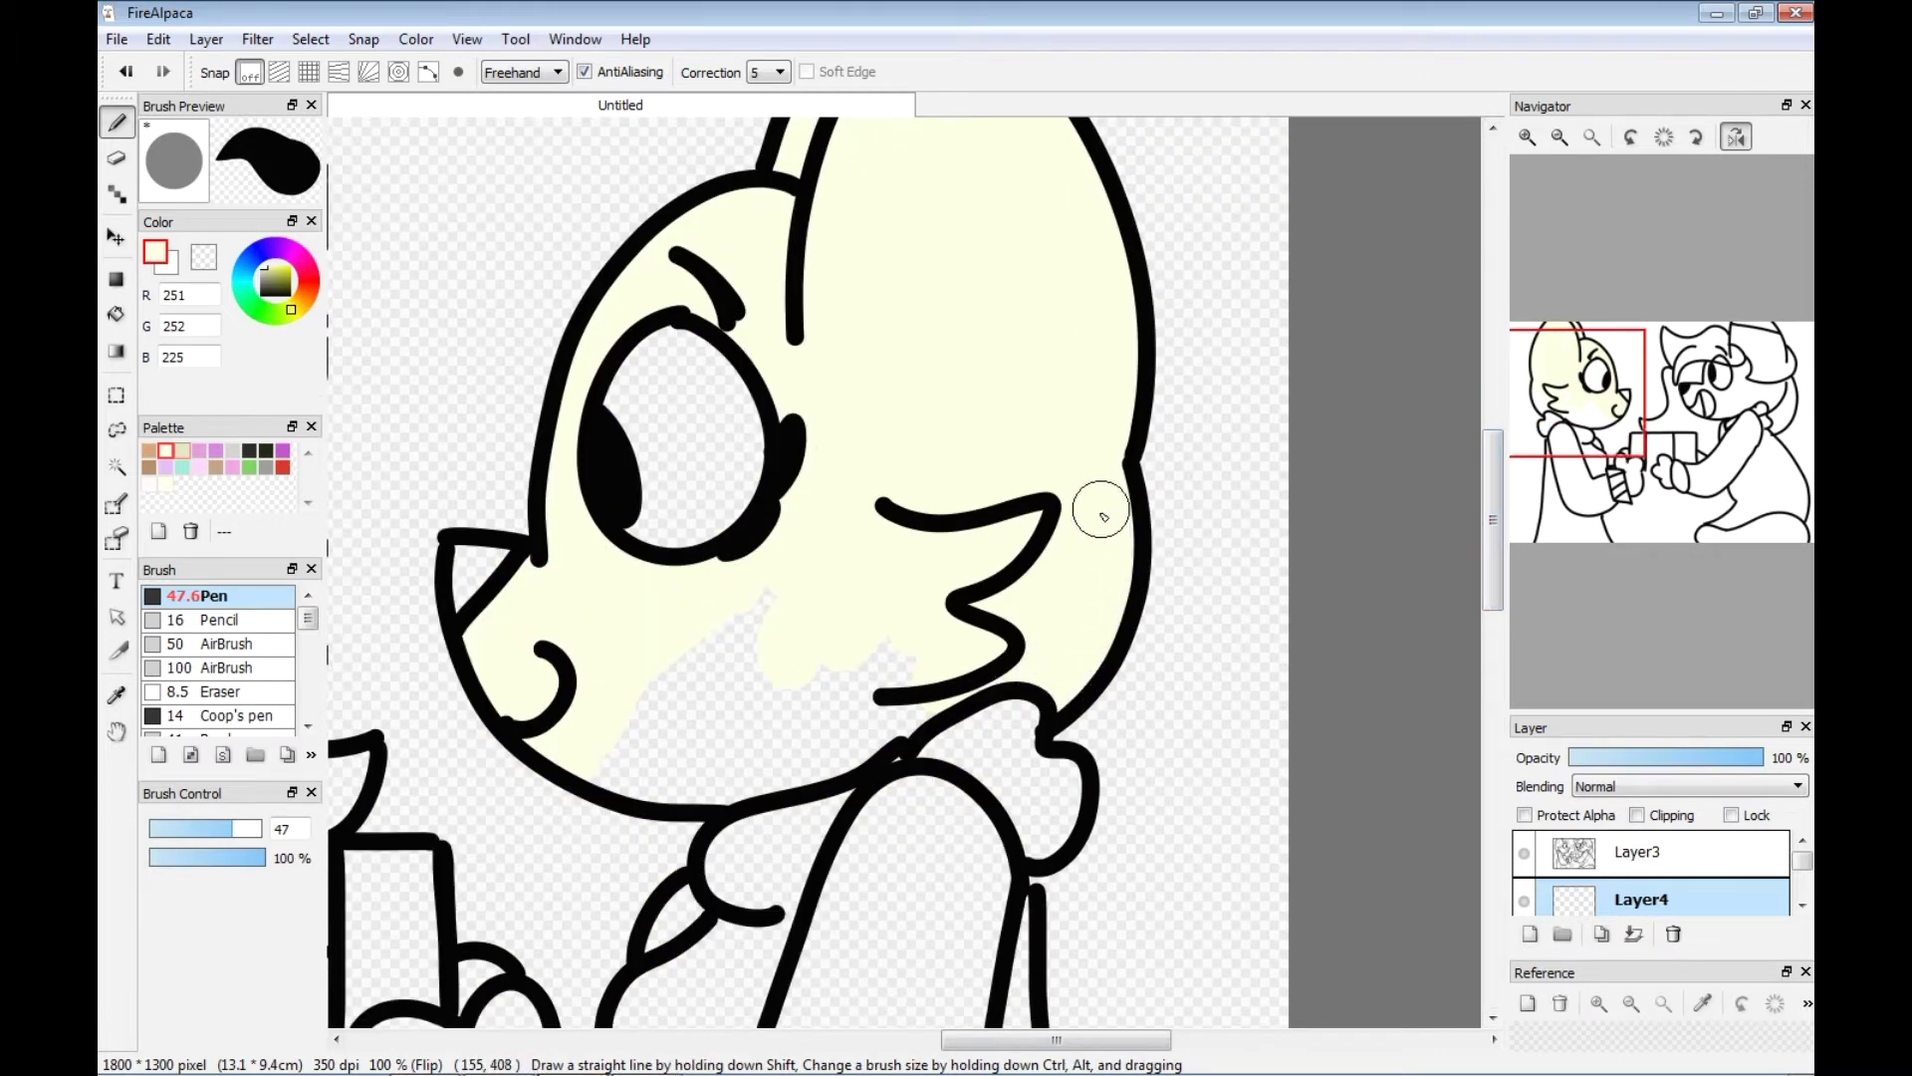
left_click_drag(915, 694, 583, 754)
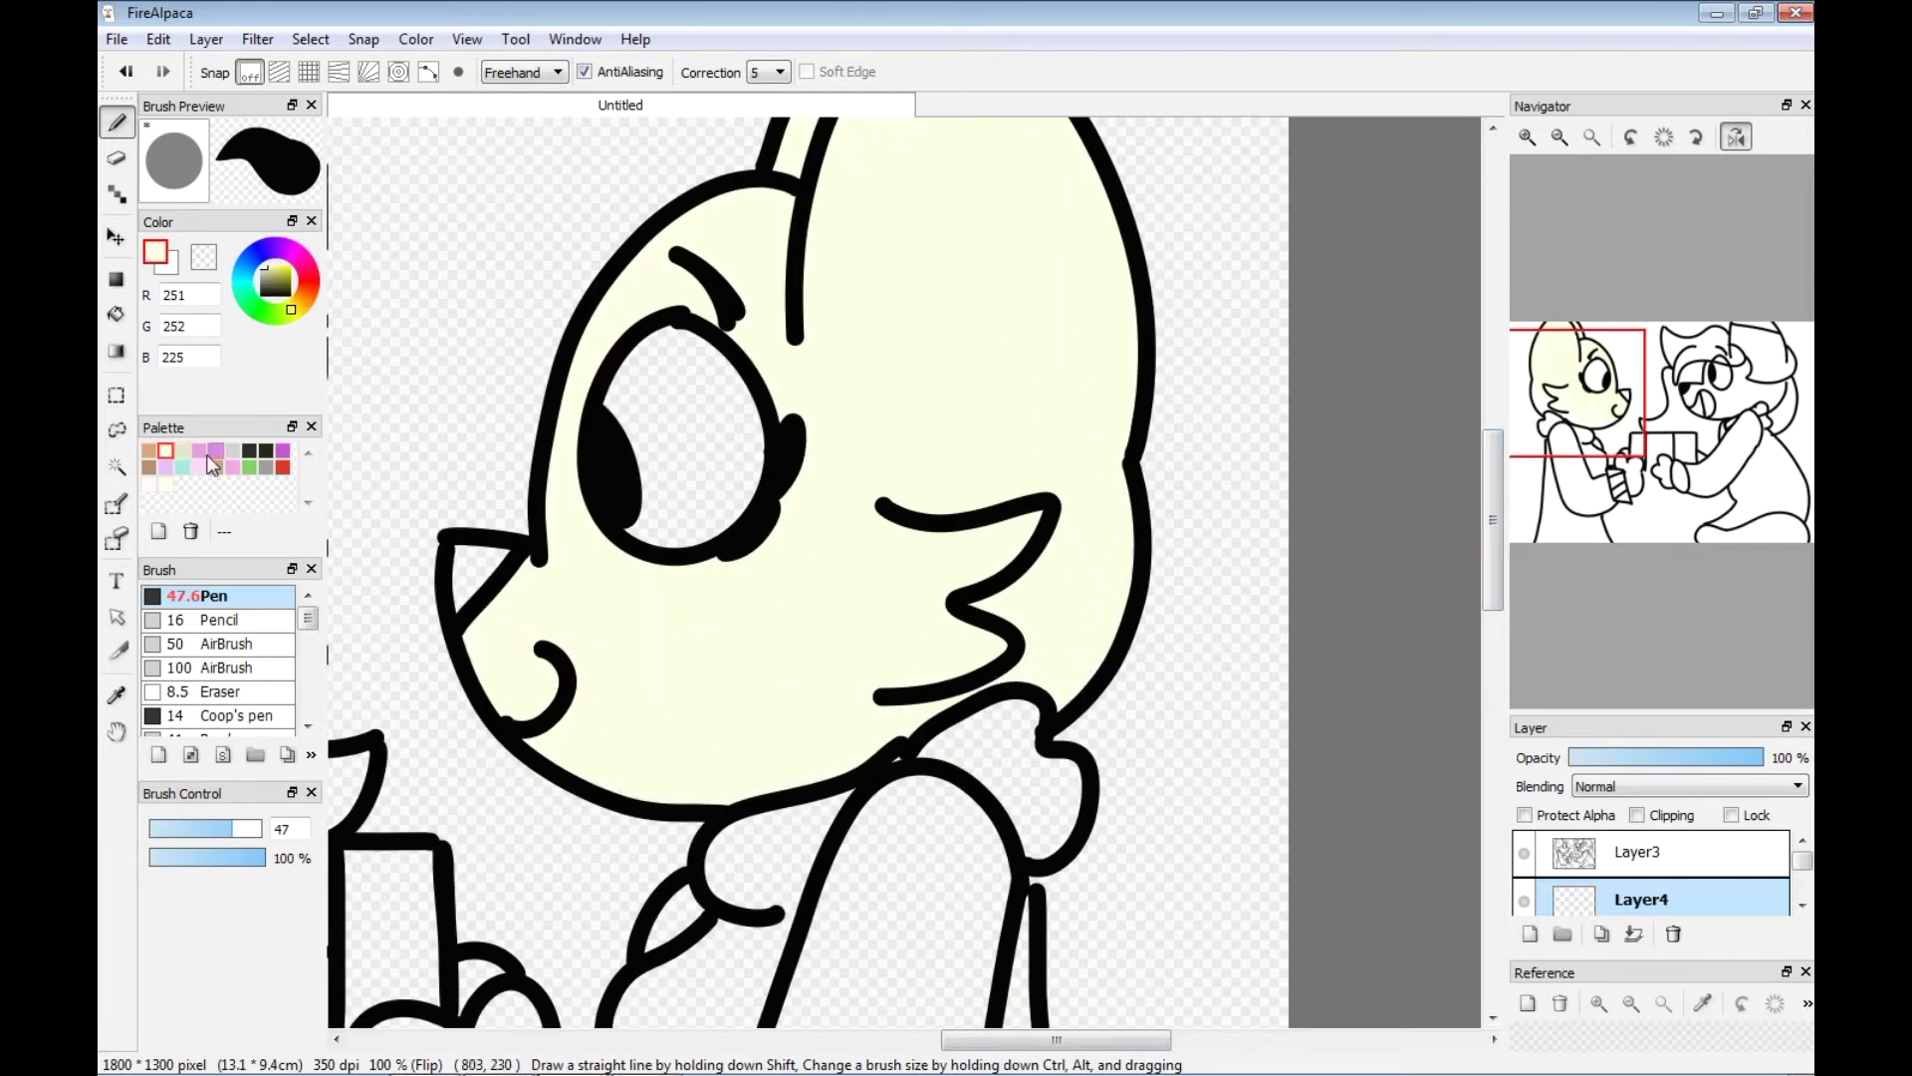
Paint the same character's ear, back of the head and hands brown (192, 163, 134).
scroll(832, 427, "up", 2)
mouse_move(828, 450)
left_mouse_down()
mouse_move(907, 205)
mouse_move(830, 431)
mouse_move(904, 641)
mouse_move(952, 695)
left_mouse_up()
key("ctrl+z")
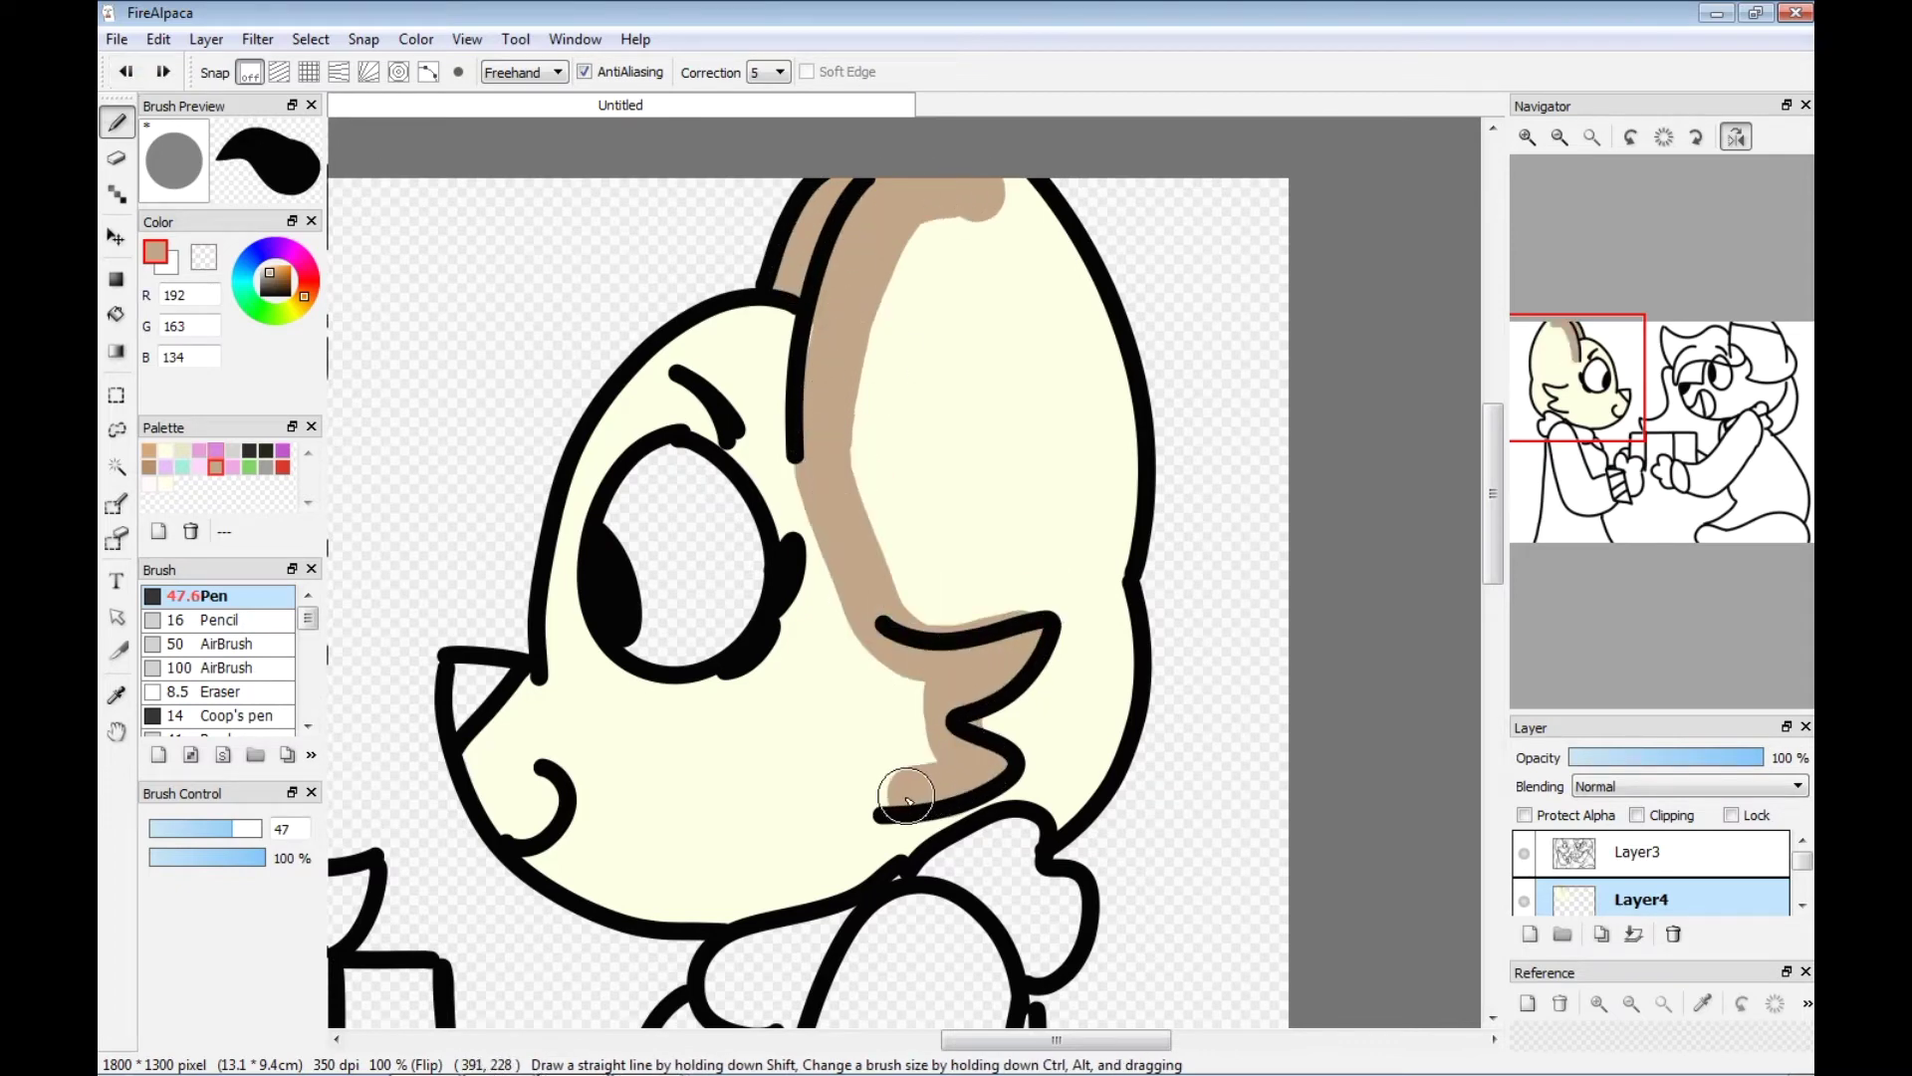
mouse_move(1104, 703)
left_mouse_down()
mouse_move(896, 468)
mouse_move(962, 516)
left_mouse_up()
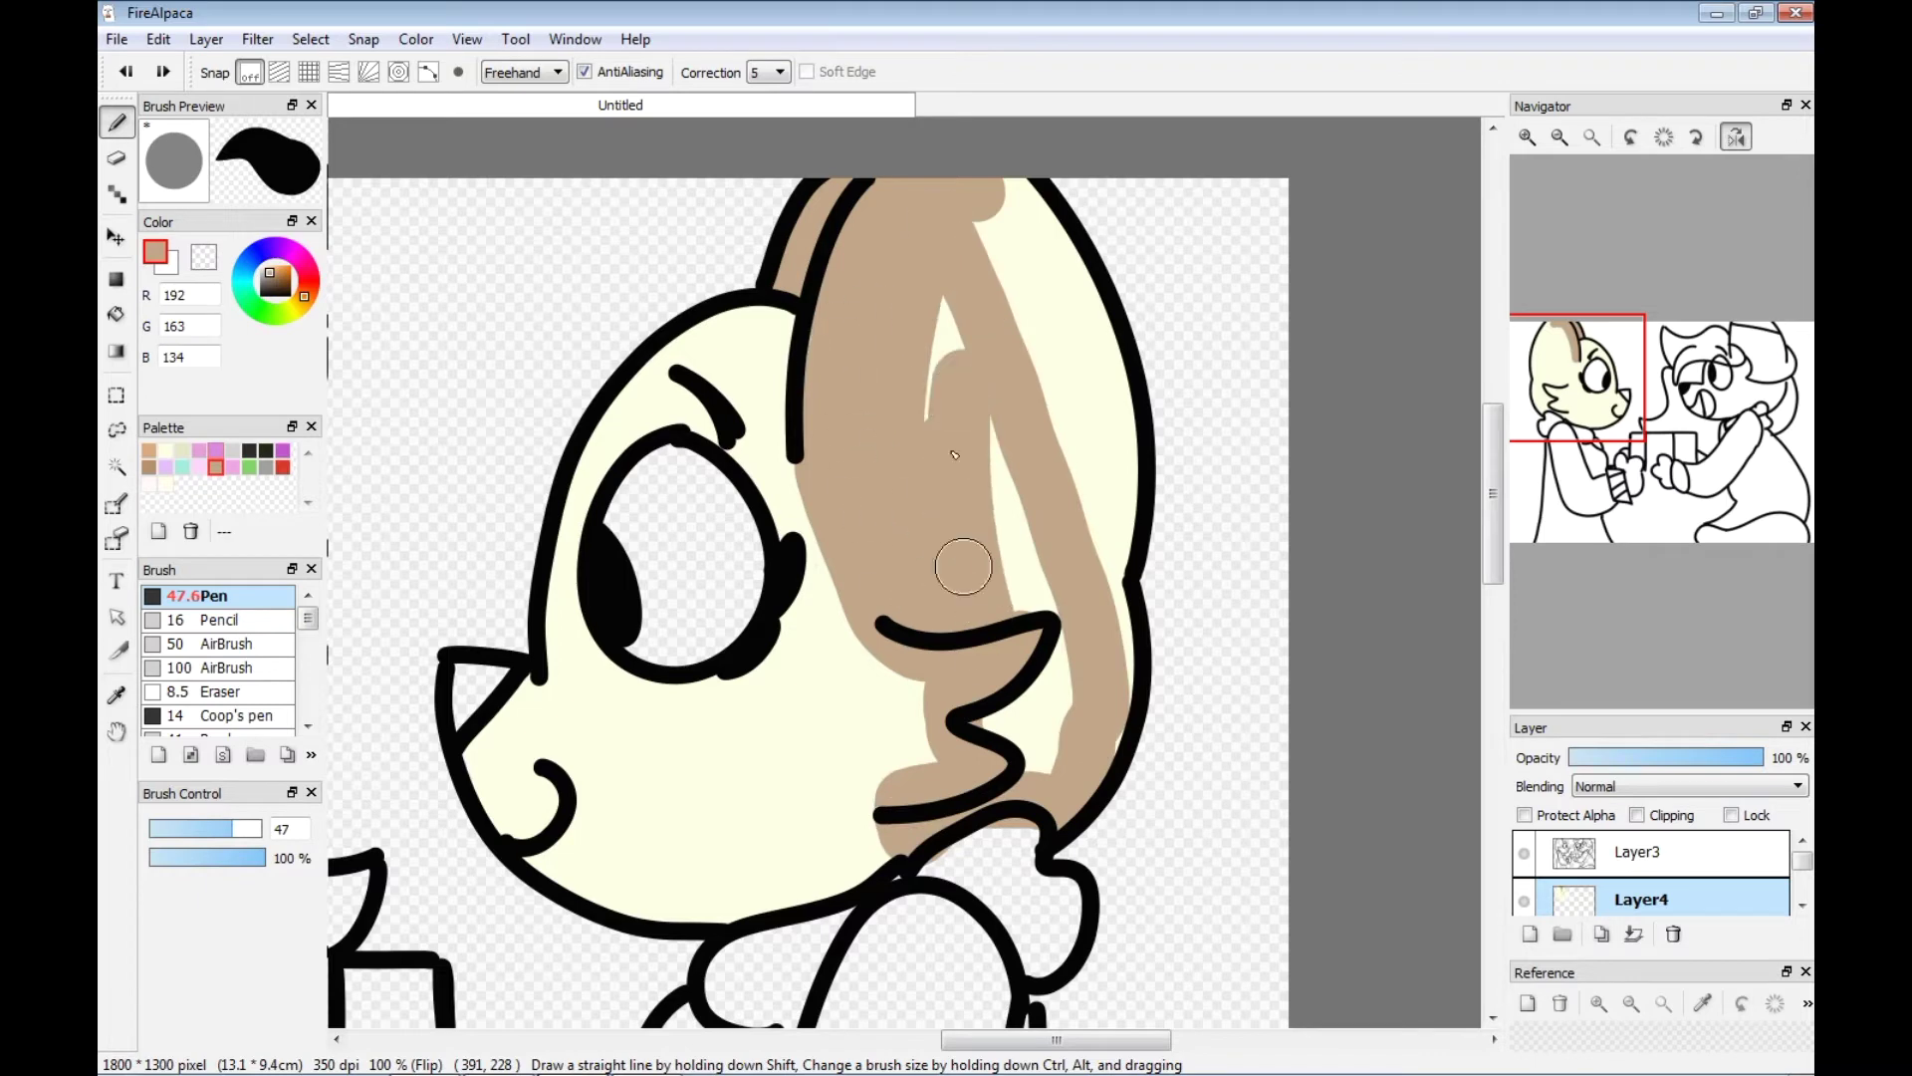
mouse_move(1020, 229)
left_mouse_down()
mouse_move(1029, 422)
mouse_move(1073, 632)
left_mouse_up()
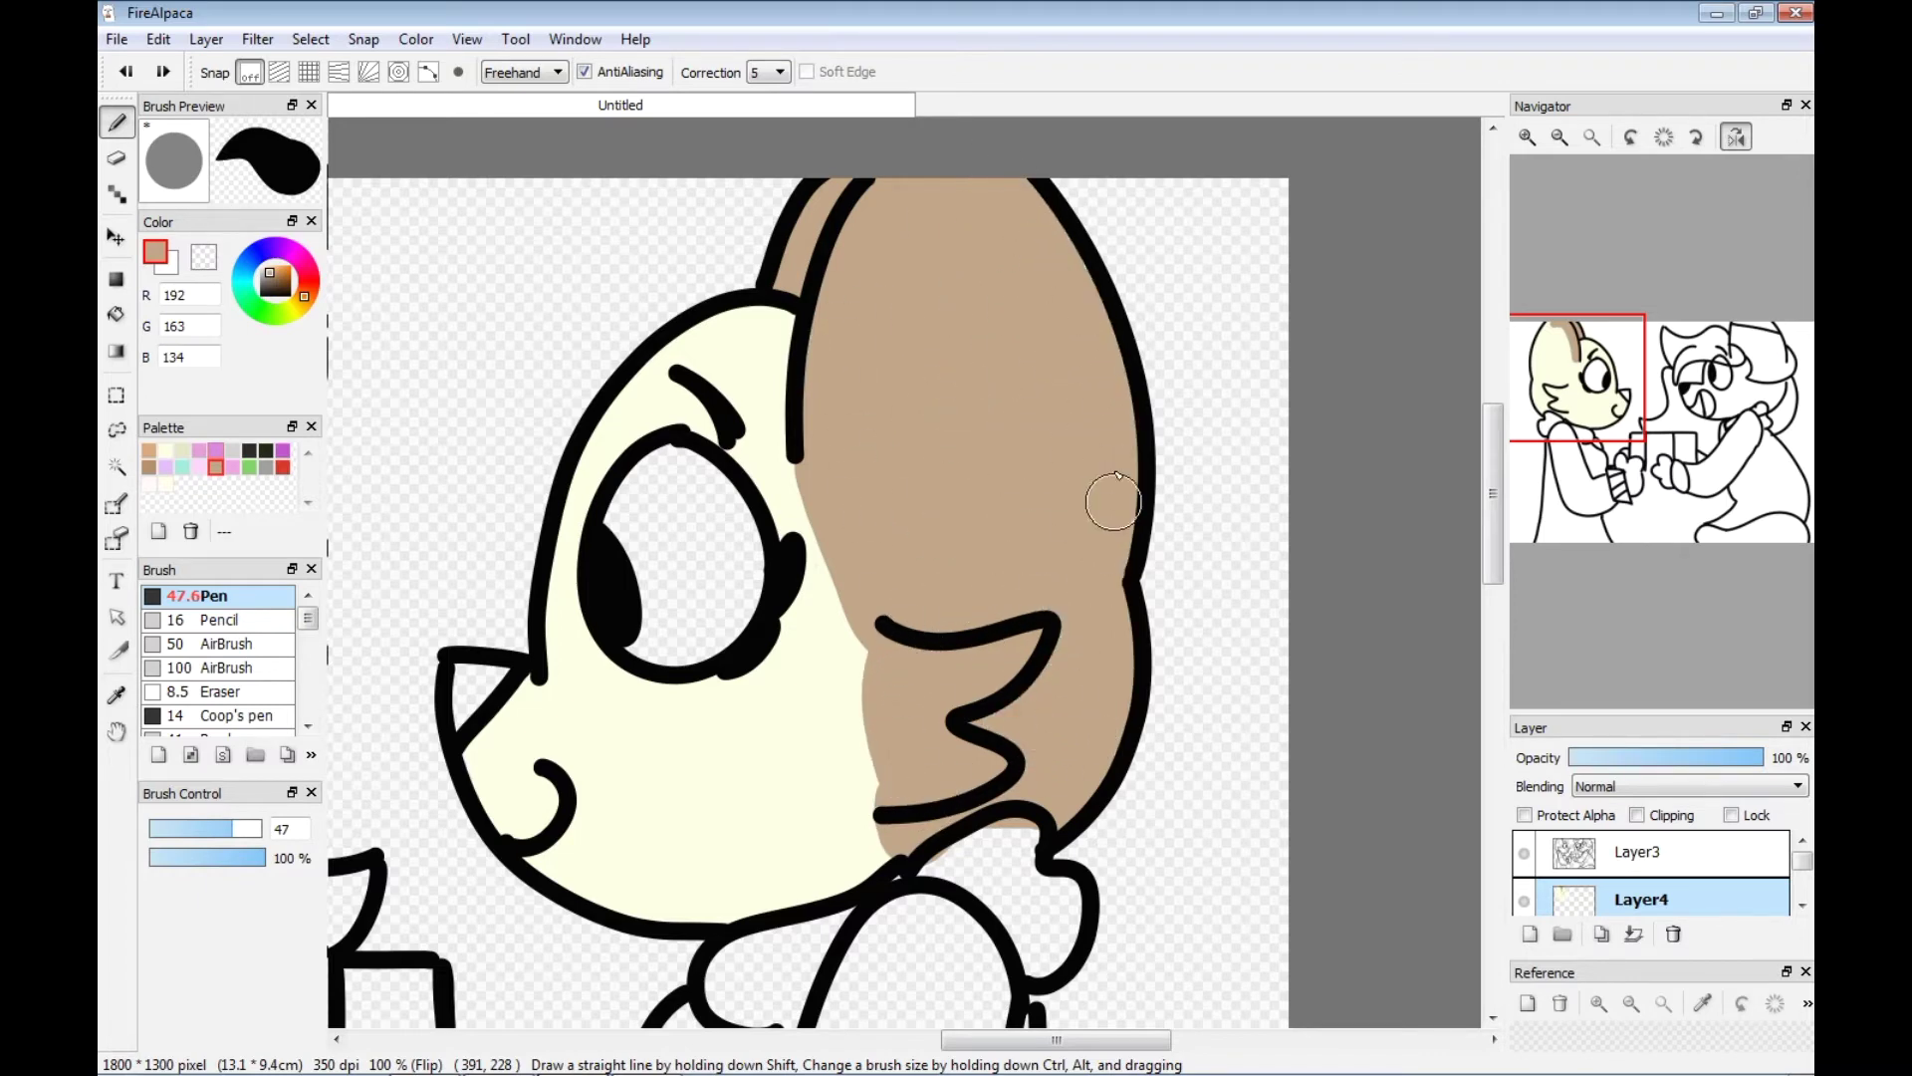
scroll(1046, 256, "down", 6)
mouse_move(453, 583)
left_mouse_down()
mouse_move(438, 558)
mouse_move(389, 708)
mouse_move(489, 539)
left_mouse_up()
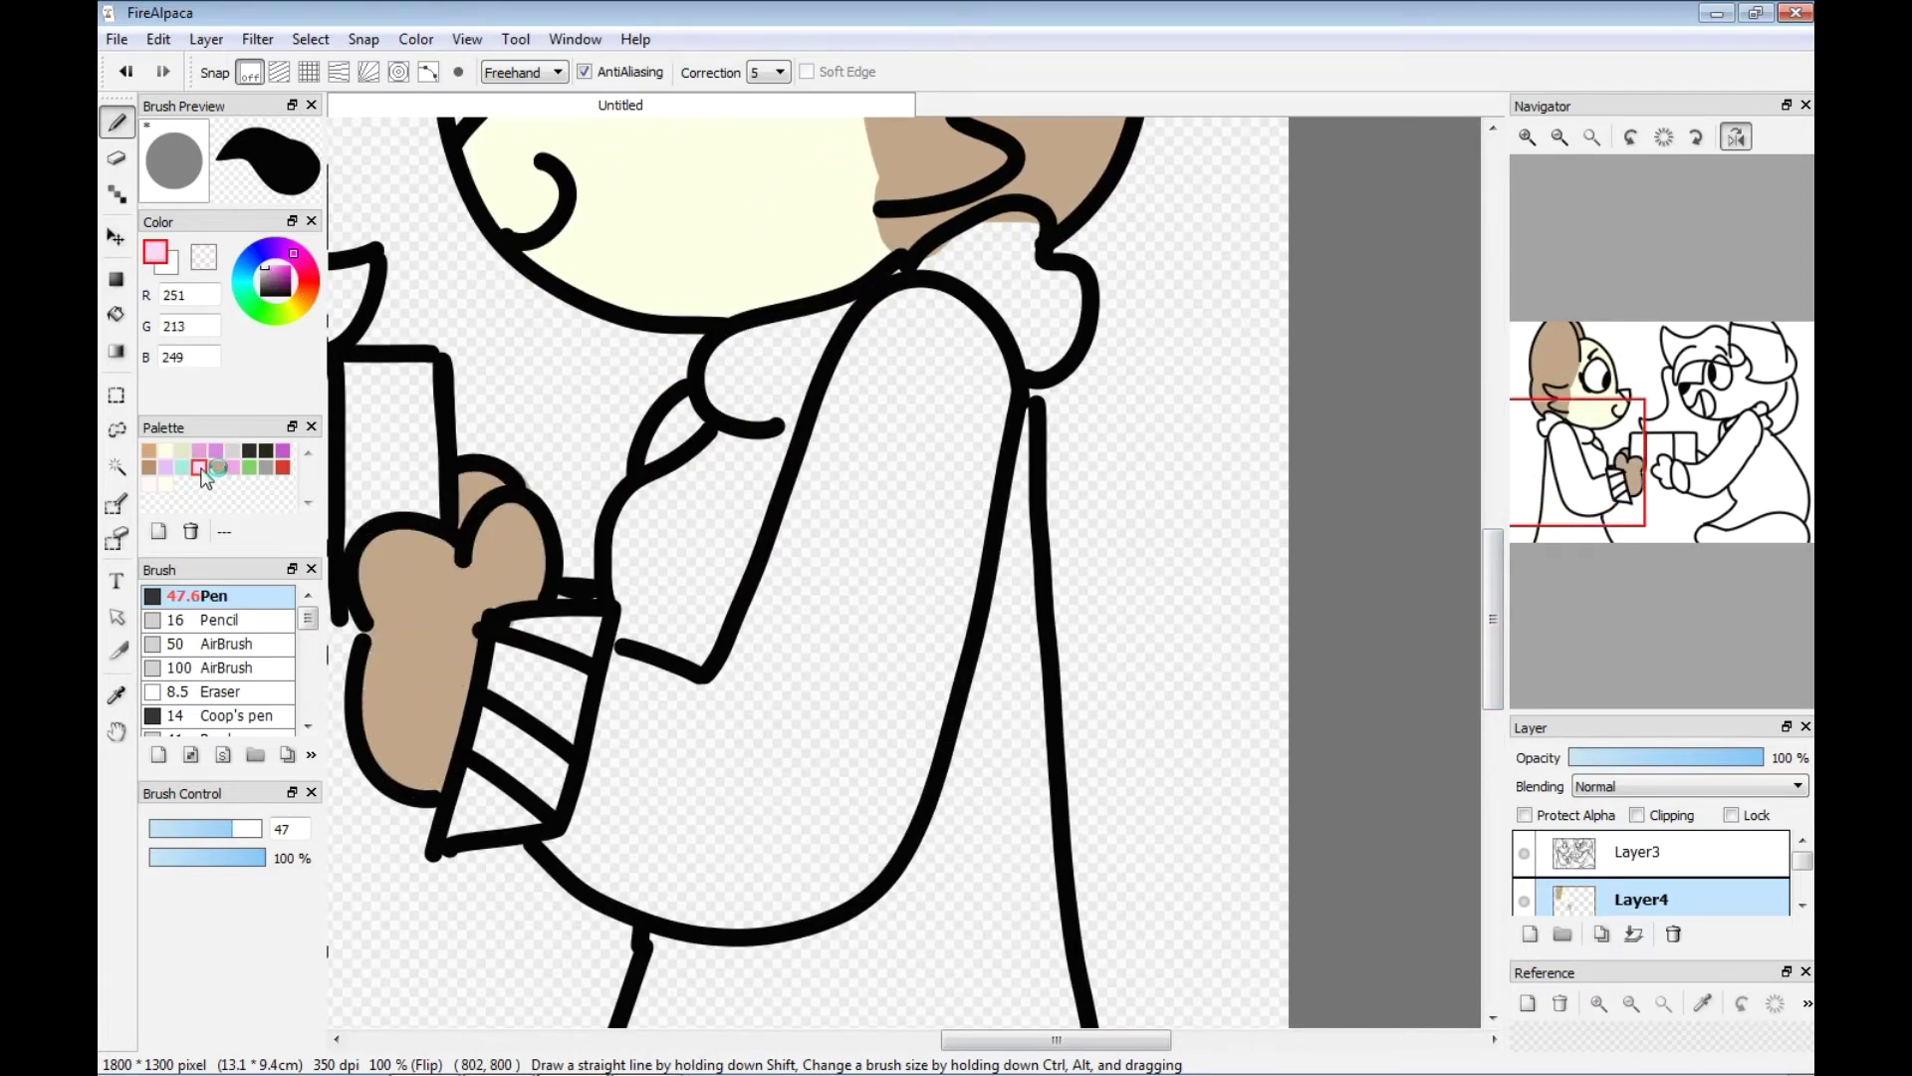
Paint the brown-eared character's collar, shoulder and the top of the striped cuff pink (239, 163, 225).
left_click_drag(772, 401, 787, 371)
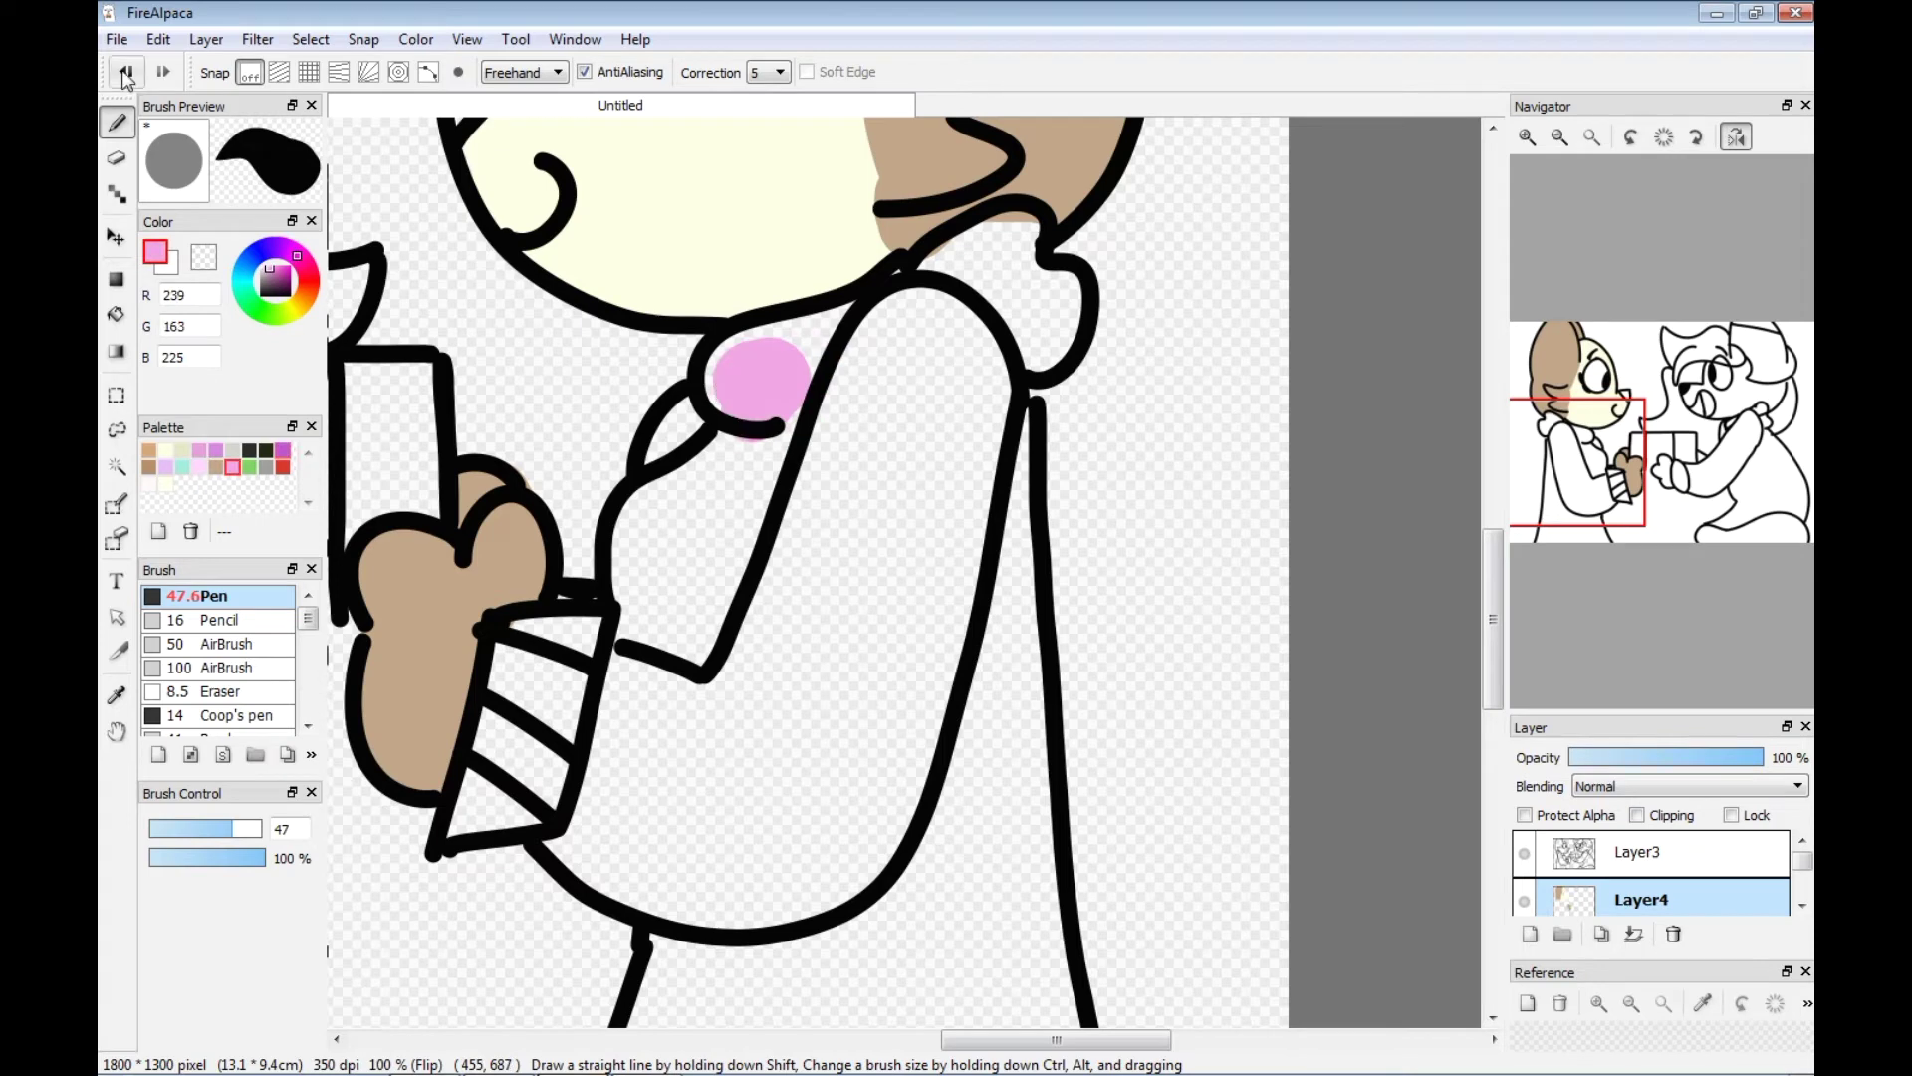
mouse_move(1011, 236)
left_mouse_down()
mouse_move(1026, 299)
mouse_move(717, 458)
mouse_move(599, 620)
left_mouse_up()
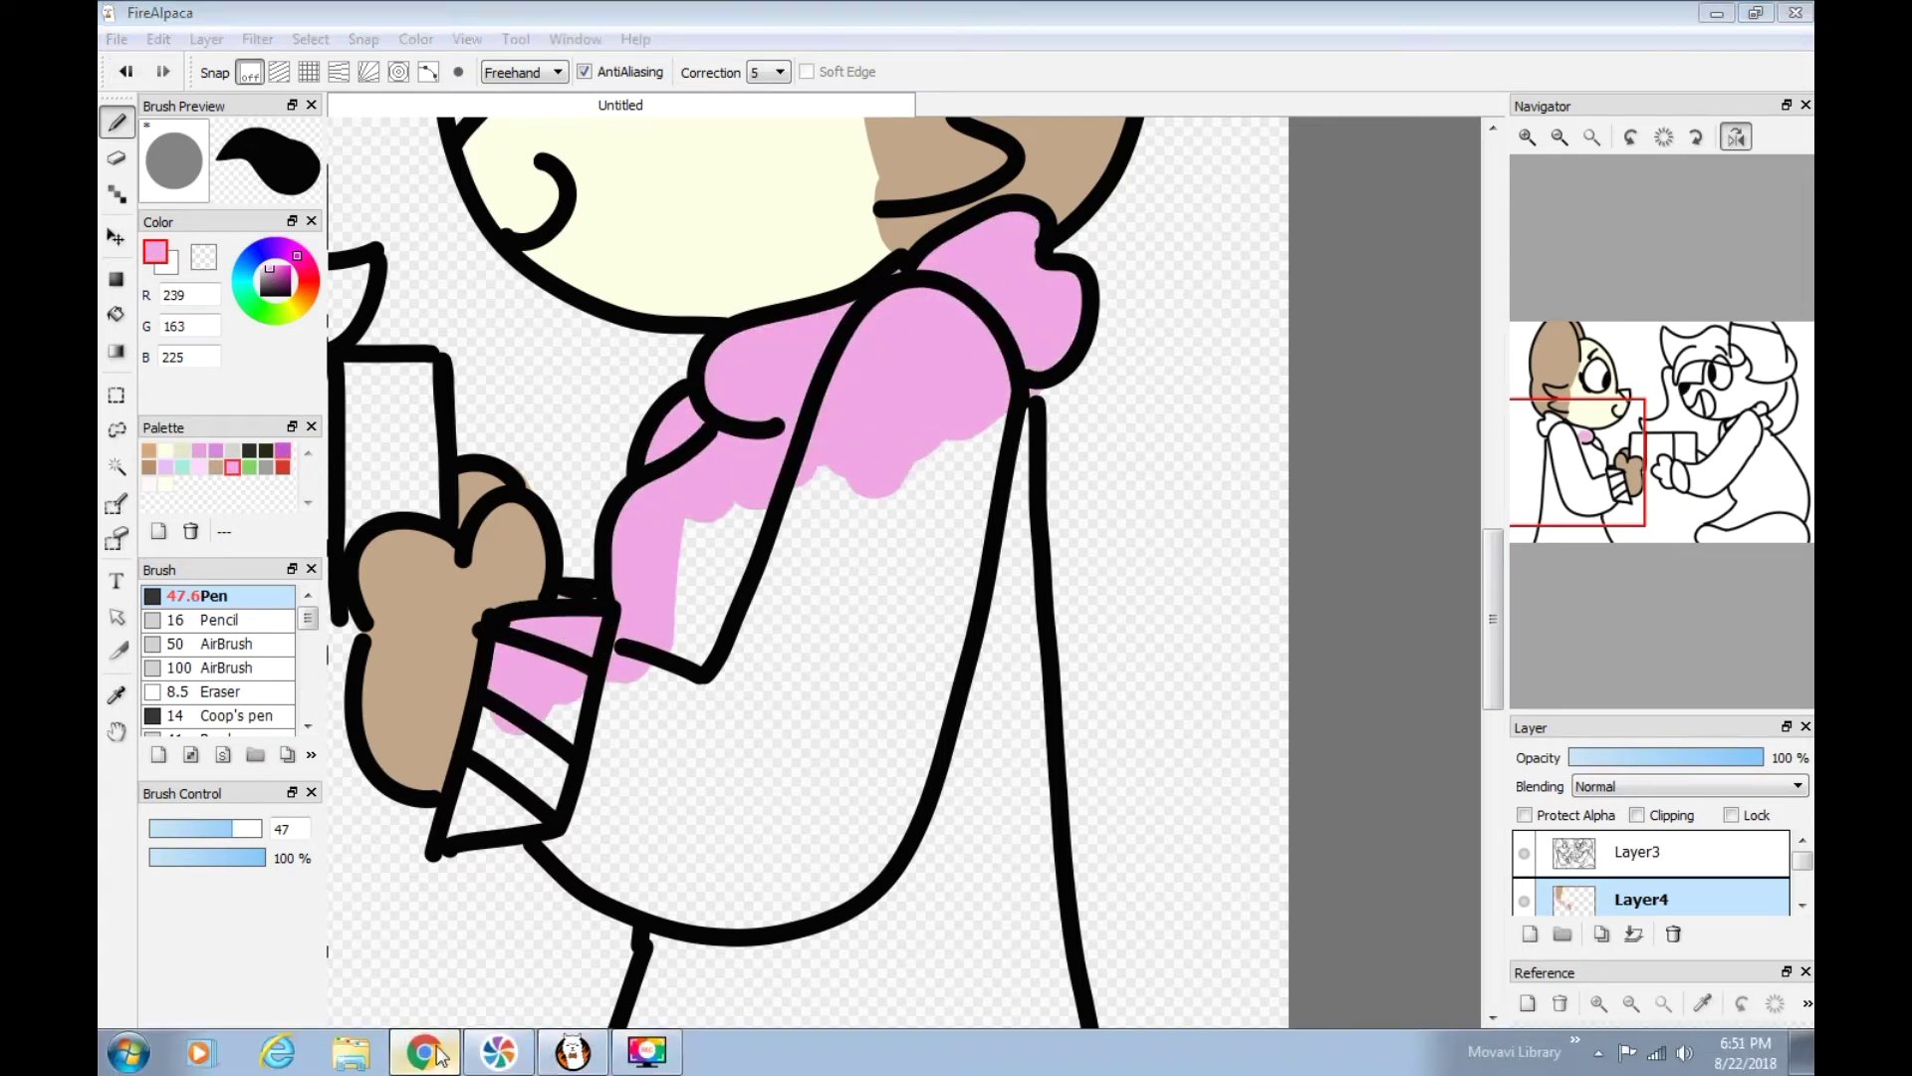
Switch to Chrome and look through the suggested videos and comments on the open YouTube page.
left_click(425, 1051)
left_click_drag(1802, 423, 1791, 503)
scroll(1796, 503, "down", 1)
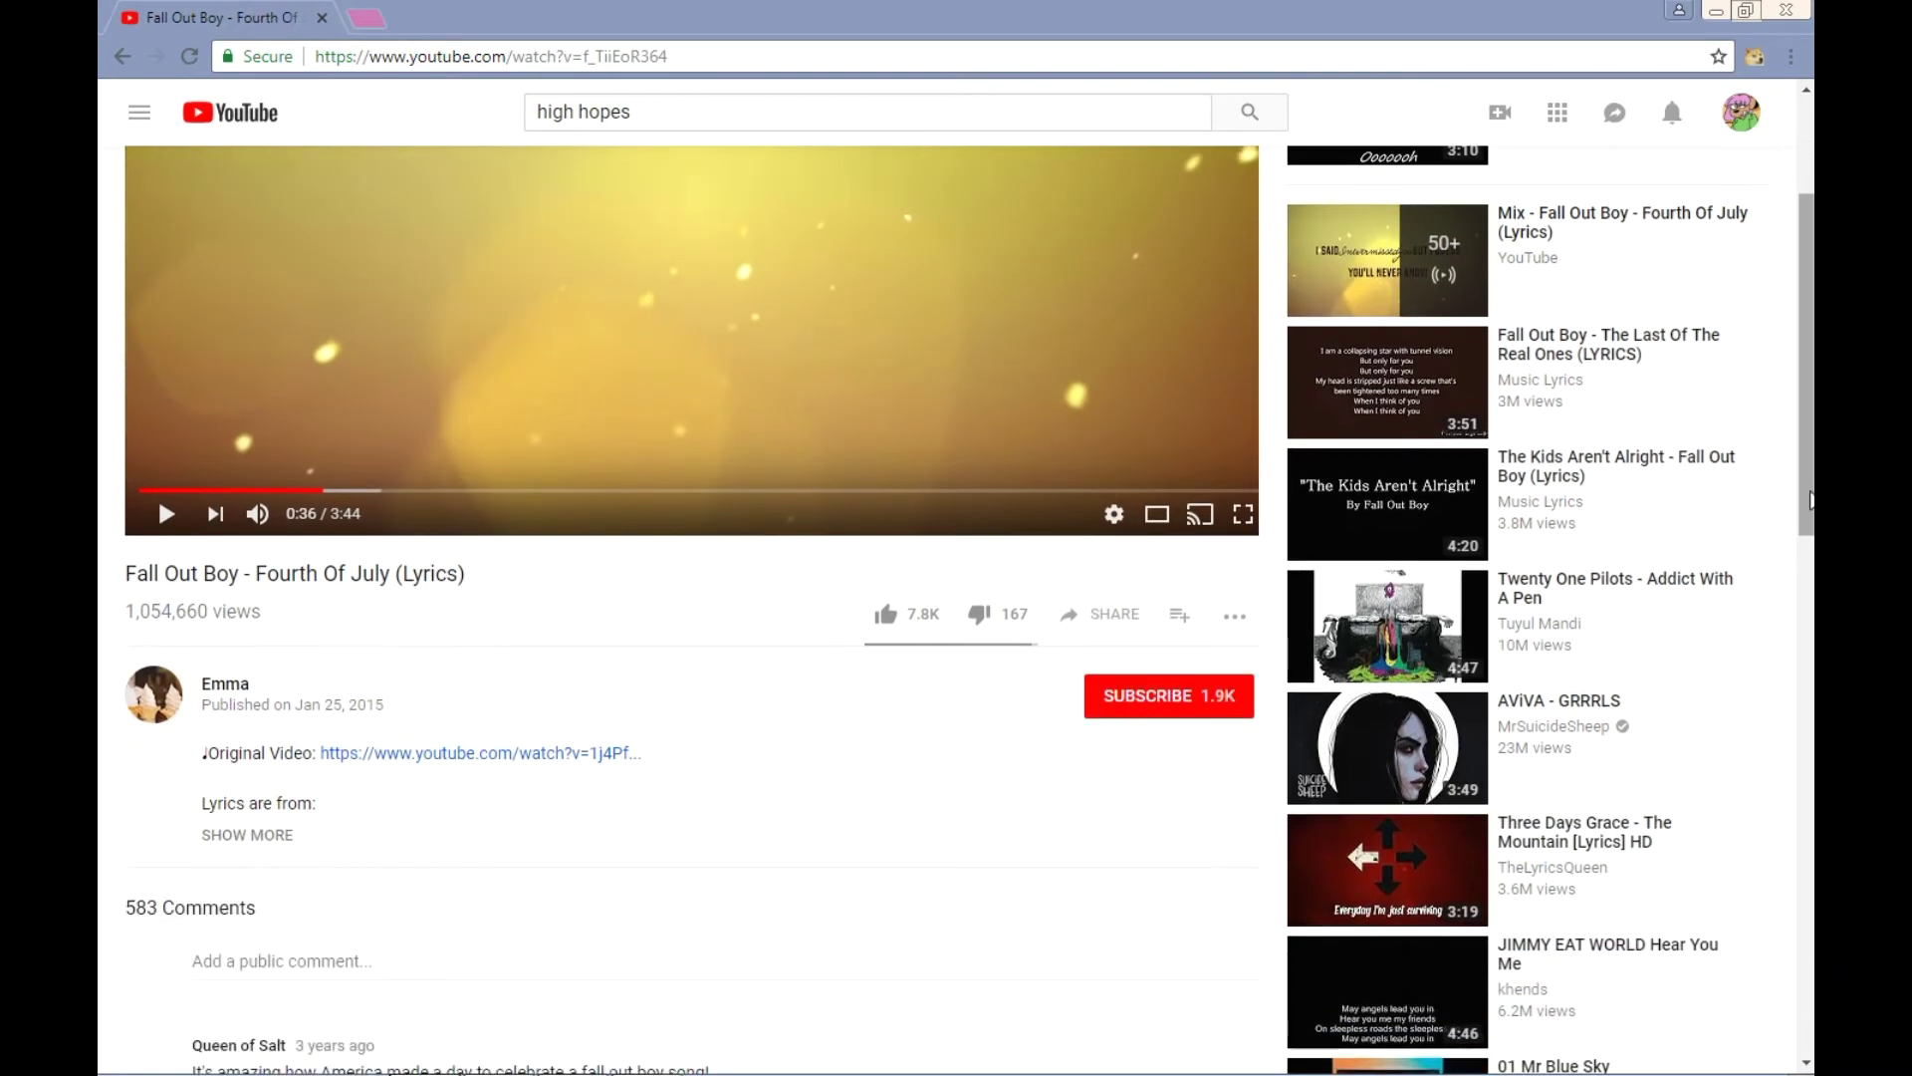
scroll(1808, 448, "down", 2)
scroll(1807, 443, "down", 8)
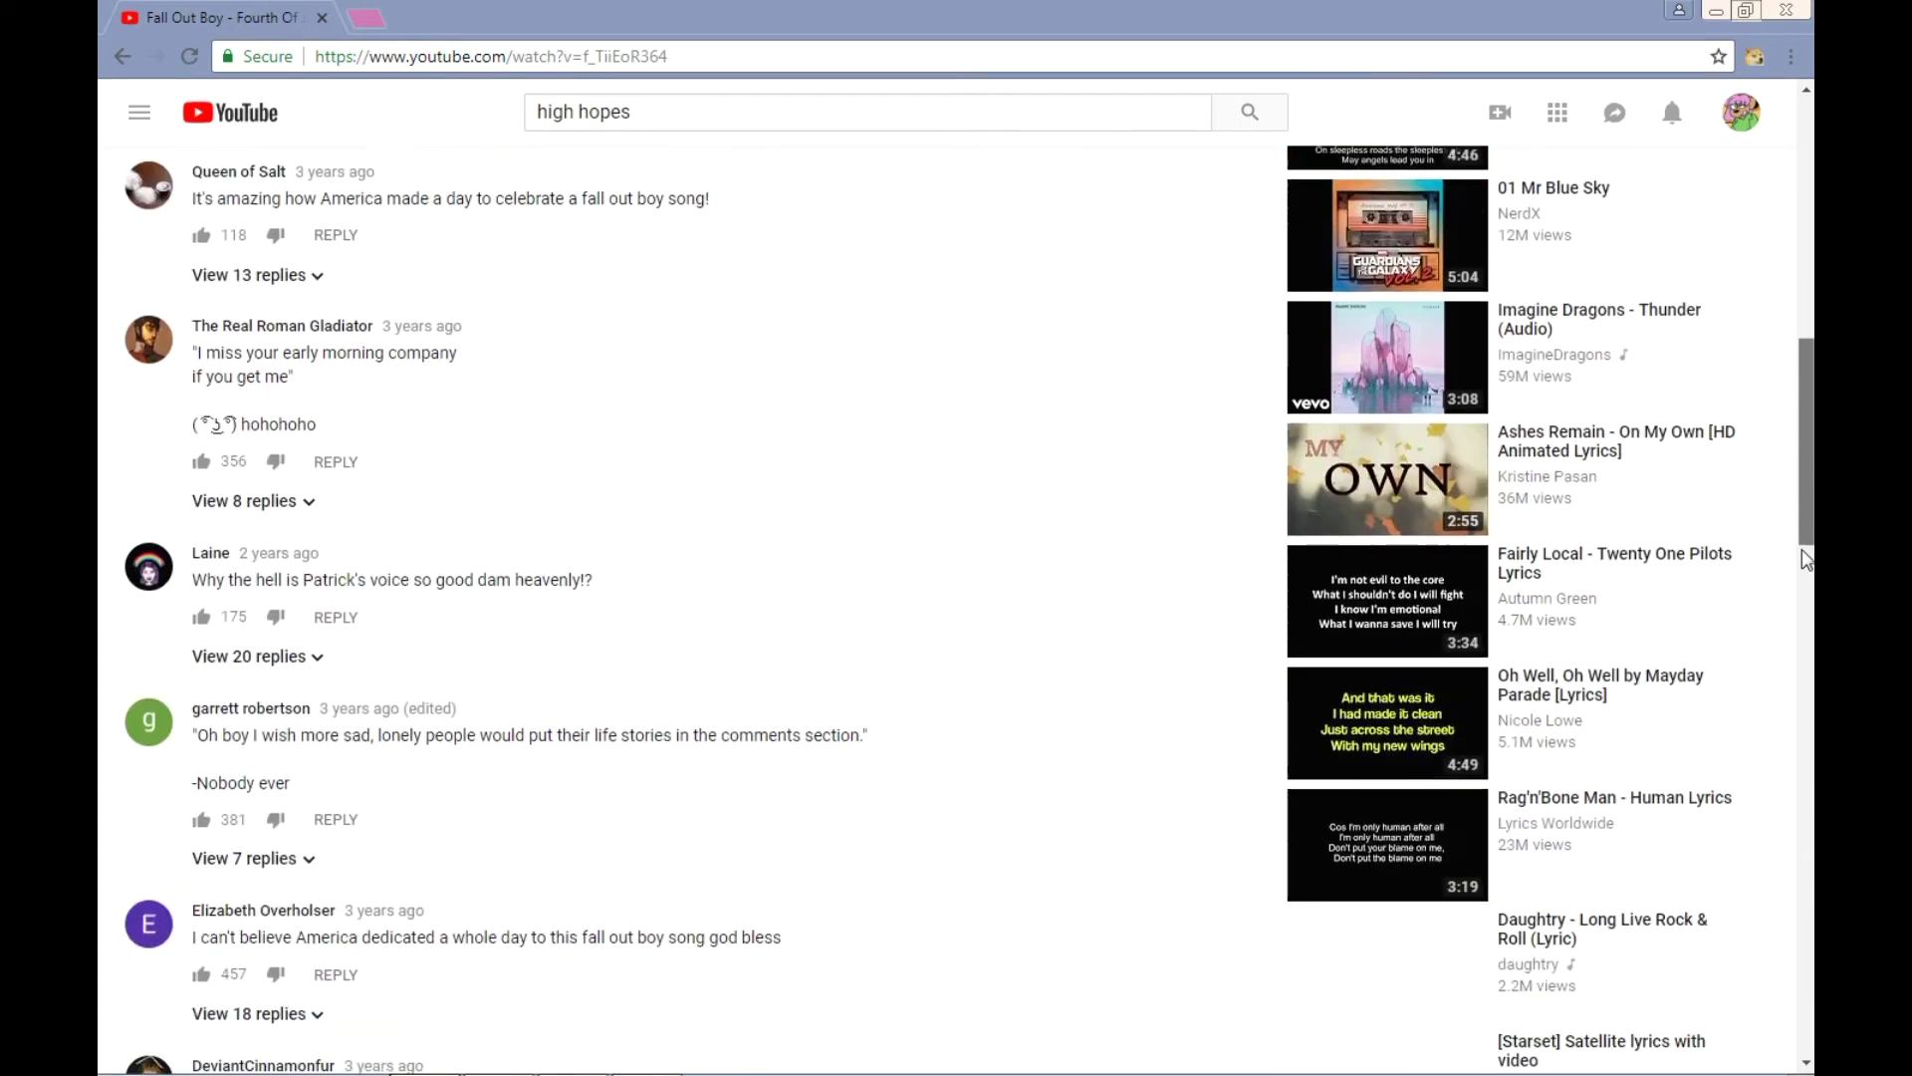
scroll(1798, 593, "down", 6)
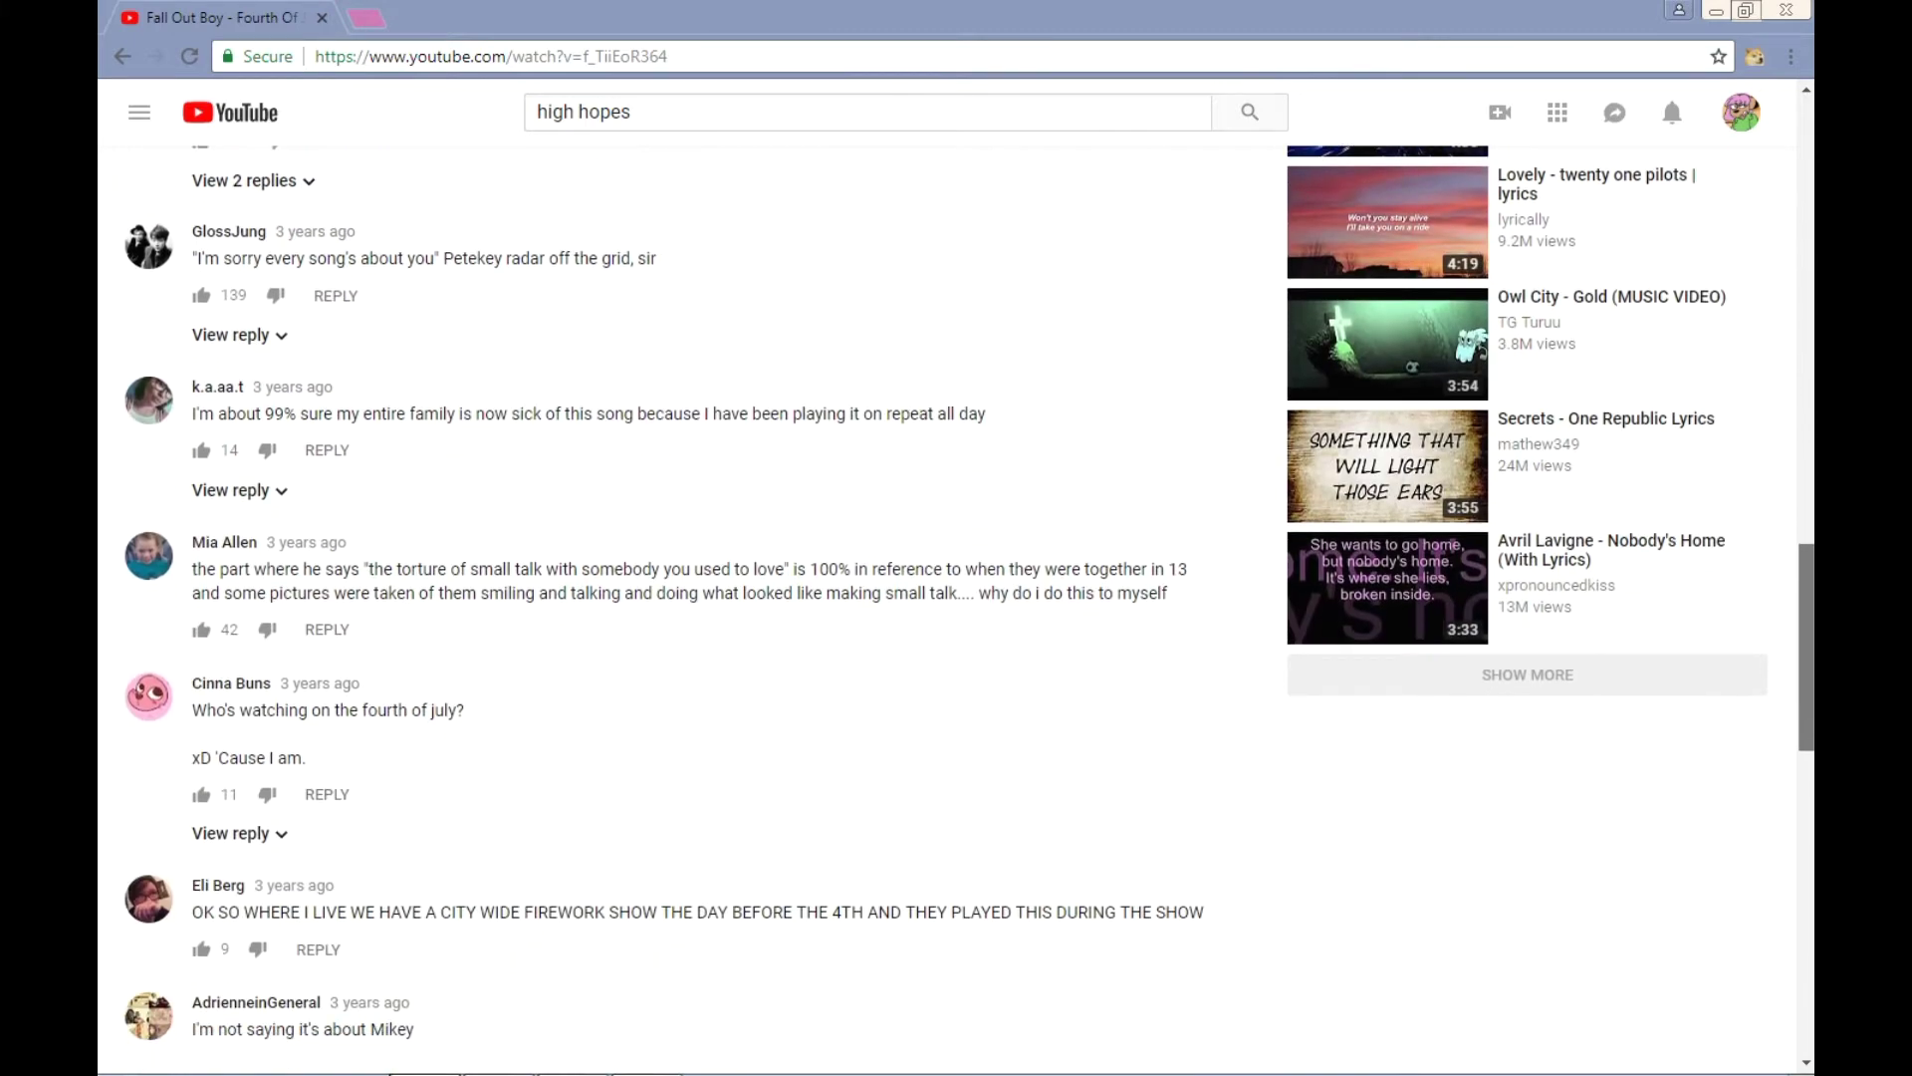
left_click_drag(1805, 661, 1771, 128)
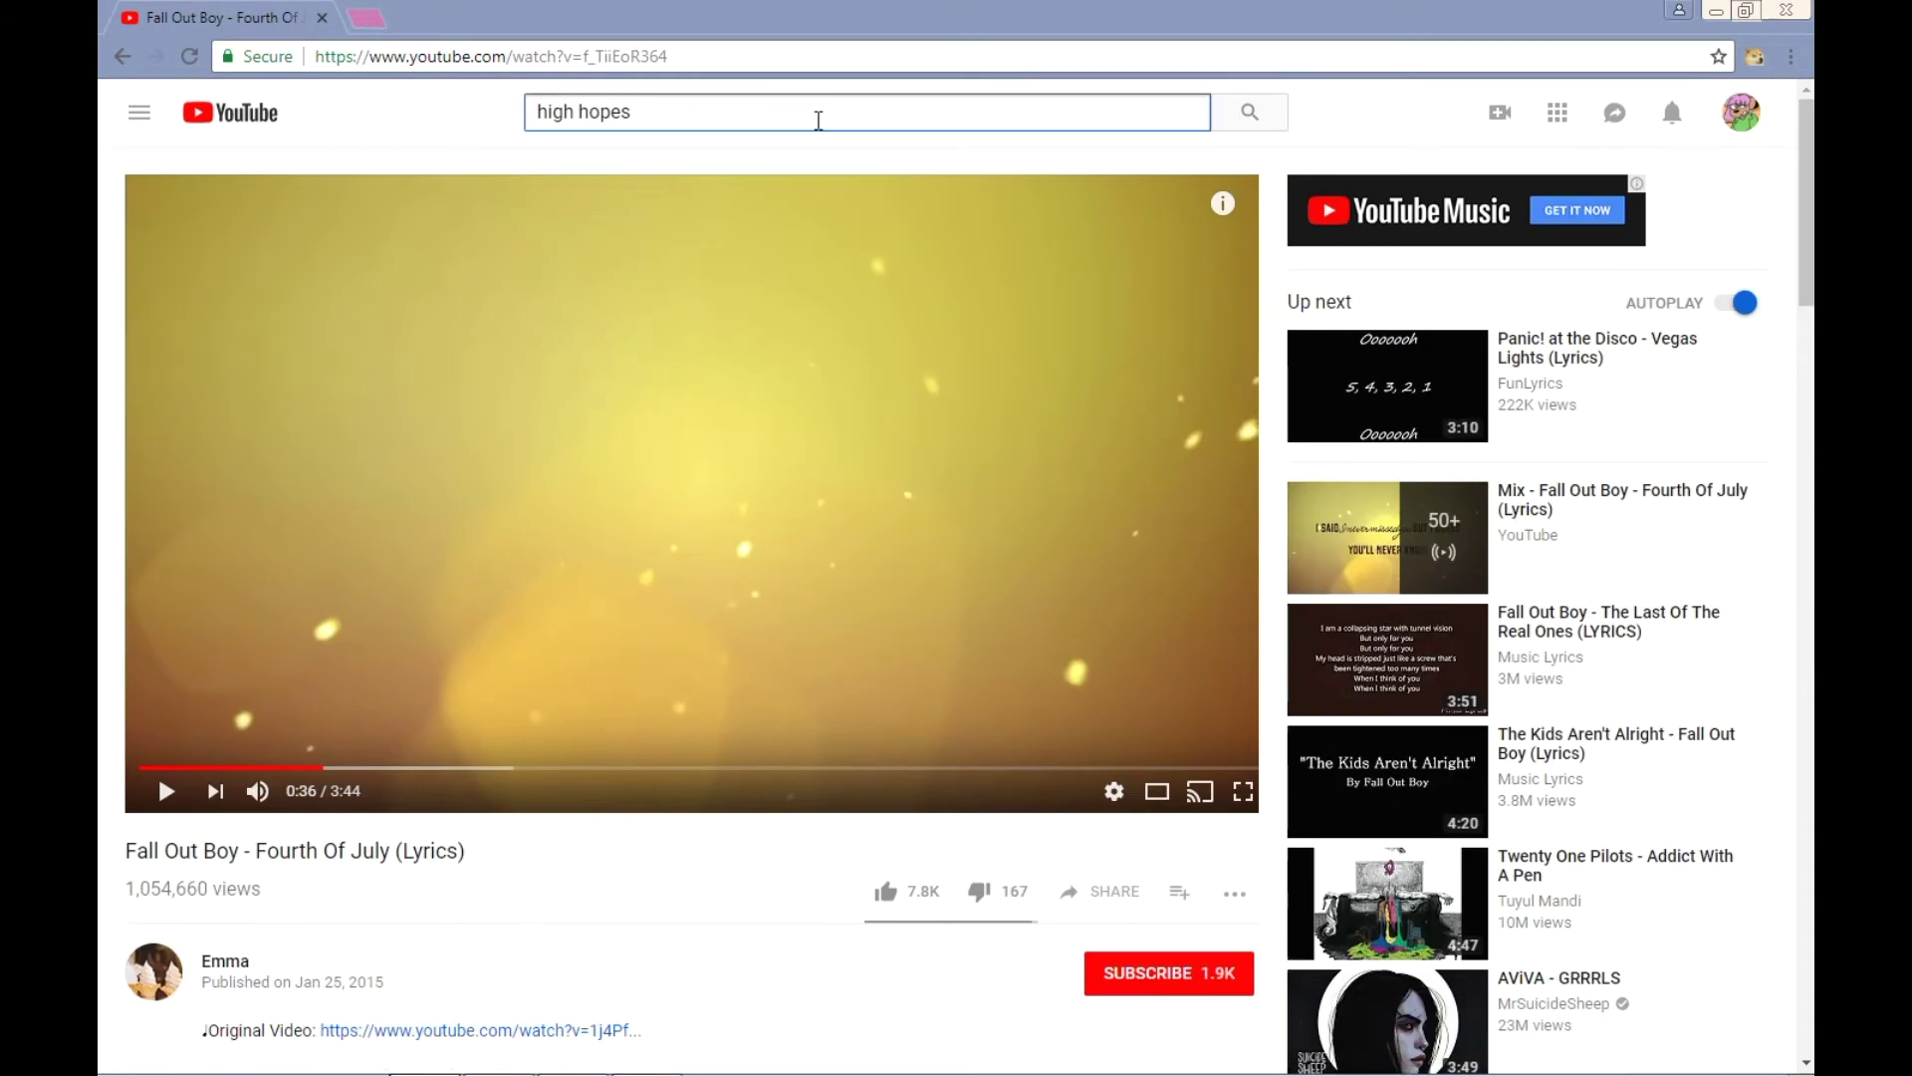
Search YouTube for "stressed out" and play the twenty one pilots lyrics video of Stressed Out.
key("BackSpace")
key("BackSpace")
key("BackSpace")
key("BackSpace")
key("BackSpace")
key("BackSpace")
key("BackSpace")
key("BackSpace")
key("BackSpace")
key("BackSpace")
key("BackSpace")
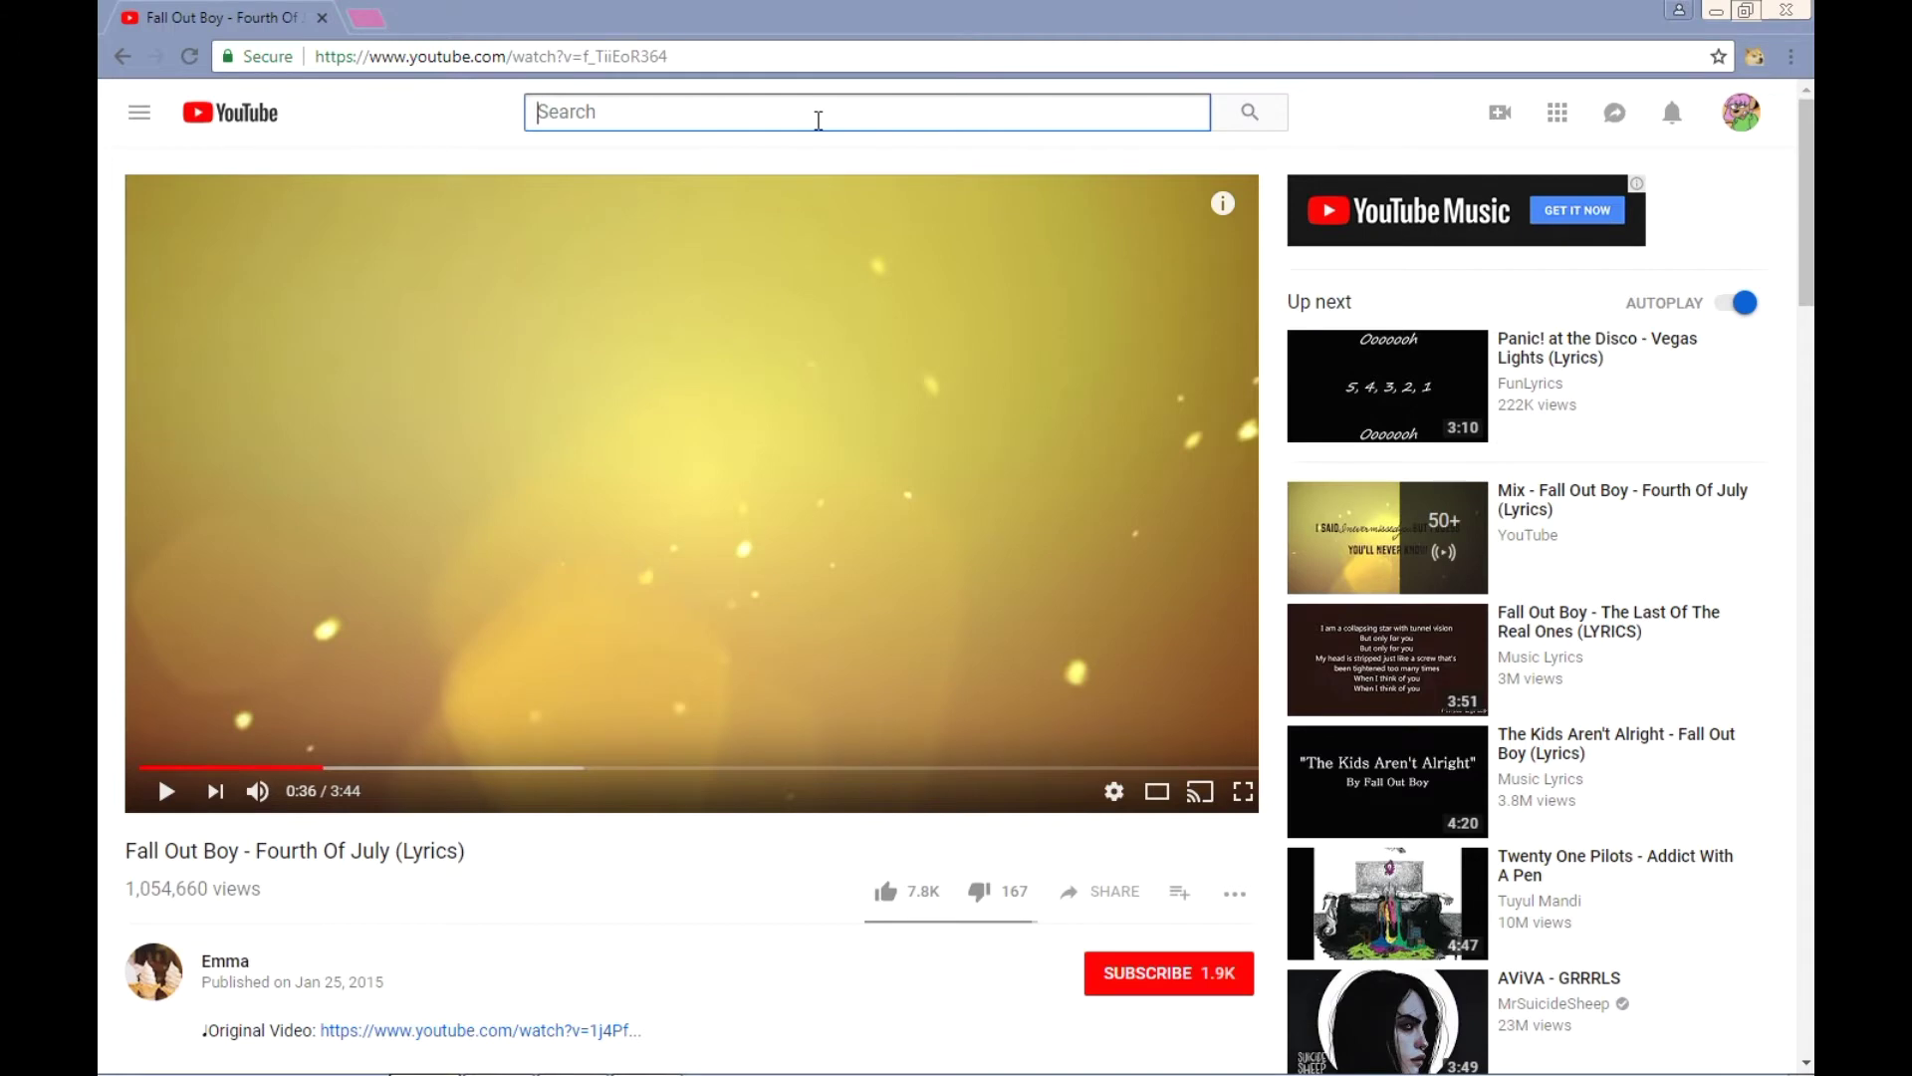
type("stressed out")
key("Return")
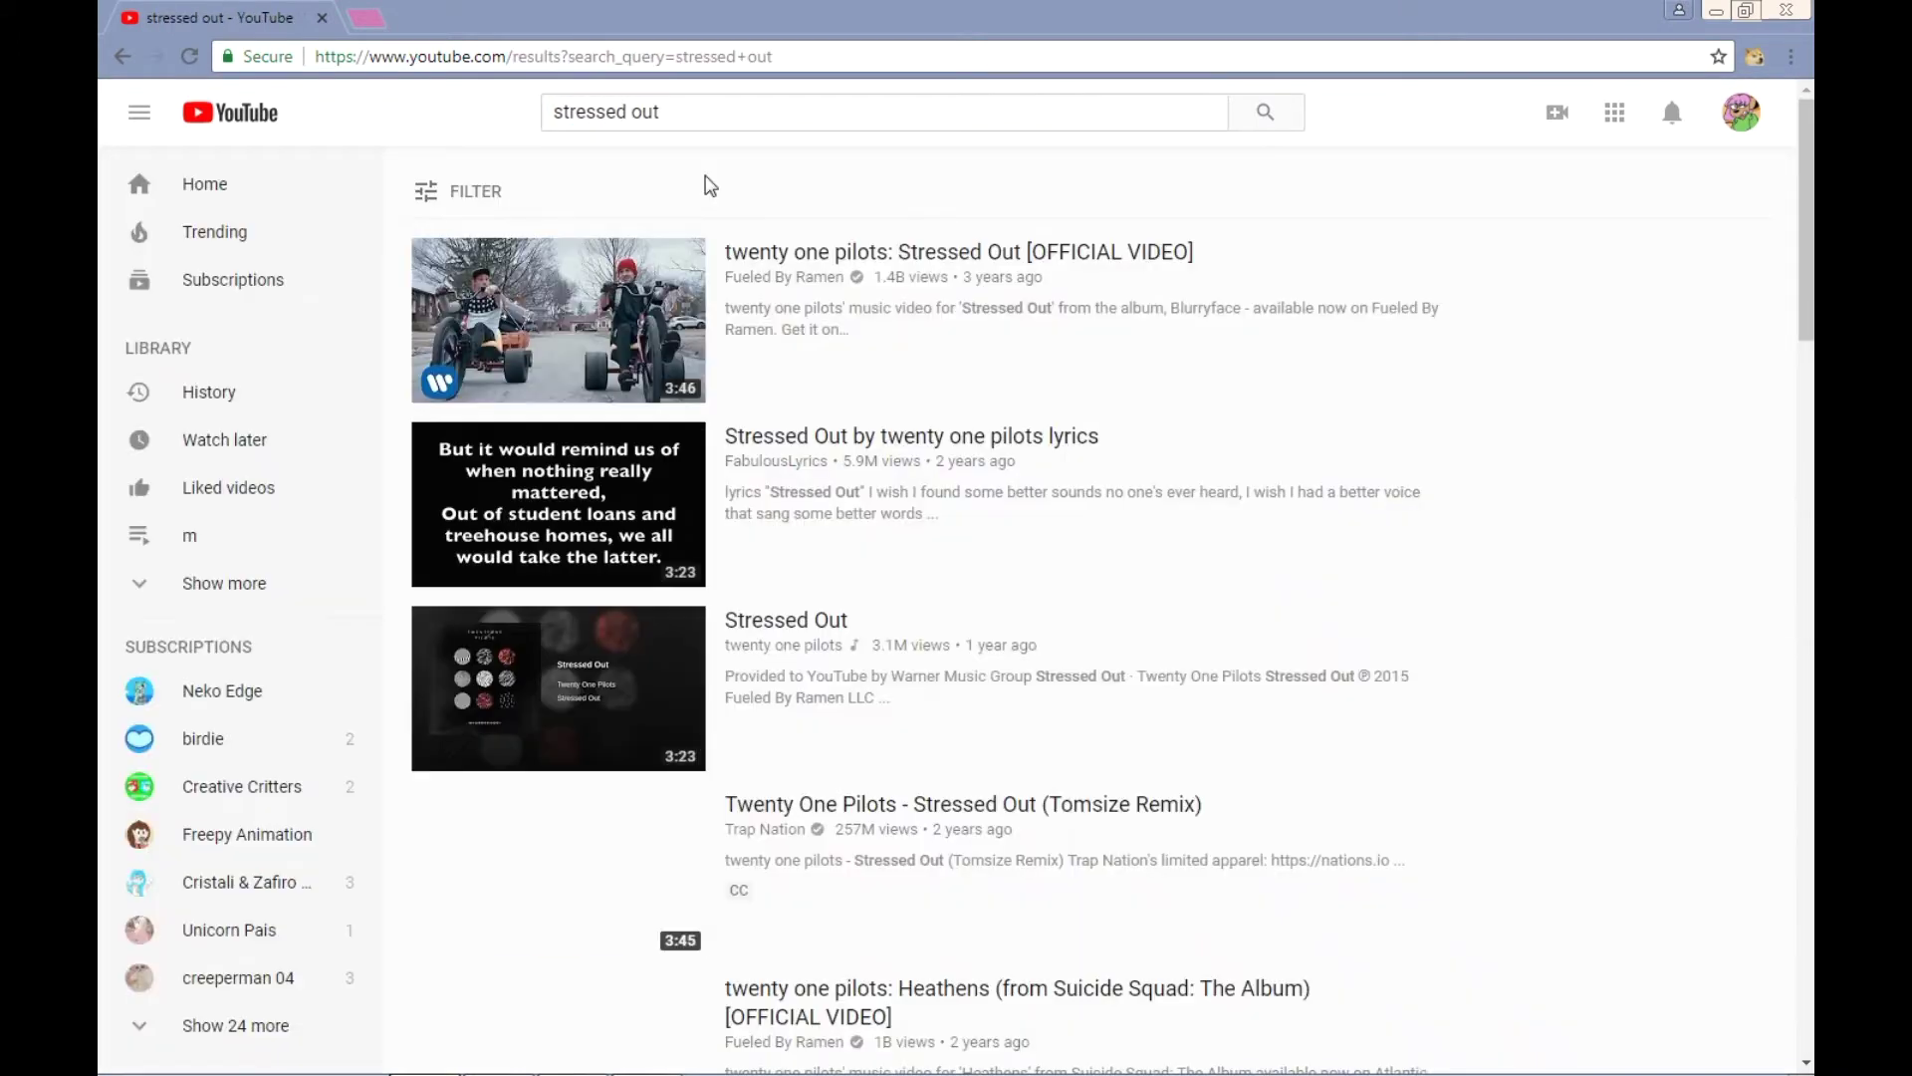
left_click(657, 543)
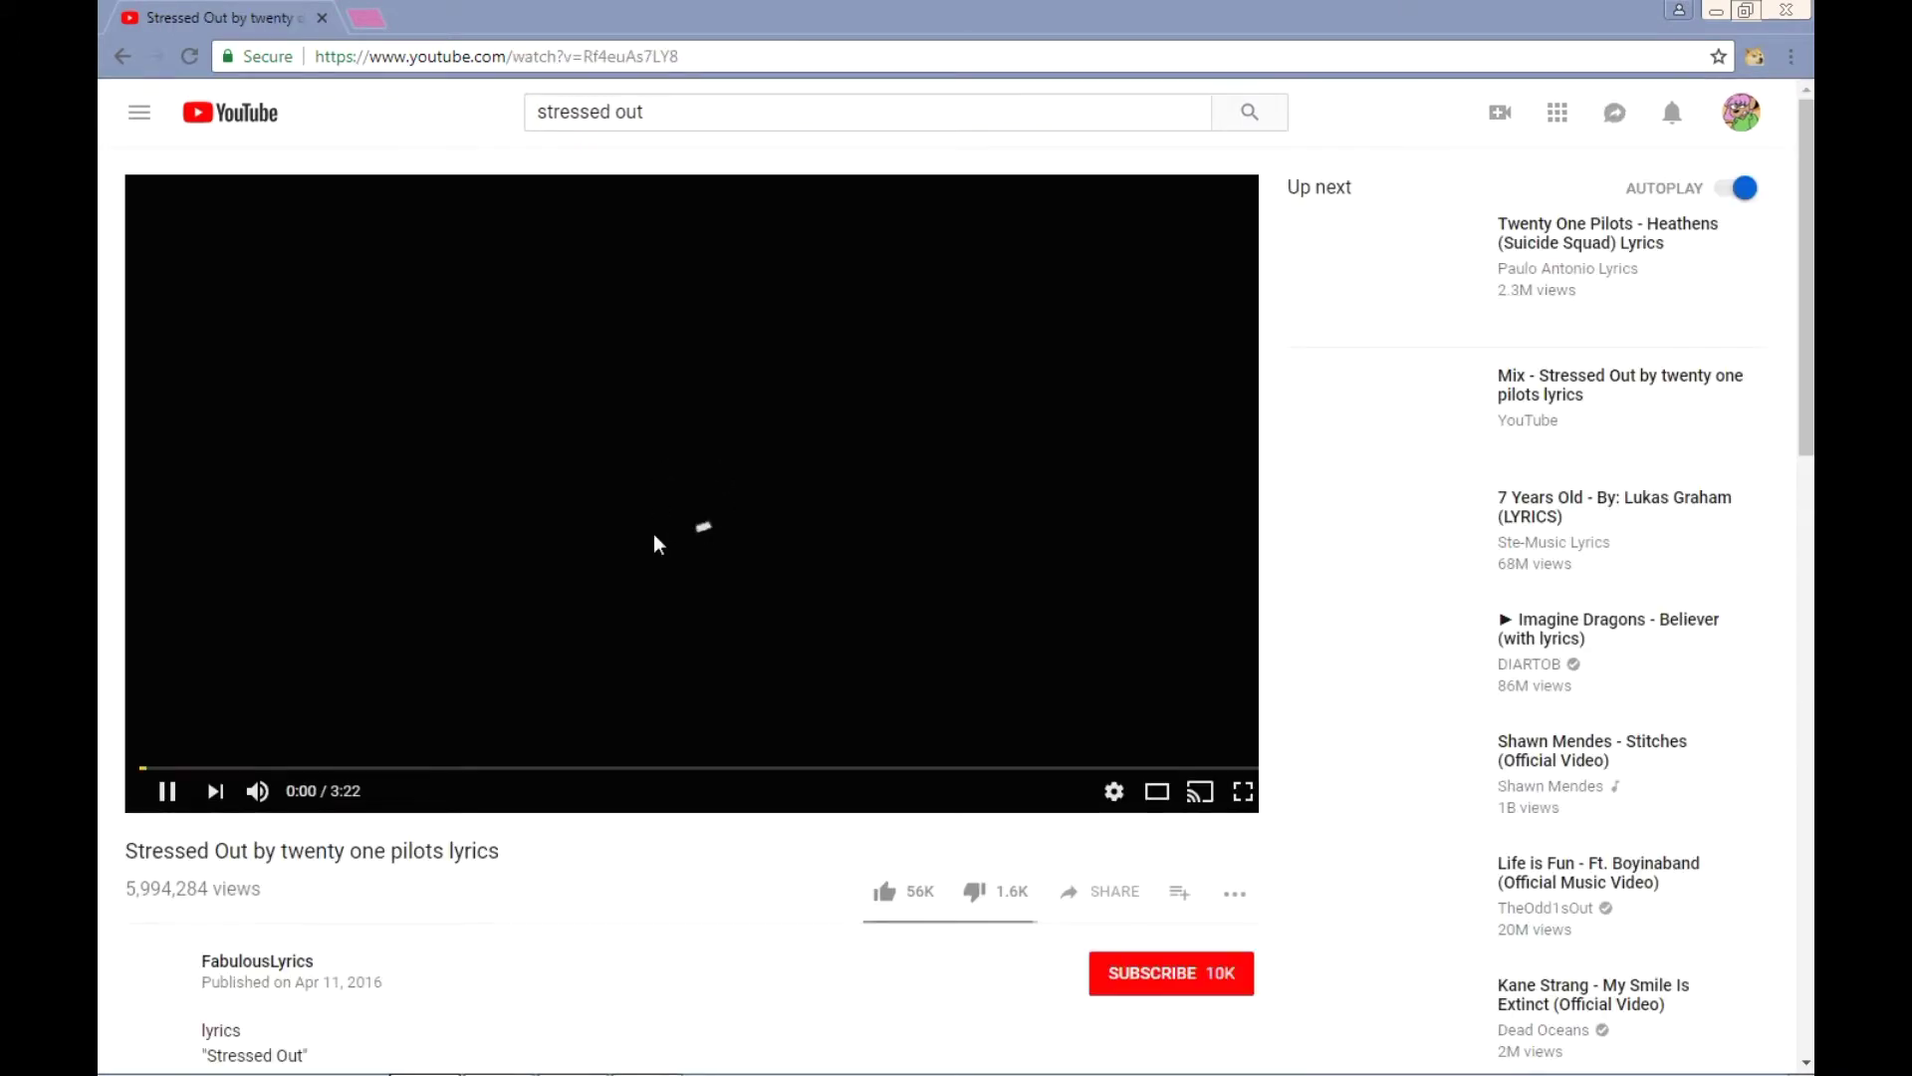
Return to FireAlpaca and fill the rest of the brown-eared character's sleeve, cuff and body with pink.
left_click_drag(657, 732, 616, 683)
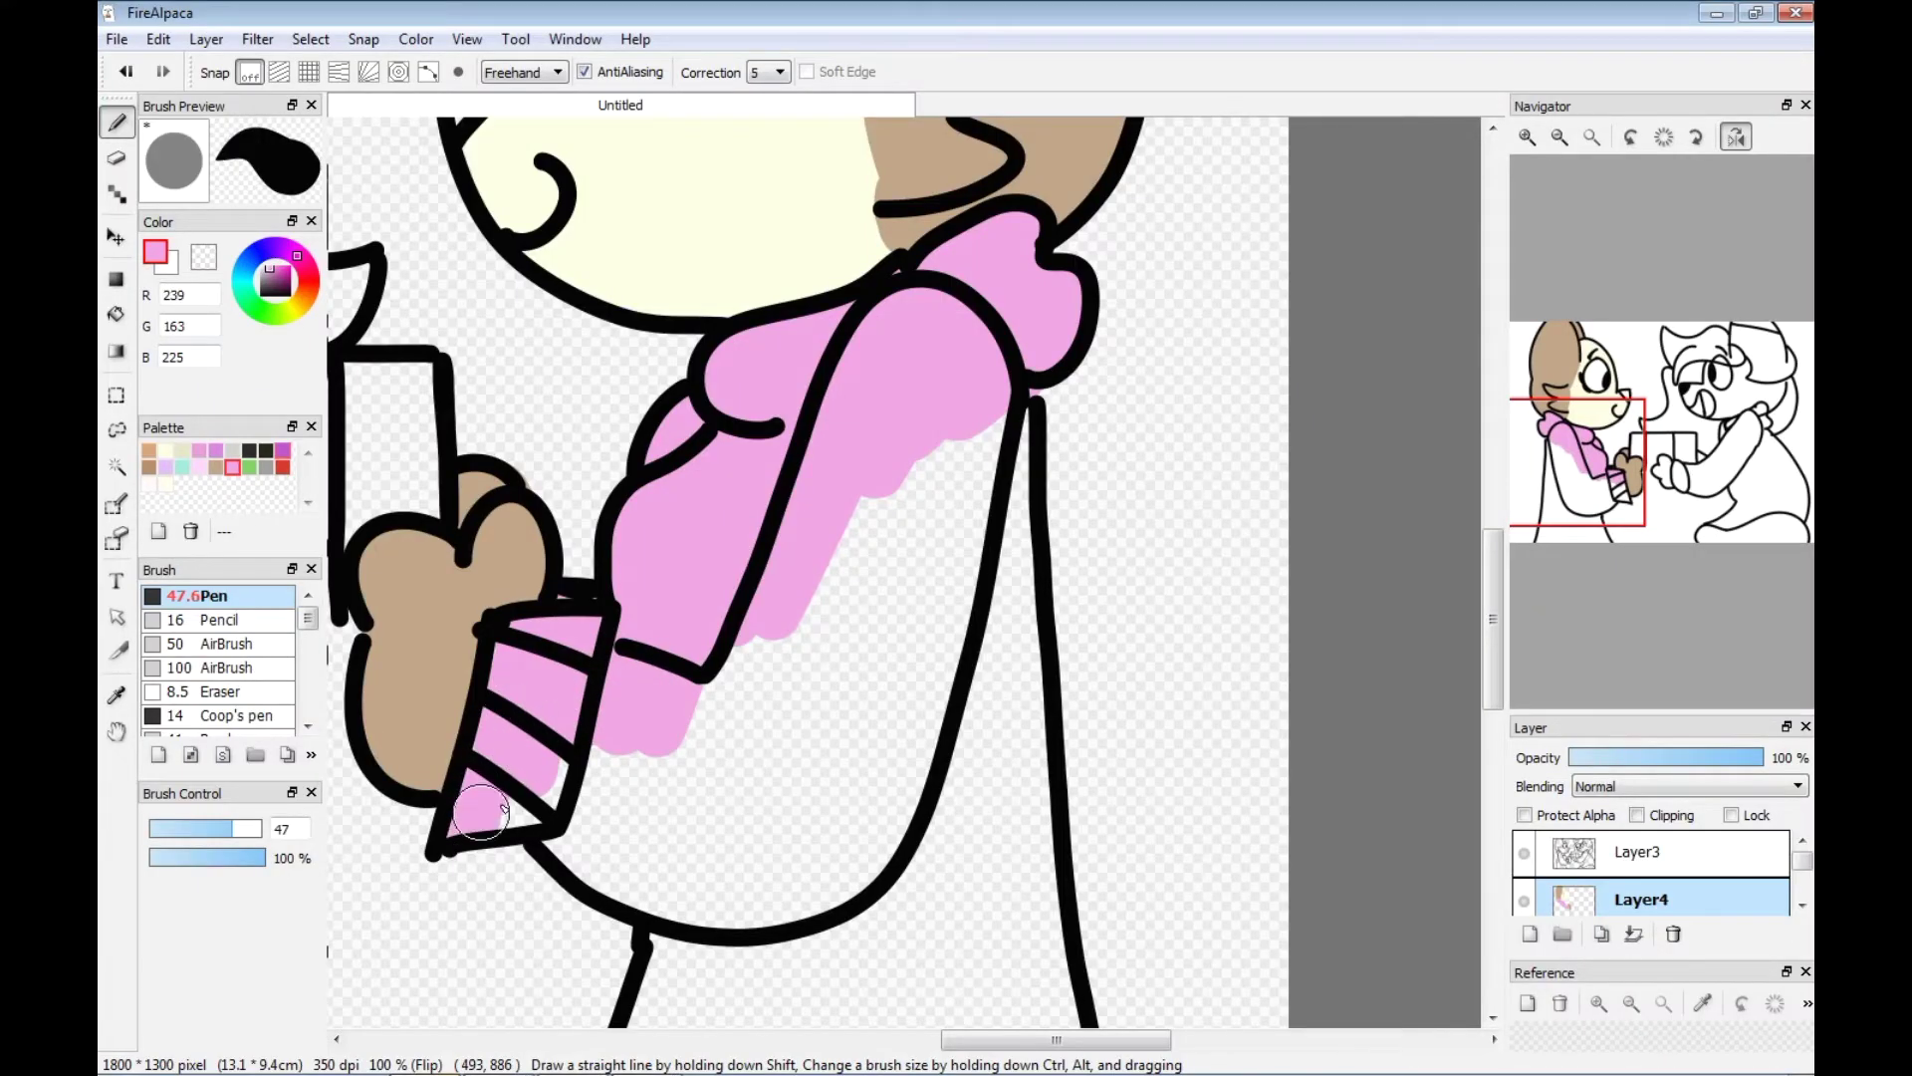
mouse_move(481, 812)
left_mouse_down()
mouse_move(875, 478)
mouse_move(971, 578)
mouse_move(594, 794)
mouse_move(846, 869)
mouse_move(766, 800)
left_mouse_up()
left_click_drag(894, 807, 922, 972)
scroll(1331, 619, "down", 3)
mouse_move(703, 598)
left_mouse_down()
mouse_move(641, 696)
mouse_move(772, 707)
mouse_move(956, 887)
mouse_move(1049, 760)
mouse_move(986, 247)
left_mouse_up()
Paint the front hair of the other character pale pink (251, 213, 249), from the forehead down to the box.
left_click_drag(981, 1039, 797, 1036)
left_click_drag(1491, 752, 1474, 557)
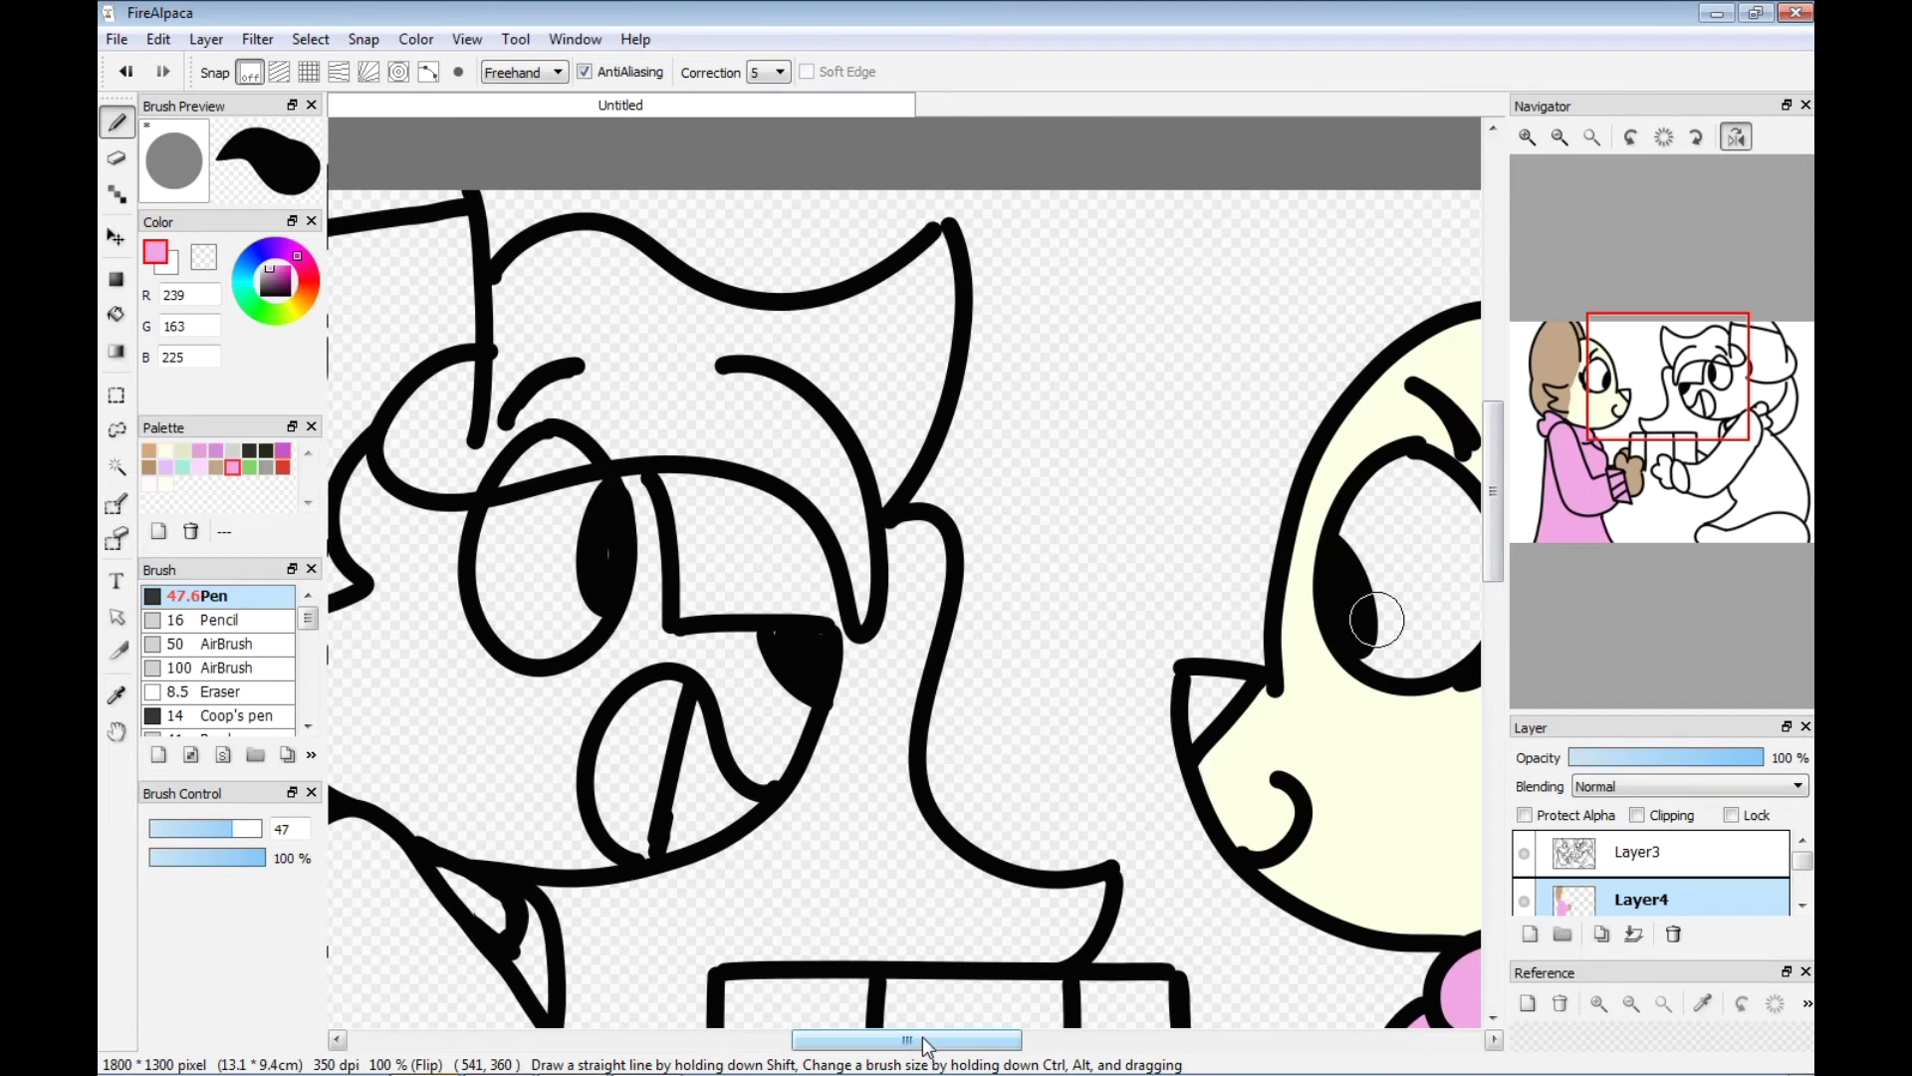
left_click_drag(923, 1038, 892, 1037)
mouse_move(729, 320)
left_mouse_down()
mouse_move(768, 279)
mouse_move(1029, 341)
left_mouse_up()
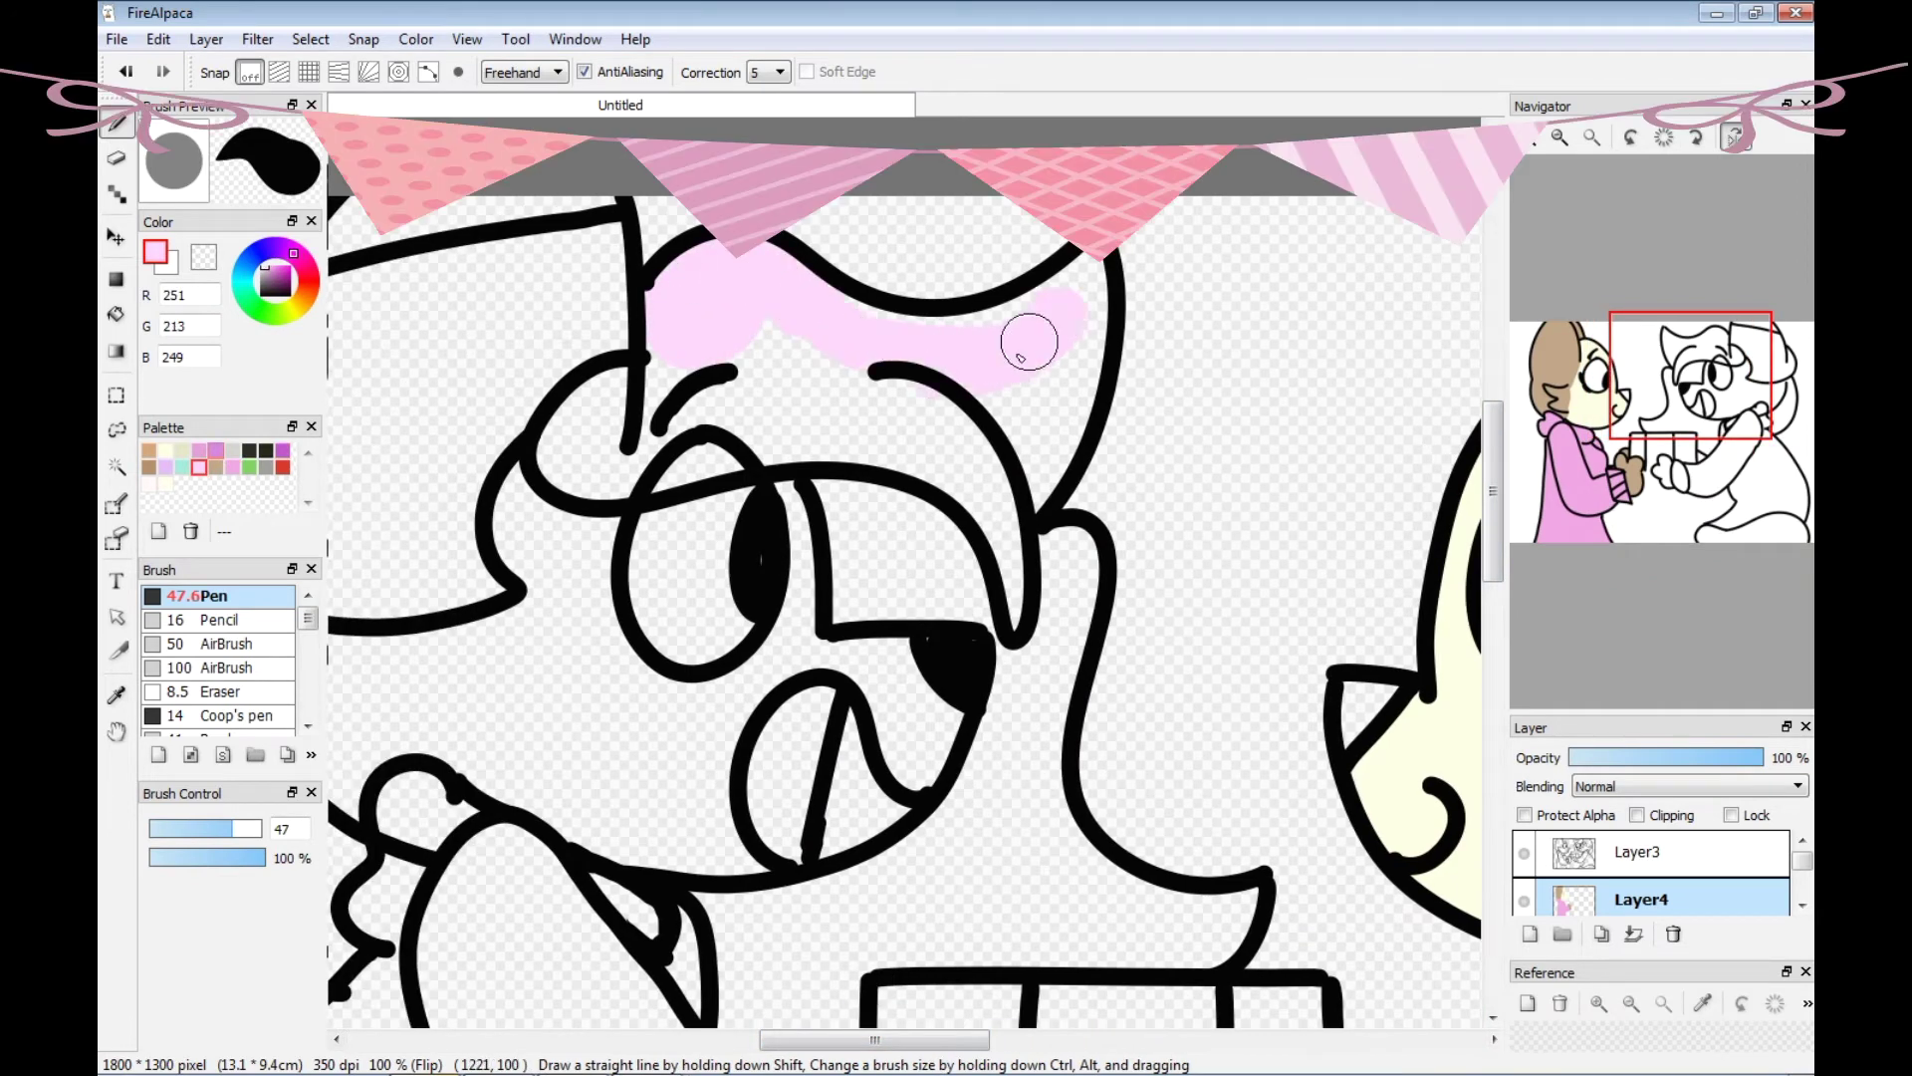
mouse_move(611, 396)
left_mouse_down()
mouse_move(598, 448)
mouse_move(876, 419)
mouse_move(1037, 362)
mouse_move(976, 477)
mouse_move(1007, 597)
mouse_move(853, 495)
mouse_move(948, 597)
mouse_move(1016, 734)
left_mouse_up()
scroll(1011, 537, "down", 3)
mouse_move(1012, 428)
left_mouse_down()
mouse_move(947, 521)
mouse_move(726, 595)
mouse_move(777, 683)
mouse_move(840, 696)
mouse_move(1204, 611)
mouse_move(1075, 540)
left_mouse_up()
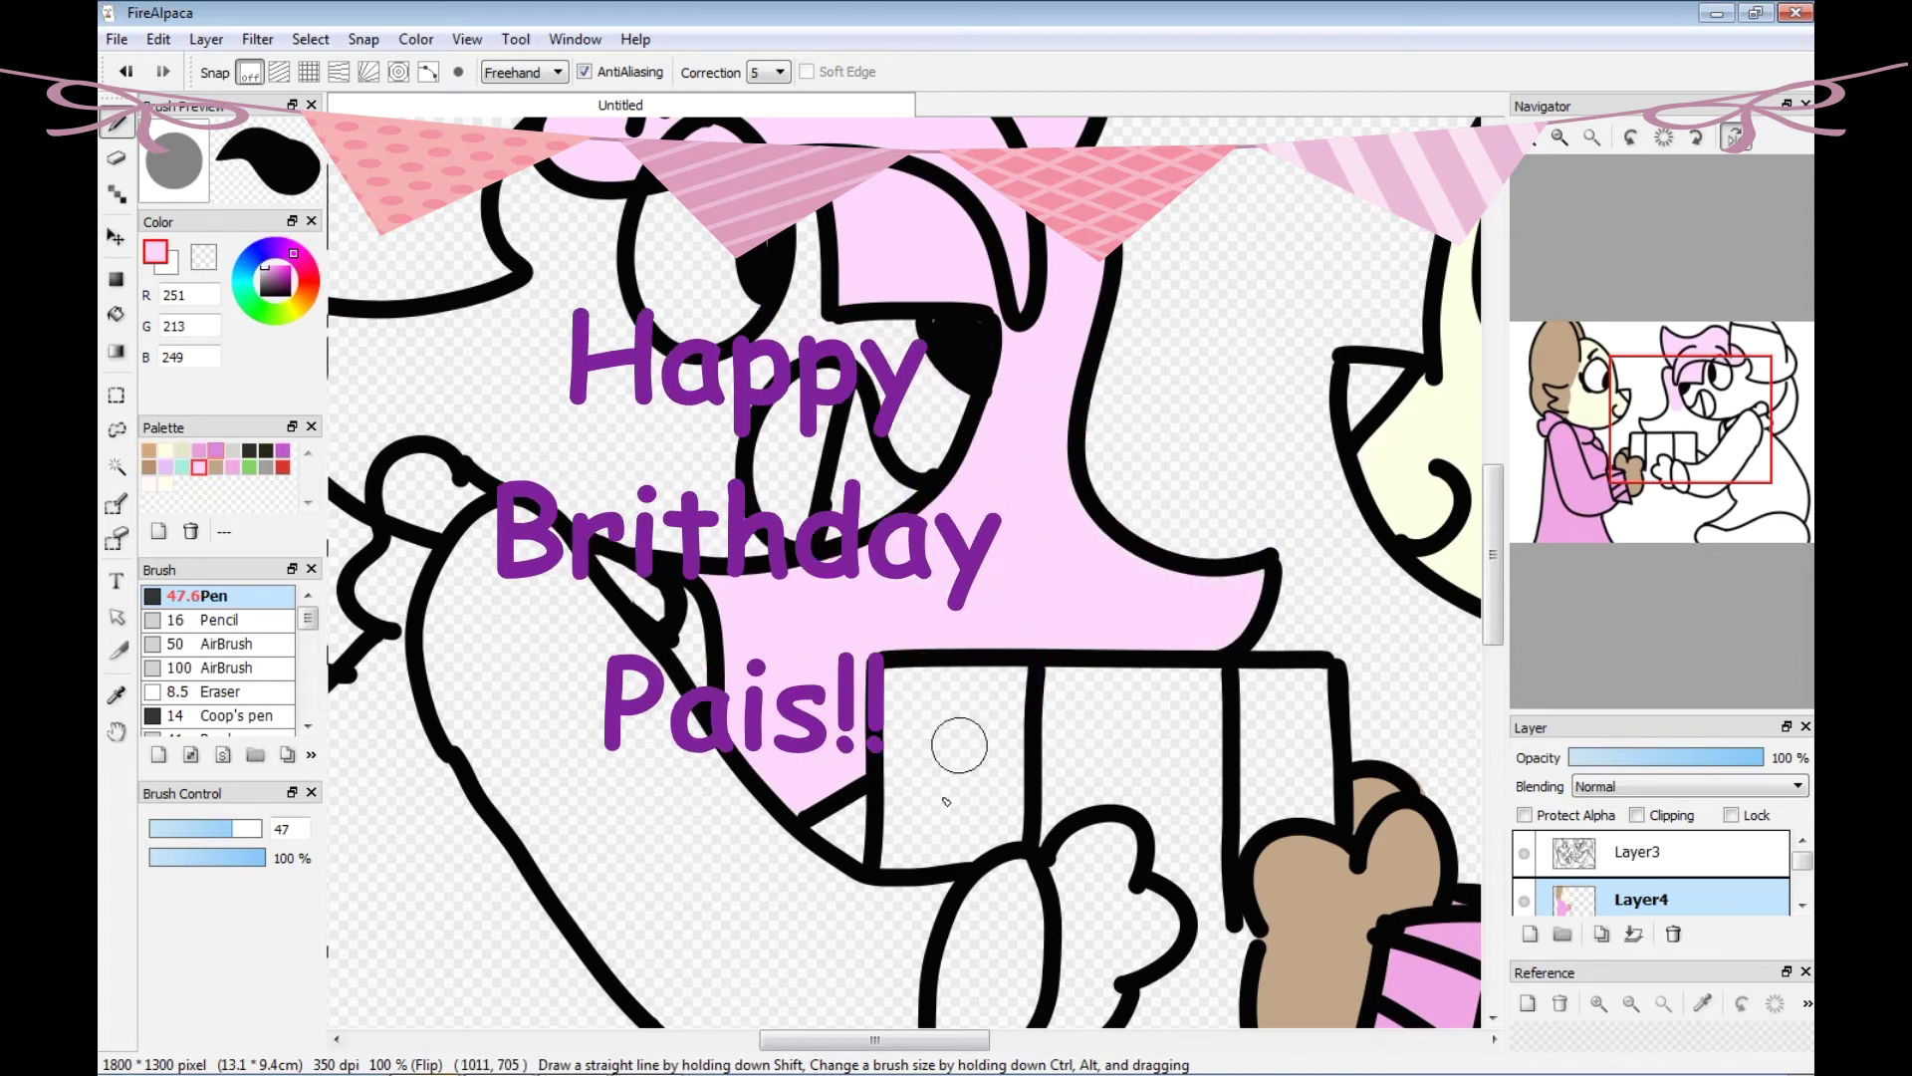
Fill the same character's hair behind the head and around the base of the ear with pale pink.
scroll(956, 738, "left", 3)
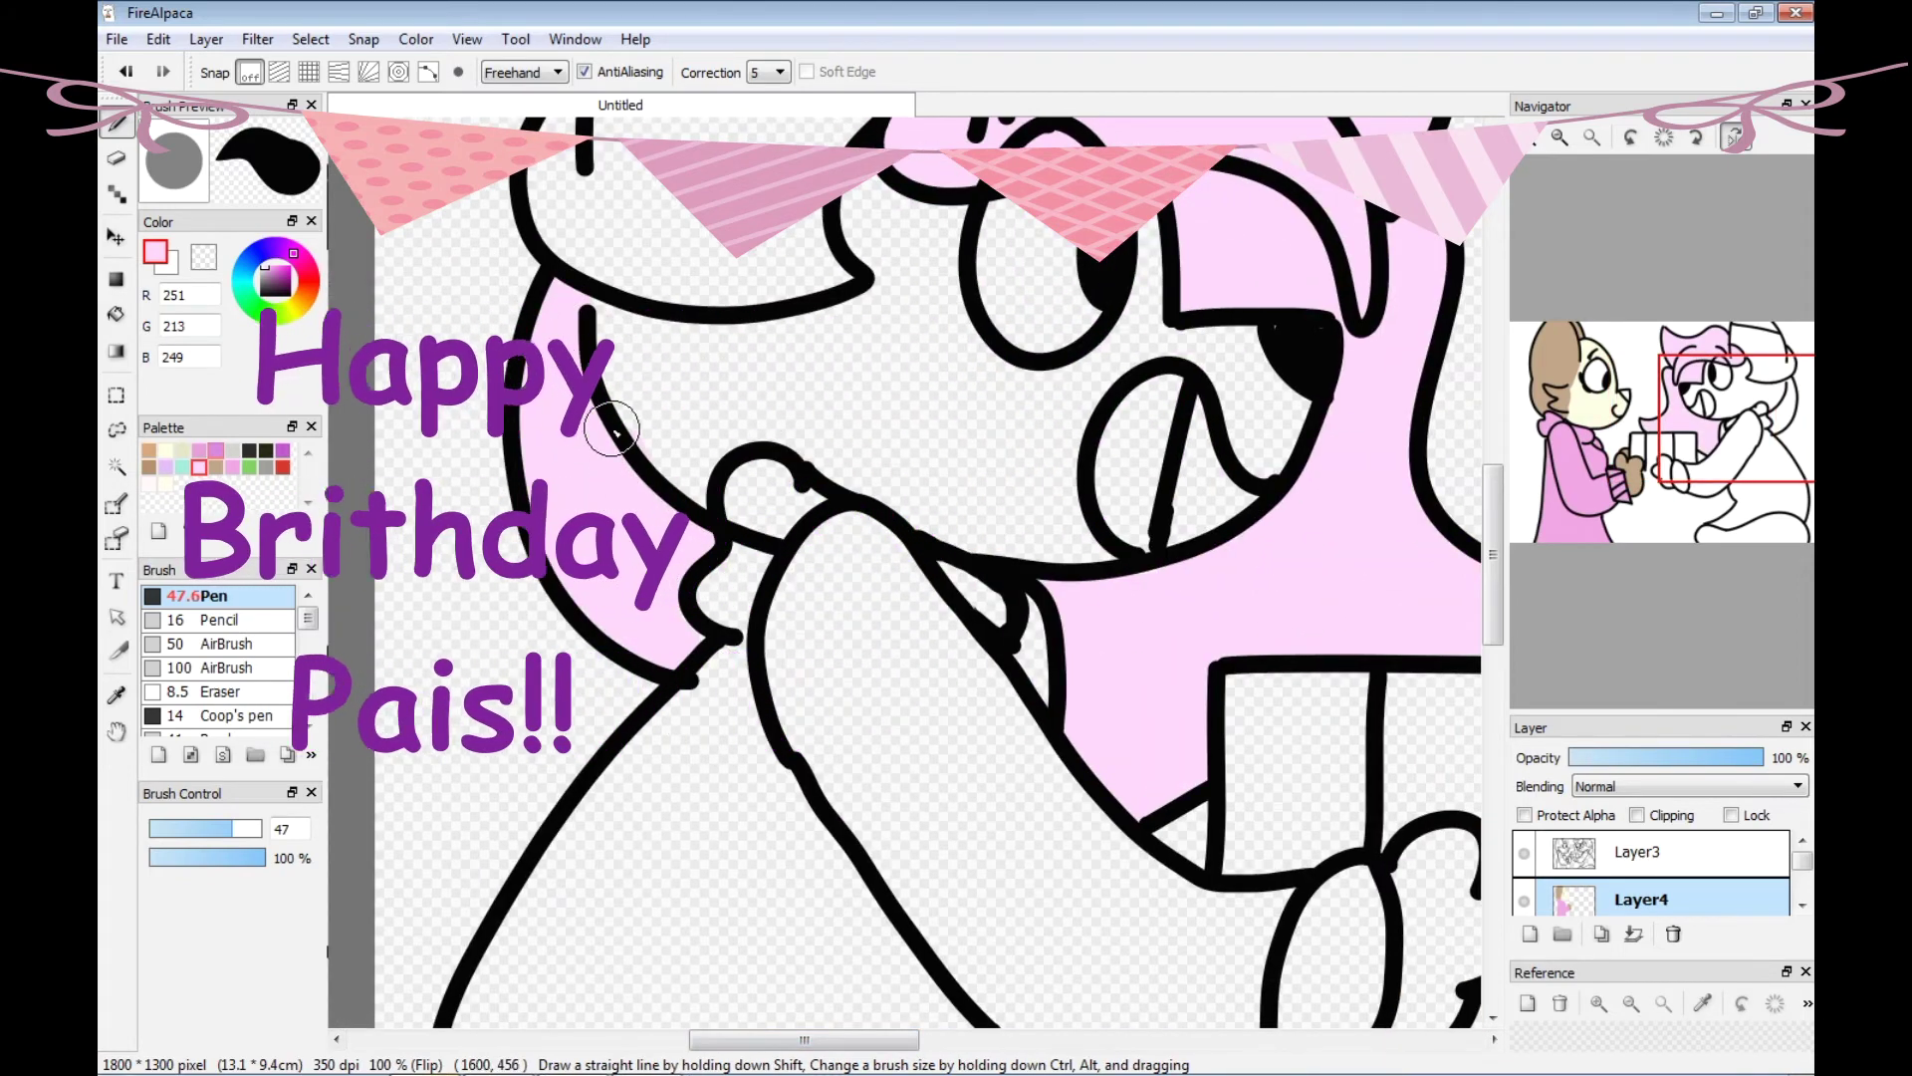
scroll(637, 637, "up", 4)
mouse_move(595, 614)
left_mouse_down()
mouse_move(619, 461)
mouse_move(610, 517)
mouse_move(802, 585)
mouse_move(836, 557)
left_mouse_up()
Paint the pink-haired character's ear tan (213, 165, 121) below its tip, undoing stray strokes at the hair edge.
left_click(149, 450)
mouse_move(685, 353)
left_mouse_down()
mouse_move(656, 469)
mouse_move(940, 394)
mouse_move(965, 294)
mouse_move(926, 408)
mouse_move(687, 442)
left_mouse_up()
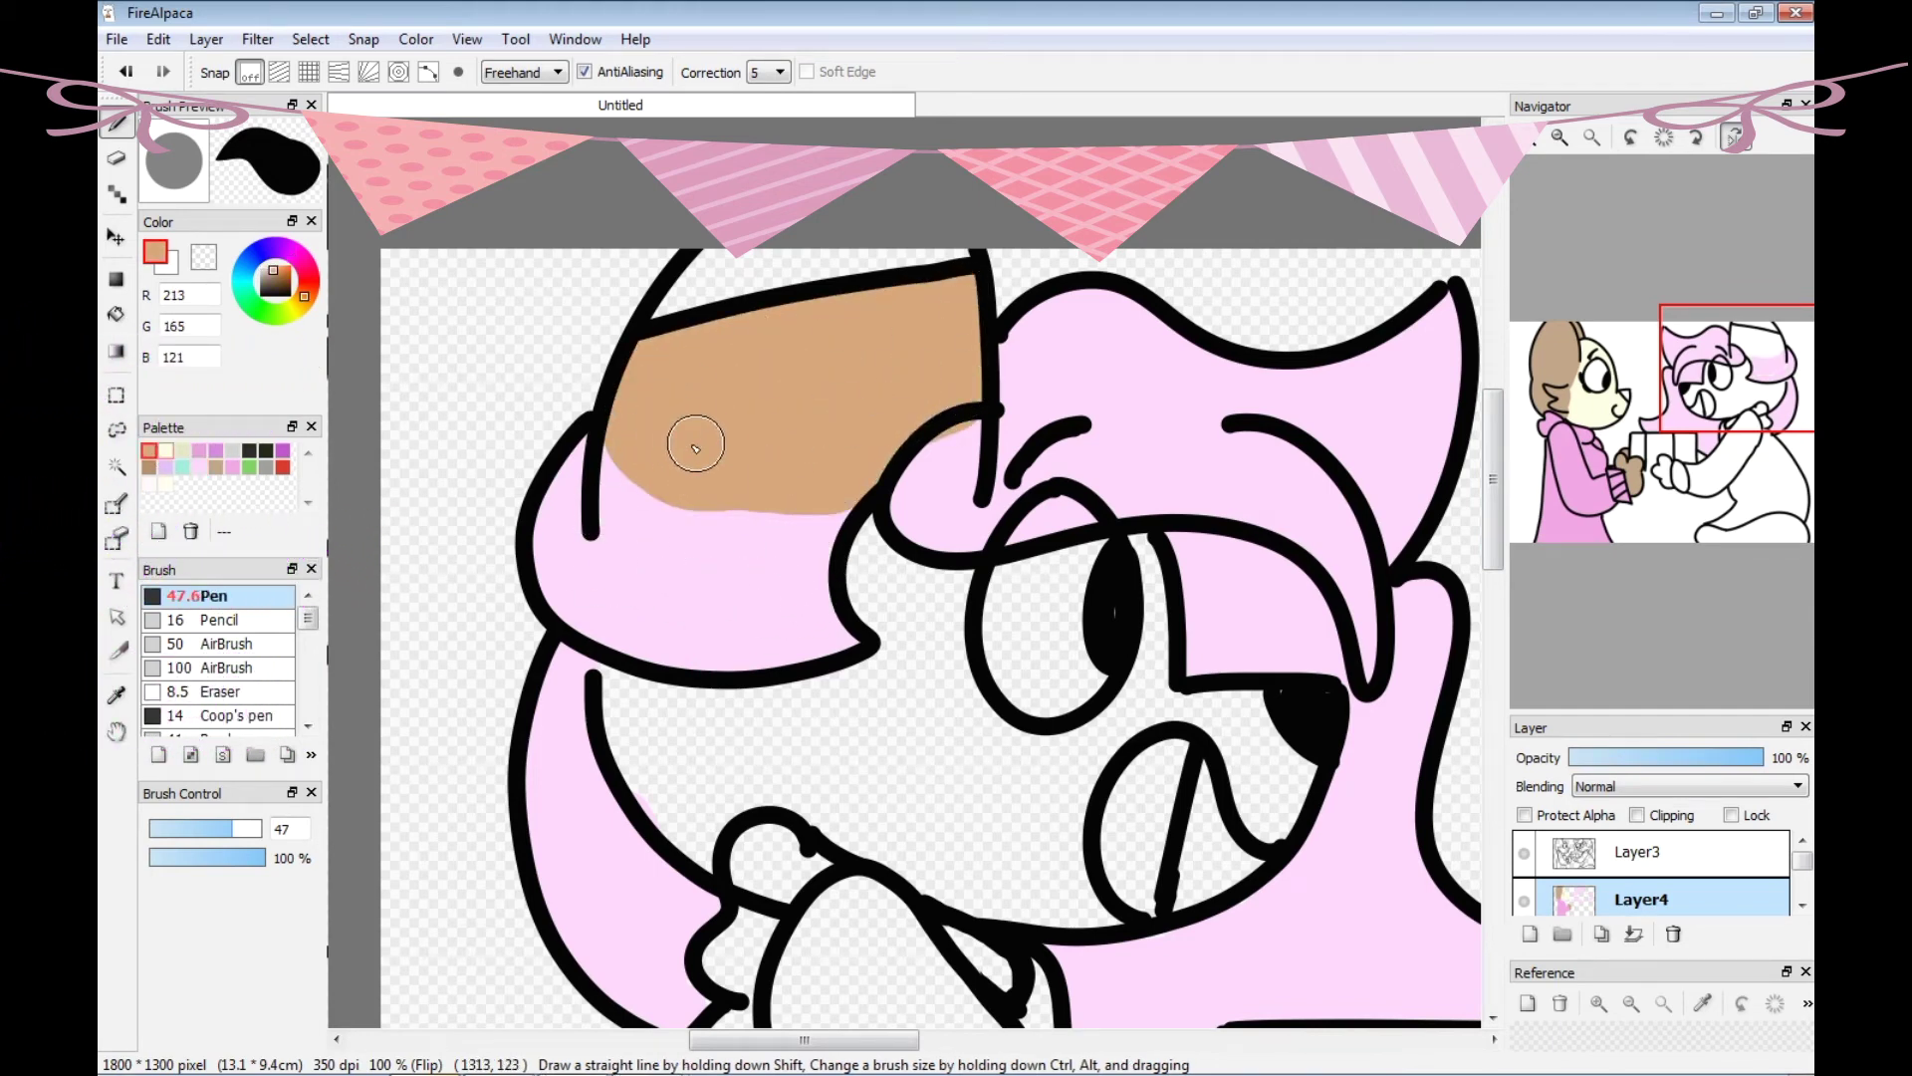
left_click_drag(687, 510, 828, 460)
key("ctrl+z")
left_click_drag(598, 451, 697, 529)
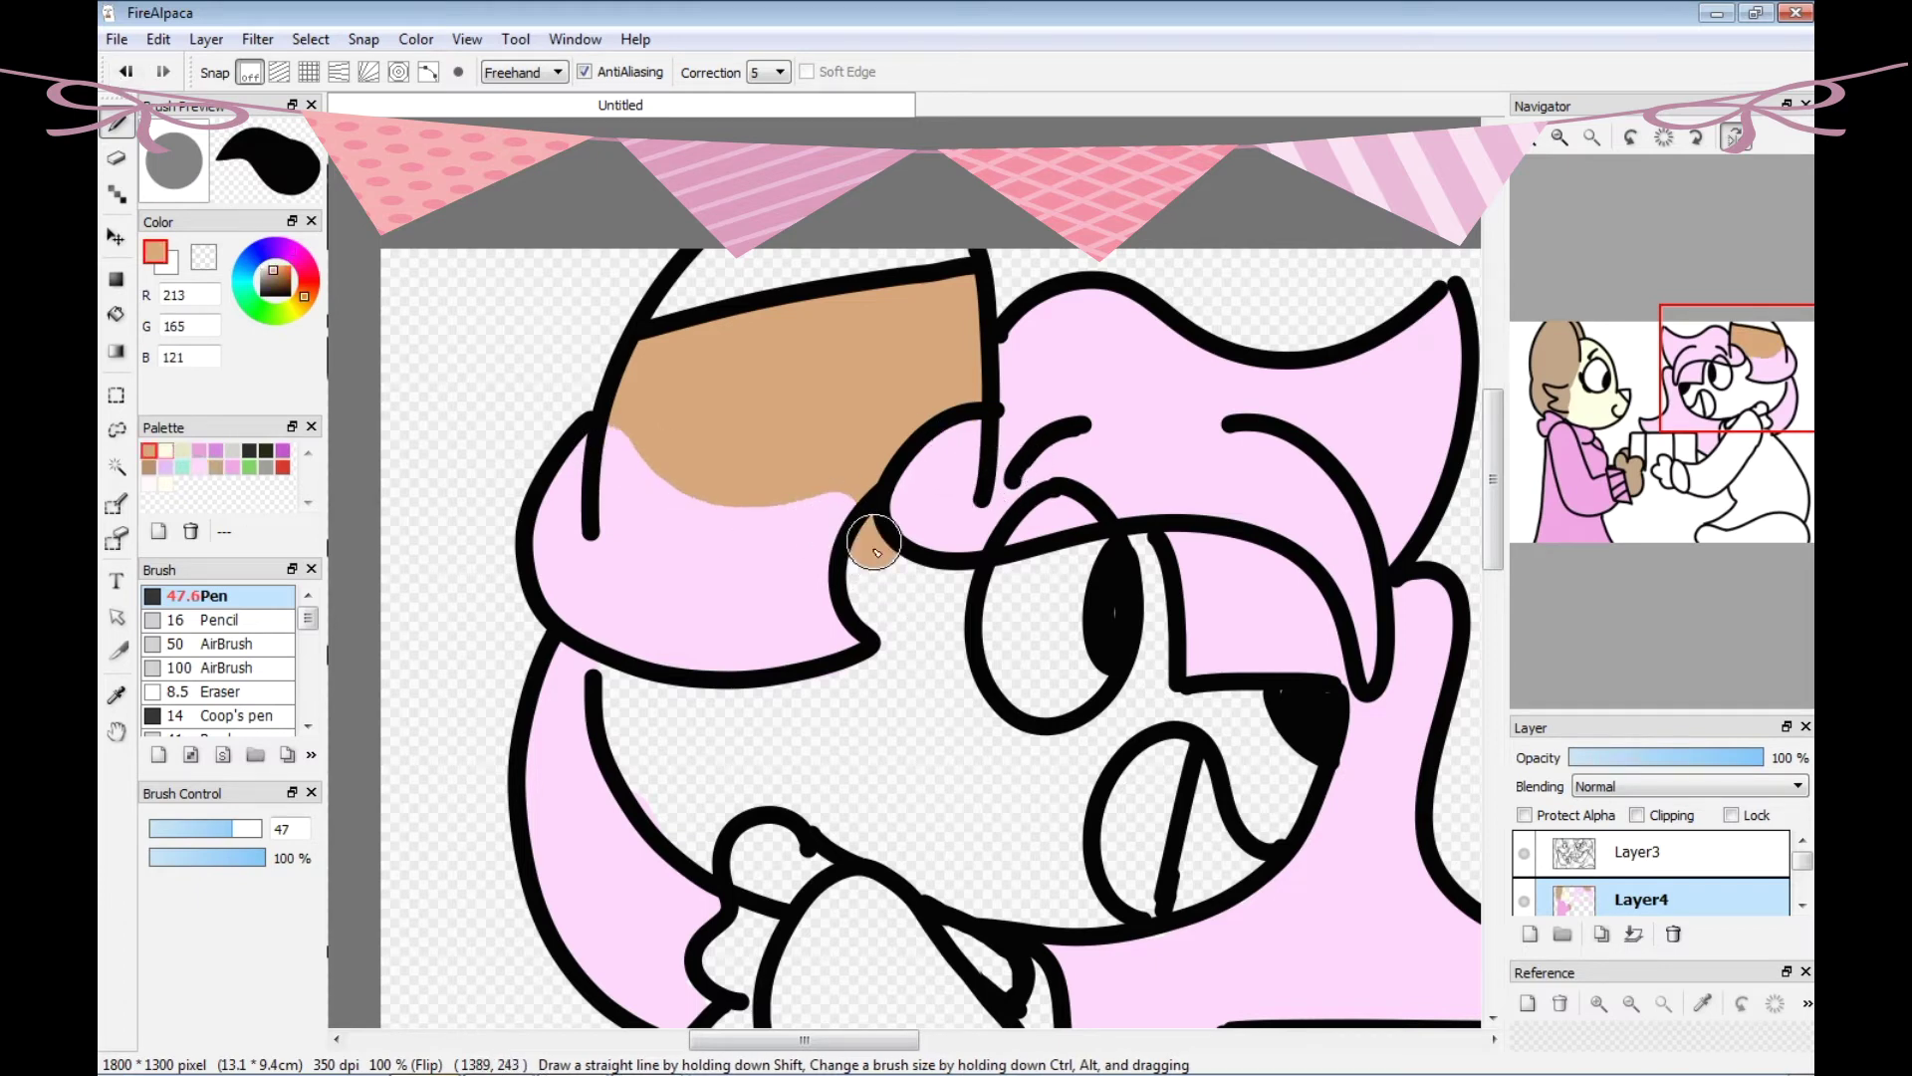
key("ctrl+z")
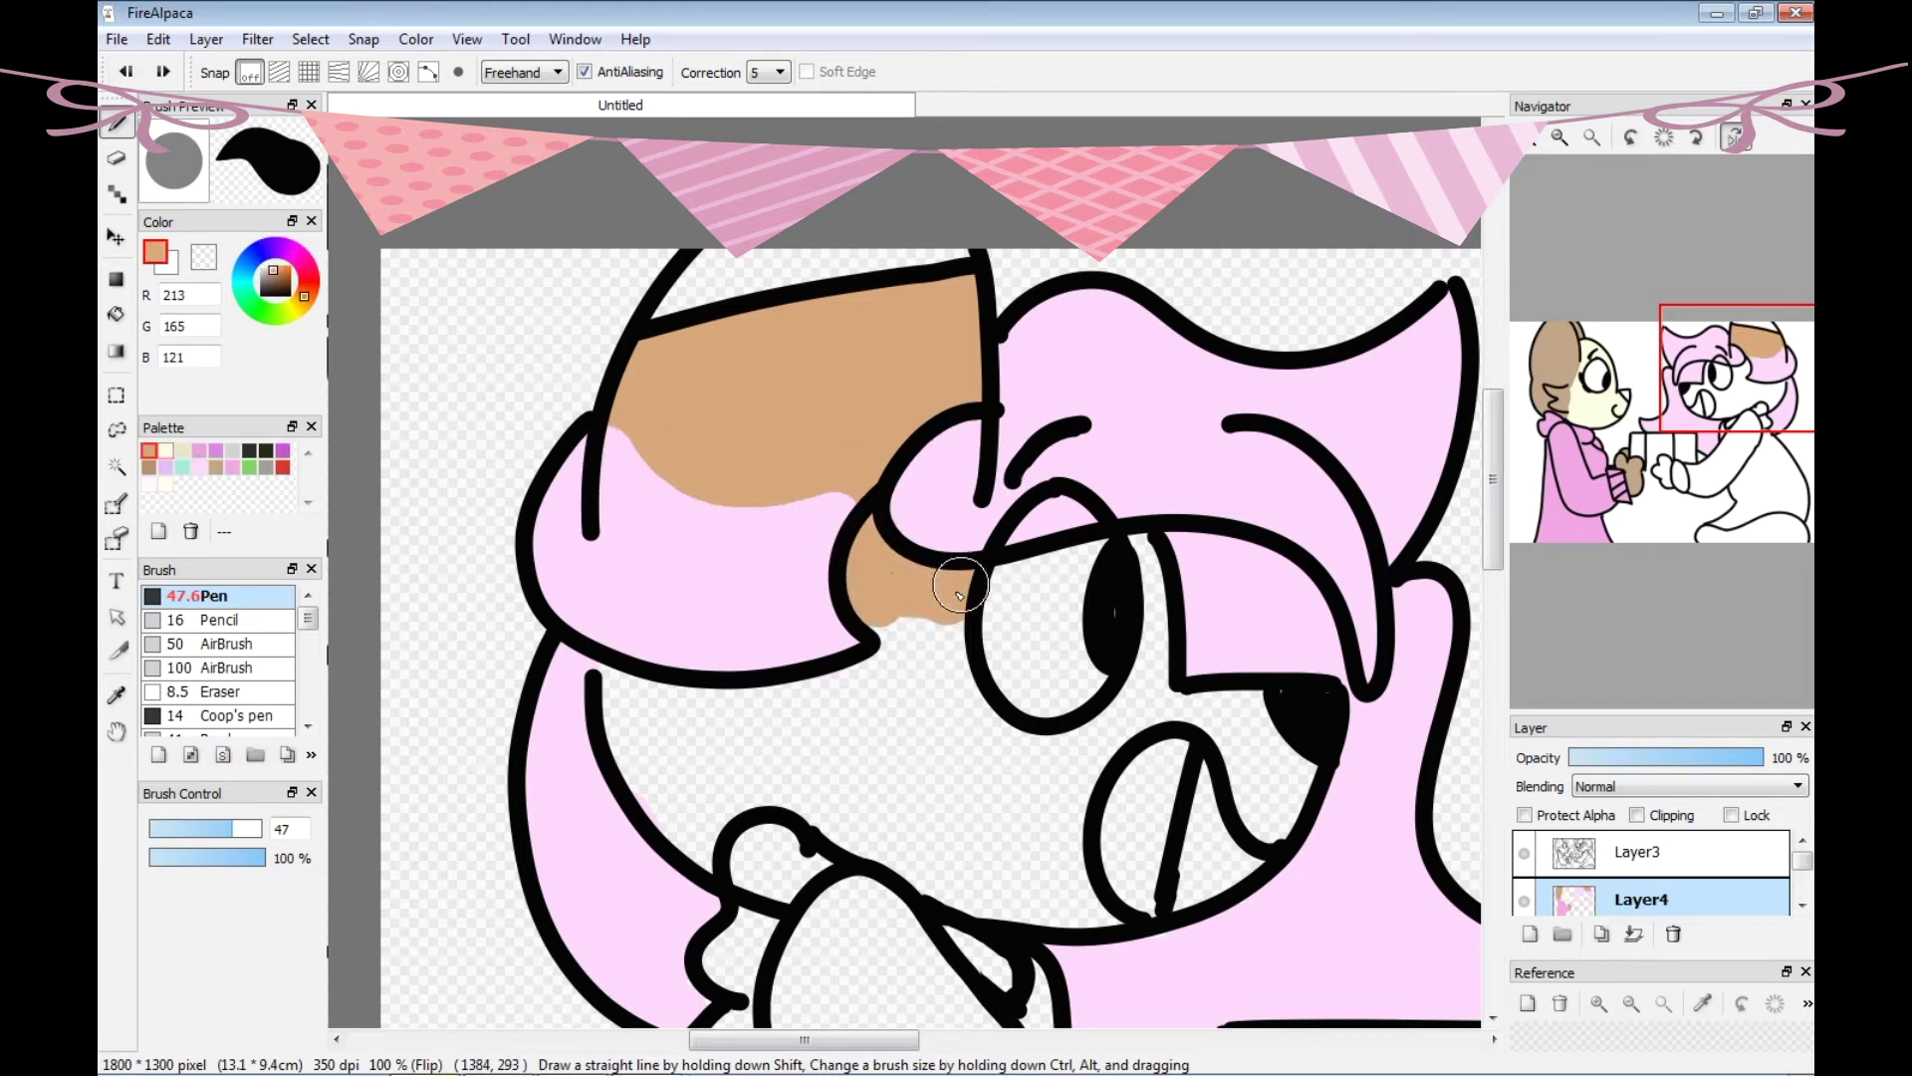
Paint the pink-haired character's cheek tan, from the hair edge to beneath the eye.
mouse_move(844, 694)
left_mouse_down()
mouse_move(617, 678)
mouse_move(620, 637)
left_mouse_up()
left_click(199, 467)
left_click(150, 450)
mouse_move(934, 657)
left_mouse_down()
mouse_move(873, 727)
mouse_move(730, 810)
mouse_move(863, 815)
mouse_move(1028, 689)
left_mouse_up()
Reduce the brush size to 27 and fill the remaining face around the eye, mouth and muzzle with tan.
left_click_drag(231, 828, 209, 829)
mouse_move(1139, 548)
left_mouse_down()
mouse_move(1152, 585)
mouse_move(1085, 753)
left_mouse_up()
scroll(842, 850, "down", 3)
left_click_drag(840, 537, 653, 683)
scroll(654, 683, "up", 2)
mouse_move(721, 746)
left_mouse_down()
mouse_move(905, 969)
mouse_move(903, 787)
mouse_move(798, 547)
mouse_move(1035, 322)
left_mouse_up()
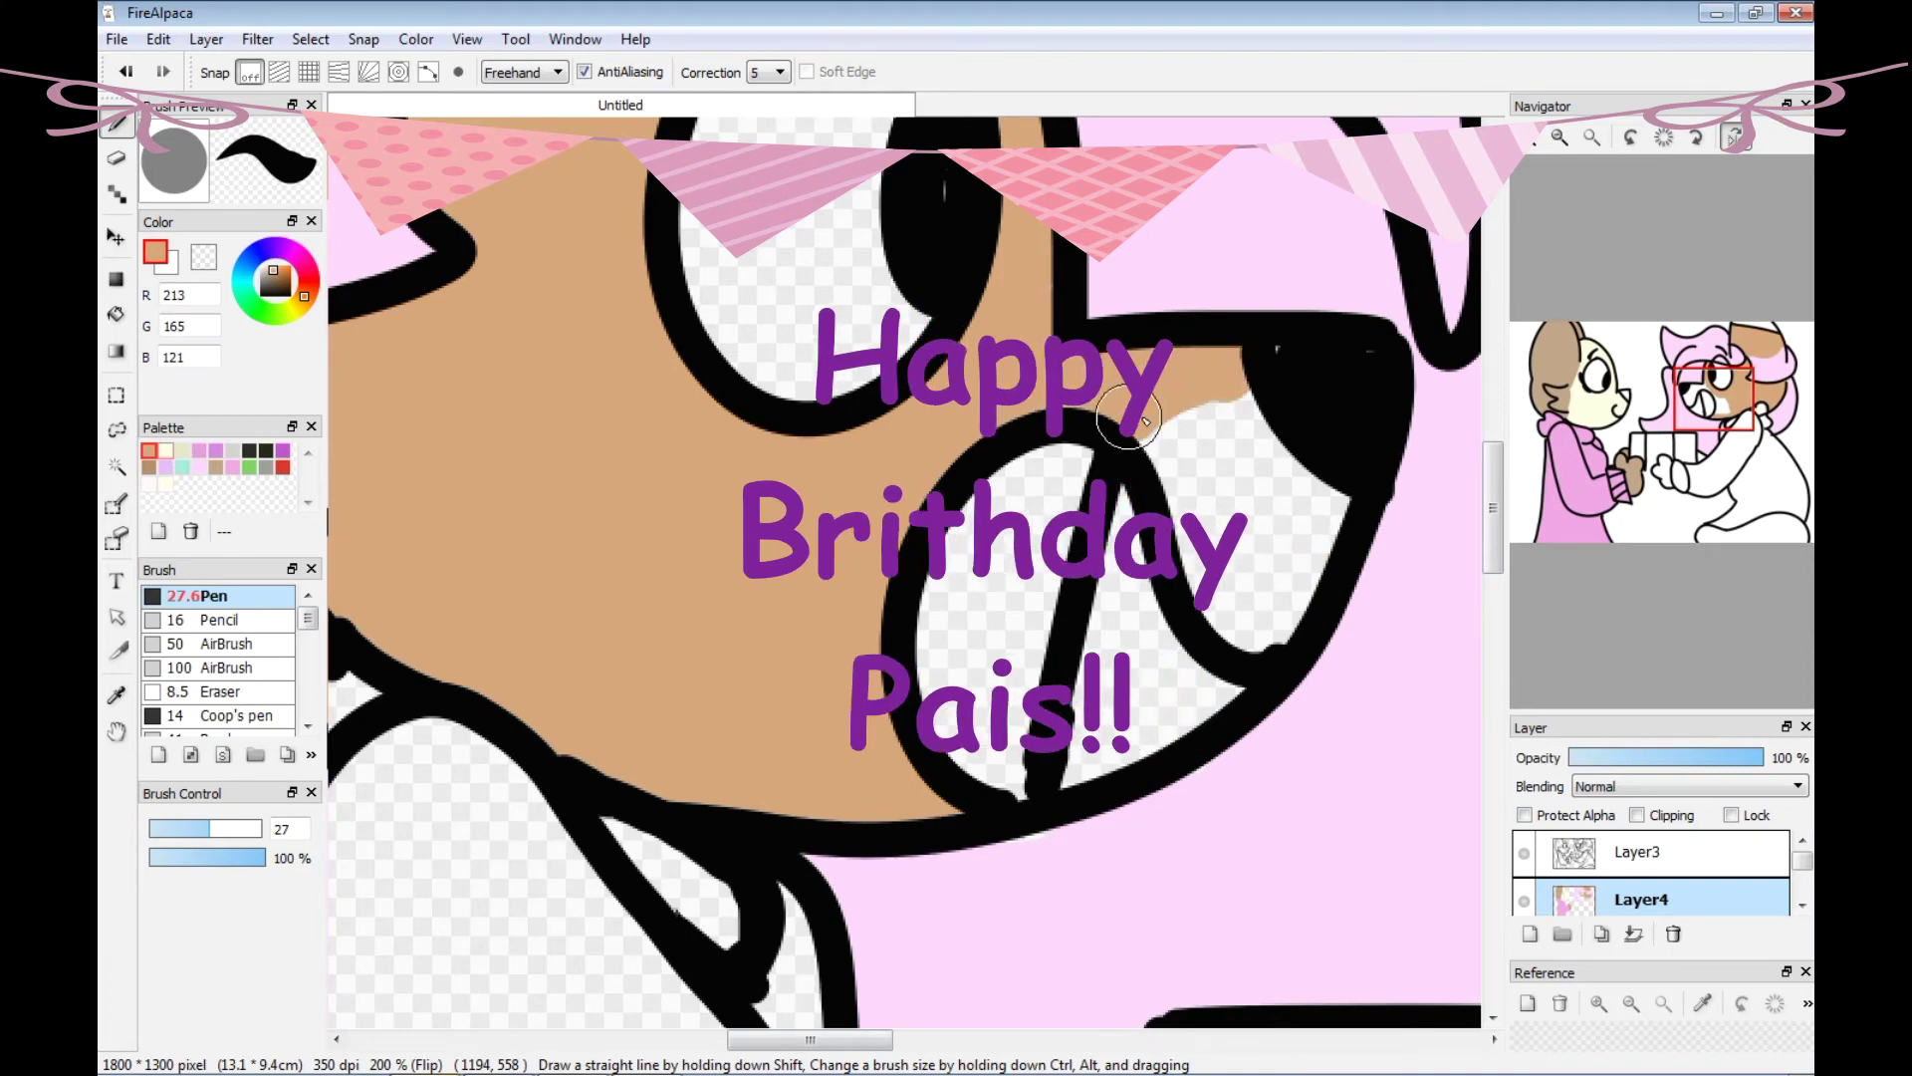
Fill the pink-haired character's hand beside the box with tan.
left_click_drag(838, 1042, 950, 1048)
left_click_drag(1492, 523, 1491, 676)
mouse_move(817, 364)
left_mouse_down()
mouse_move(852, 433)
mouse_move(770, 744)
left_mouse_up()
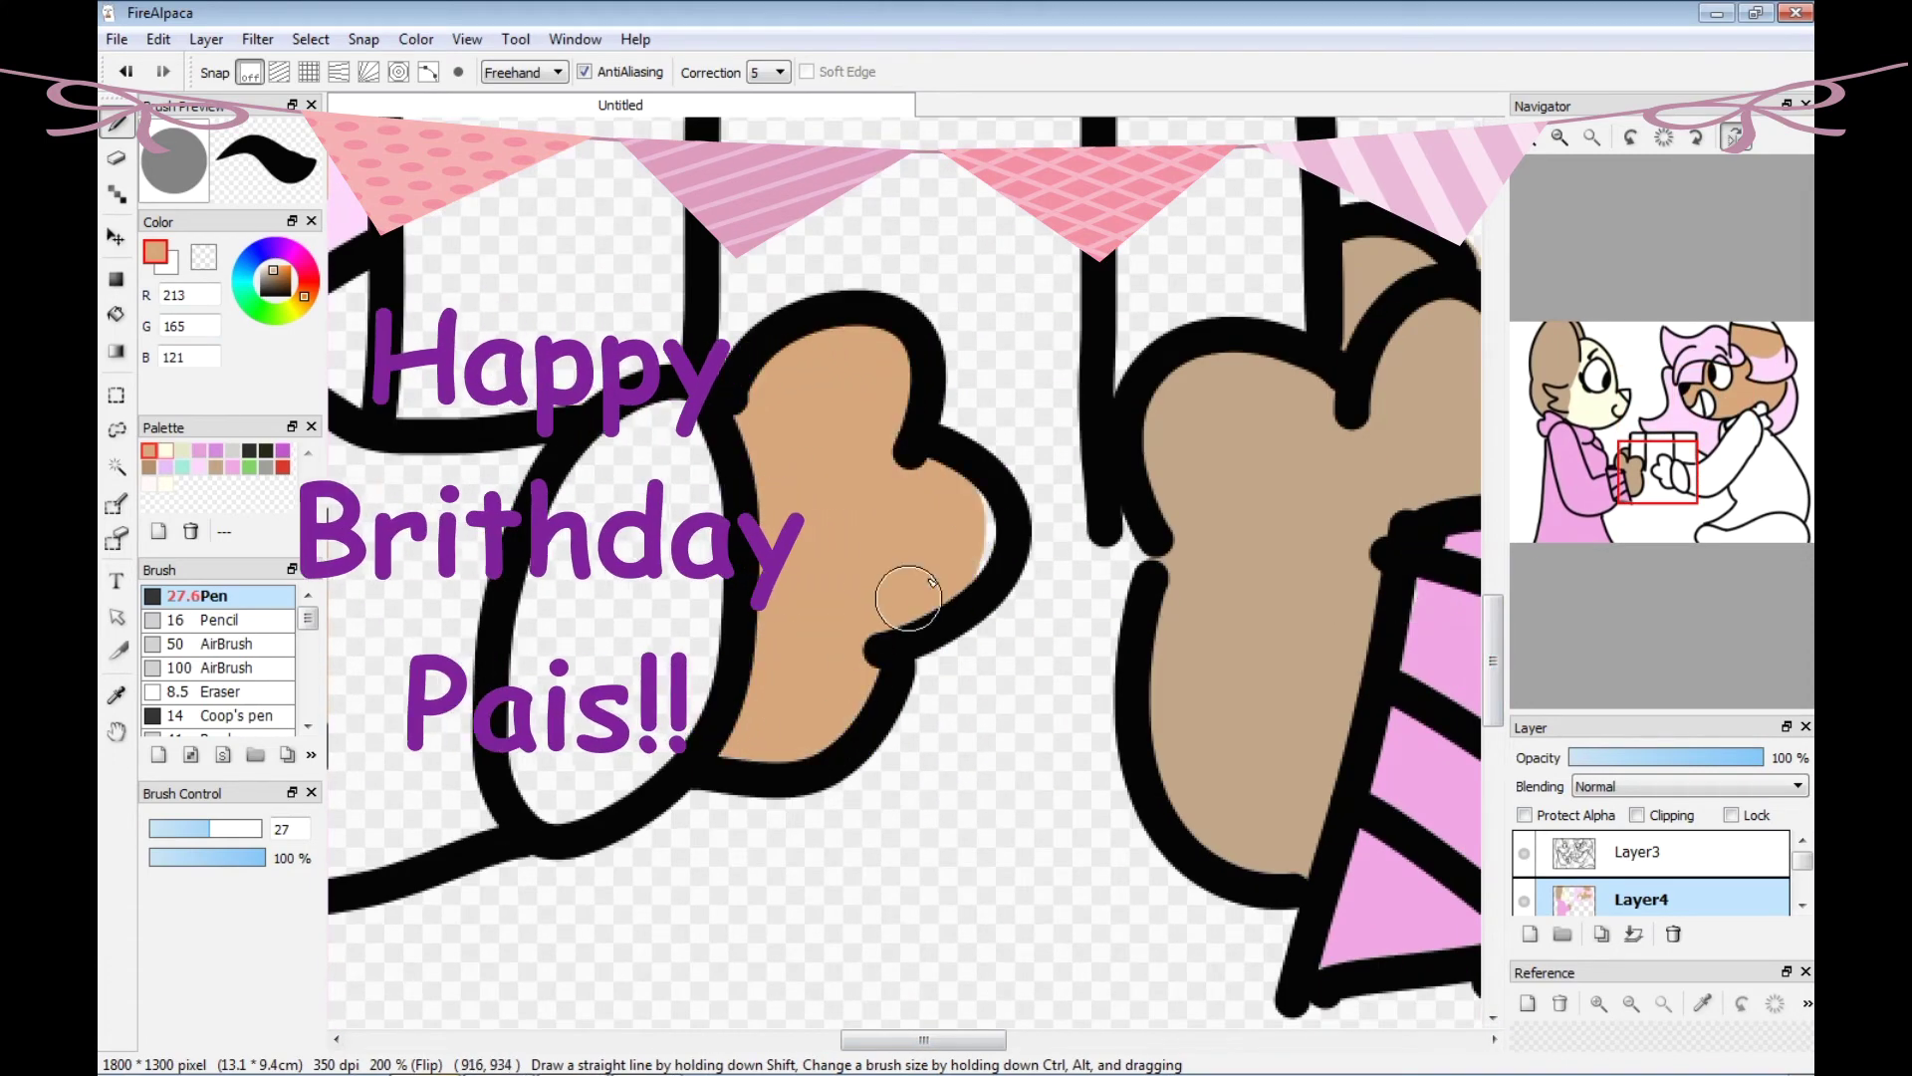
Paint the tip of the pink-haired character's ear in the near-black palette colour.
left_click_drag(923, 1040, 797, 1040)
left_click(249, 450)
left_click_drag(1492, 641, 1492, 363)
key("ctrl+z")
mouse_move(1101, 658)
left_mouse_down()
mouse_move(521, 751)
mouse_move(797, 659)
left_mouse_up()
Paint the pink-haired character's collar and the top of the shoulder green (126, 210, 99).
left_click_drag(802, 1039, 1155, 1006)
left_click_drag(1492, 330, 1483, 488)
left_click_drag(1036, 1039, 669, 1039)
left_click(249, 467)
left_click_drag(1490, 492, 1479, 541)
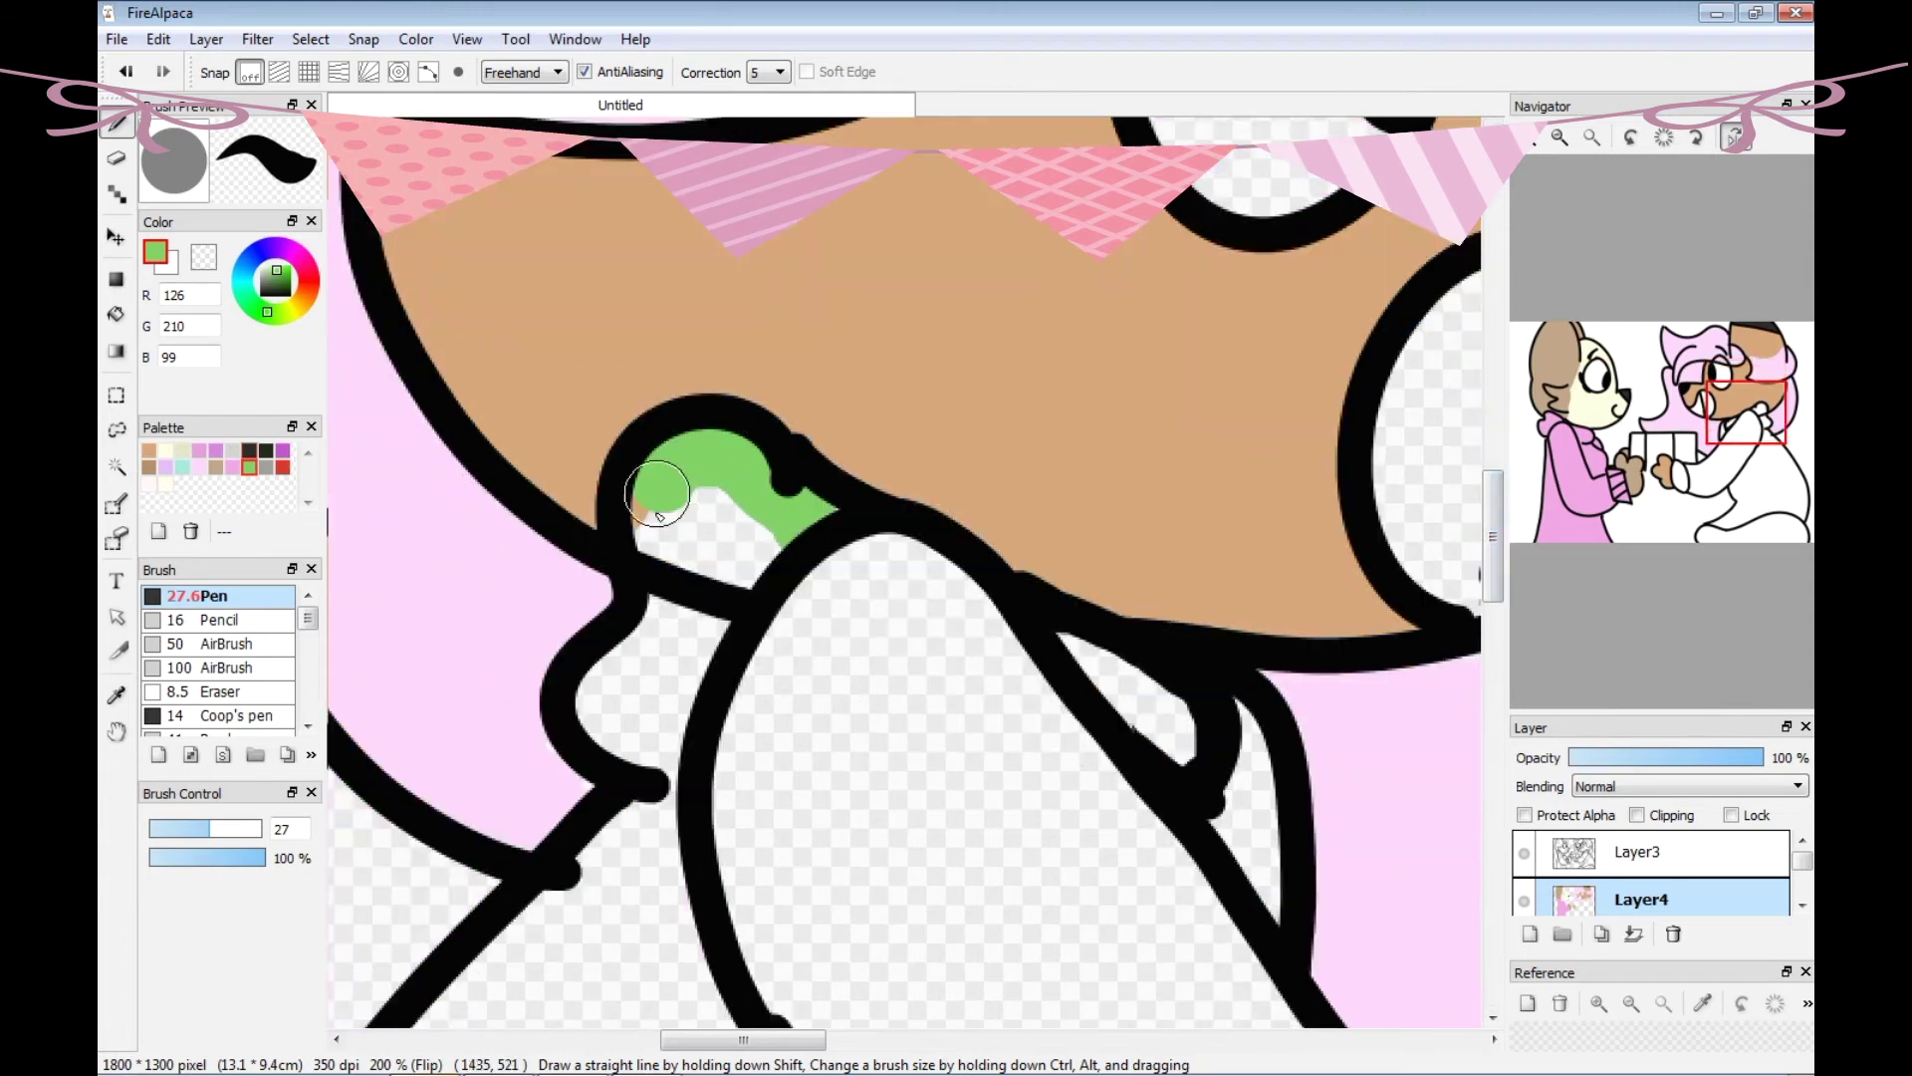
left_click_drag(666, 484, 624, 713)
mouse_move(805, 623)
left_mouse_down()
mouse_move(845, 589)
mouse_move(1096, 691)
left_mouse_up()
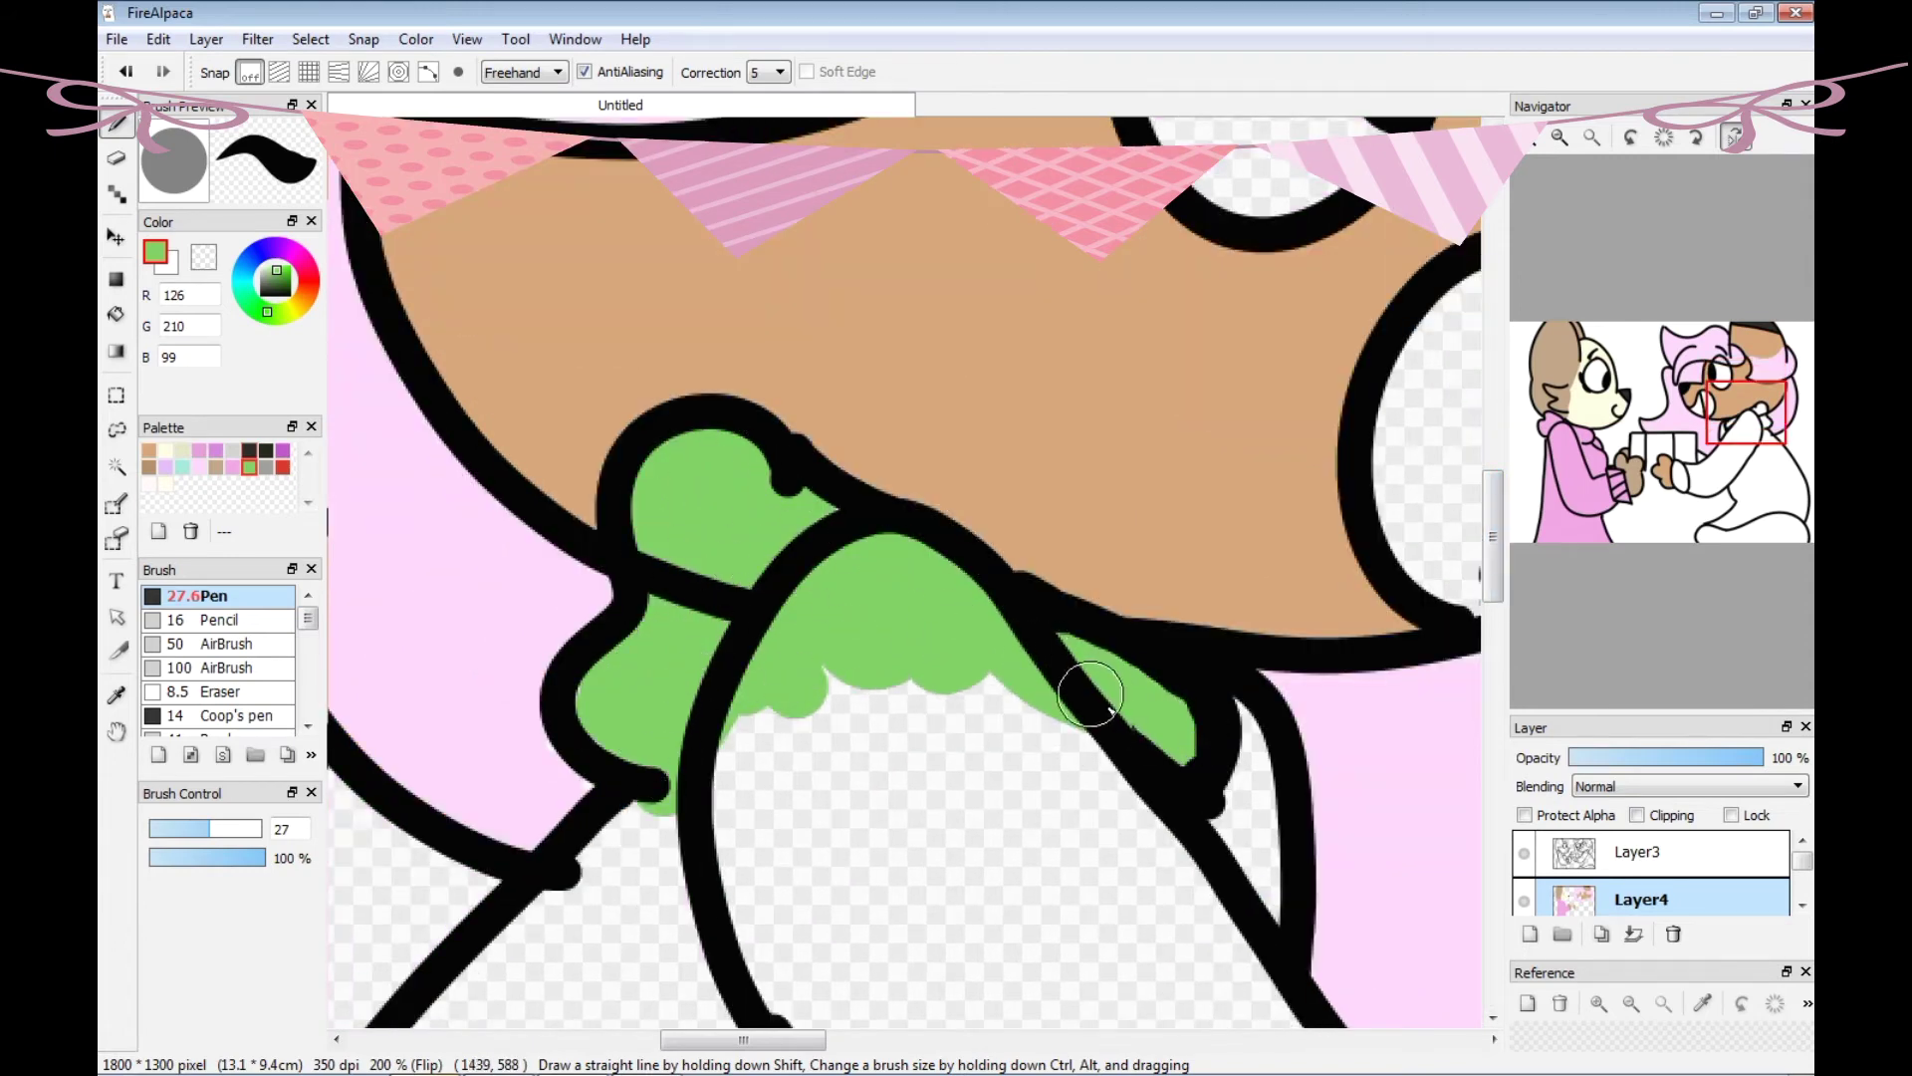
Extend the green fill below the pink-haired character's collar, onto the shoulder and the edge of the chest.
mouse_move(1491, 571)
left_mouse_down()
mouse_move(1450, 661)
mouse_move(1454, 616)
left_mouse_up()
left_click_drag(759, 383, 643, 536)
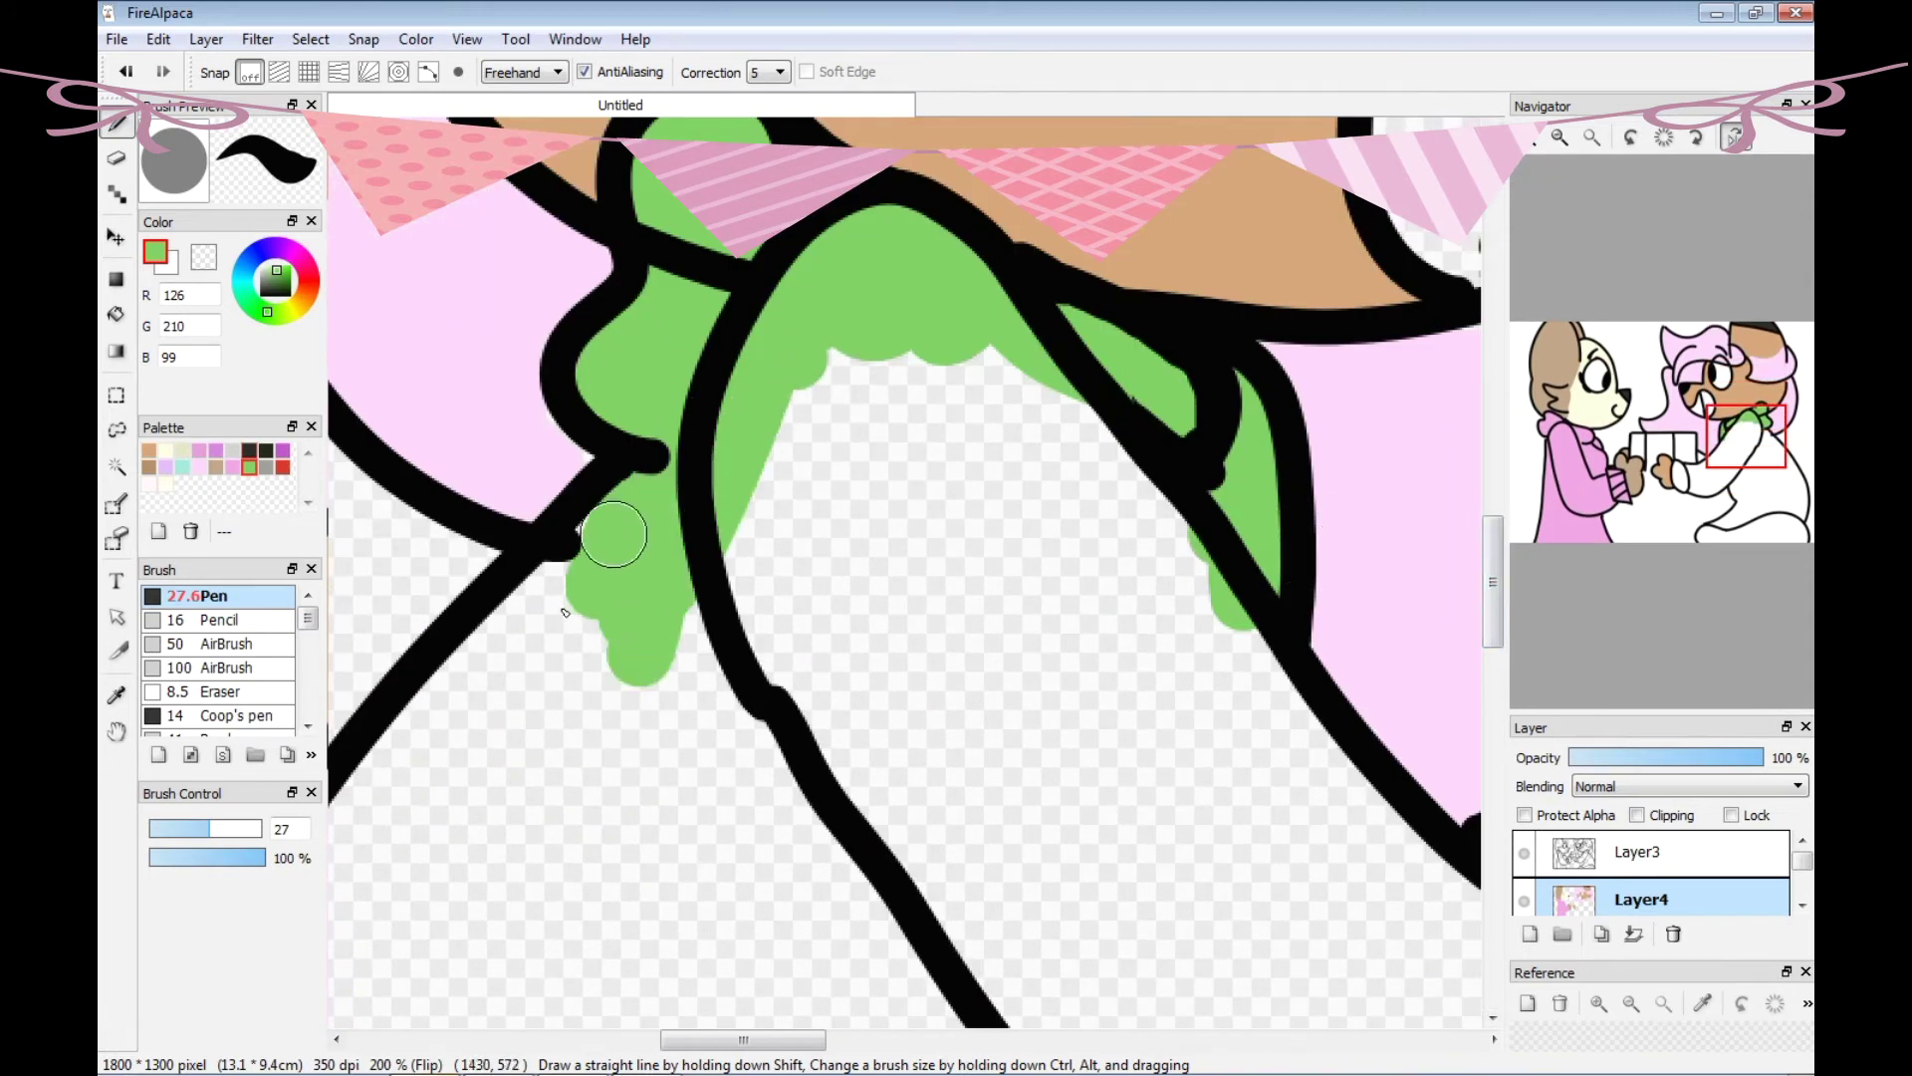
left_click(250, 467)
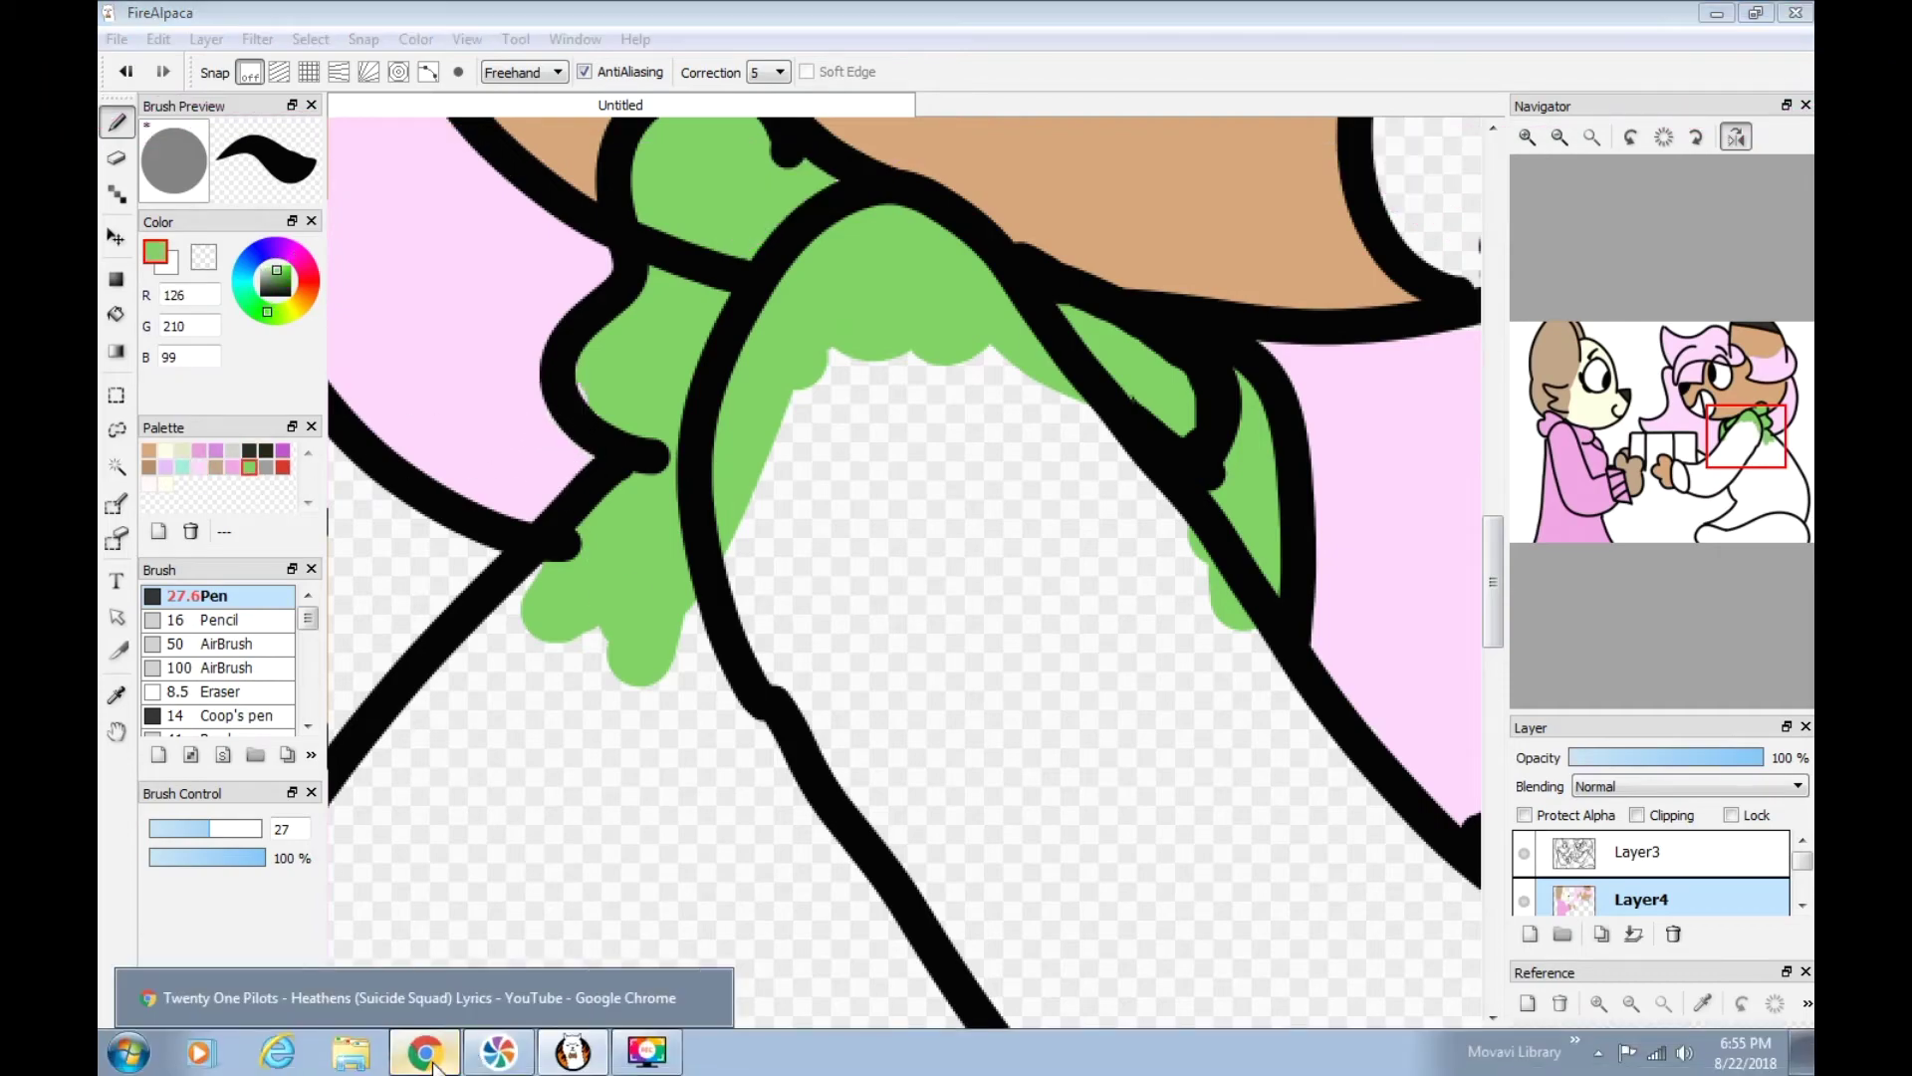
left_click(497, 1050)
left_click(1705, 14)
left_click_drag(582, 607, 488, 679)
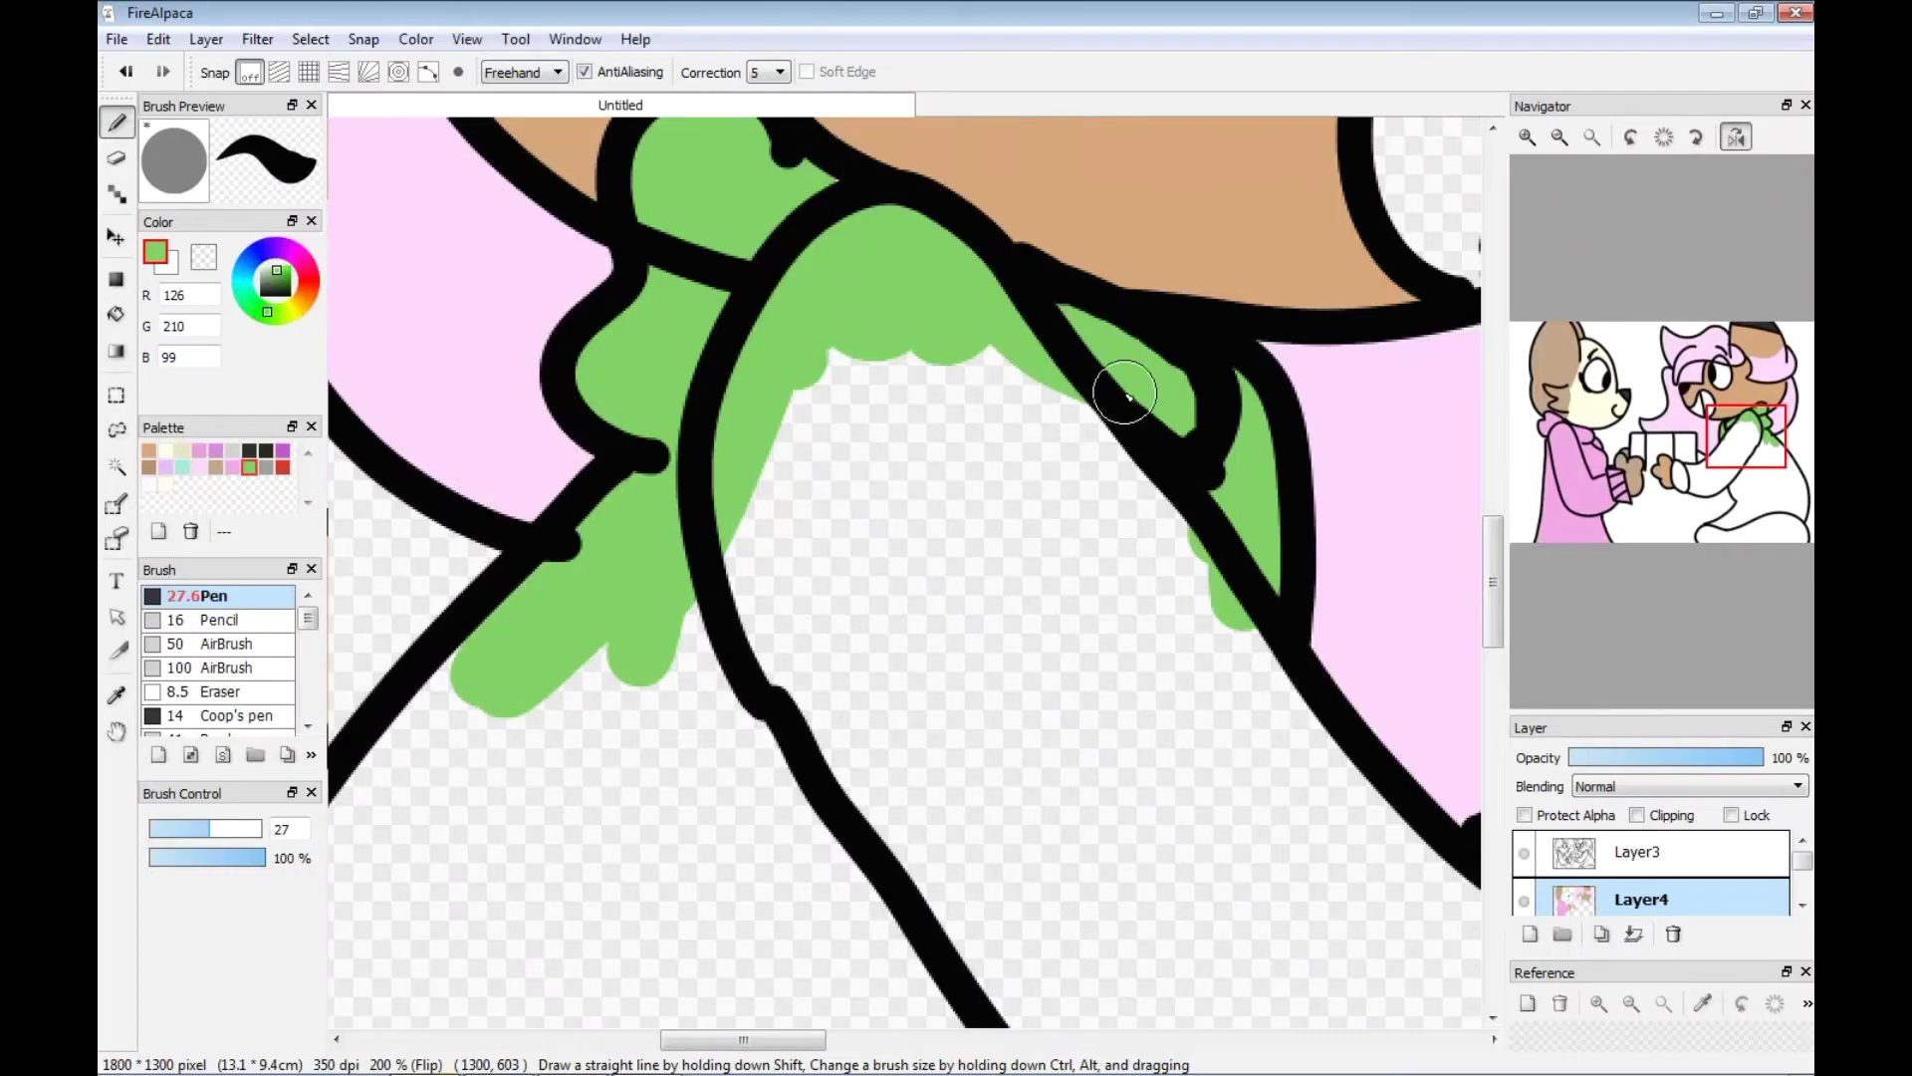
Enlarge the brush to 78 and block in the pink-haired character's torso and leg with green.
scroll(1264, 474, "down", 10)
left_click(1563, 142)
key("]")
mouse_move(1036, 209)
left_mouse_down()
mouse_move(867, 576)
mouse_move(781, 495)
mouse_move(691, 671)
mouse_move(697, 951)
left_mouse_up()
left_click_drag(1491, 650, 1492, 742)
mouse_move(674, 409)
left_mouse_down()
mouse_move(666, 687)
mouse_move(986, 653)
mouse_move(1165, 692)
left_mouse_up()
left_click_drag(707, 1038, 837, 1038)
mouse_move(954, 723)
left_mouse_down()
mouse_move(757, 628)
mouse_move(837, 764)
left_mouse_up()
left_click_drag(1491, 742, 1492, 693)
mouse_move(643, 416)
left_mouse_down()
mouse_move(628, 757)
mouse_move(791, 776)
left_mouse_up()
left_click_drag(836, 1039, 758, 1039)
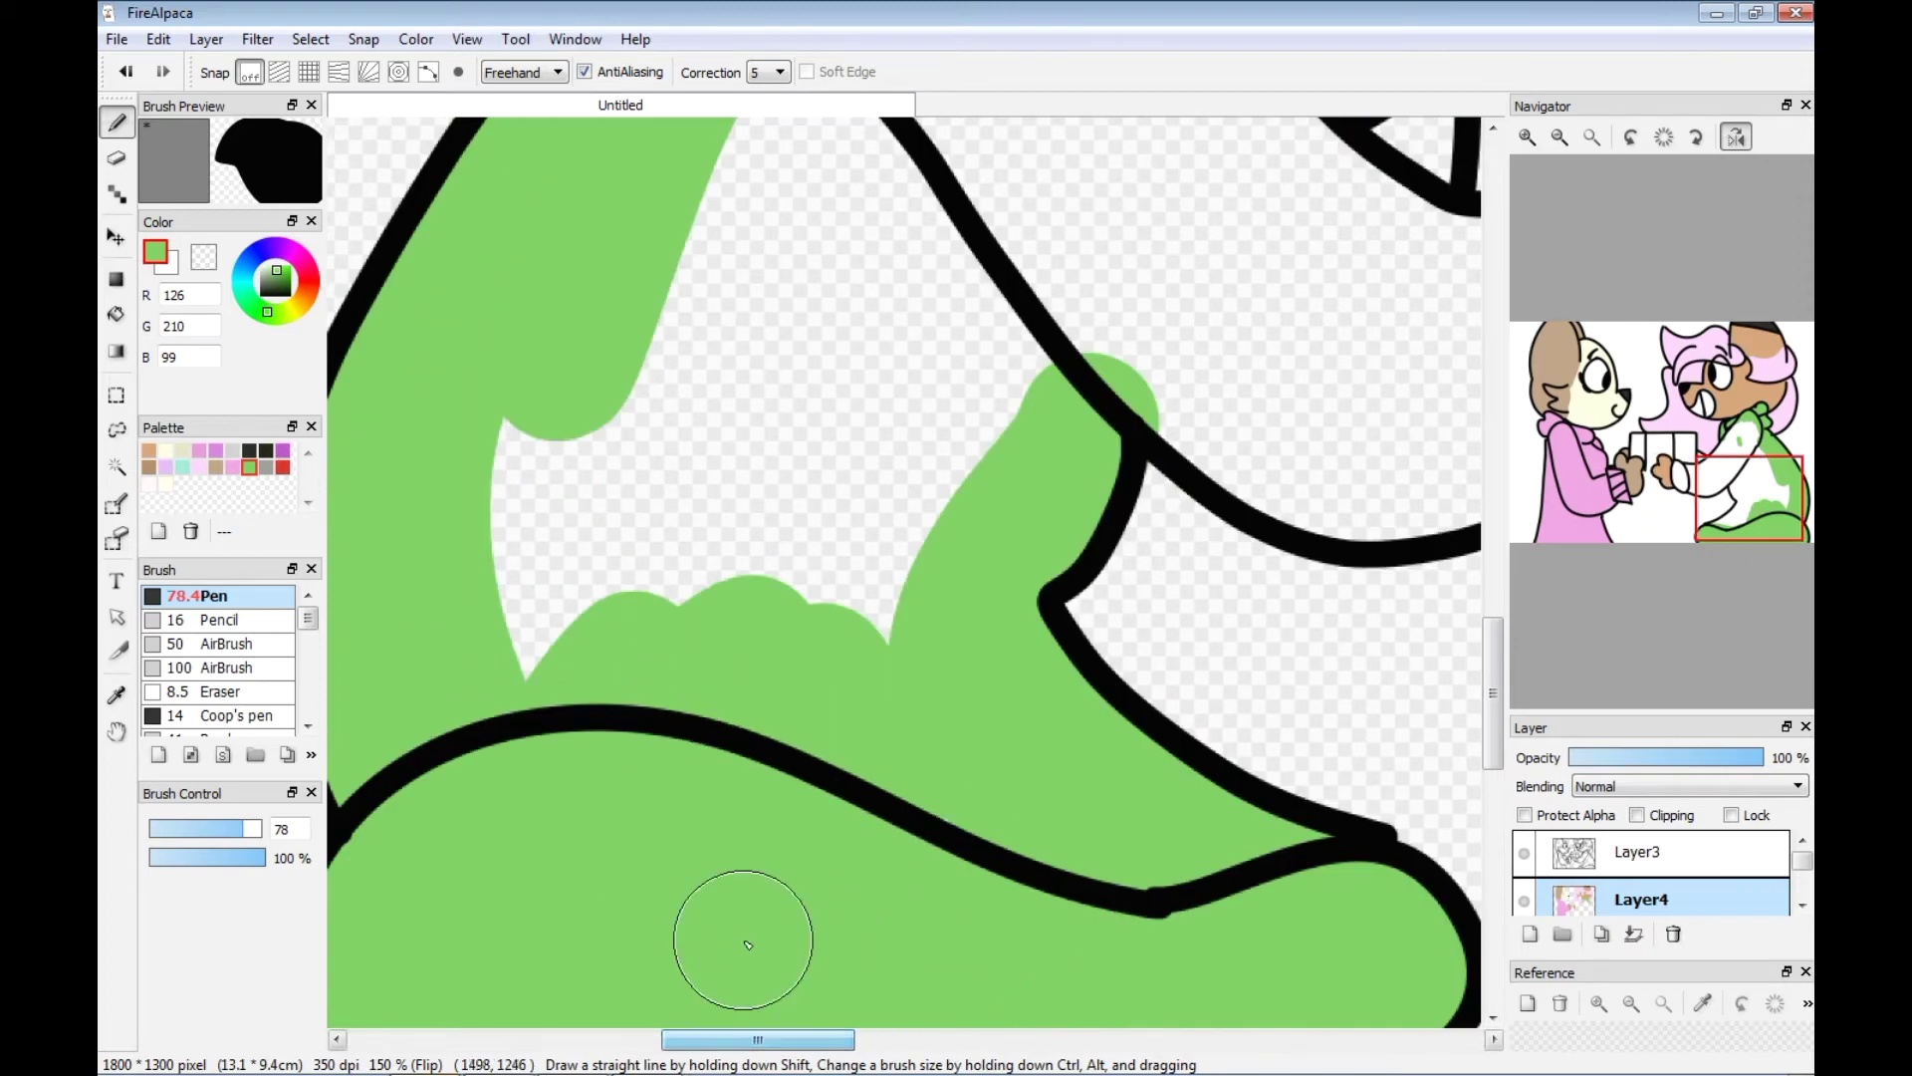
Fill the gaps left in the pink-haired character's torso with the same green.
left_click_drag(748, 945, 793, 193)
scroll(794, 192, "up", 5)
scroll(794, 192, "right", 5)
mouse_move(796, 637)
left_mouse_down()
mouse_move(1037, 298)
mouse_move(1148, 573)
mouse_move(1170, 538)
left_mouse_up()
Paint the rest of the pink-haired character's sleeve and its cuff green.
left_click(1630, 138)
left_click(1629, 138)
left_click(1629, 139)
left_click(1630, 139)
left_click_drag(1493, 631, 1492, 571)
mouse_move(1006, 697)
left_mouse_down()
mouse_move(1014, 525)
mouse_move(954, 620)
mouse_move(785, 397)
mouse_move(871, 295)
left_mouse_up()
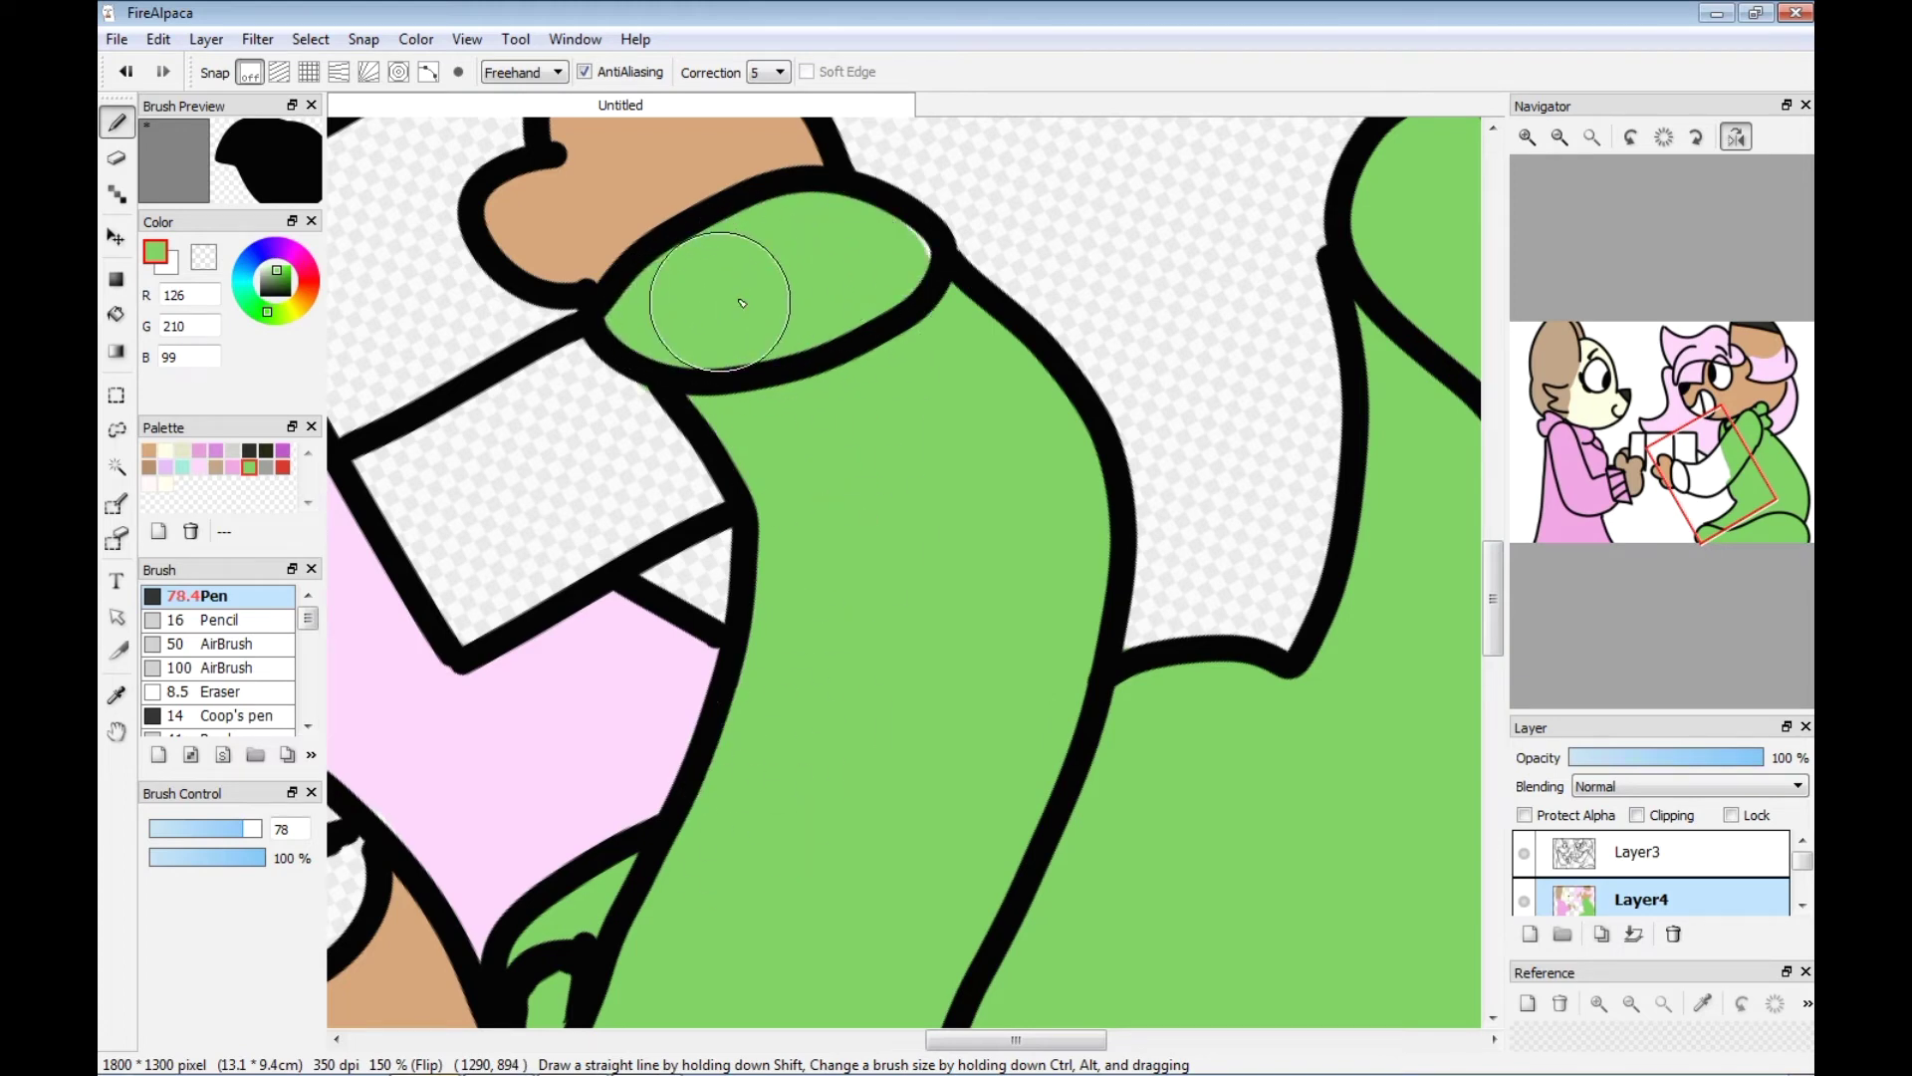
On Layer3, with correction 17 and brush size 16, draw the box's bottom edge and extend its vertical lines down to it in black.
left_click(1664, 136)
left_click_drag(971, 1039, 891, 1038)
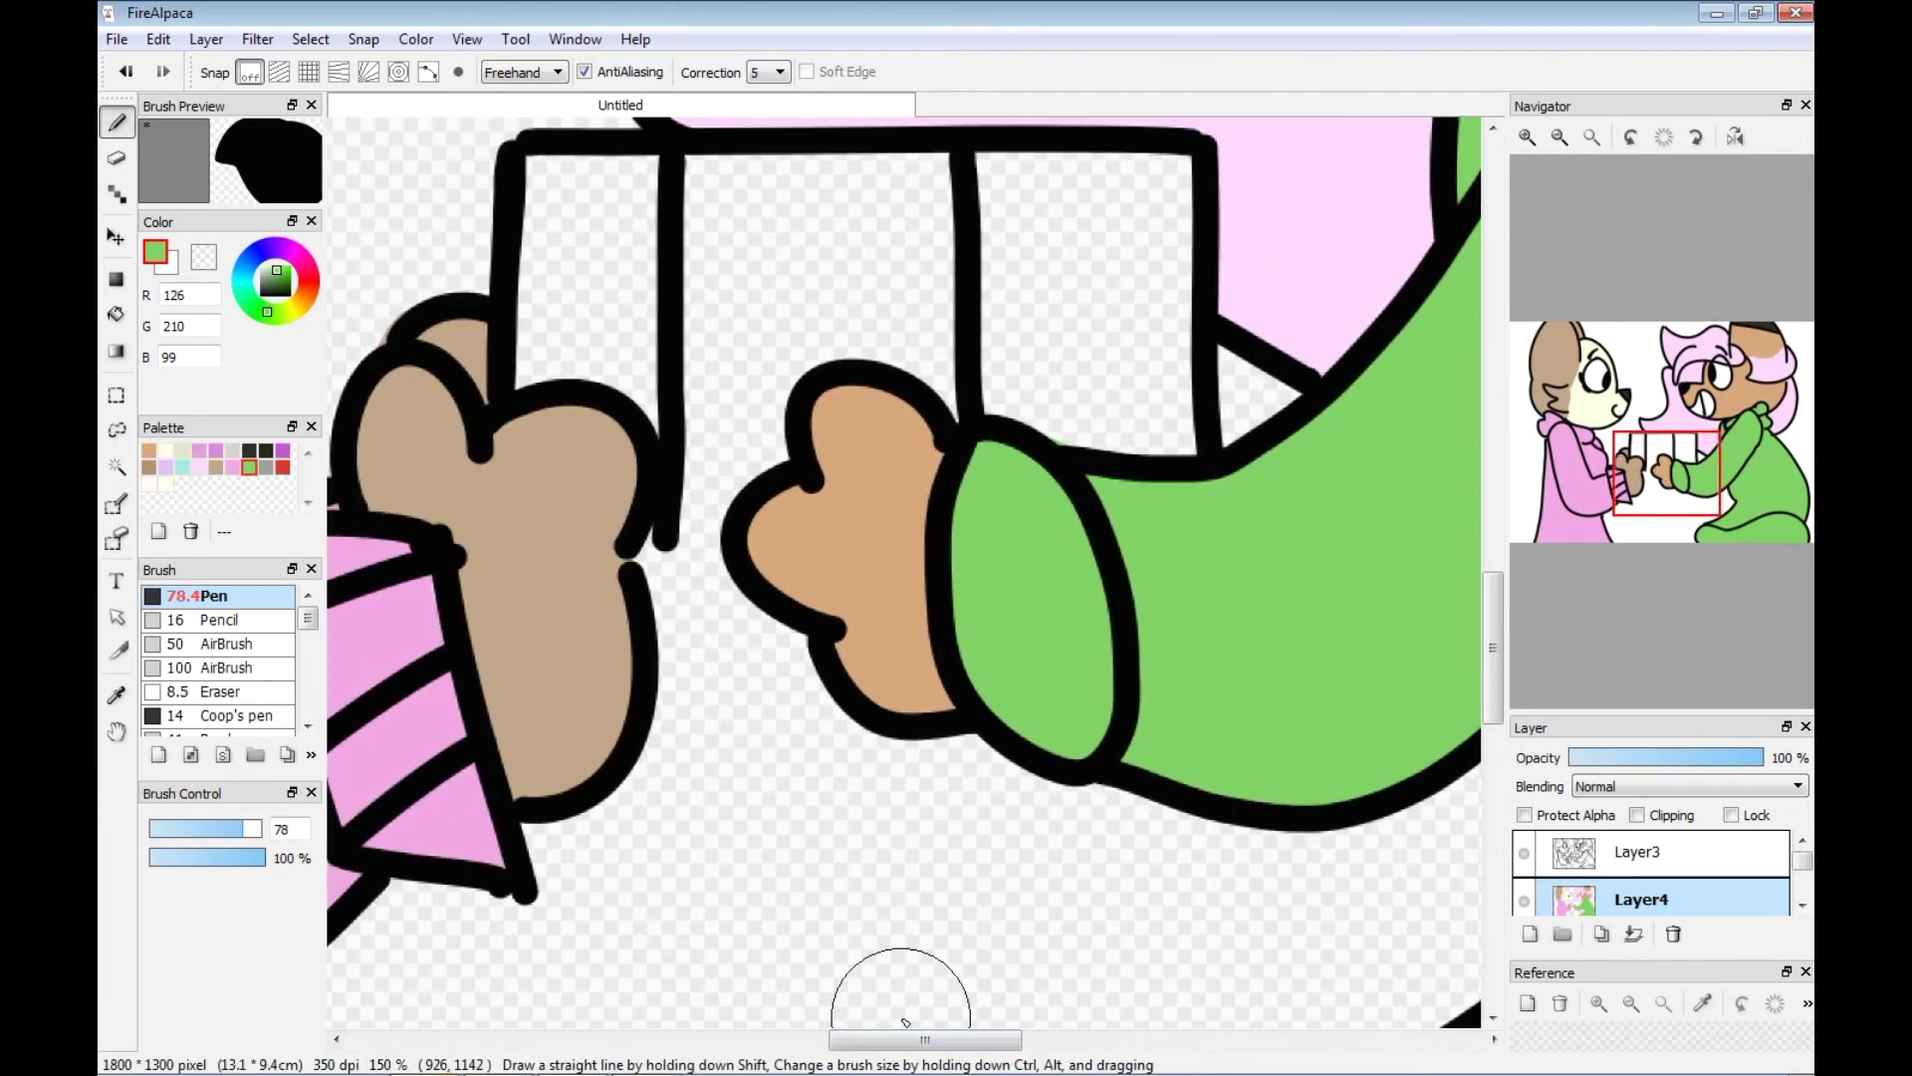
left_click(1667, 863)
left_click(768, 72)
left_click(763, 355)
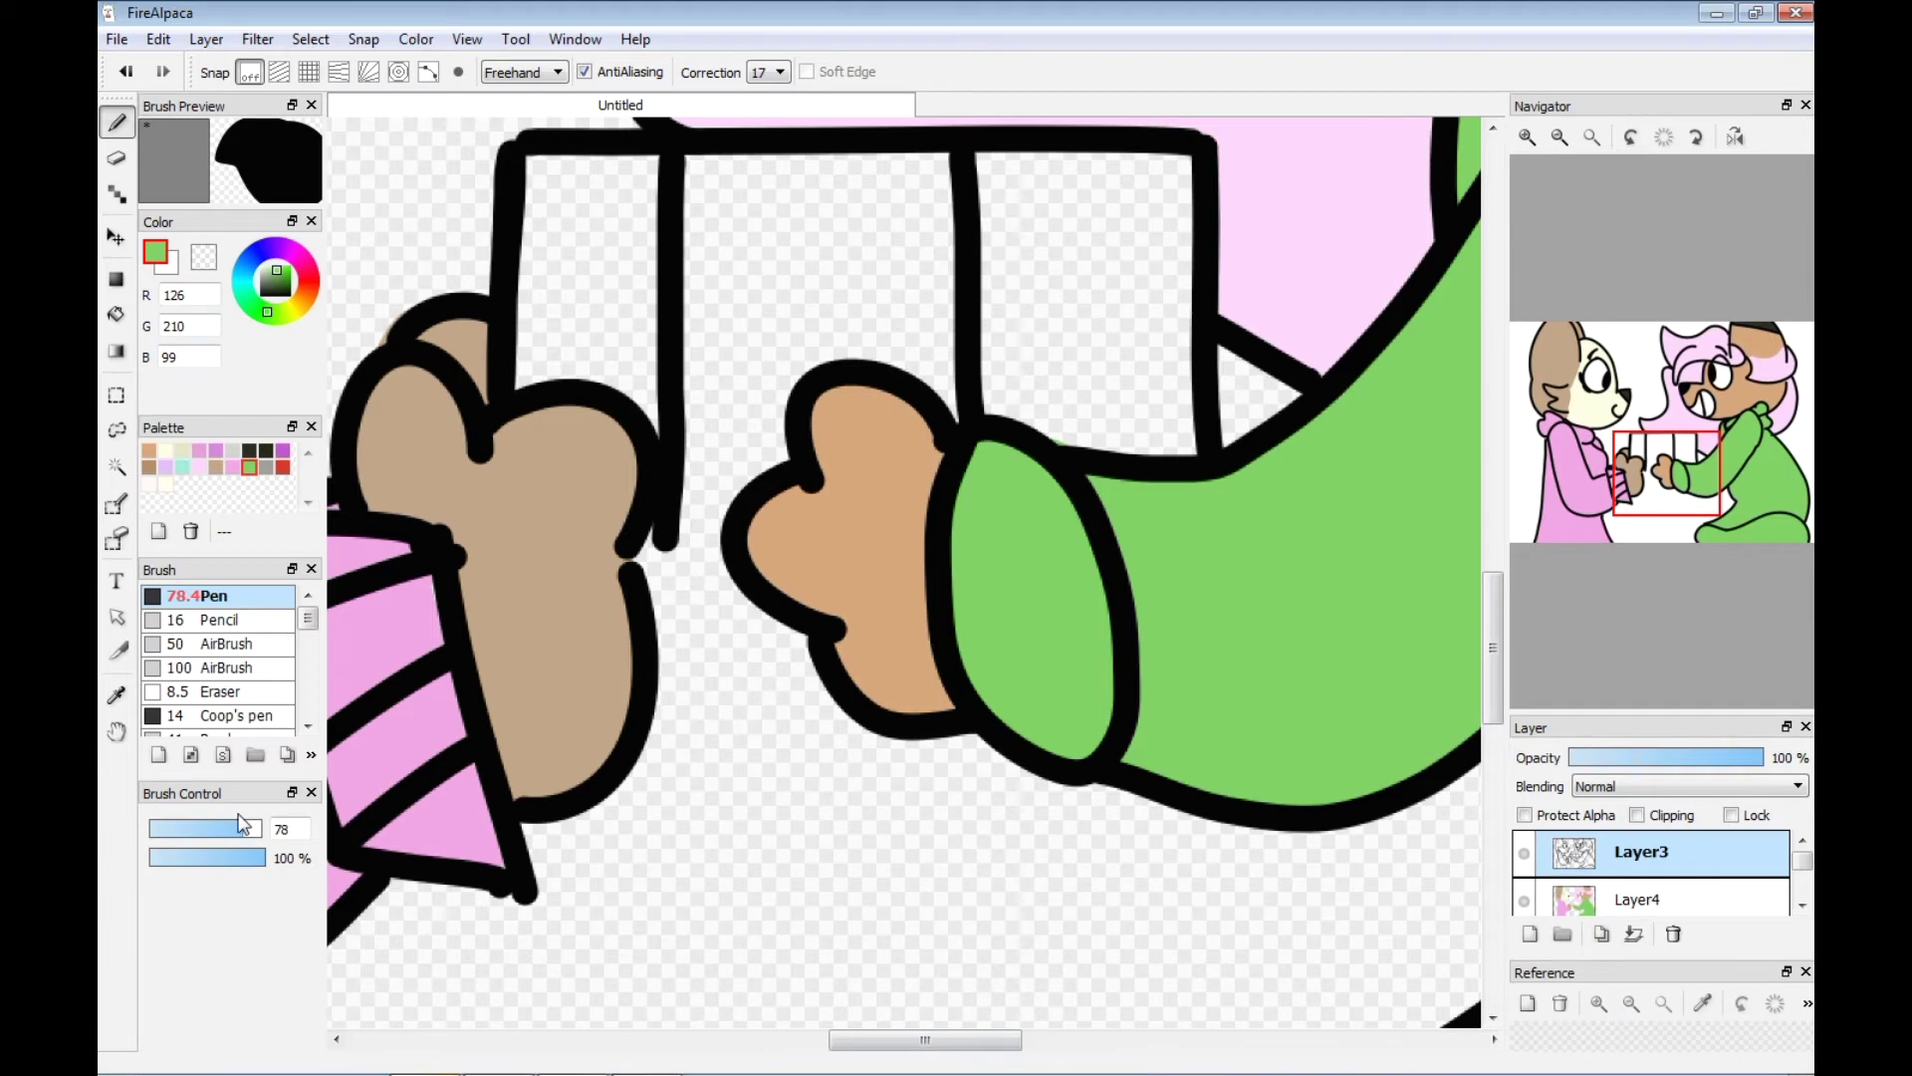
left_click(194, 827)
left_click(185, 829)
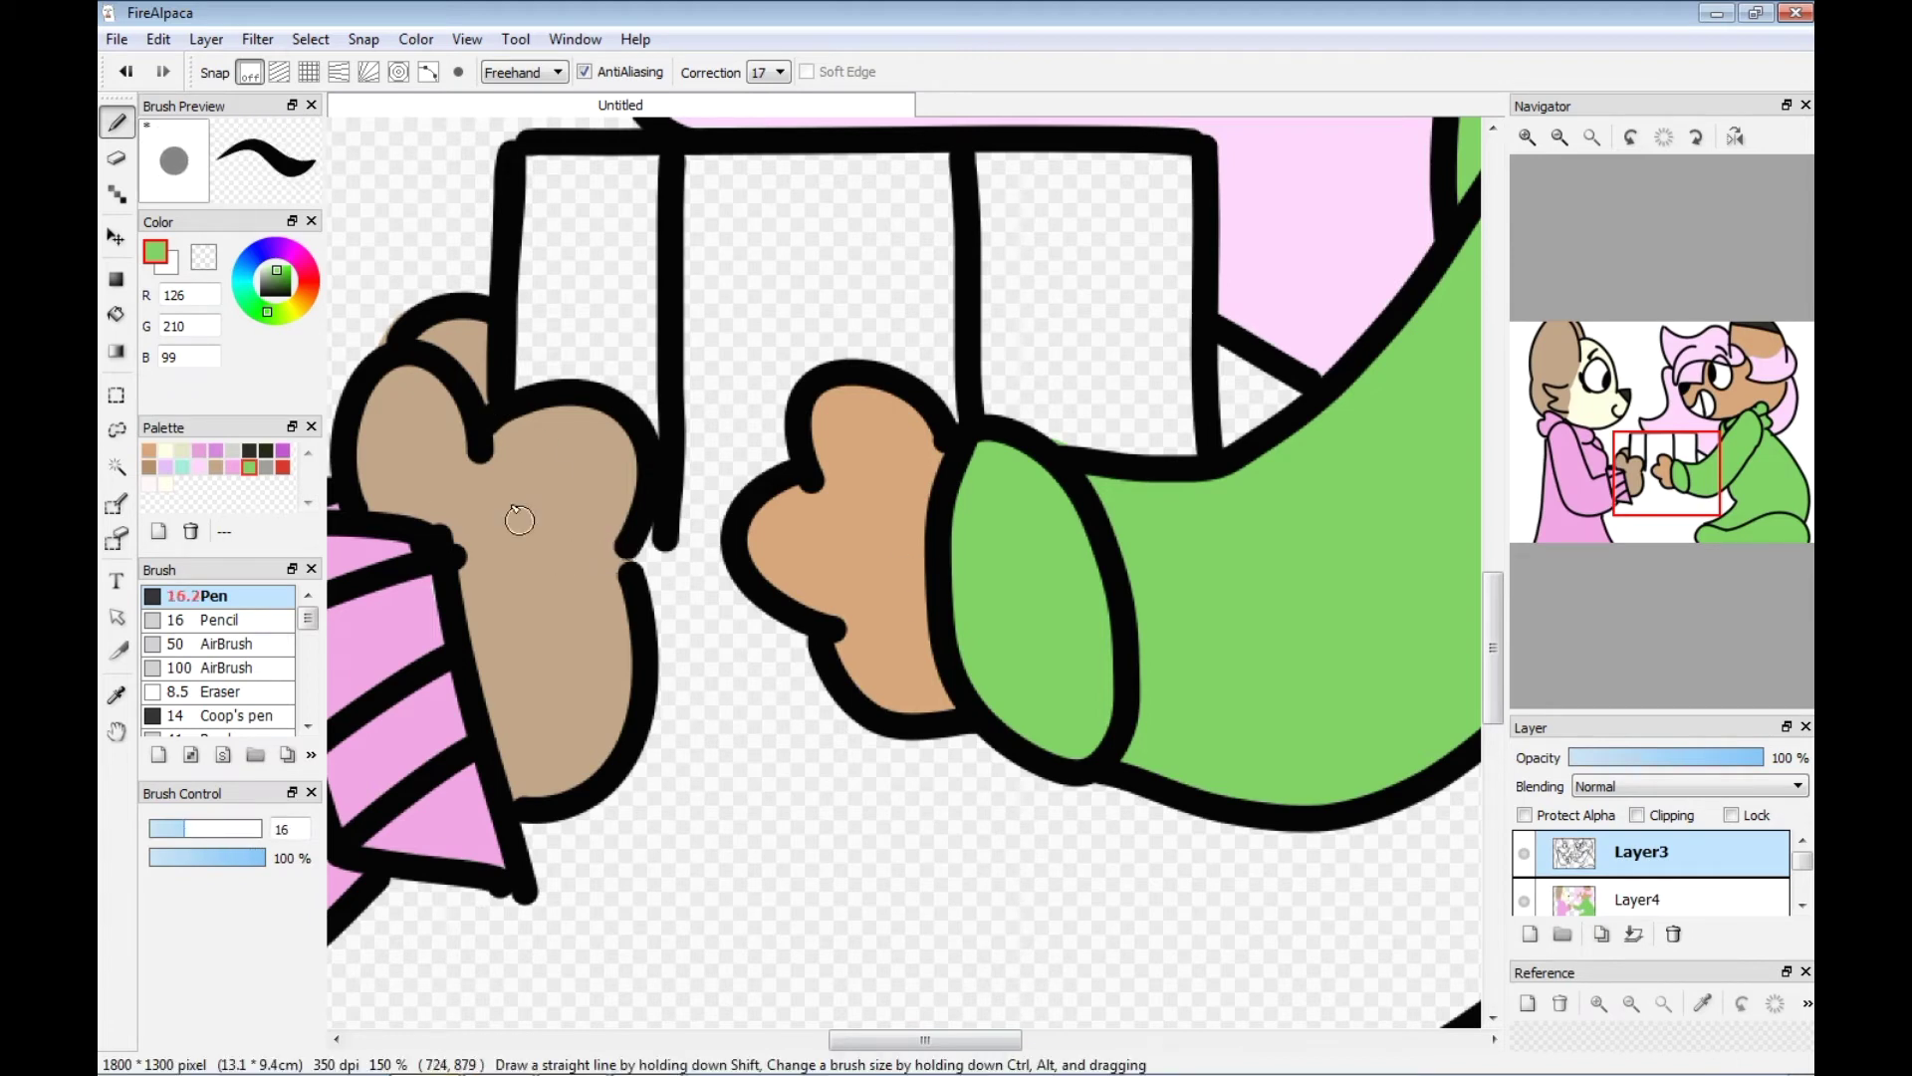
left_click_drag(567, 862, 1175, 911)
key("ctrl+z")
left_click_drag(527, 865, 1170, 840)
left_click_drag(666, 542, 673, 847)
left_click_drag(988, 737, 991, 826)
On Layer4 at brush size 20, fill the box's outer panels purple (192, 84, 203) and its middle band mint (160, 235, 216).
left_click(1590, 893)
left_click_drag(185, 829, 196, 828)
left_click_drag(530, 379, 546, 233)
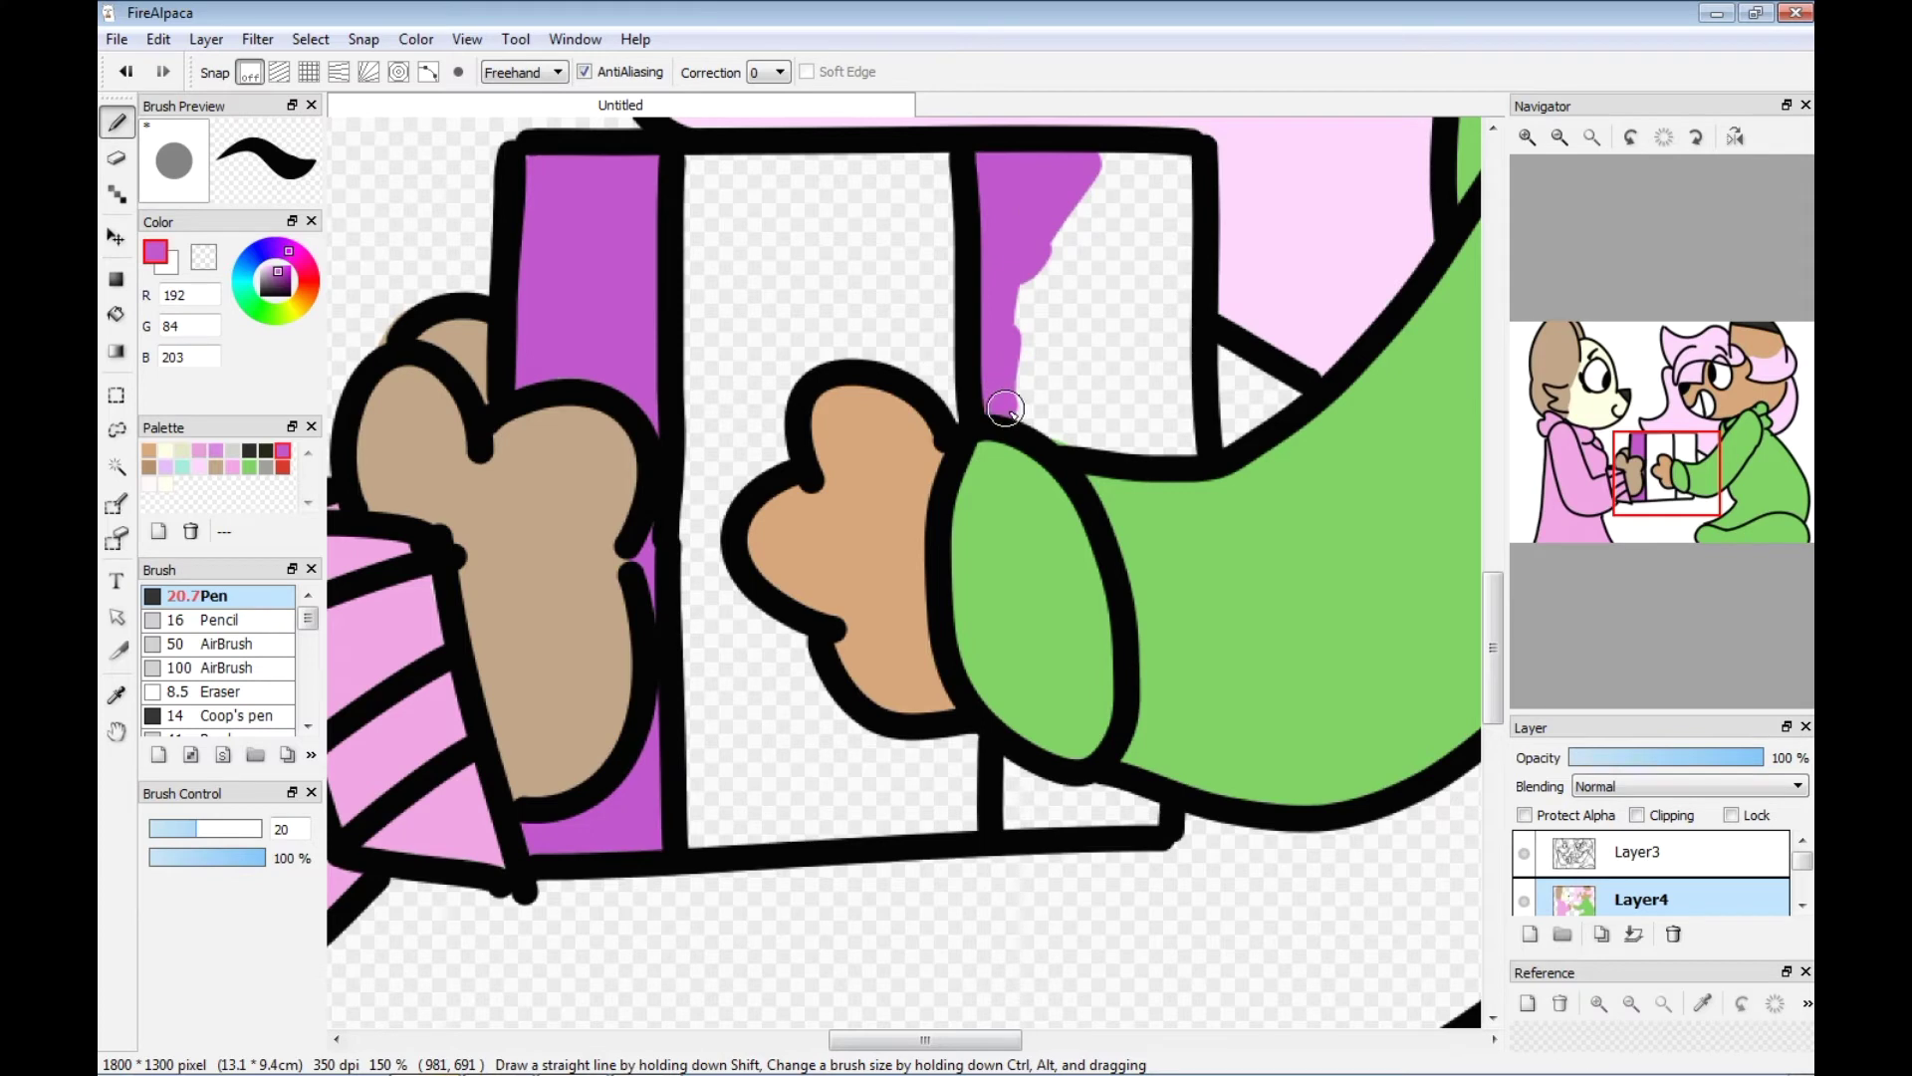
left_click_drag(1029, 335, 1084, 309)
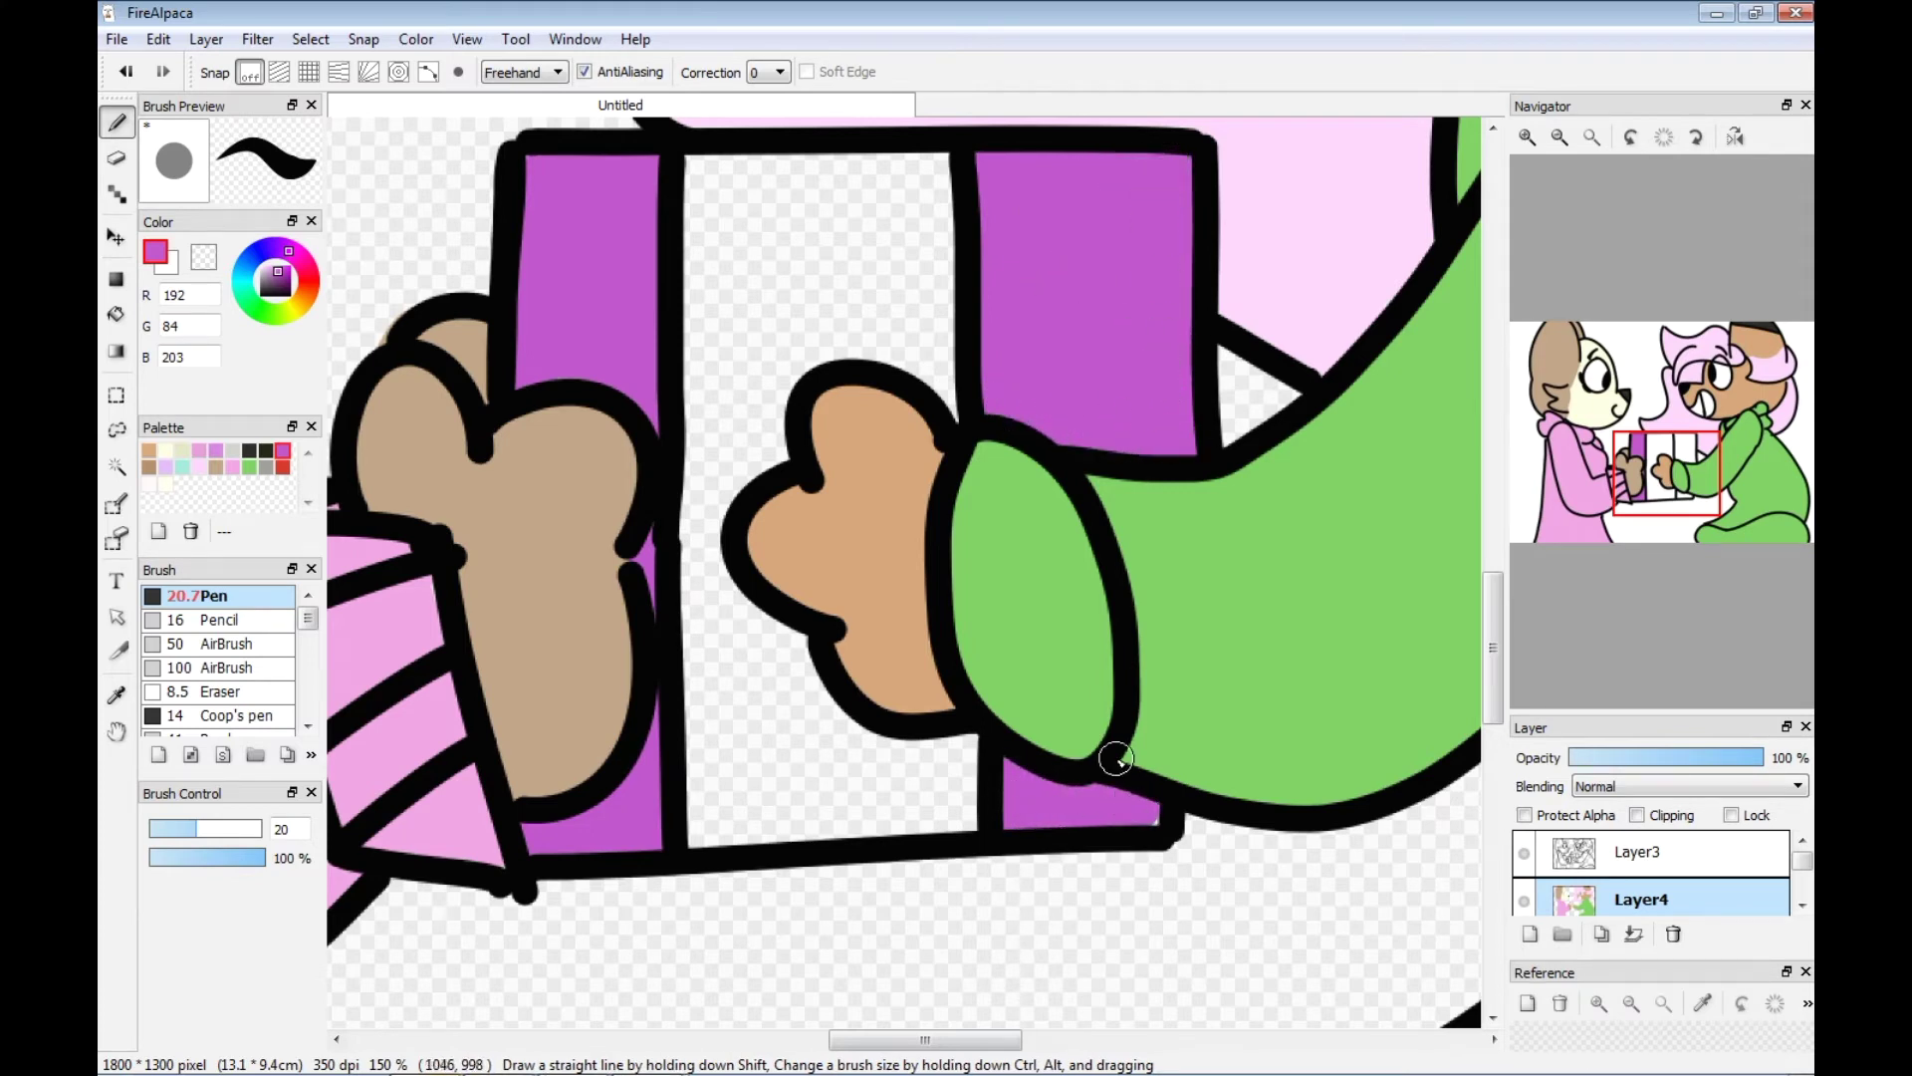
left_click_drag(695, 316, 709, 680)
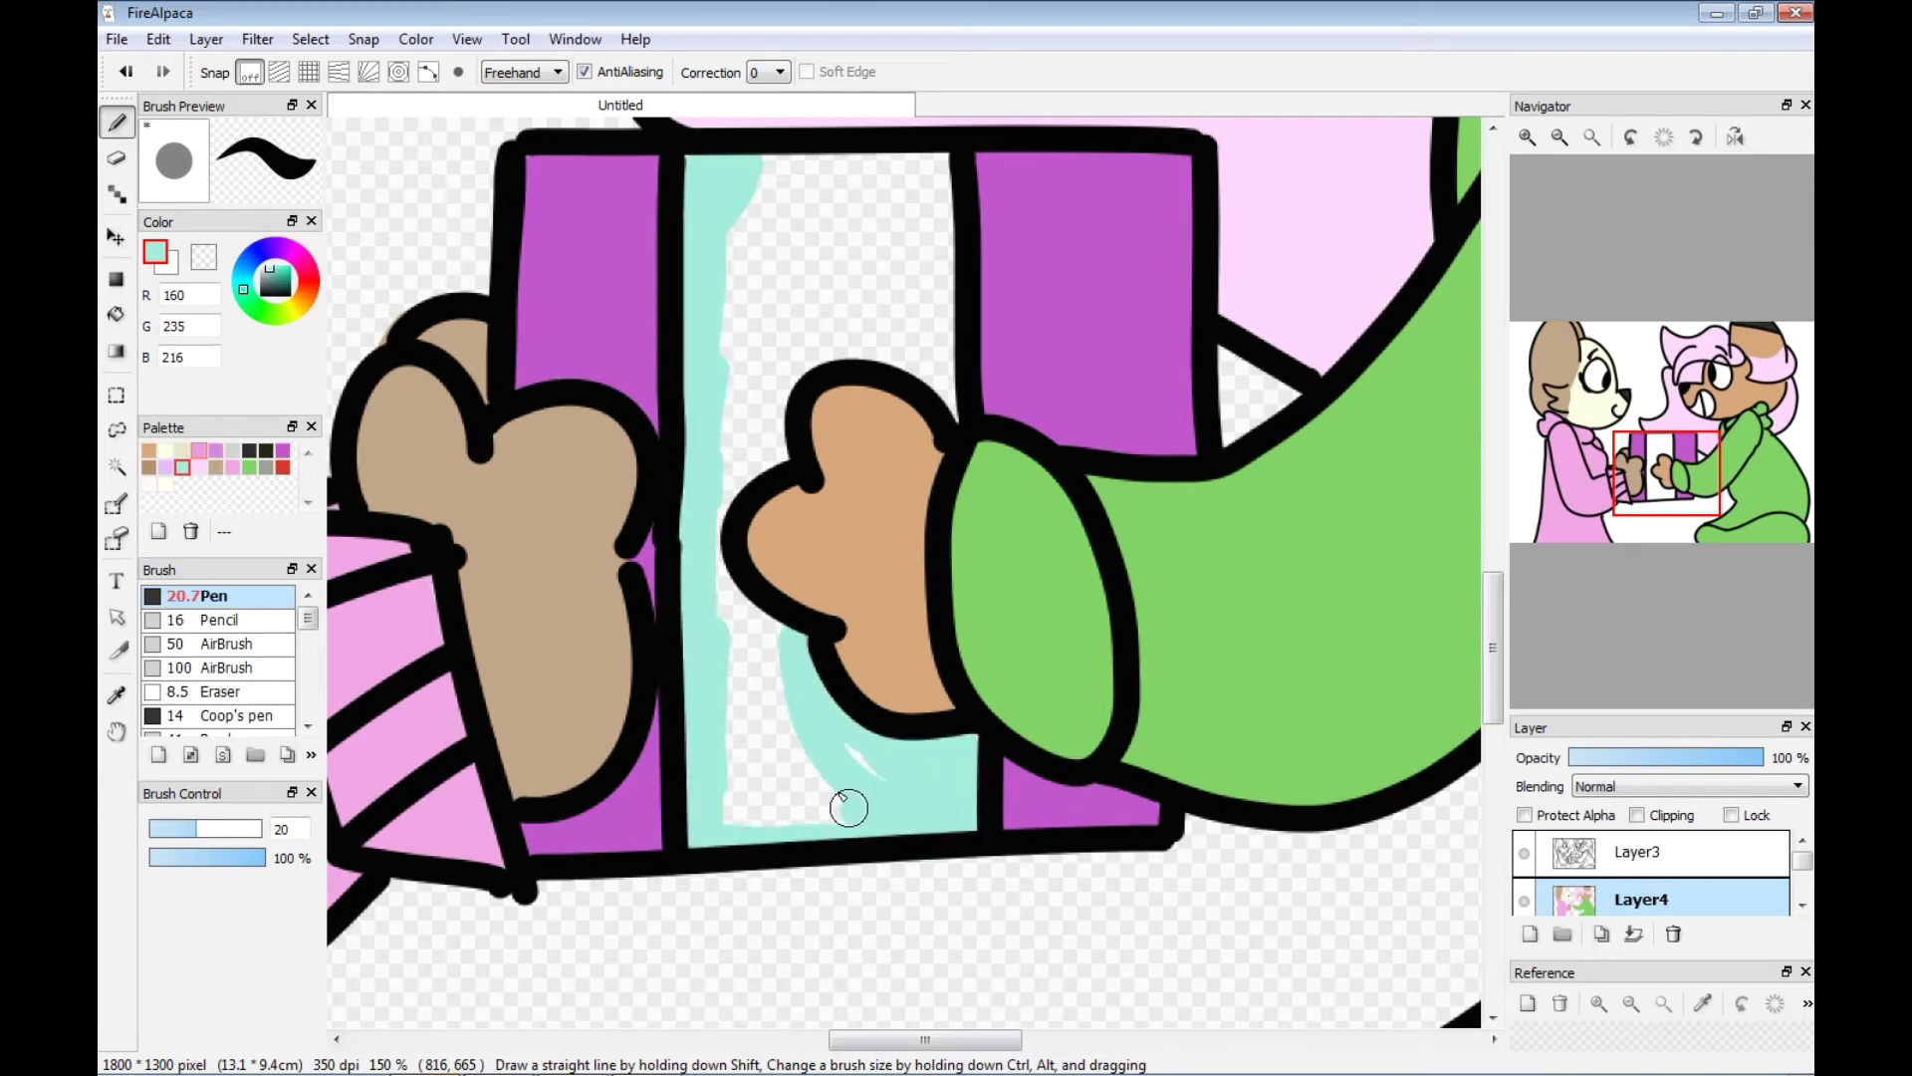
left_click_drag(772, 455, 738, 471)
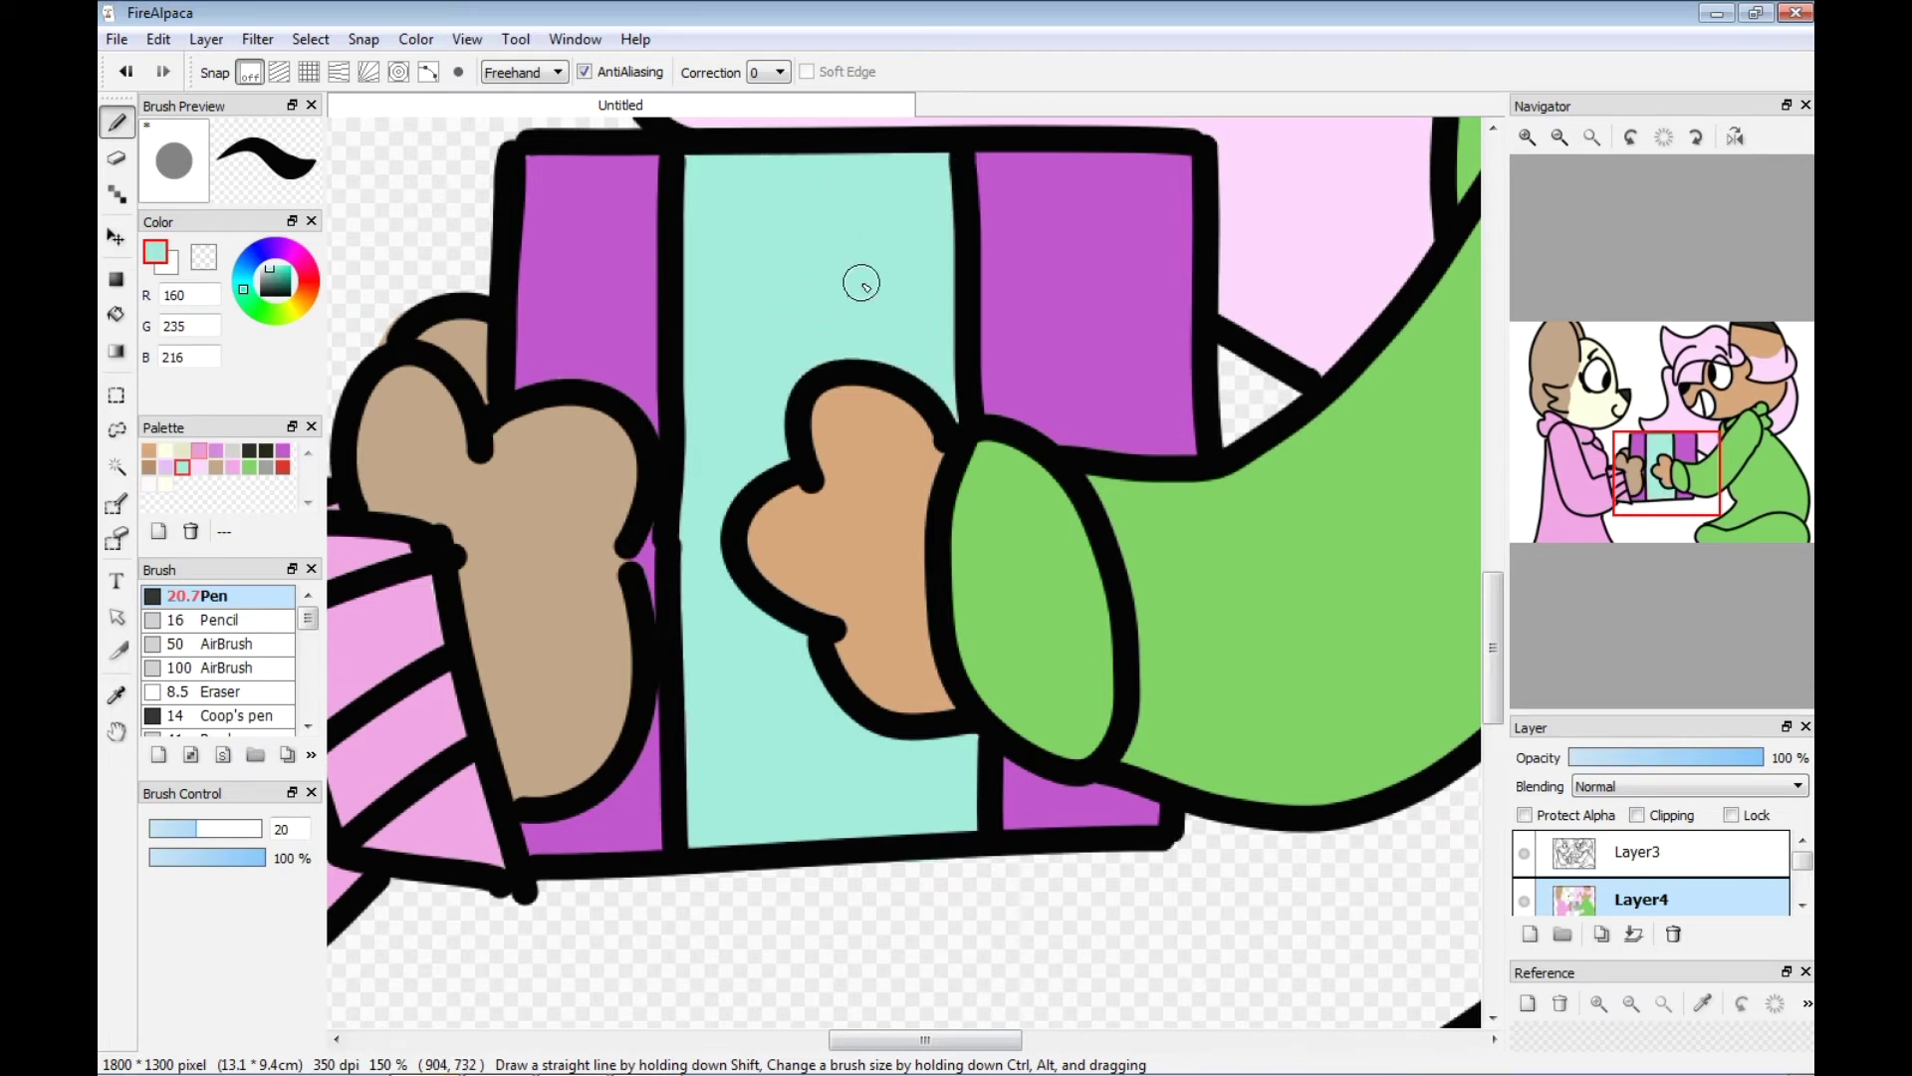
Hide the colour layer Layer4 and the line art layer Layer3.
left_click(1558, 137)
left_click(1558, 137)
left_click(1559, 137)
left_click(1559, 138)
left_click(1524, 899)
left_click(1524, 853)
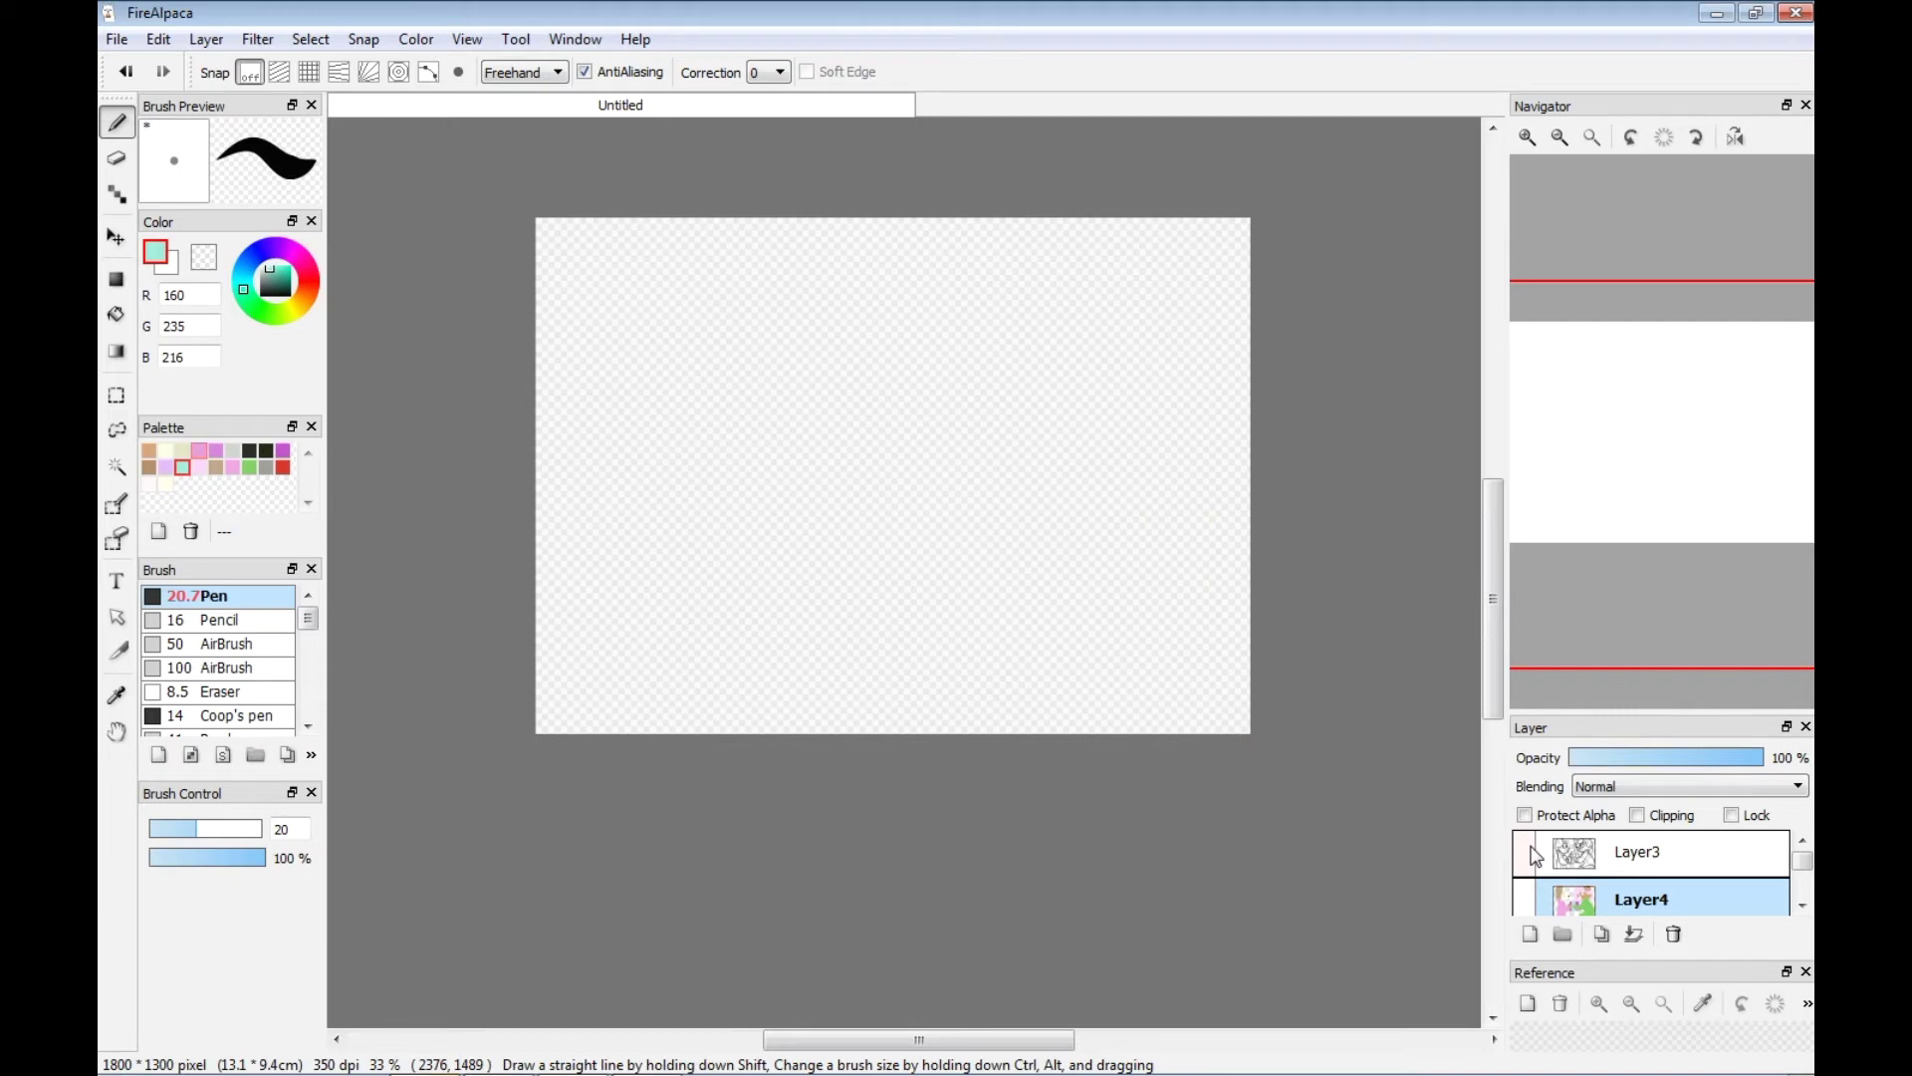
Start opening an image and look through the Arts folders on the C: and D: drives.
left_click(117, 39)
mouse_move(222, 48)
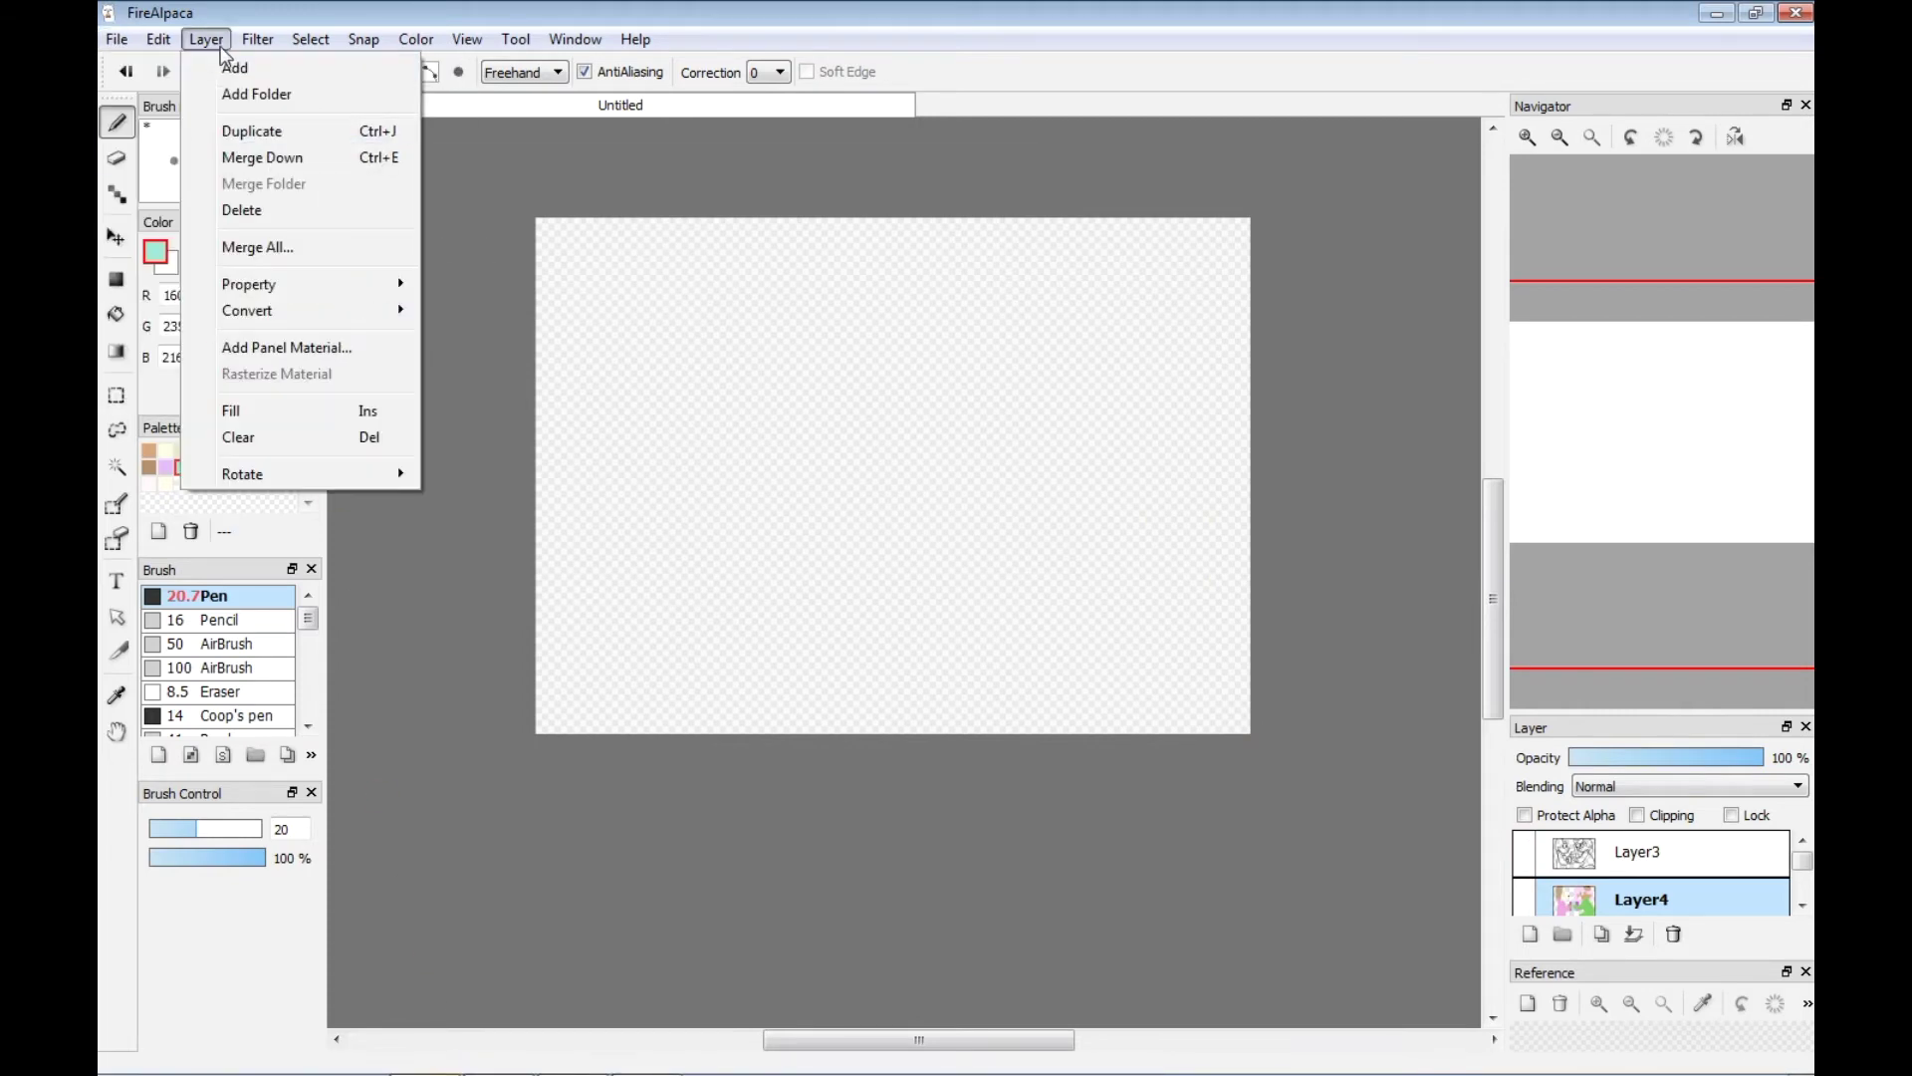
mouse_move(116, 38)
left_click(179, 119)
left_click(191, 365)
scroll(1149, 335, "down", 5)
left_click(196, 515)
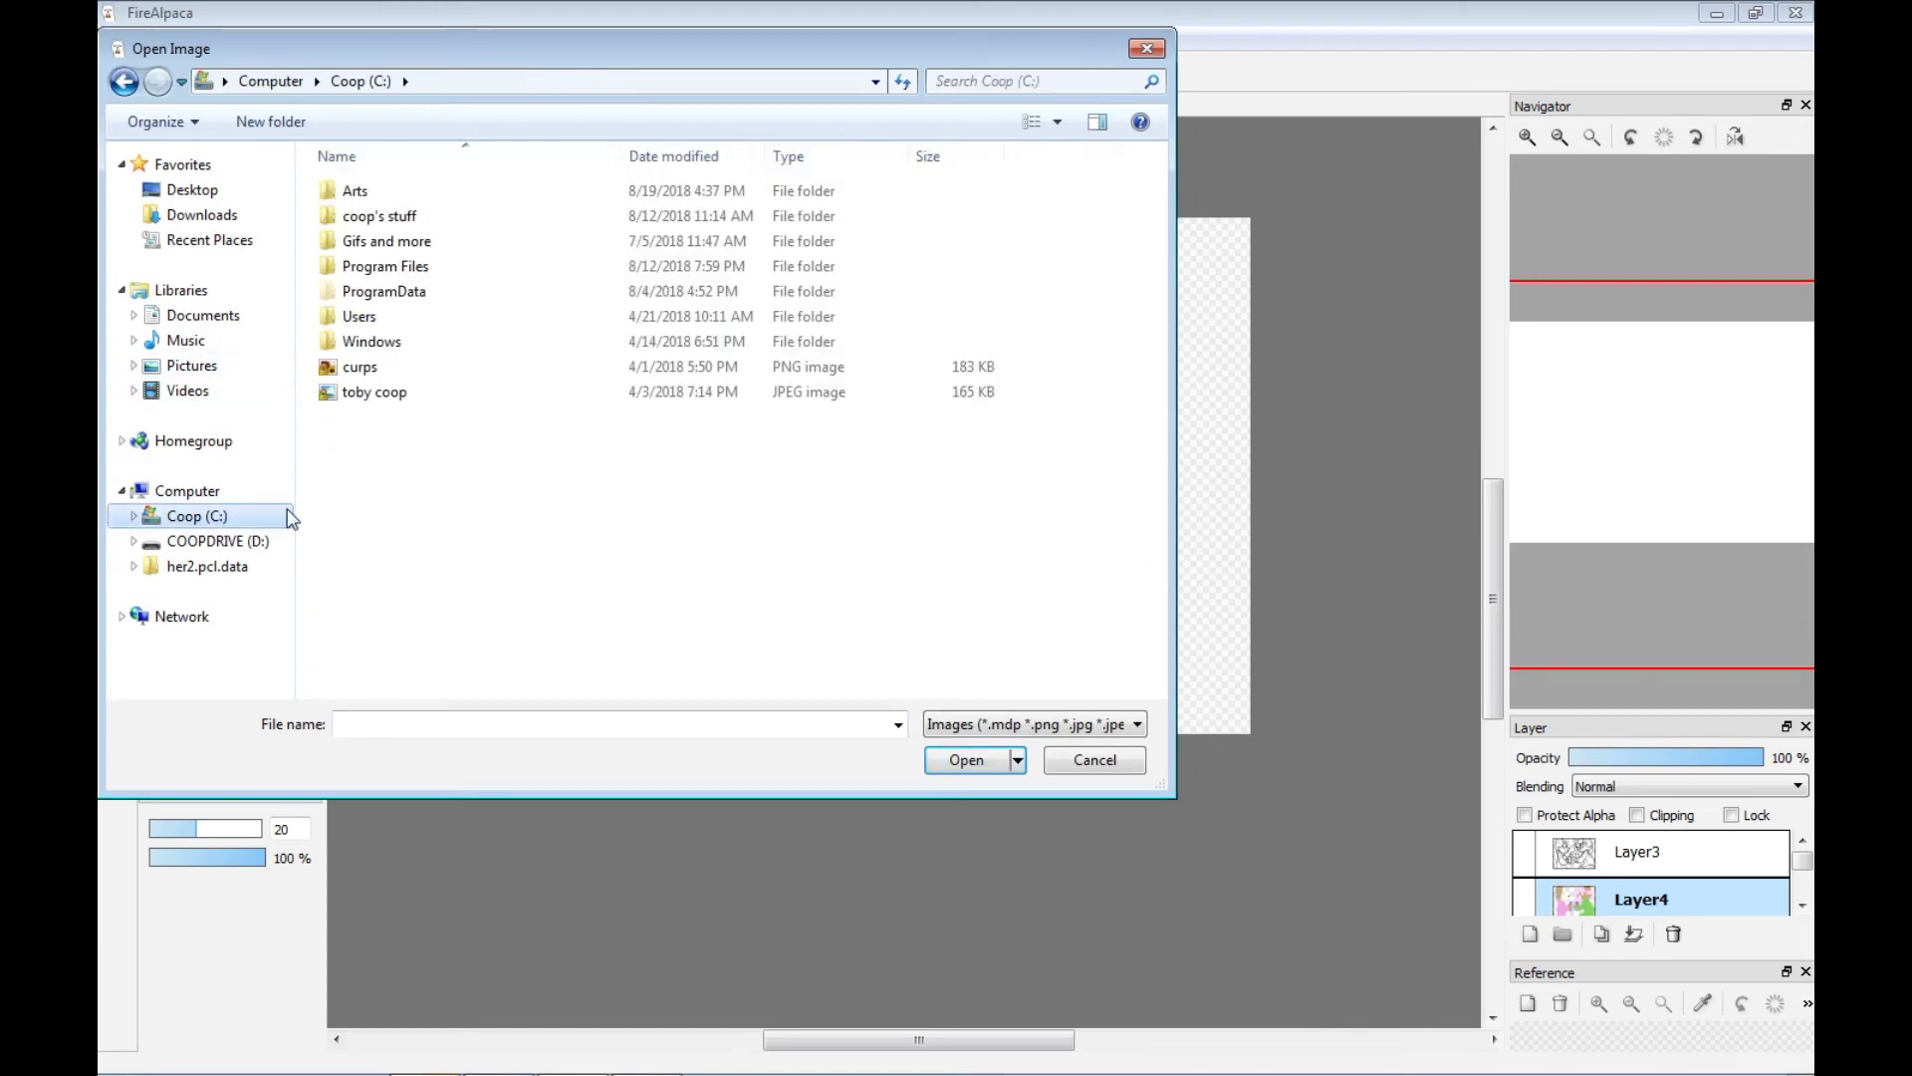
double_click(426, 189)
left_click_drag(1161, 291, 1163, 249)
left_click(244, 547)
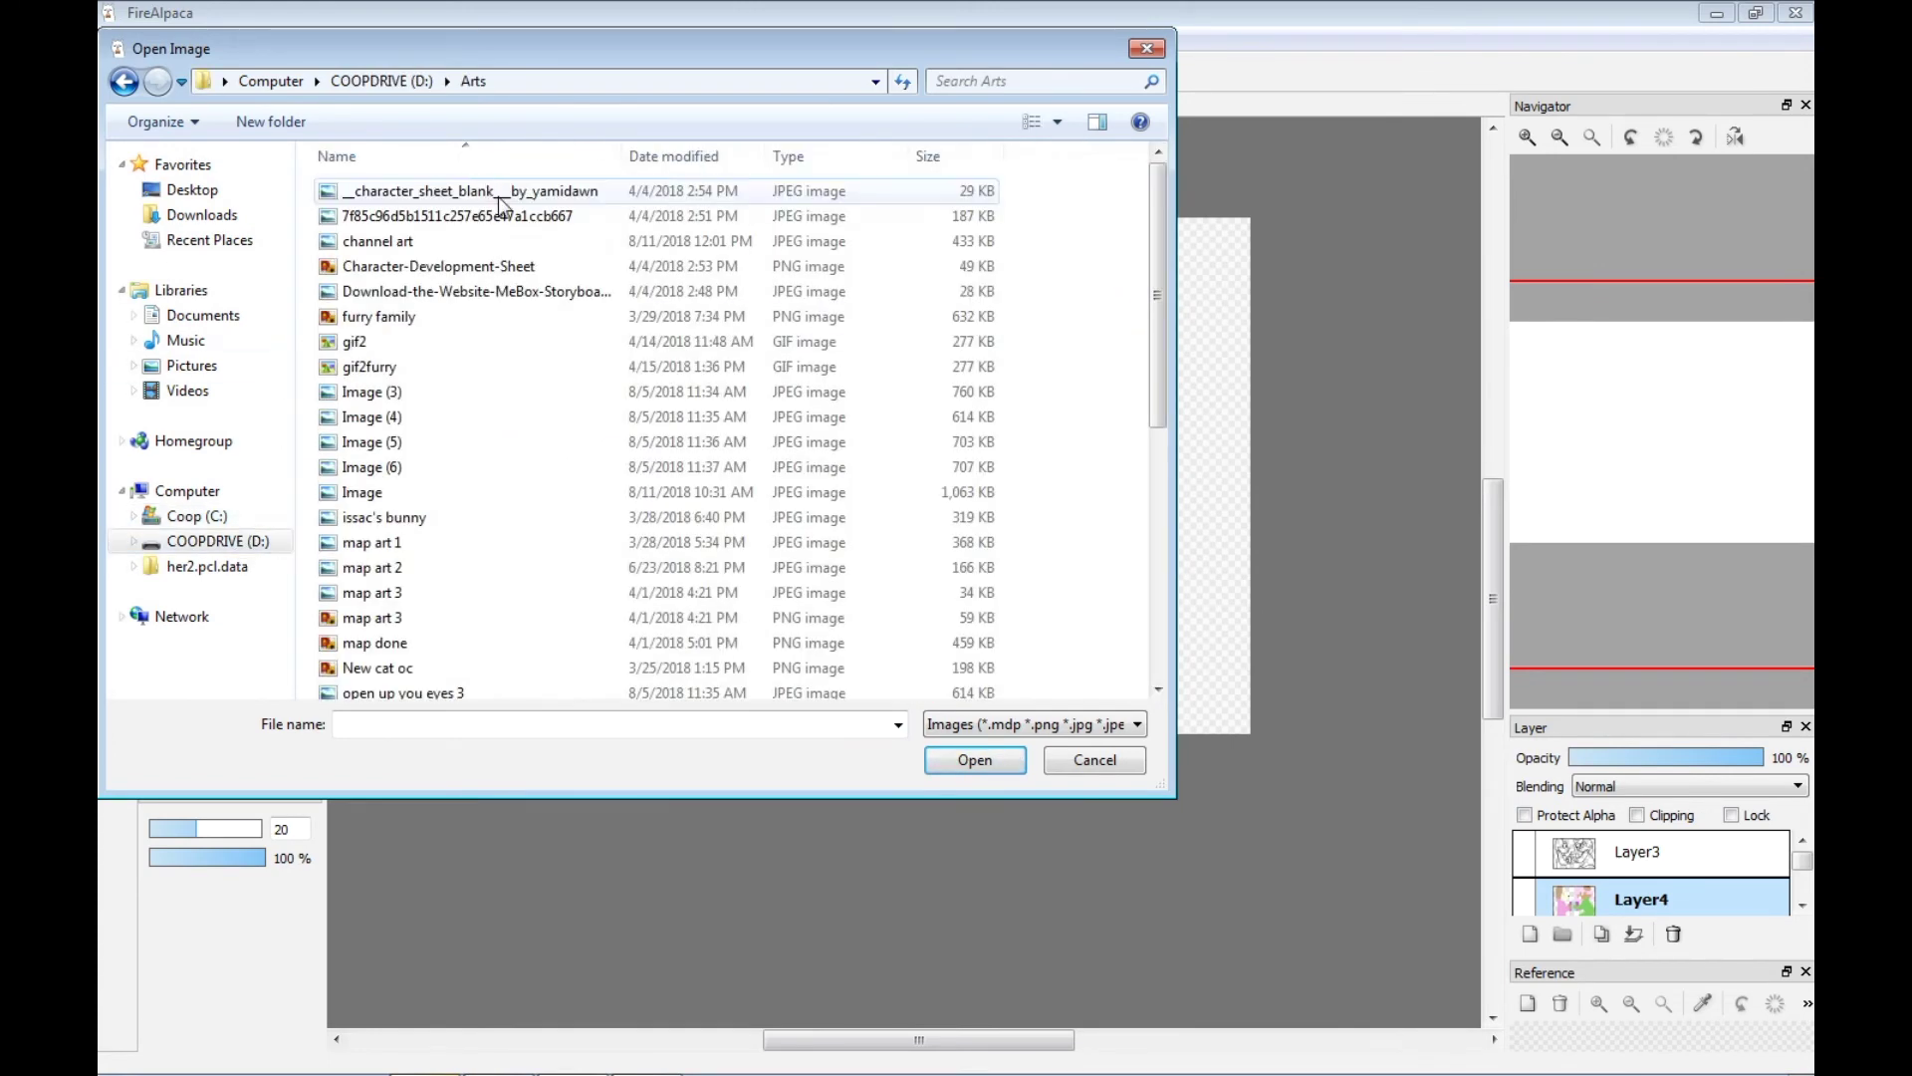
Look through the coop's stuff folder on the C: drive, including me, fanart and art stuff, for a picture.
left_click(129, 78)
double_click(418, 208)
double_click(443, 274)
left_click(124, 81)
double_click(353, 241)
left_click_drag(1160, 249, 1158, 647)
left_click(123, 81)
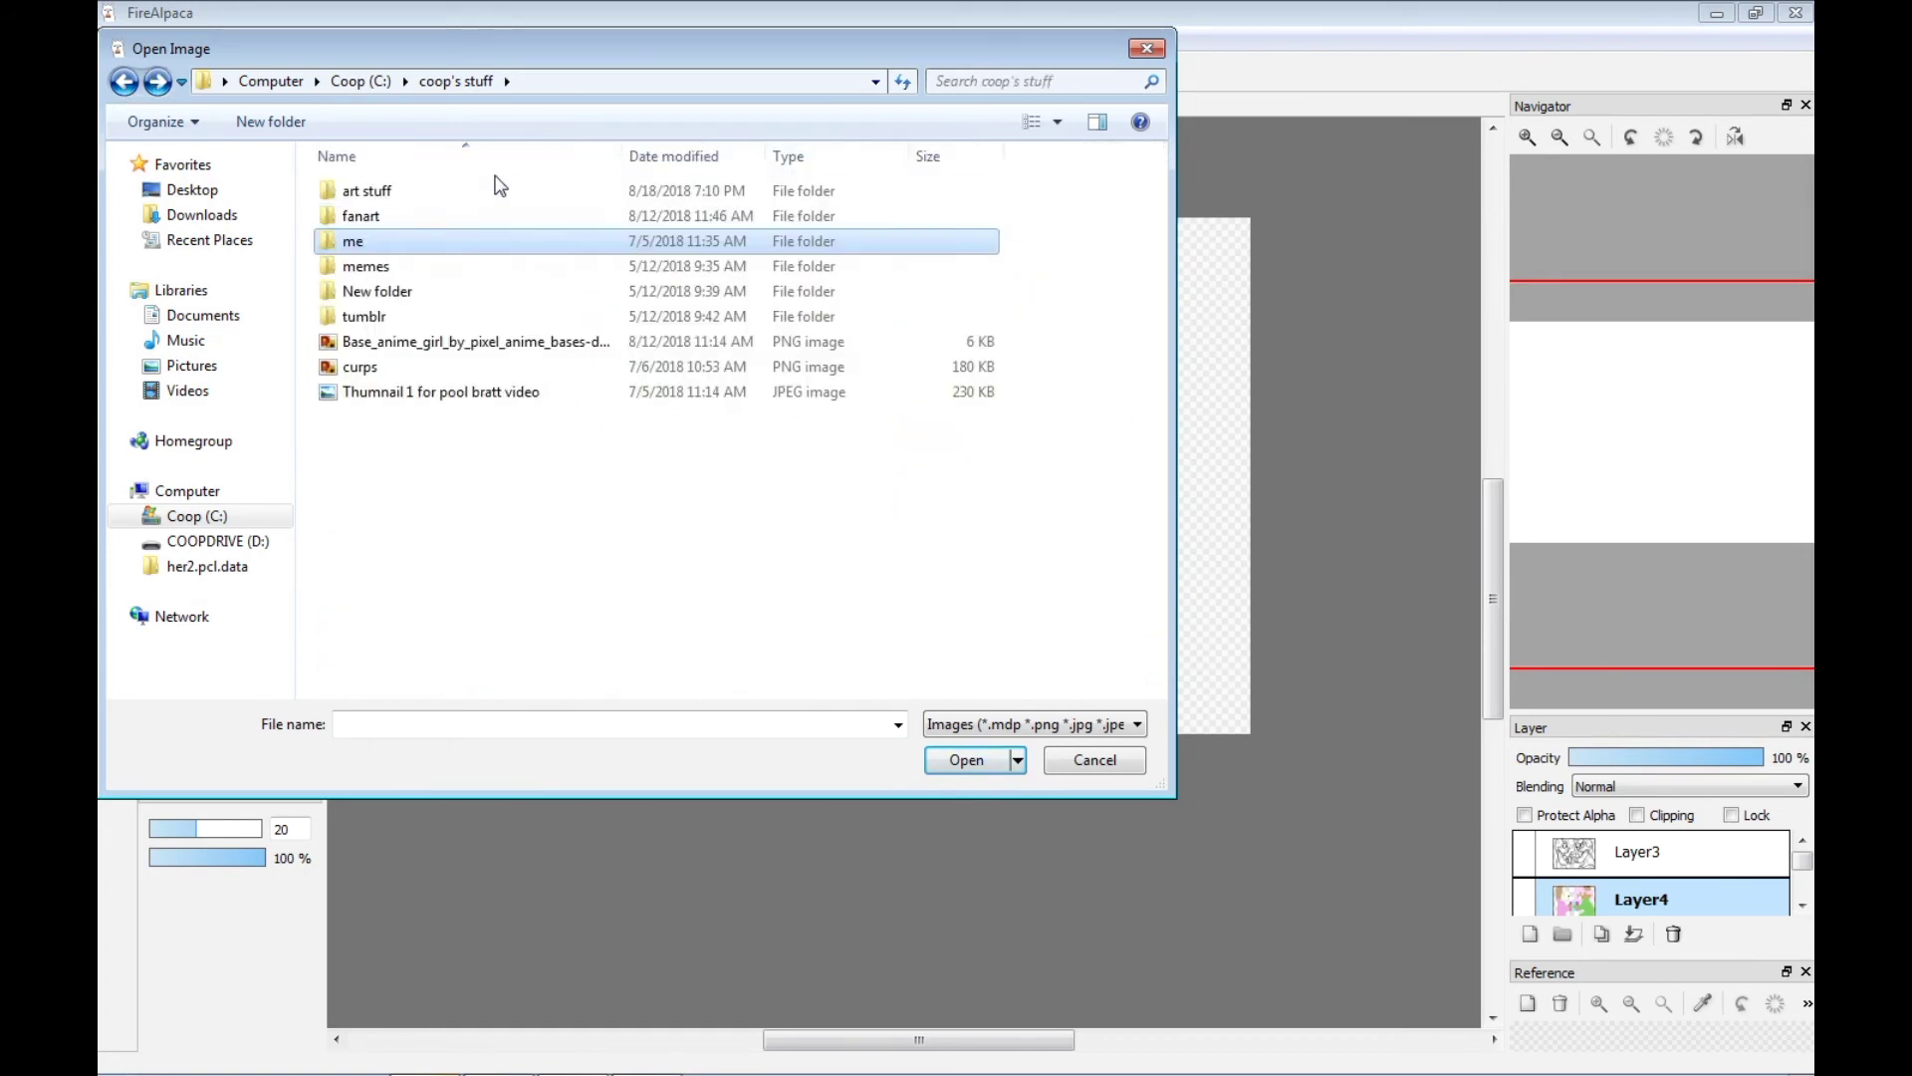
double_click(517, 213)
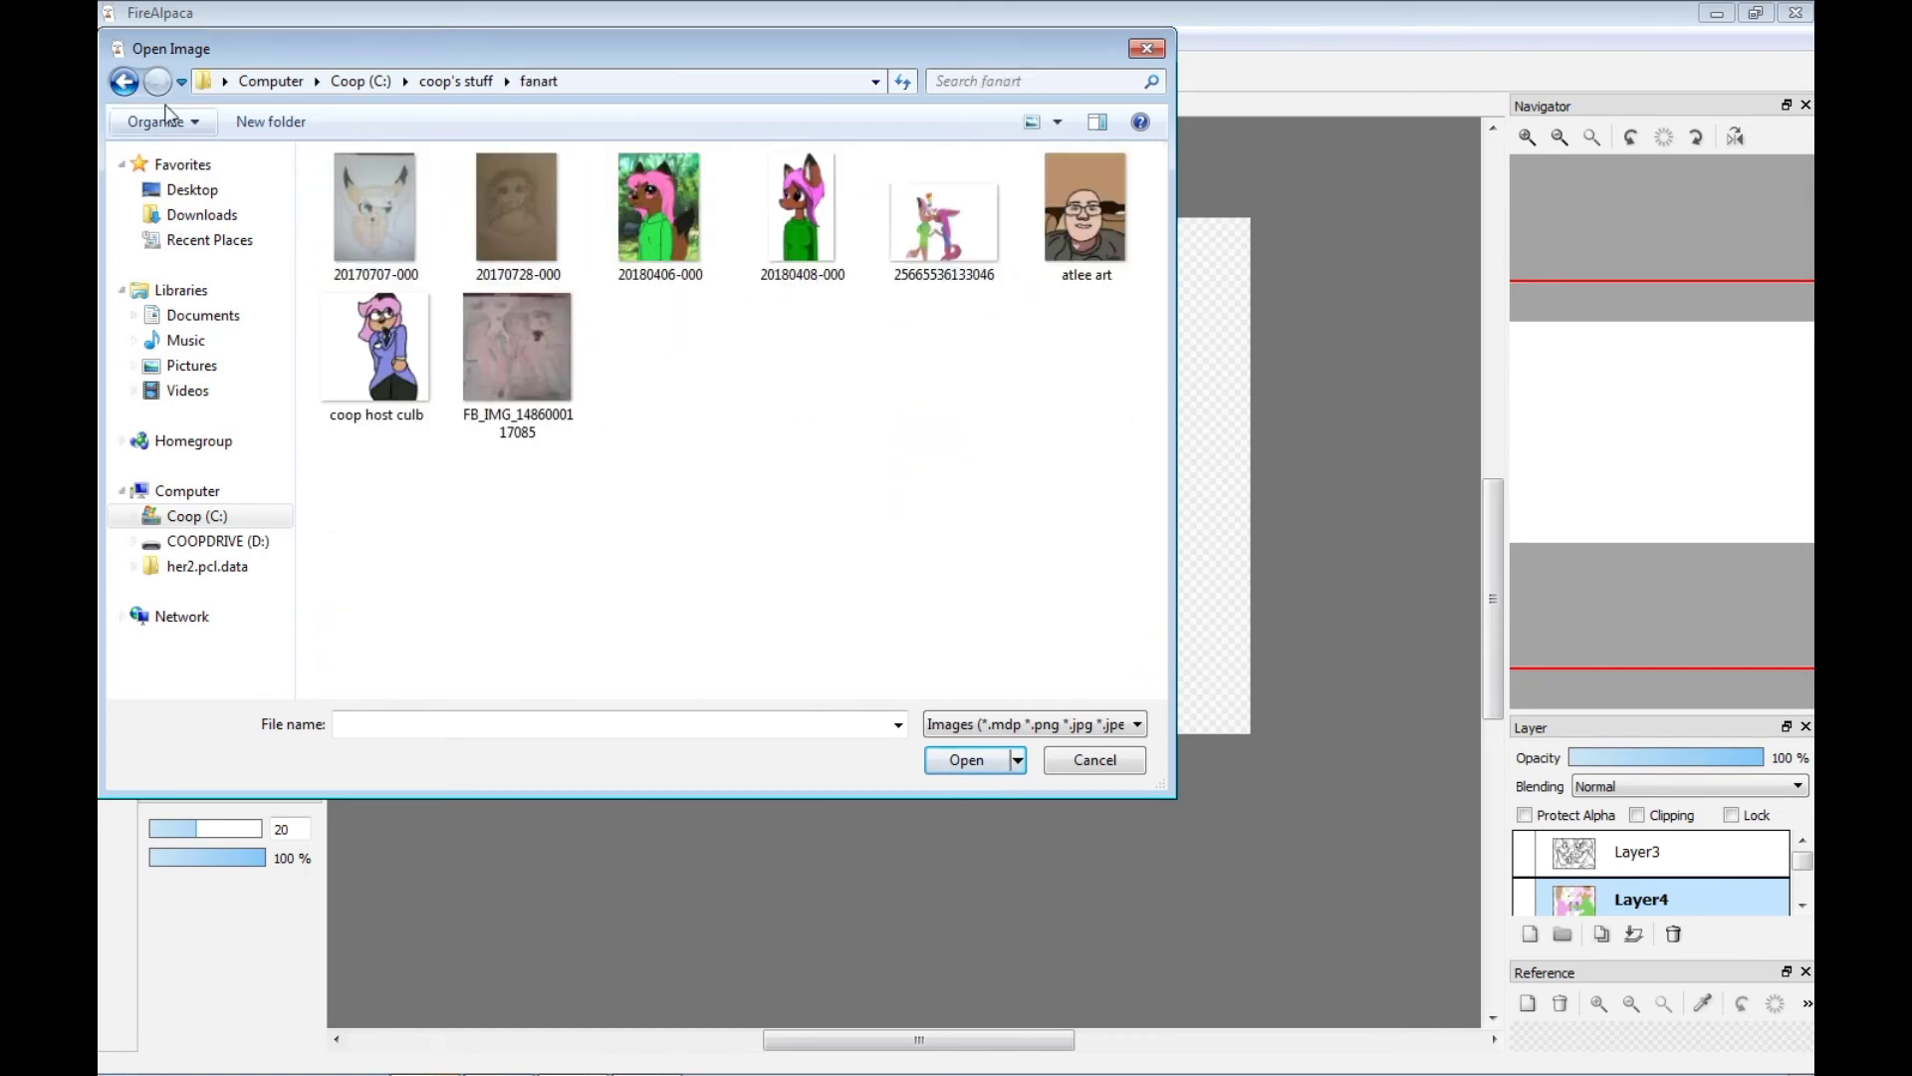
left_click(123, 81)
double_click(588, 191)
left_click(124, 81)
Check the Memories, Pic and Arts folders on COOPDRIVE for a picture and close the file browser.
left_click(226, 540)
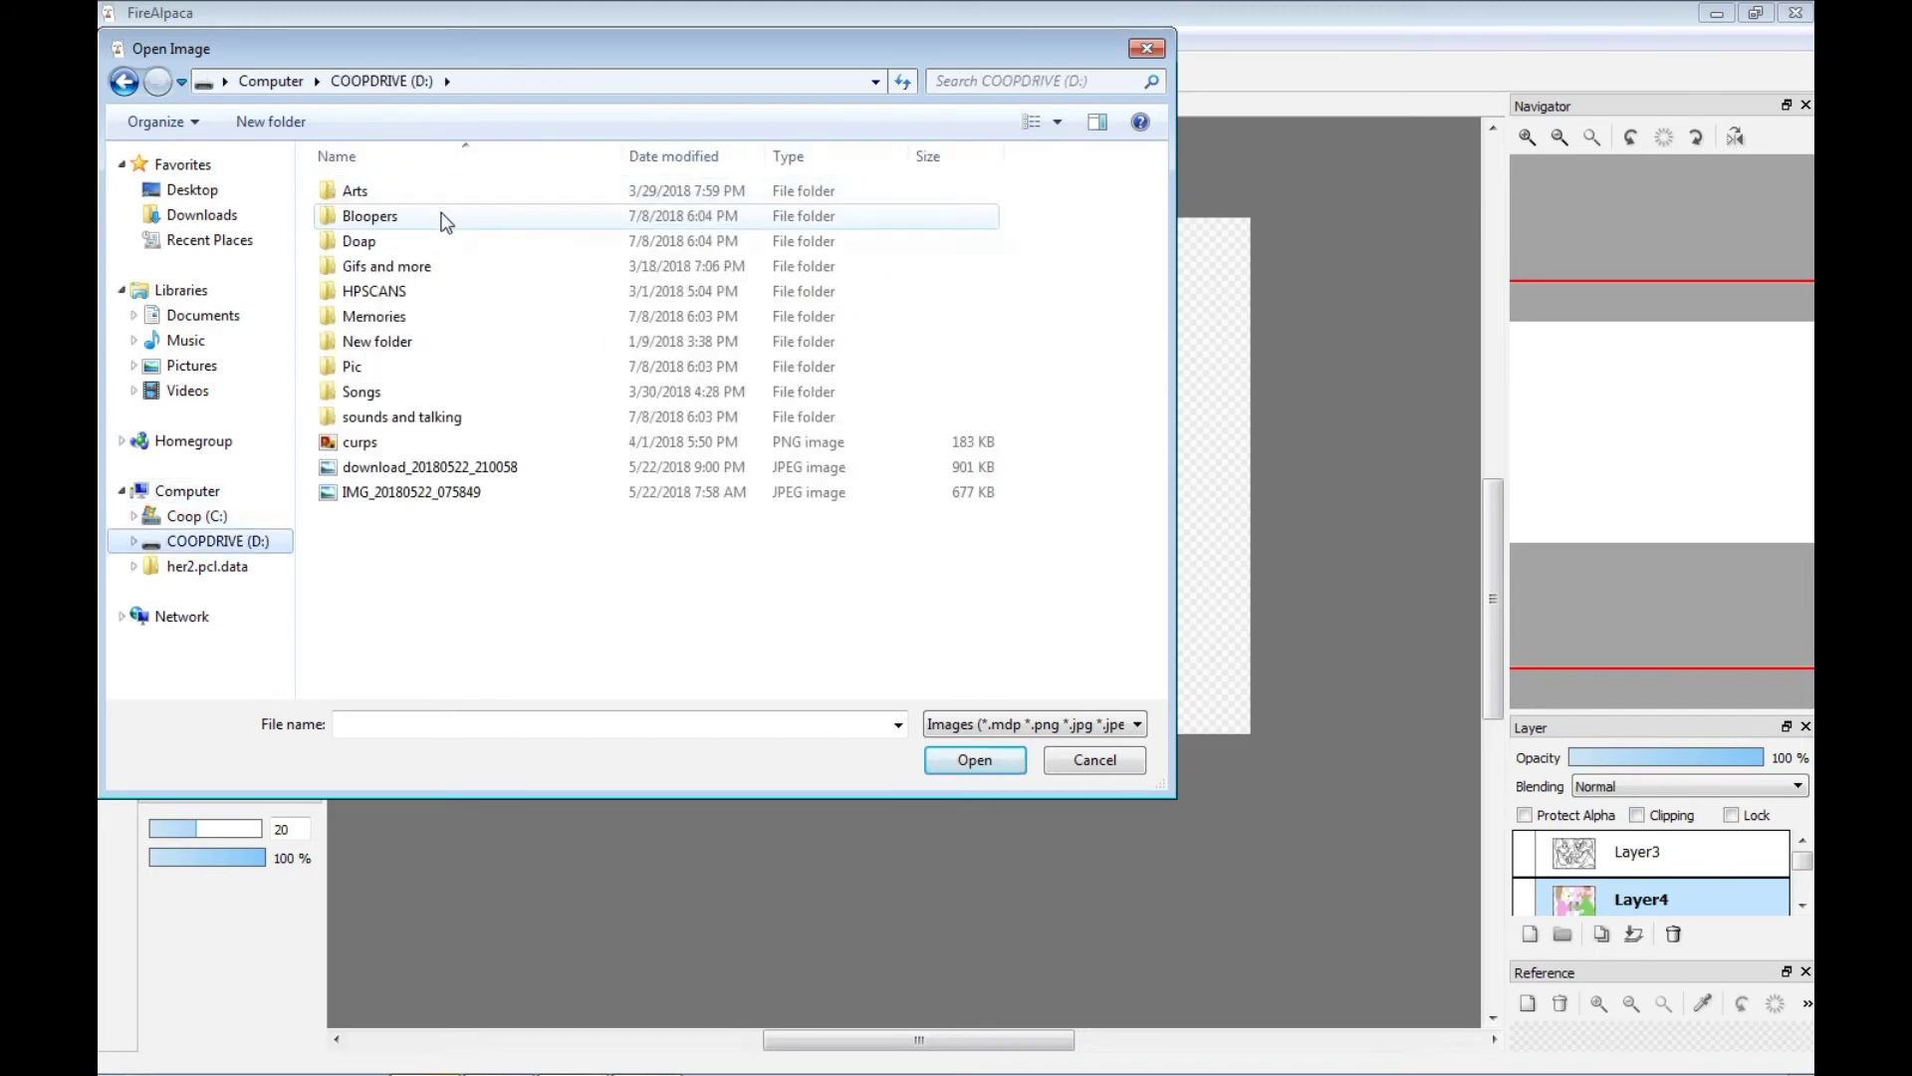
double_click(450, 316)
key("alt+Left")
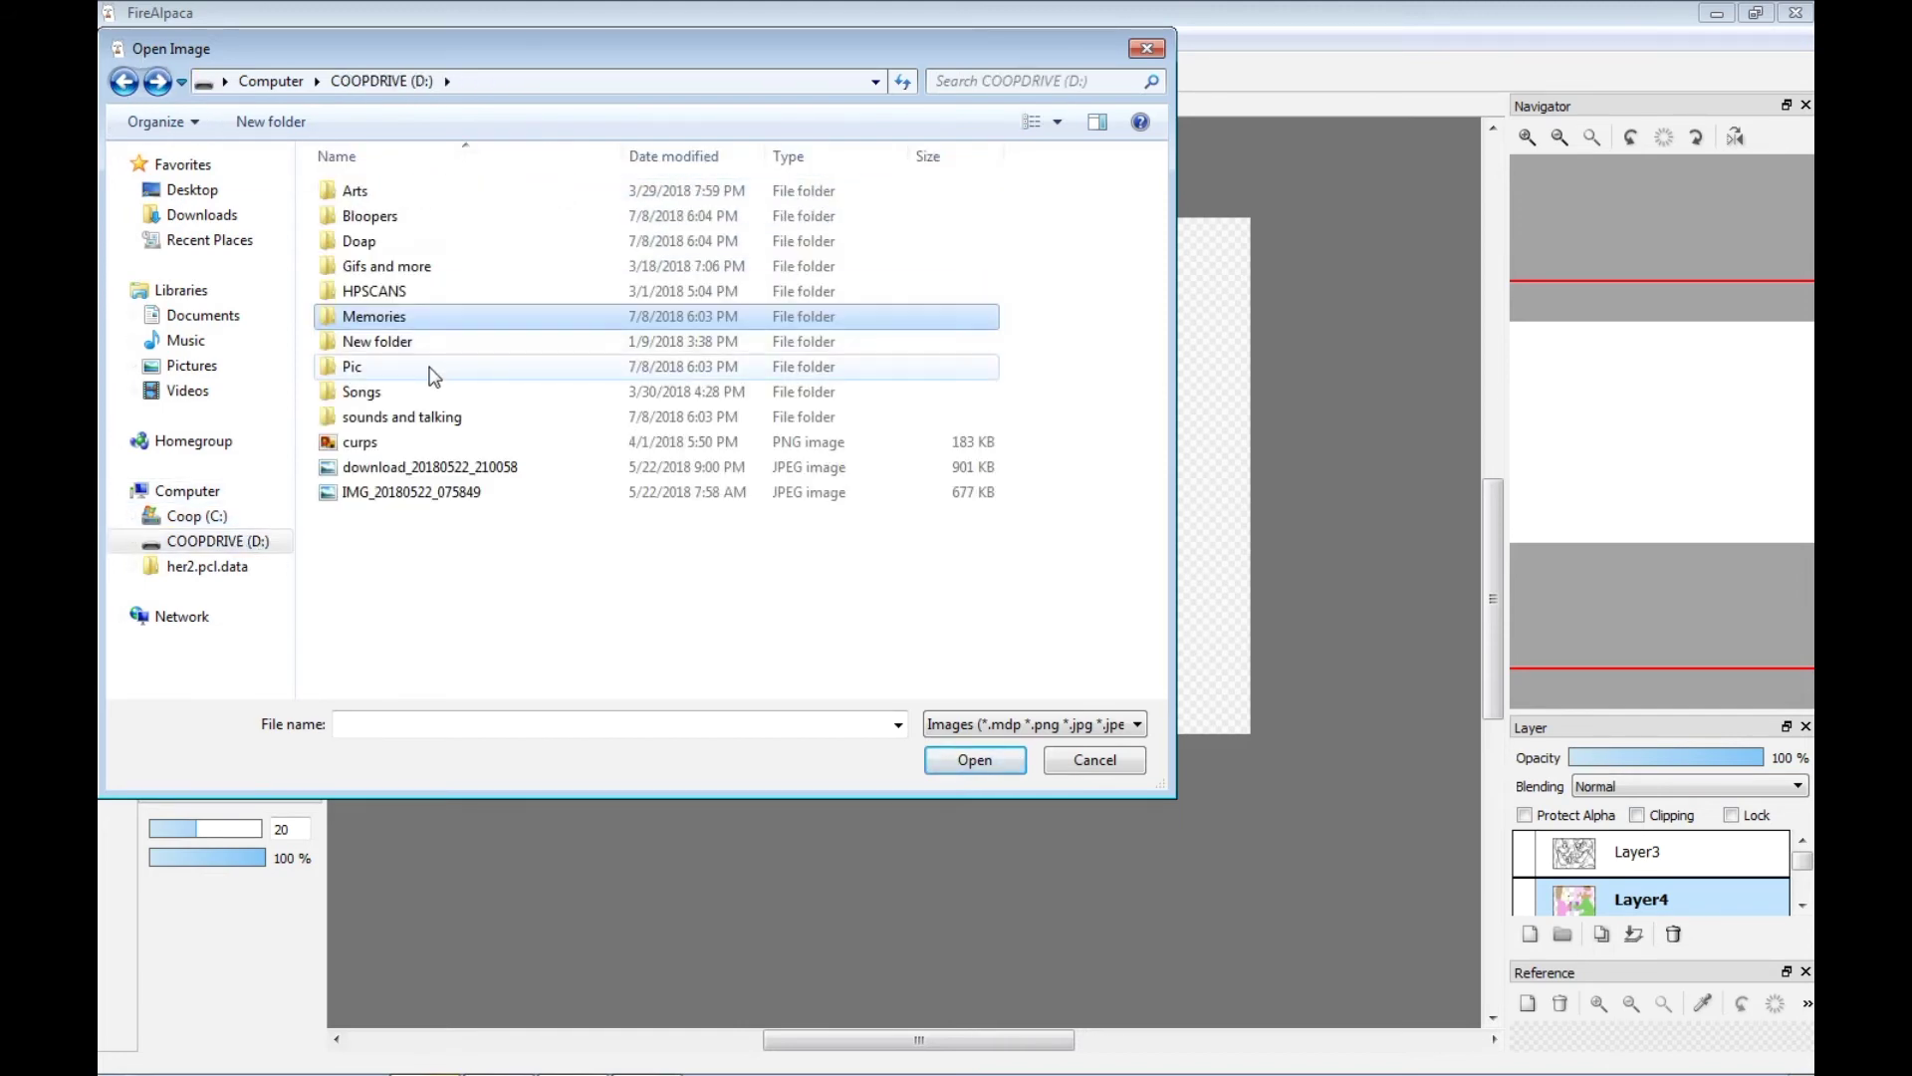
double_click(431, 369)
key("alt+Left")
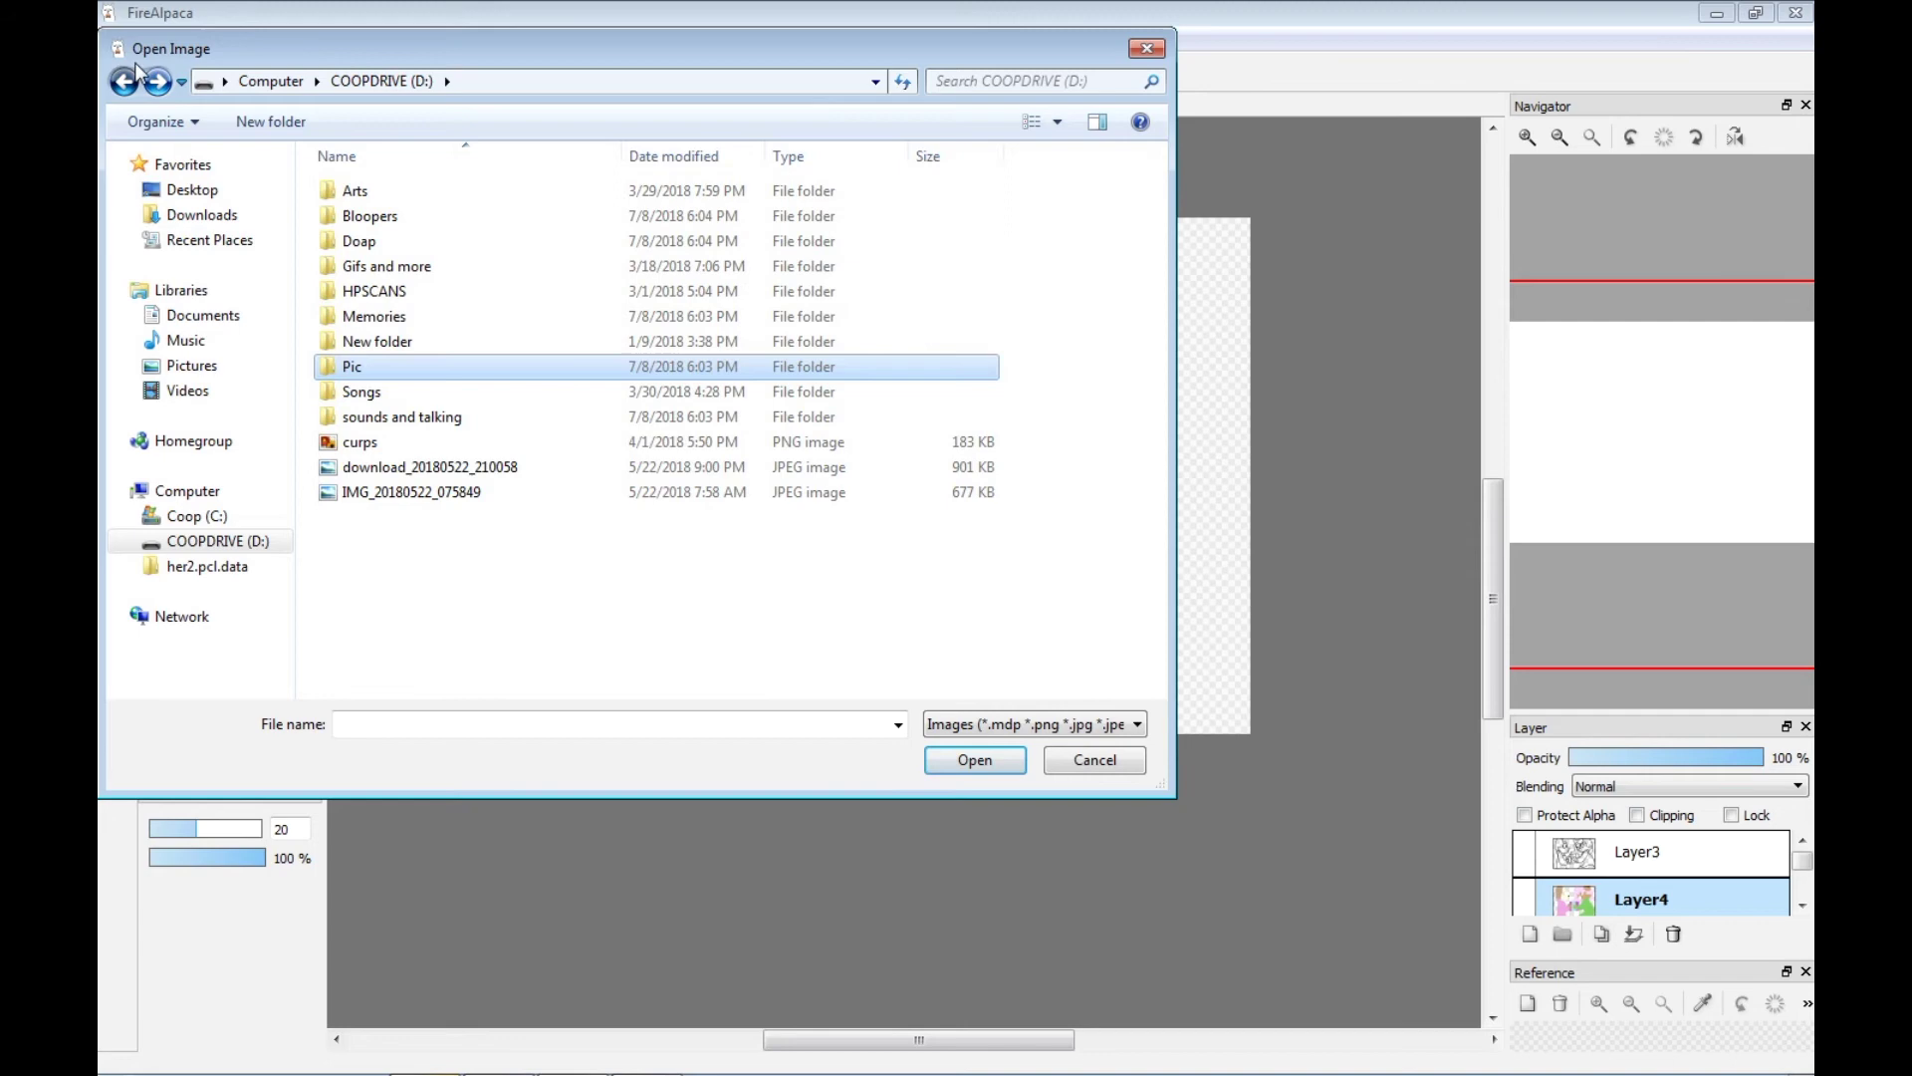
key("alt+Left")
double_click(385, 190)
left_click_drag(1159, 251, 1136, 588)
left_click(1146, 47)
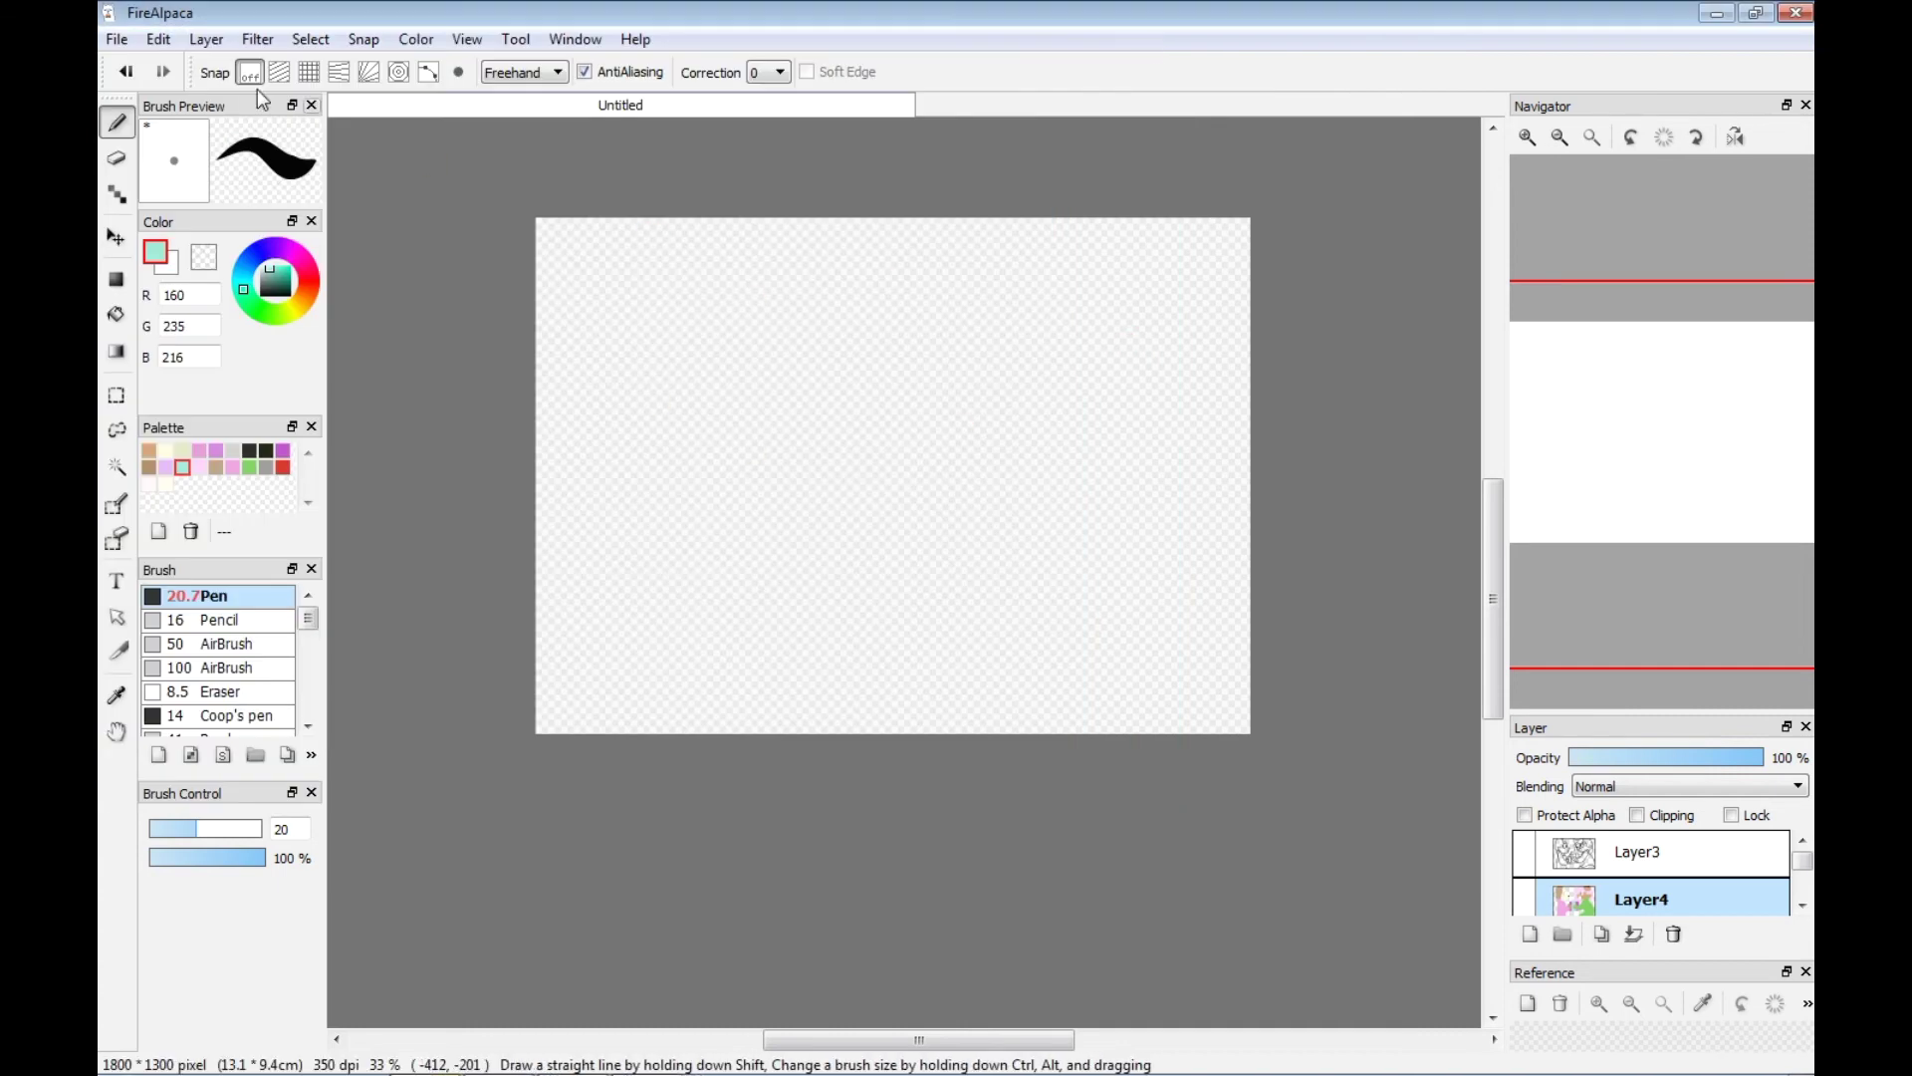
Reopen the image browser, look in COOPDRIVE's New folder and Arts, and close it without opening anything.
left_click(116, 39)
left_click(159, 130)
left_click(124, 80)
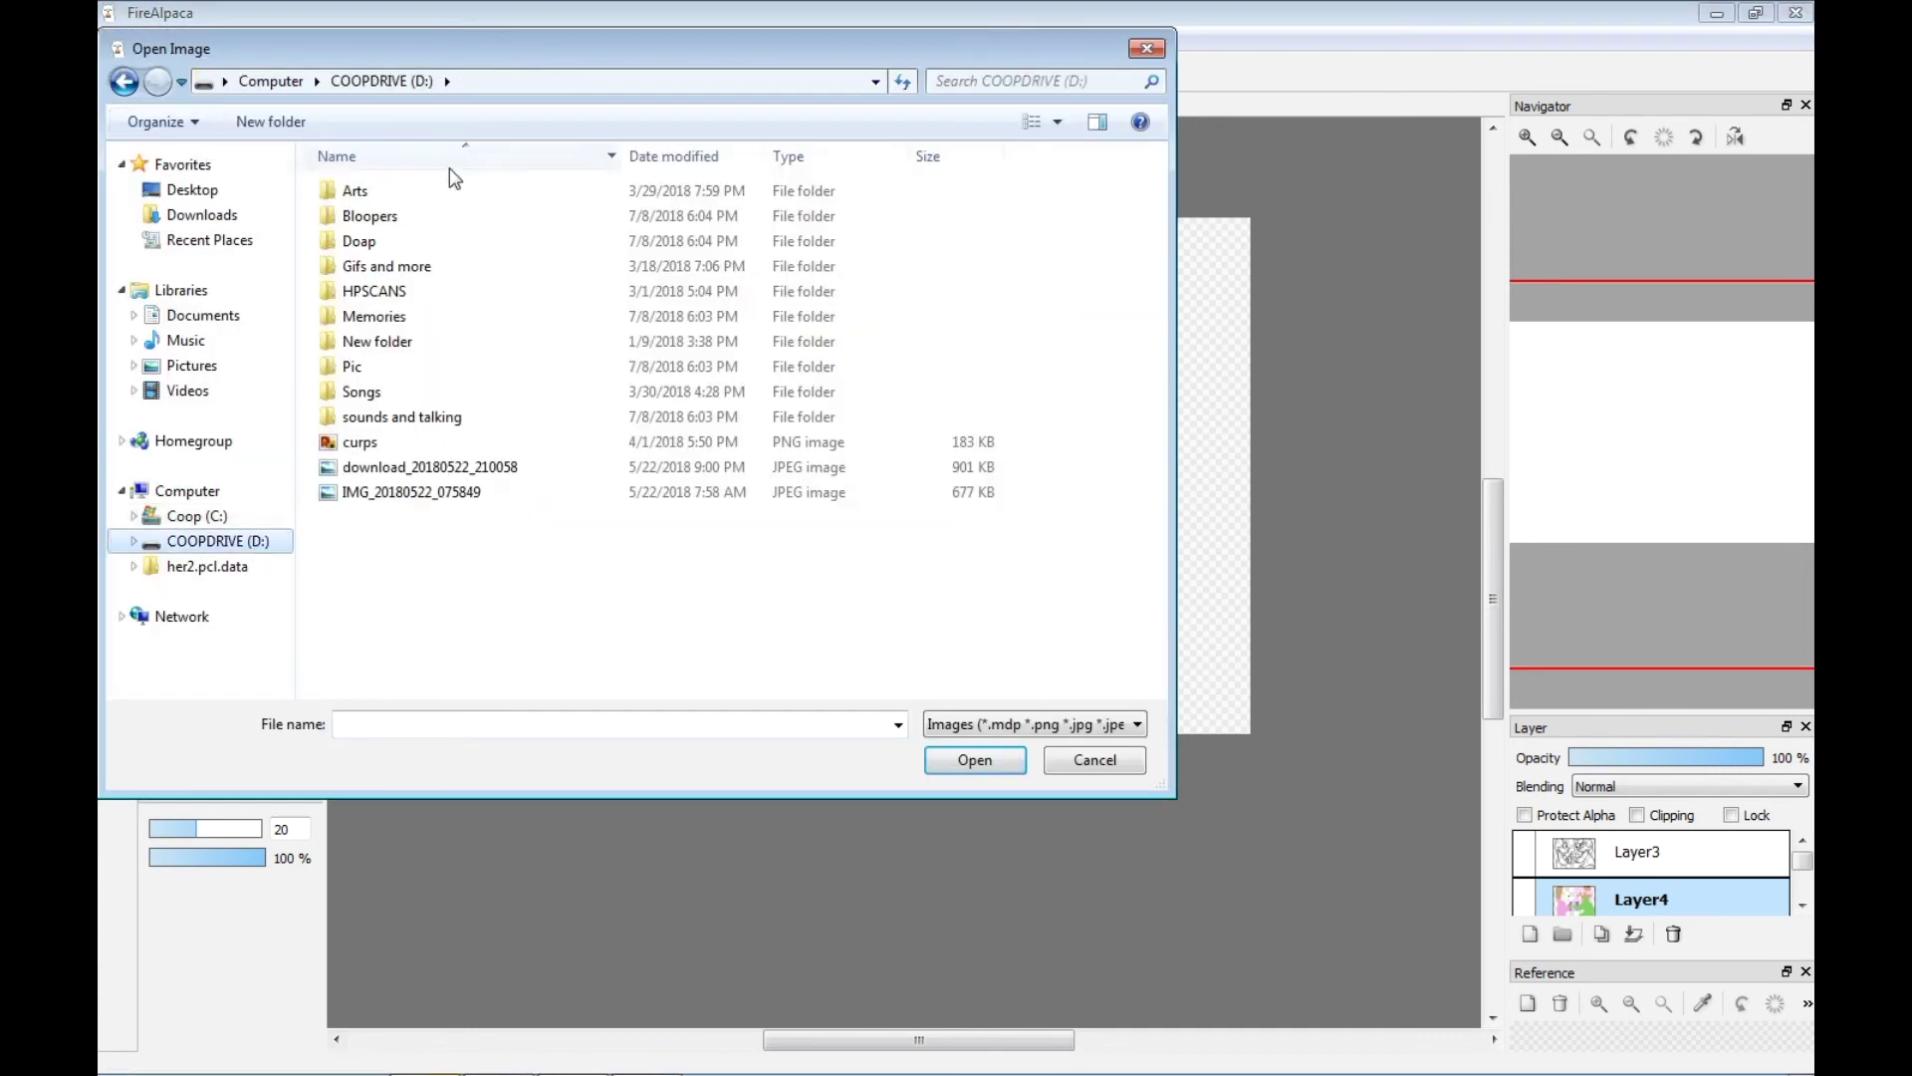
double_click(478, 338)
double_click(491, 193)
left_click(124, 82)
left_click(124, 81)
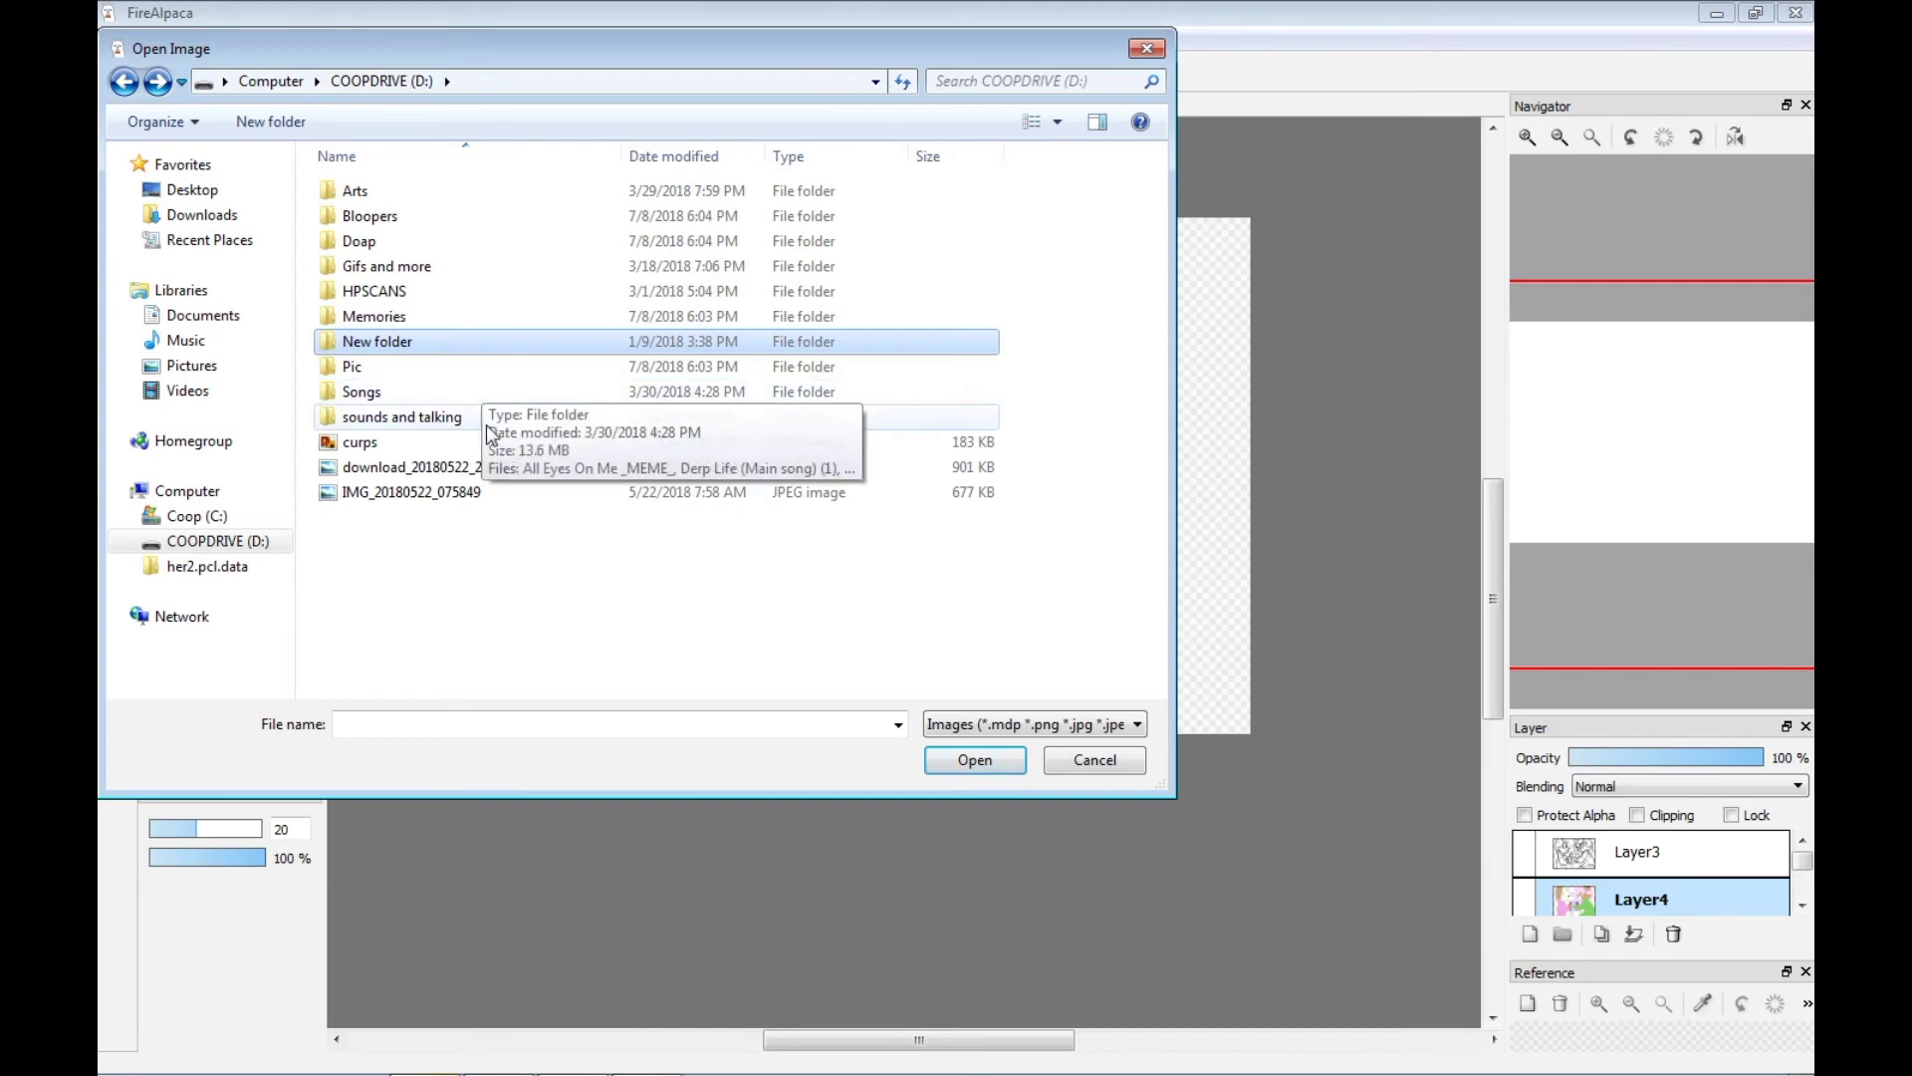
double_click(495, 191)
left_click(1145, 50)
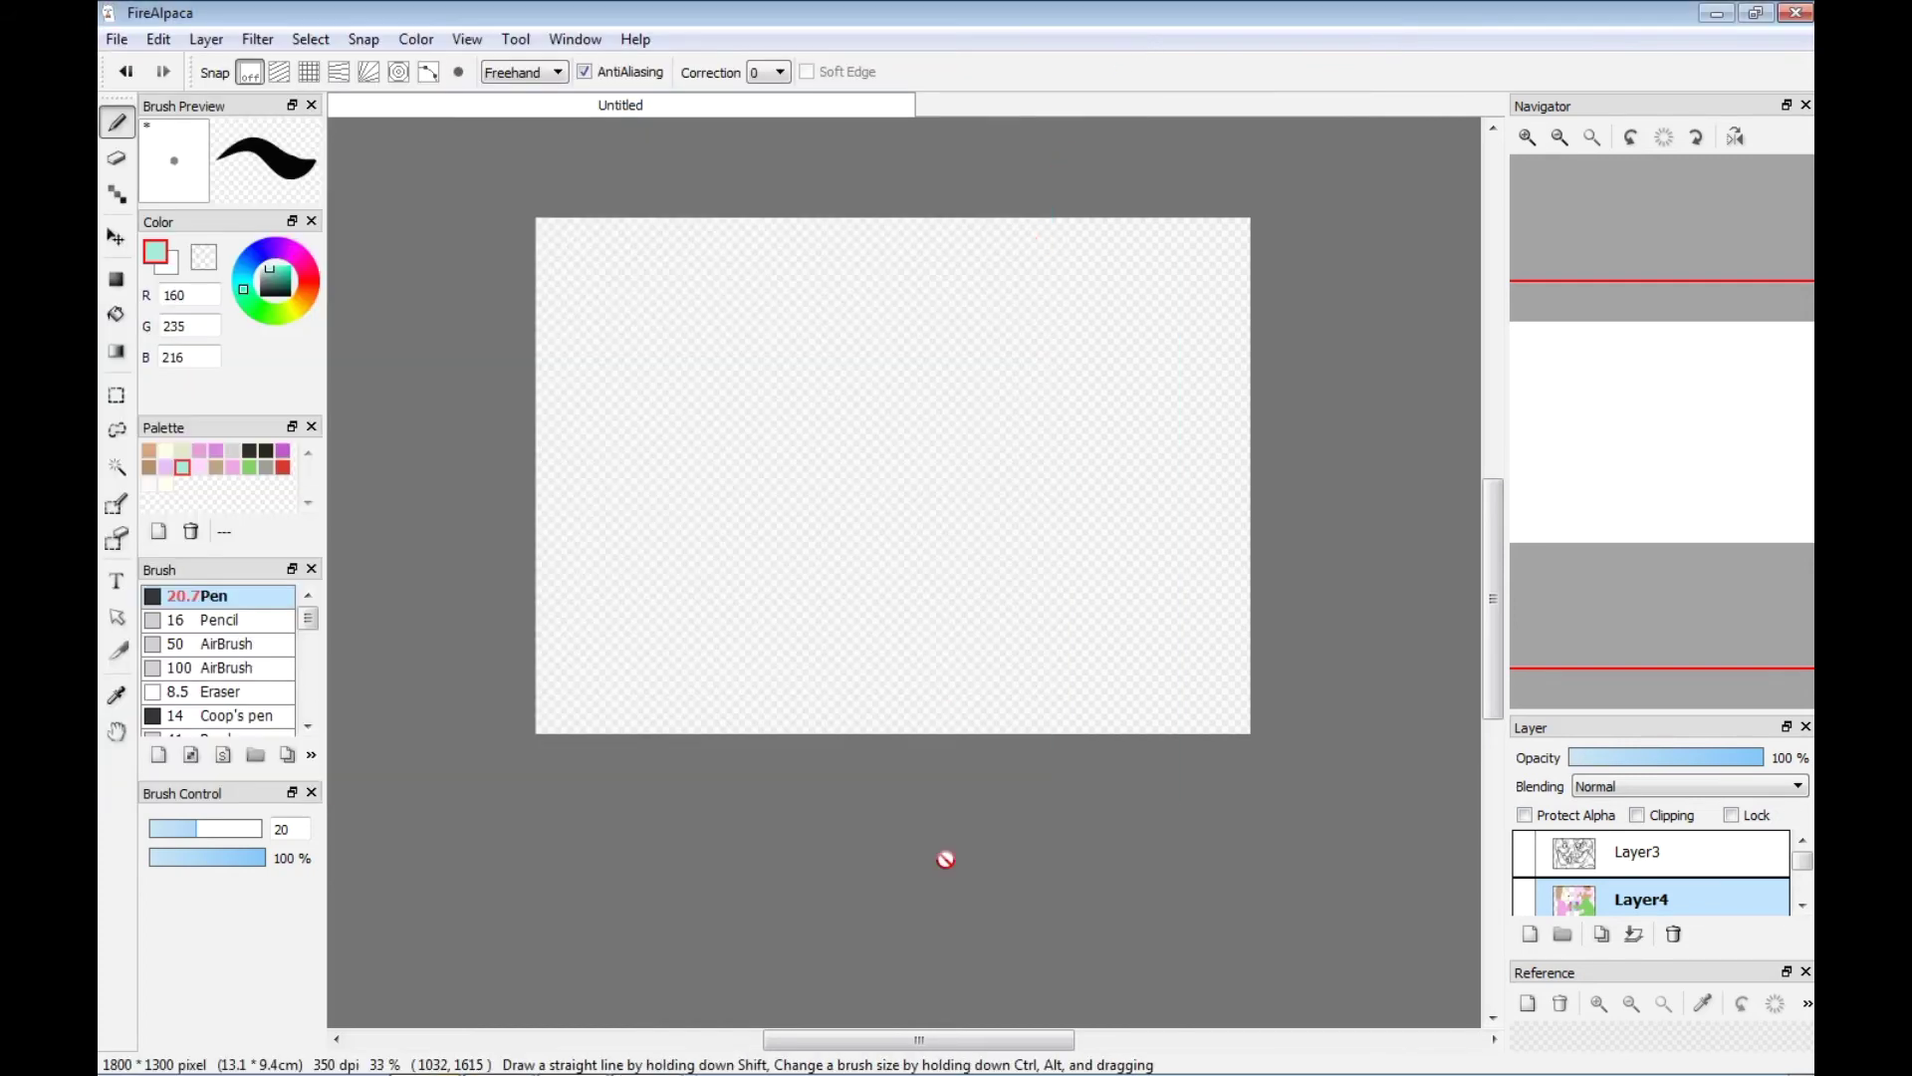
Add a new layer and move it beneath Layer4.
left_click(261, 40)
left_click(219, 62)
scroll(1682, 887, "down", 3)
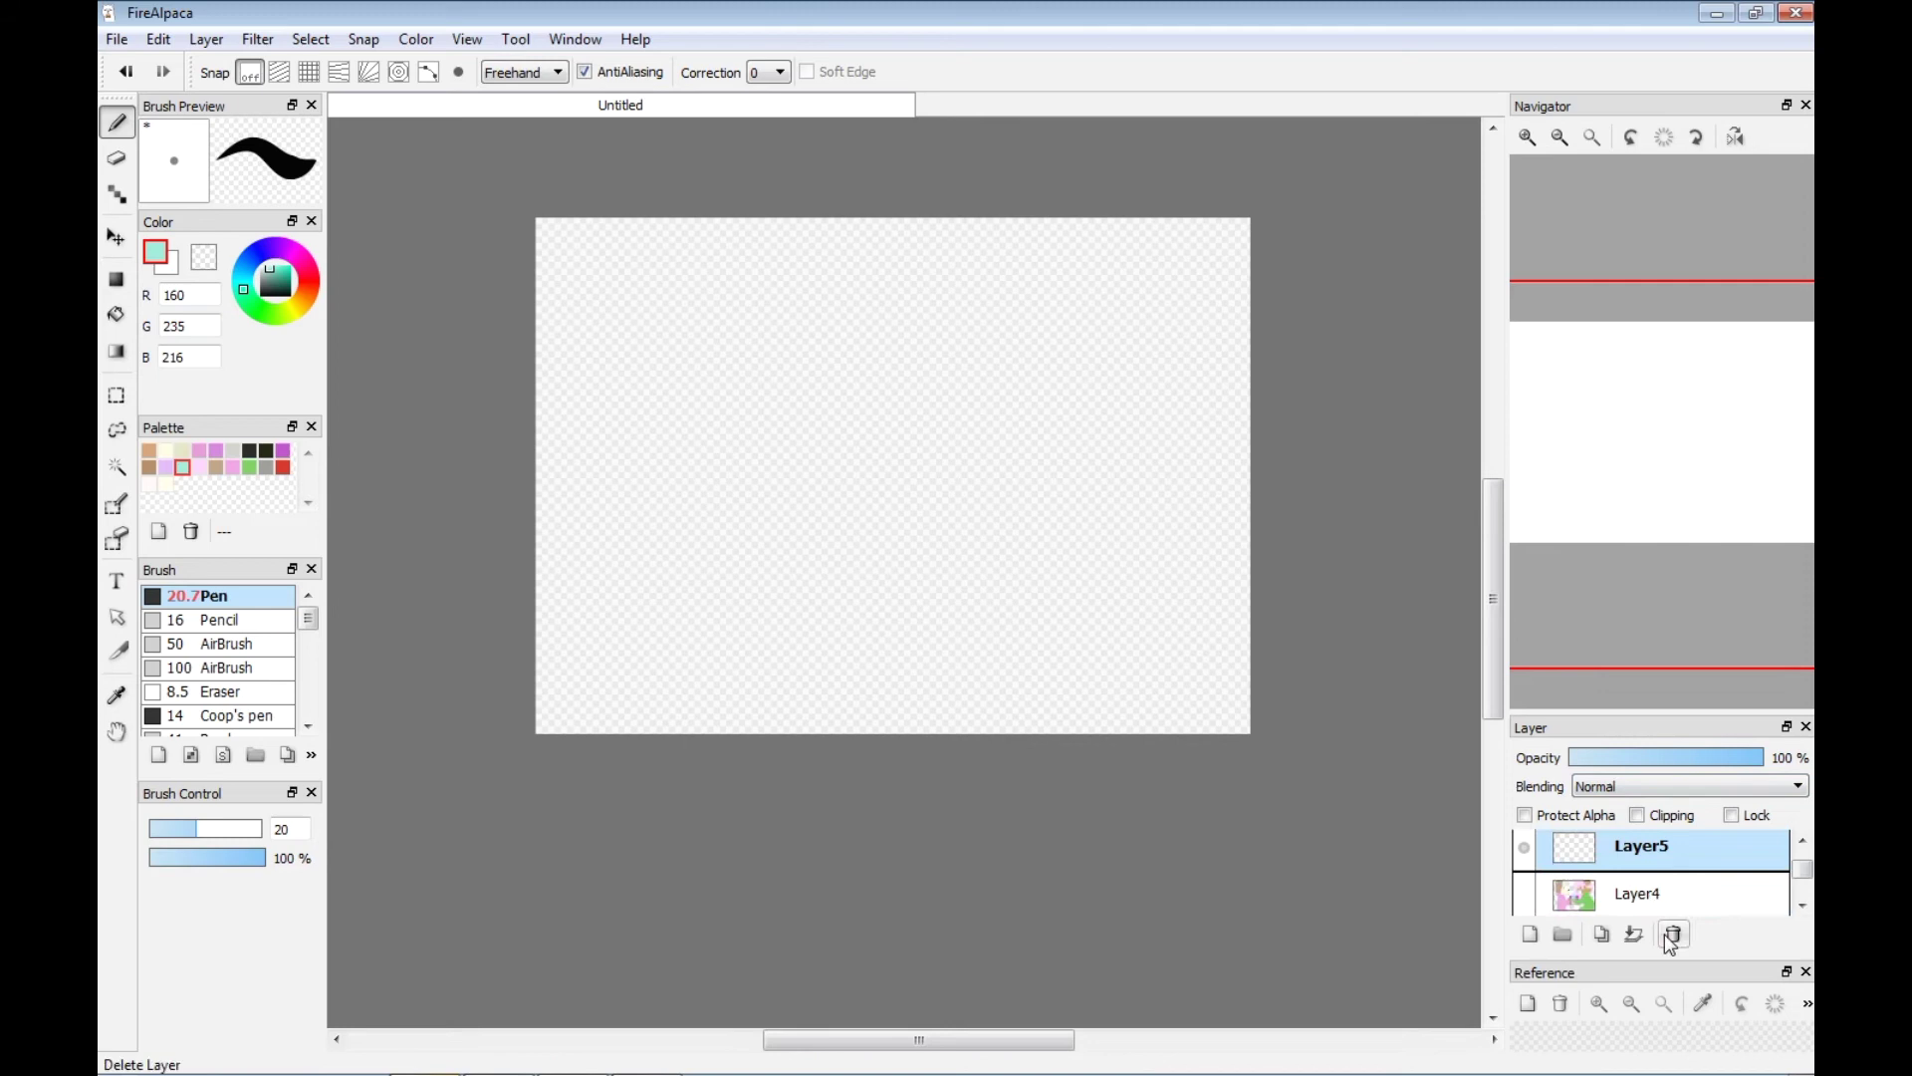
left_click_drag(1603, 843, 1603, 887)
Scribble red (215, 53, 41) zigzag lines across the new layer and toggle the visibility of the layers.
left_click(282, 467)
mouse_move(548, 237)
left_mouse_down()
mouse_move(1344, 469)
mouse_move(811, 829)
left_mouse_up()
left_click(1523, 846)
left_click_drag(1801, 871, 1802, 853)
left_click(1524, 852)
left_click(1524, 852)
left_click(1523, 899)
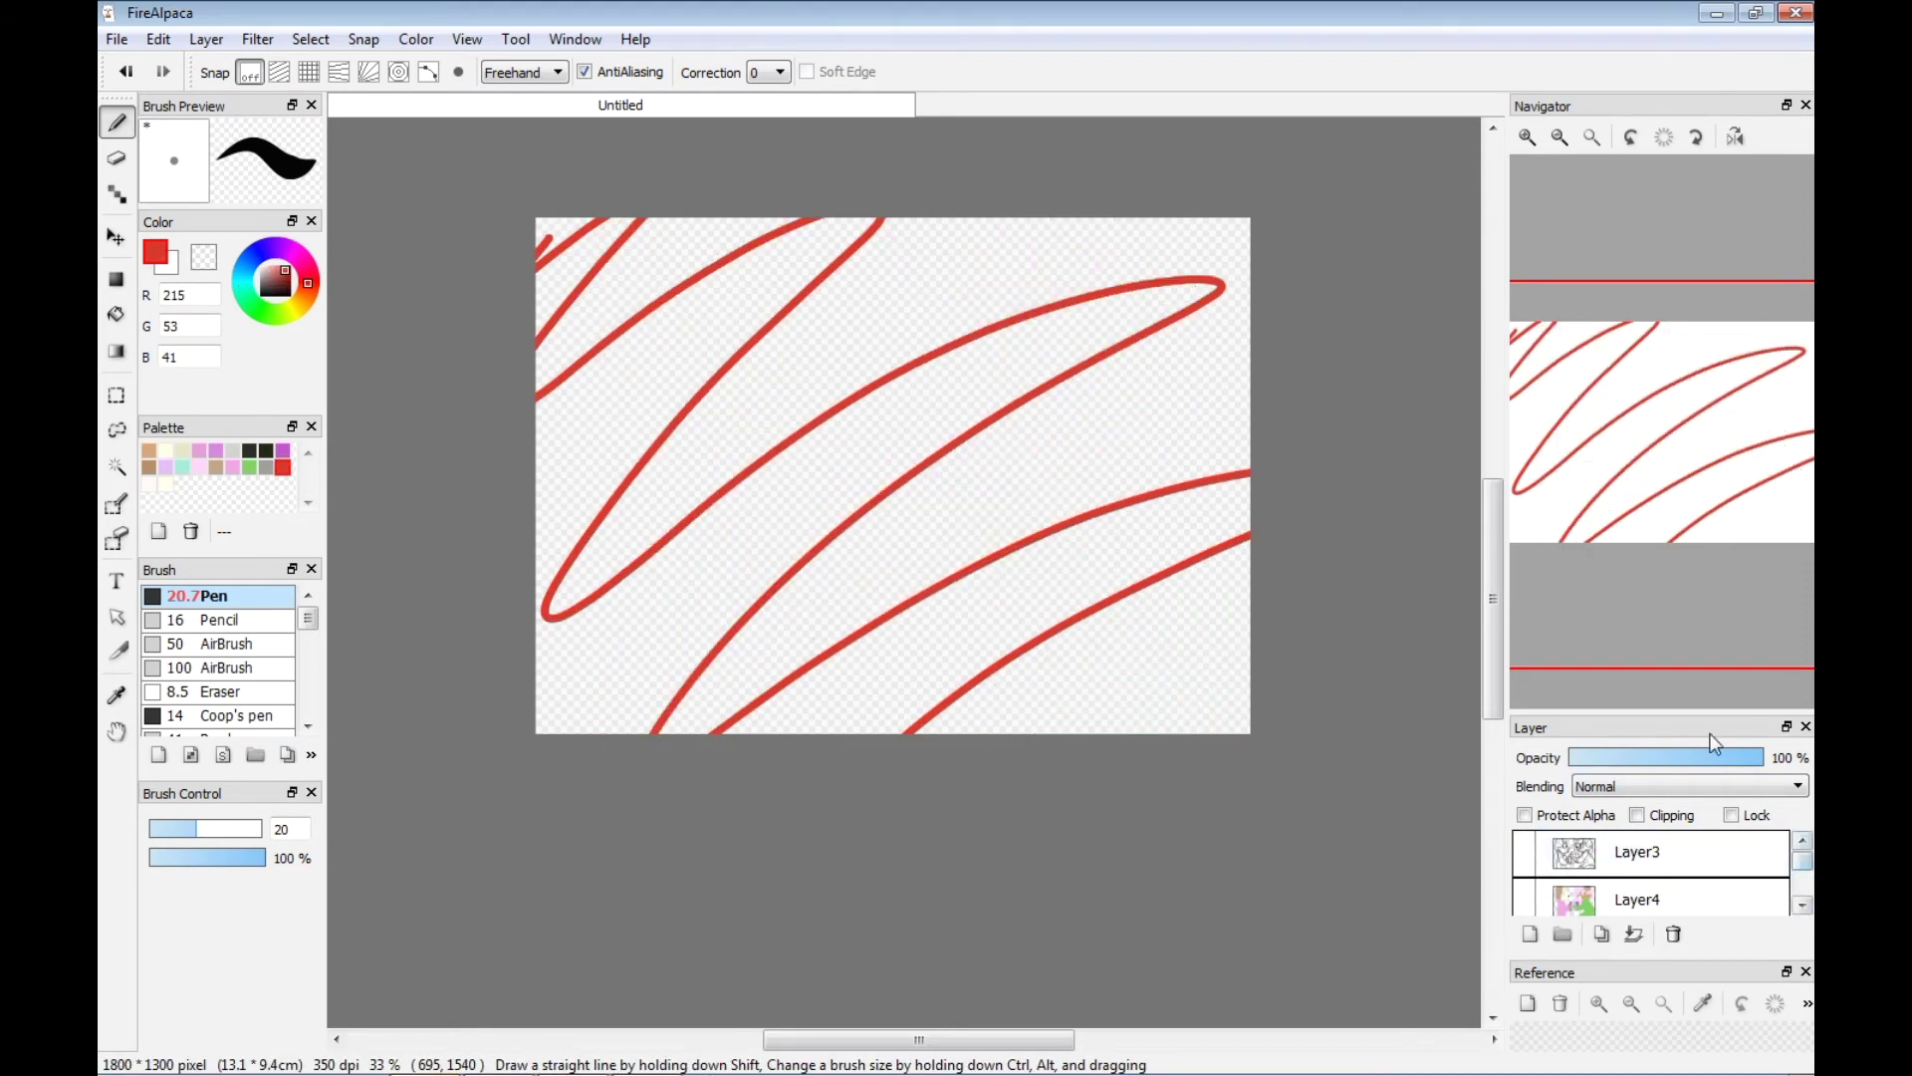
Set the eraser size to 1000 and erase the red scribble from the canvas.
left_click(117, 157)
left_click(260, 828)
mouse_move(903, 569)
left_mouse_down()
mouse_move(760, 708)
mouse_move(1115, 568)
left_mouse_up()
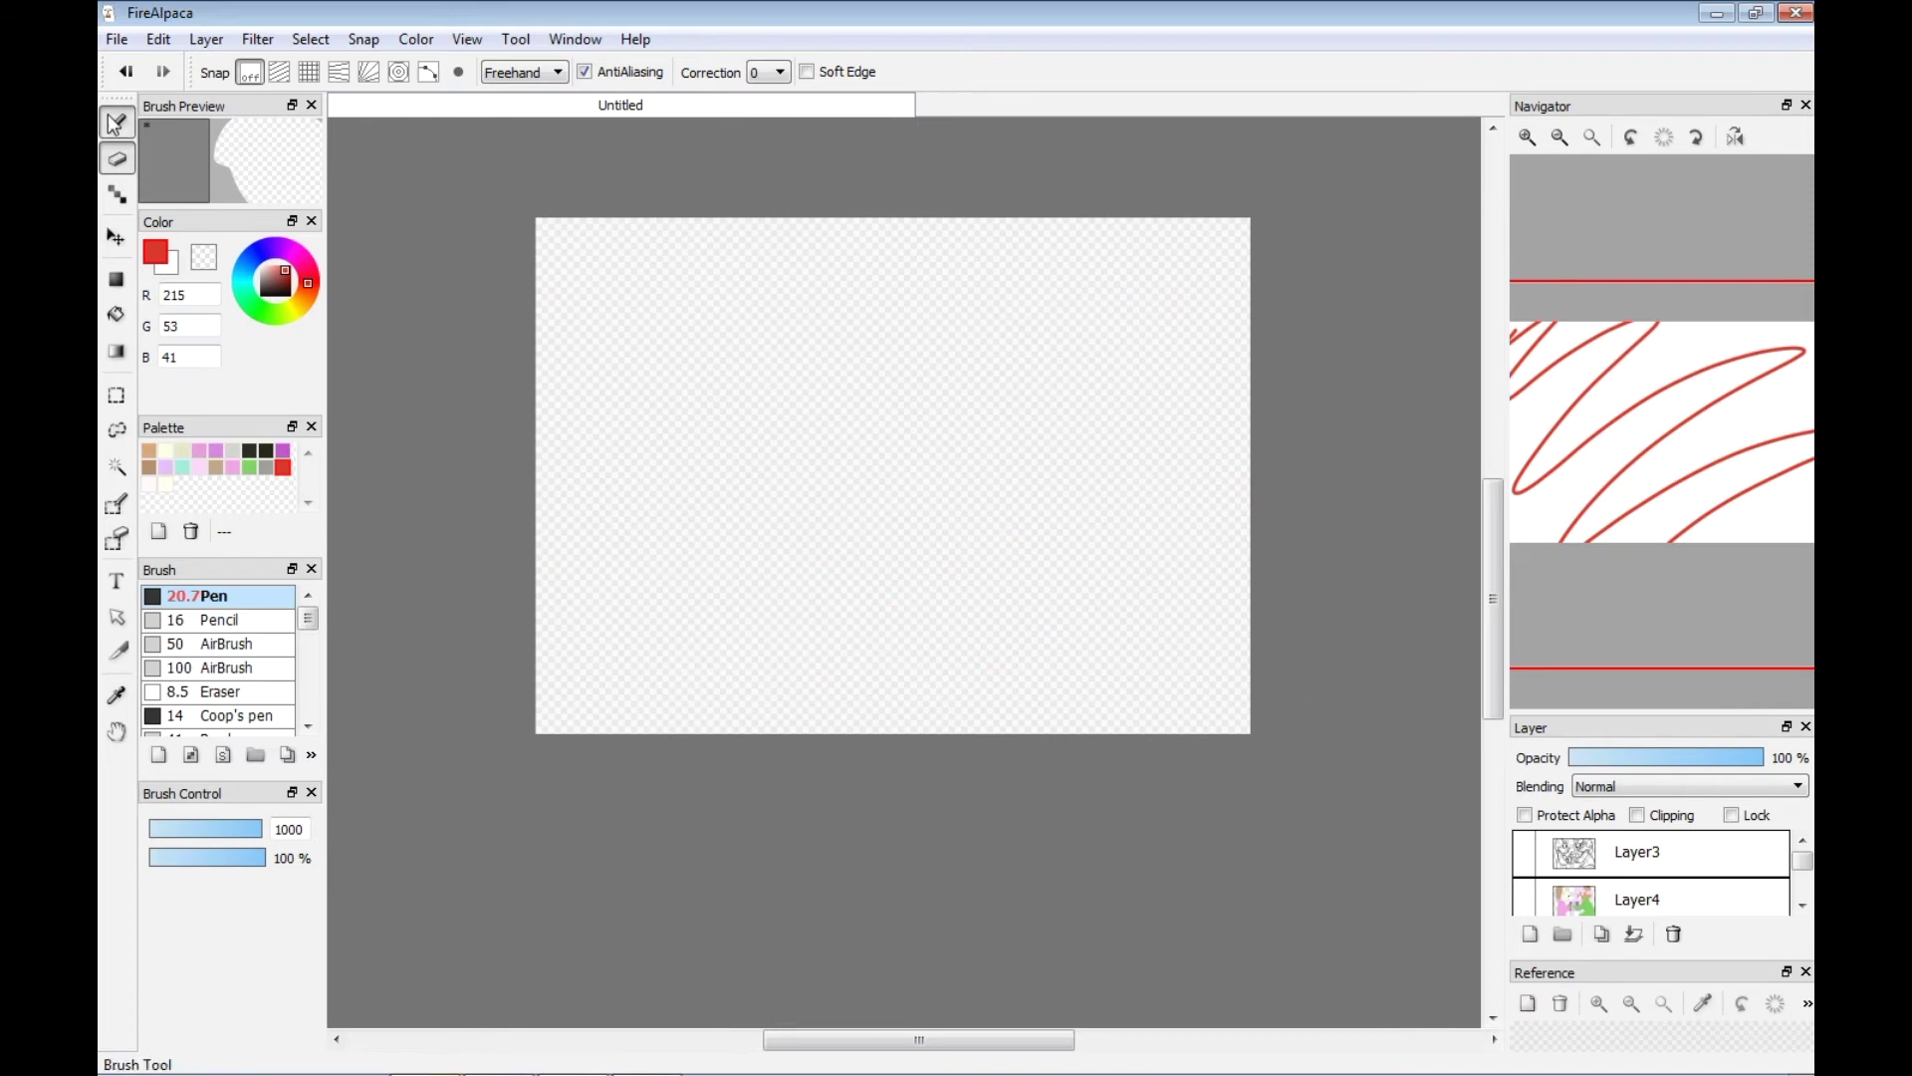
Try a stroke with one of the pattern brushes on the empty canvas and undo it.
left_click(116, 122)
left_click(239, 644)
scroll(289, 627, "down", 8)
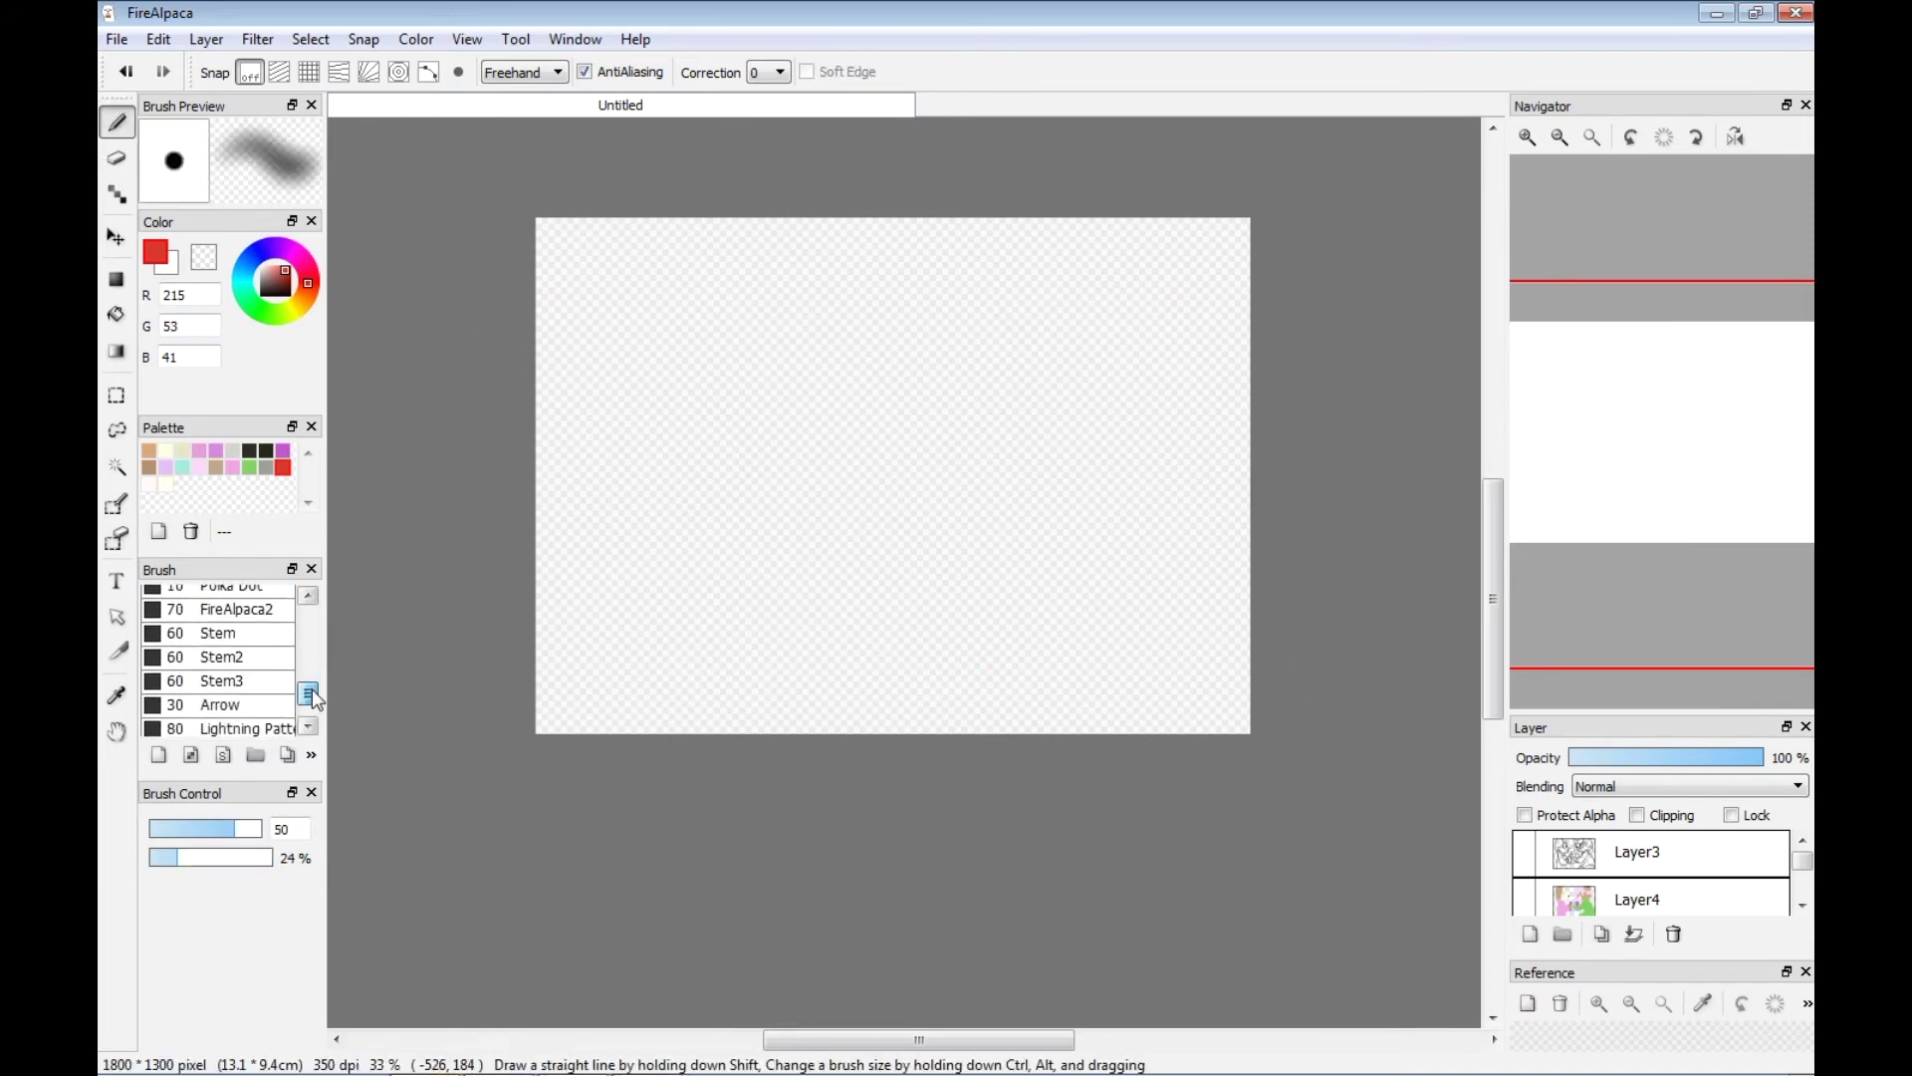
left_click(283, 678)
mouse_move(618, 636)
left_mouse_down()
mouse_move(696, 618)
mouse_move(738, 693)
left_mouse_up()
left_click(125, 72)
Return to the Pen brush at size 22 with a purple colour (154, 42, 215).
left_click_drag(307, 702, 308, 608)
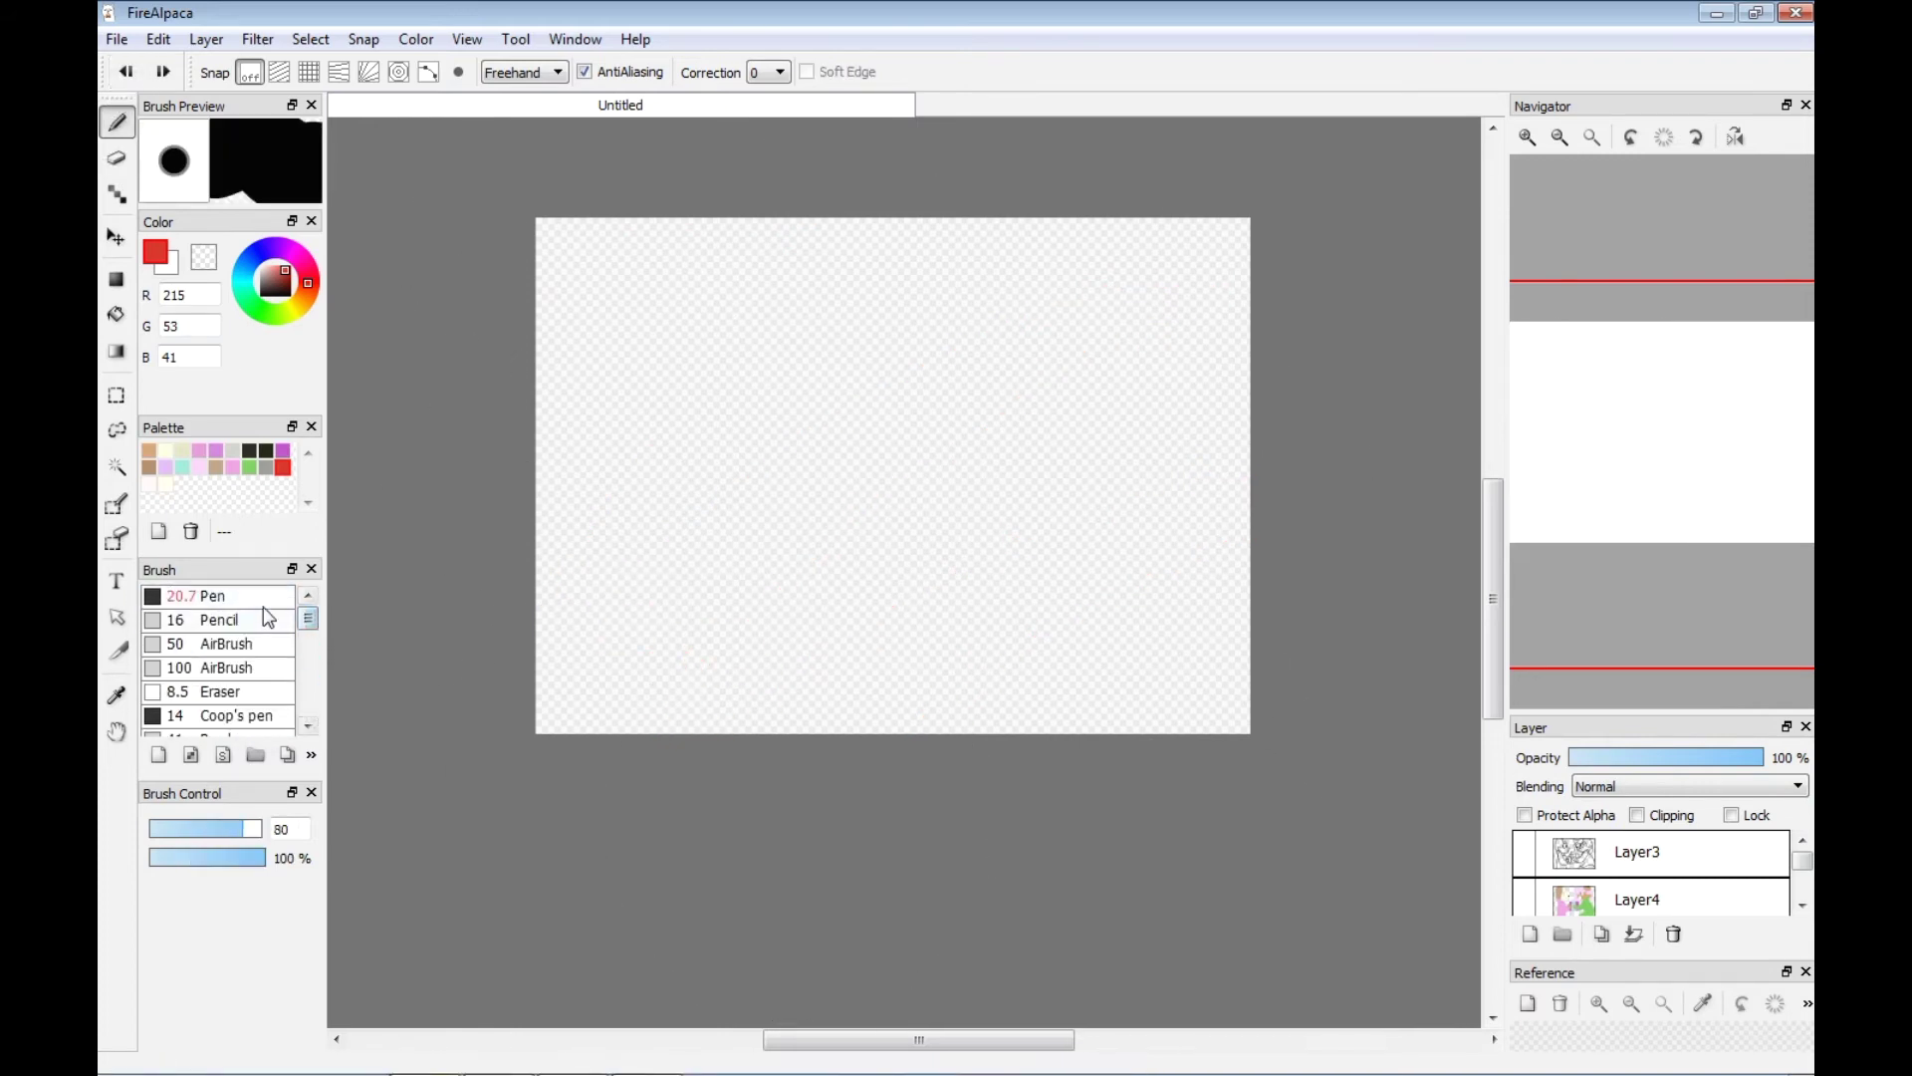
left_click(269, 621)
left_click(274, 596)
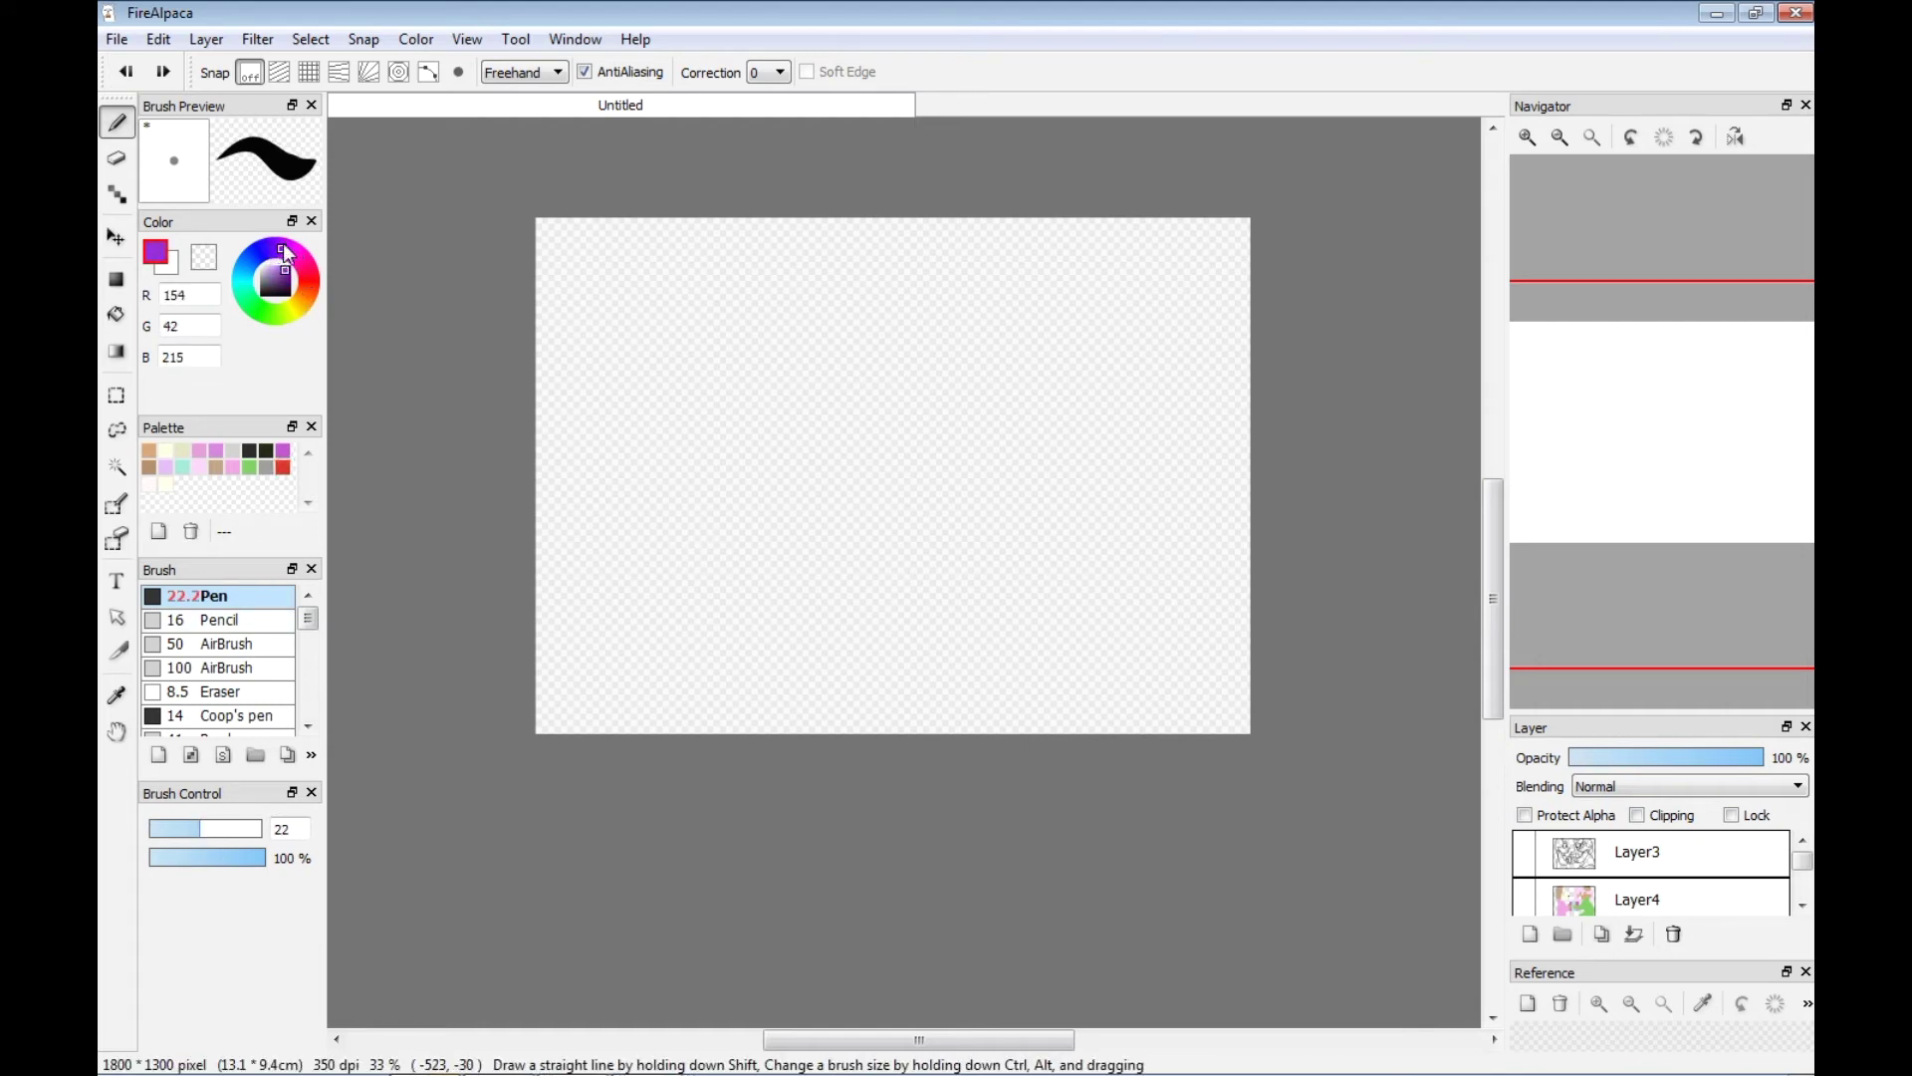
Switch to Chrome and search YouTube for "unicorn pais".
left_click(430, 1040)
left_click(667, 106)
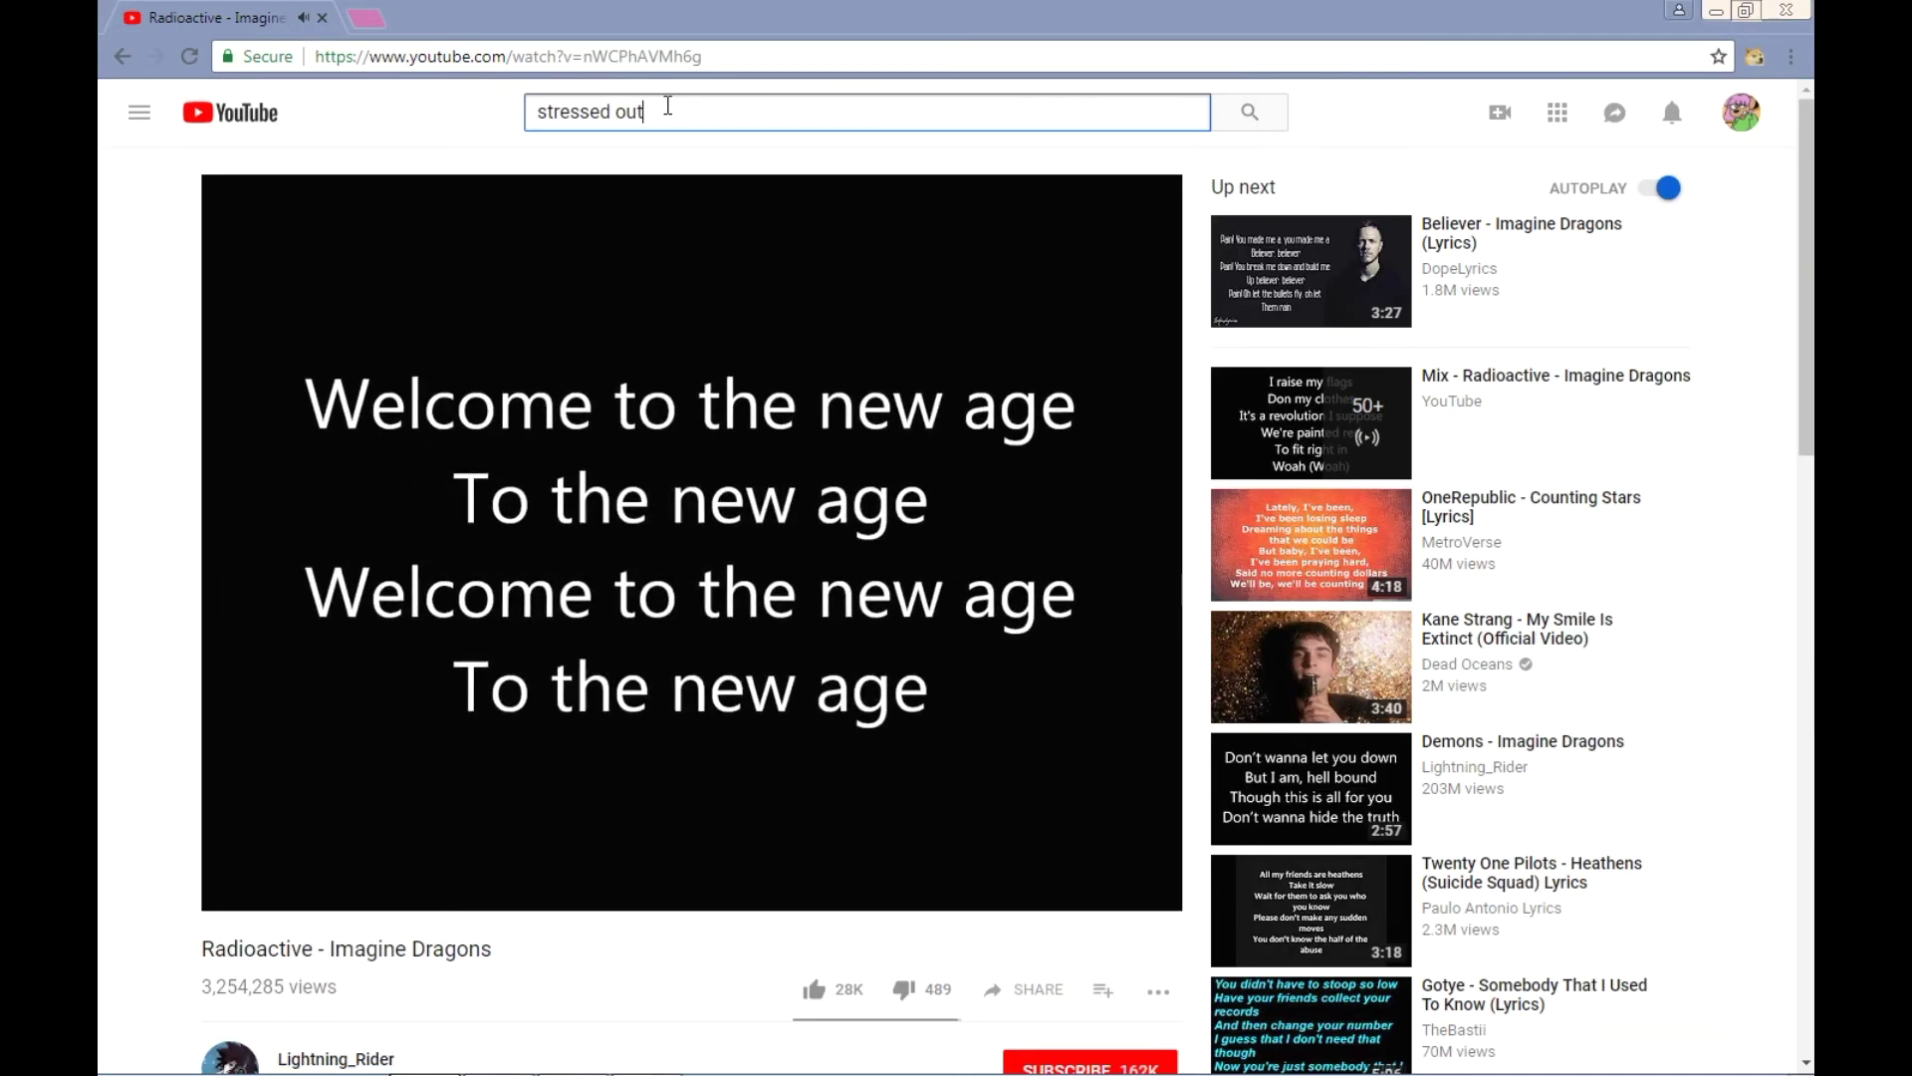
key("BackSpace")
key("BackSpace")
key("BackSpace")
key("BackSpace")
key("BackSpace")
key("BackSpace")
key("BackSpace")
key("BackSpace")
key("BackSpace")
key("BackSpace")
key("BackSpace")
key("BackSpace")
type("un")
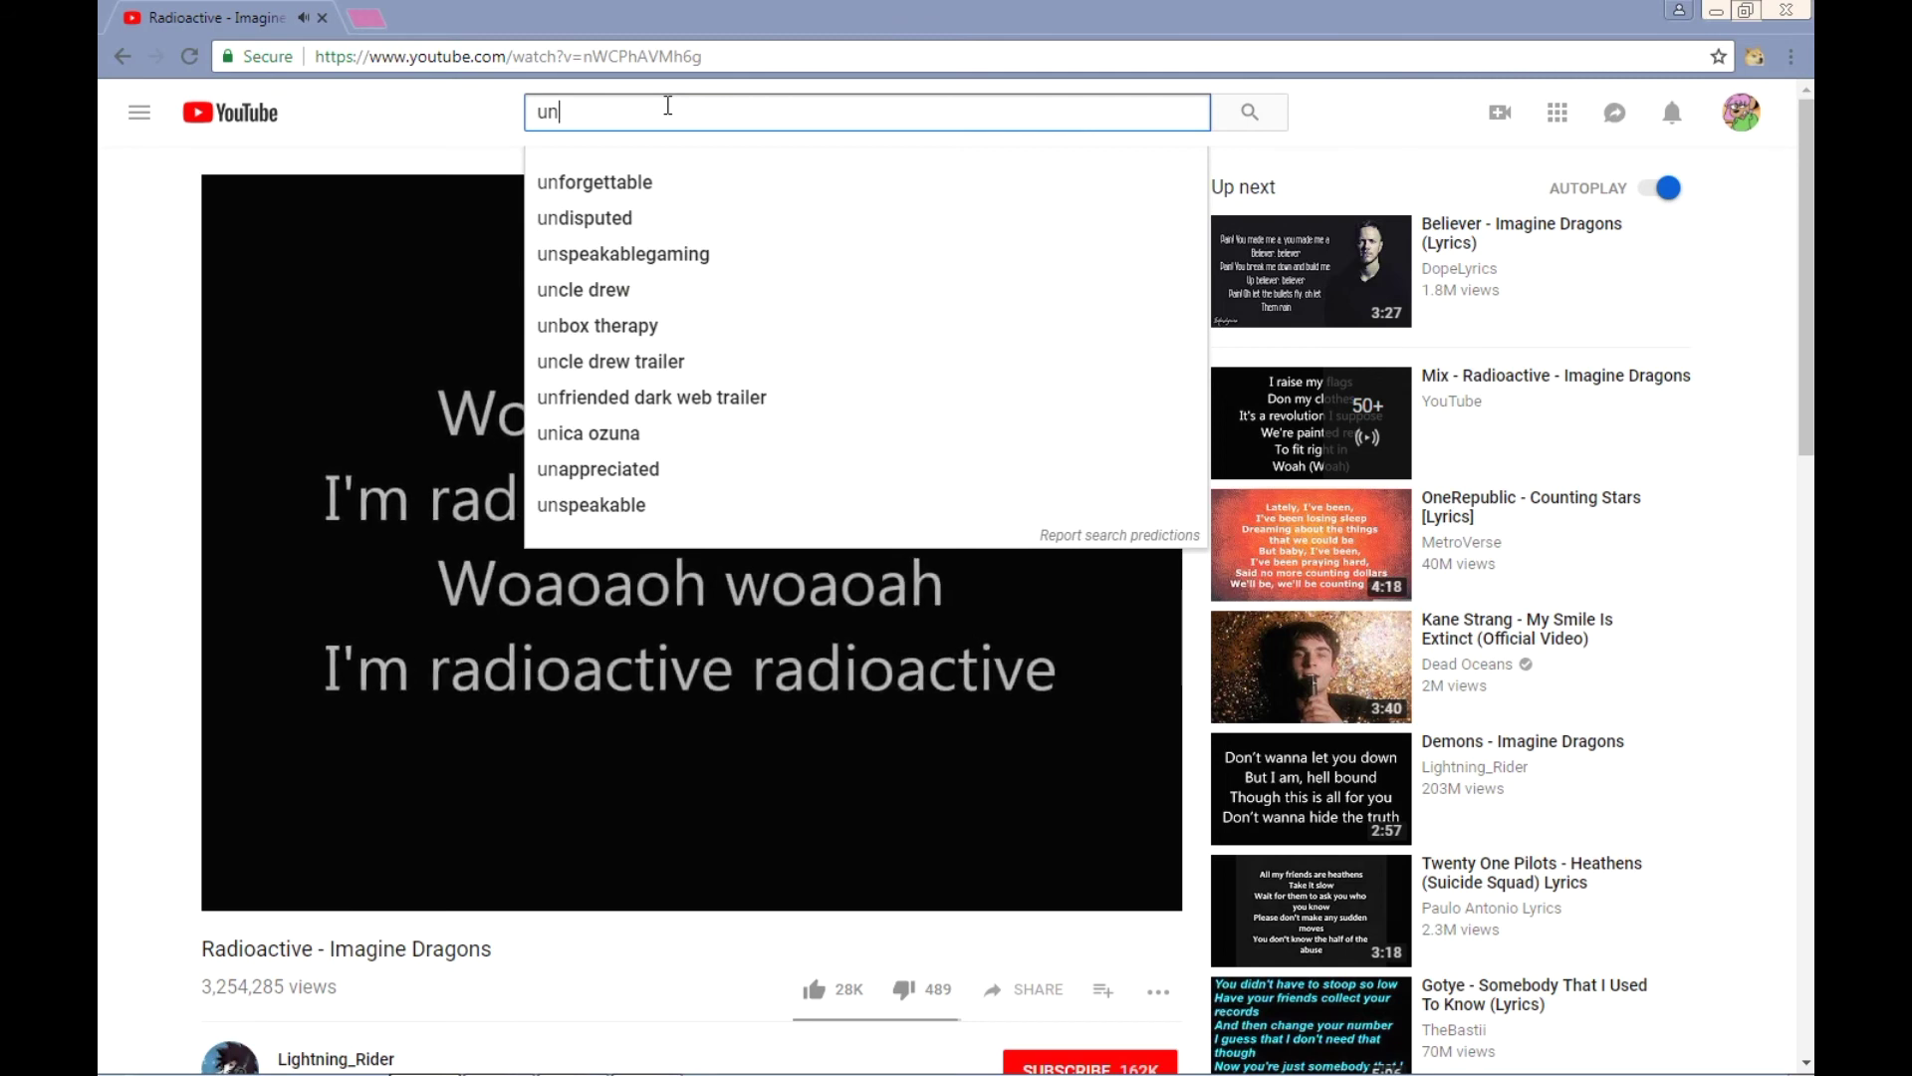
type("icorn pais")
key("Return")
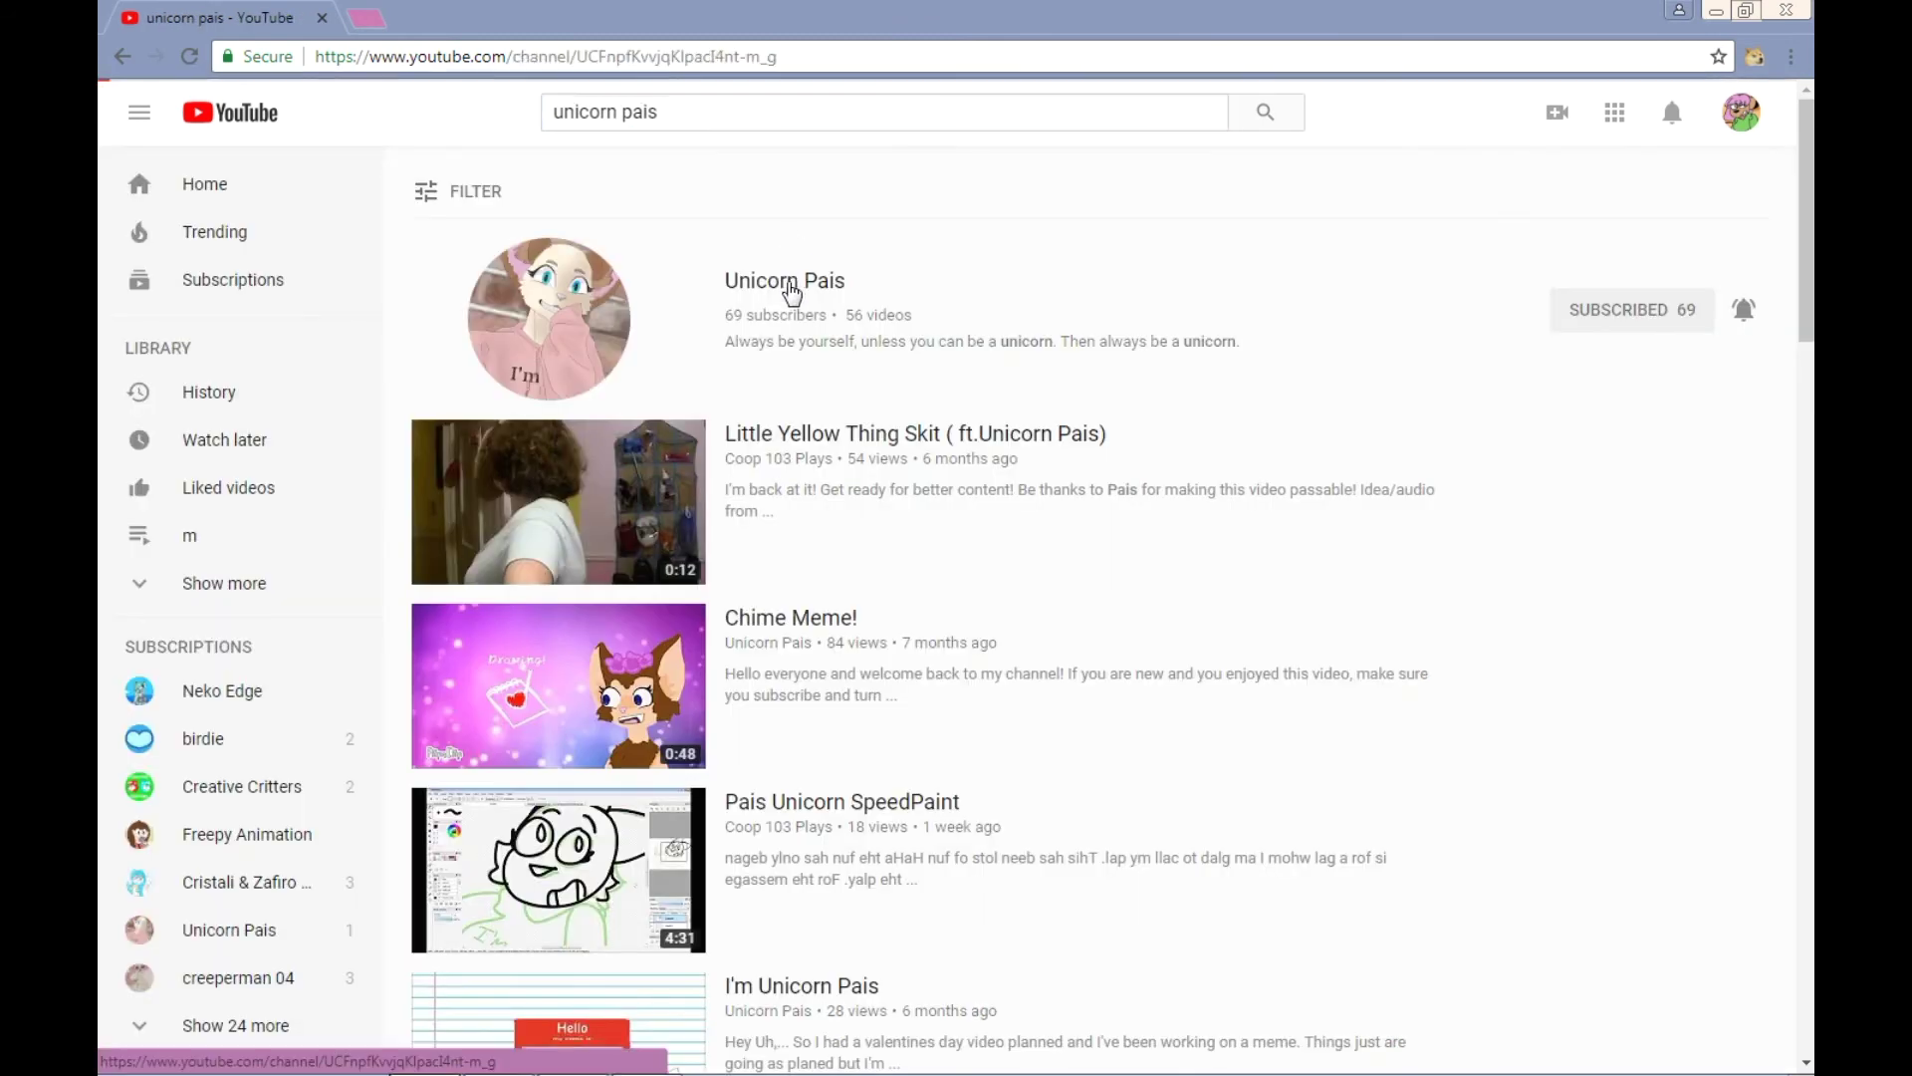
Open the Unicorn Pais channel and save its profile picture as the JPEG "pais" in the art stuff folder.
left_click(793, 289)
right_click(574, 459)
left_click(648, 498)
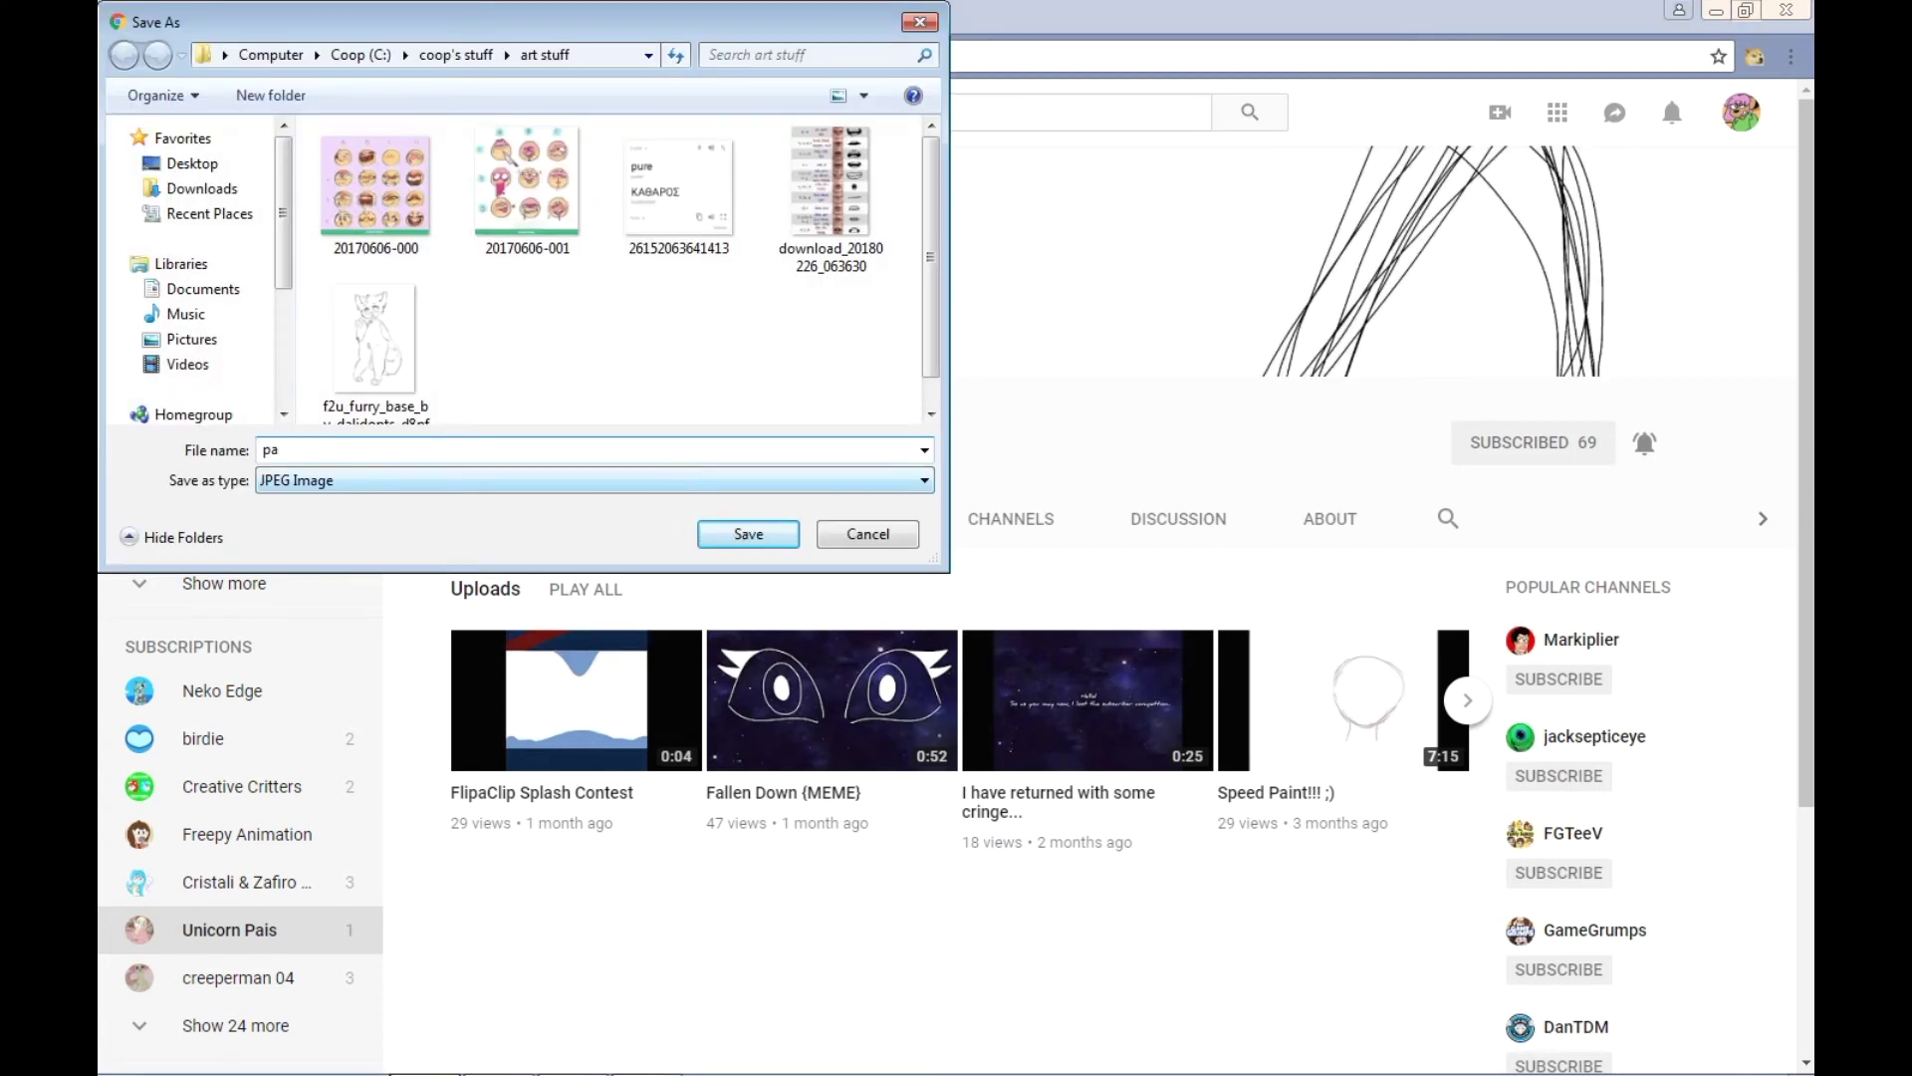
left_click(749, 535)
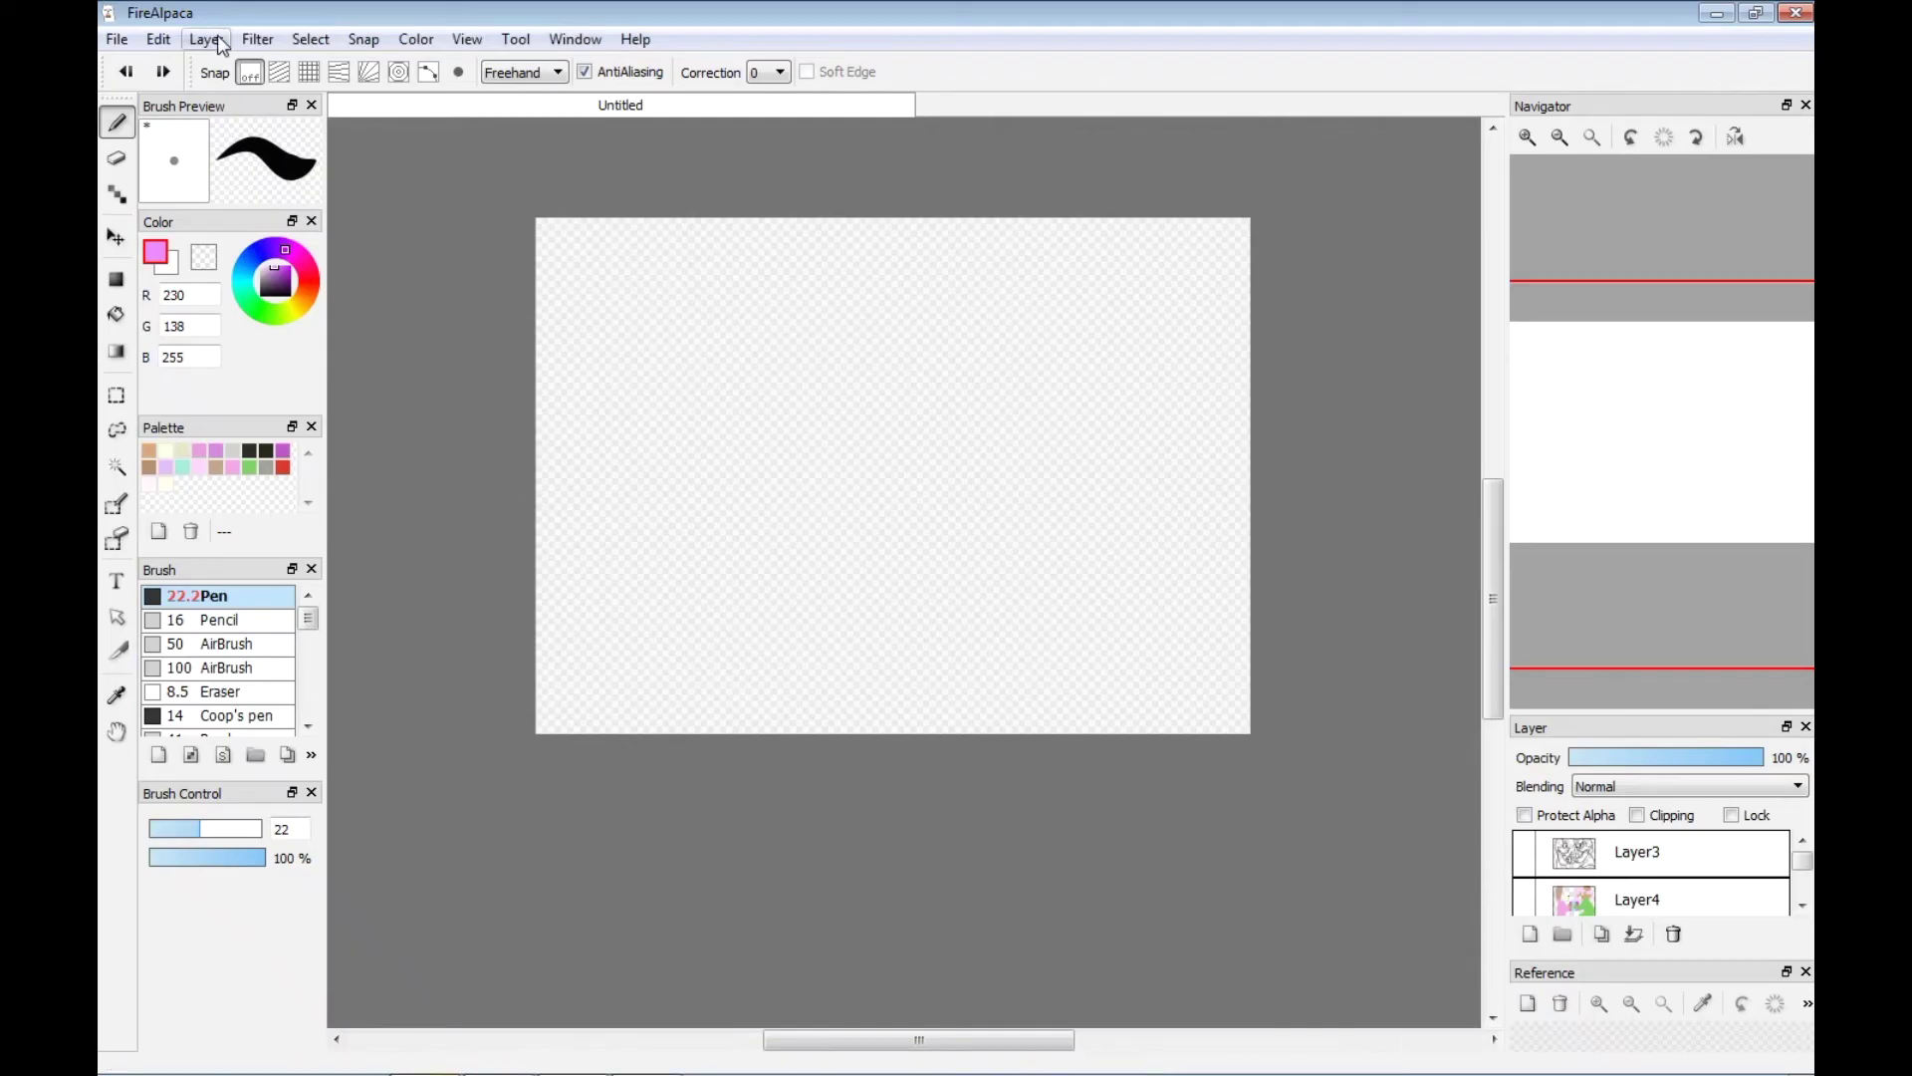
Switch to FireAlpaca and open the saved pais.jpg picture.
left_click(113, 40)
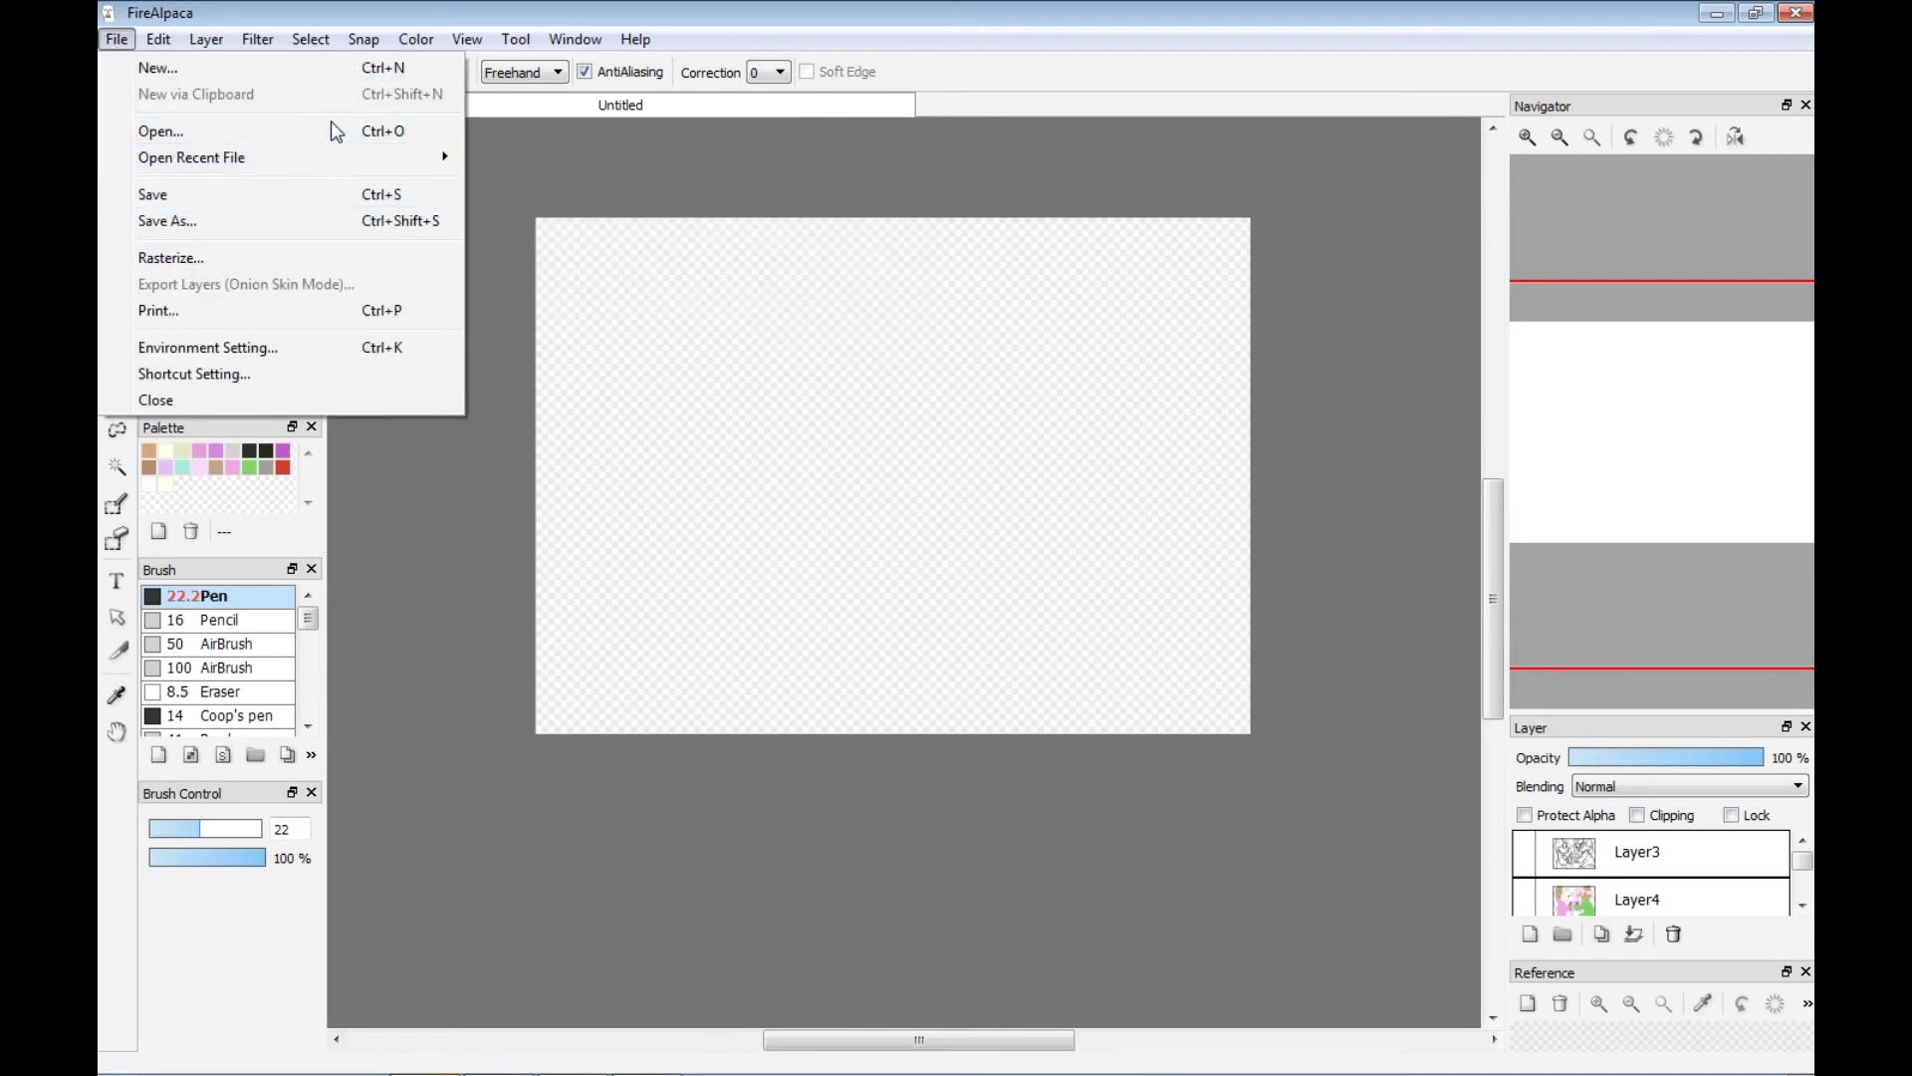
left_click(229, 132)
left_click(528, 404)
double_click(528, 405)
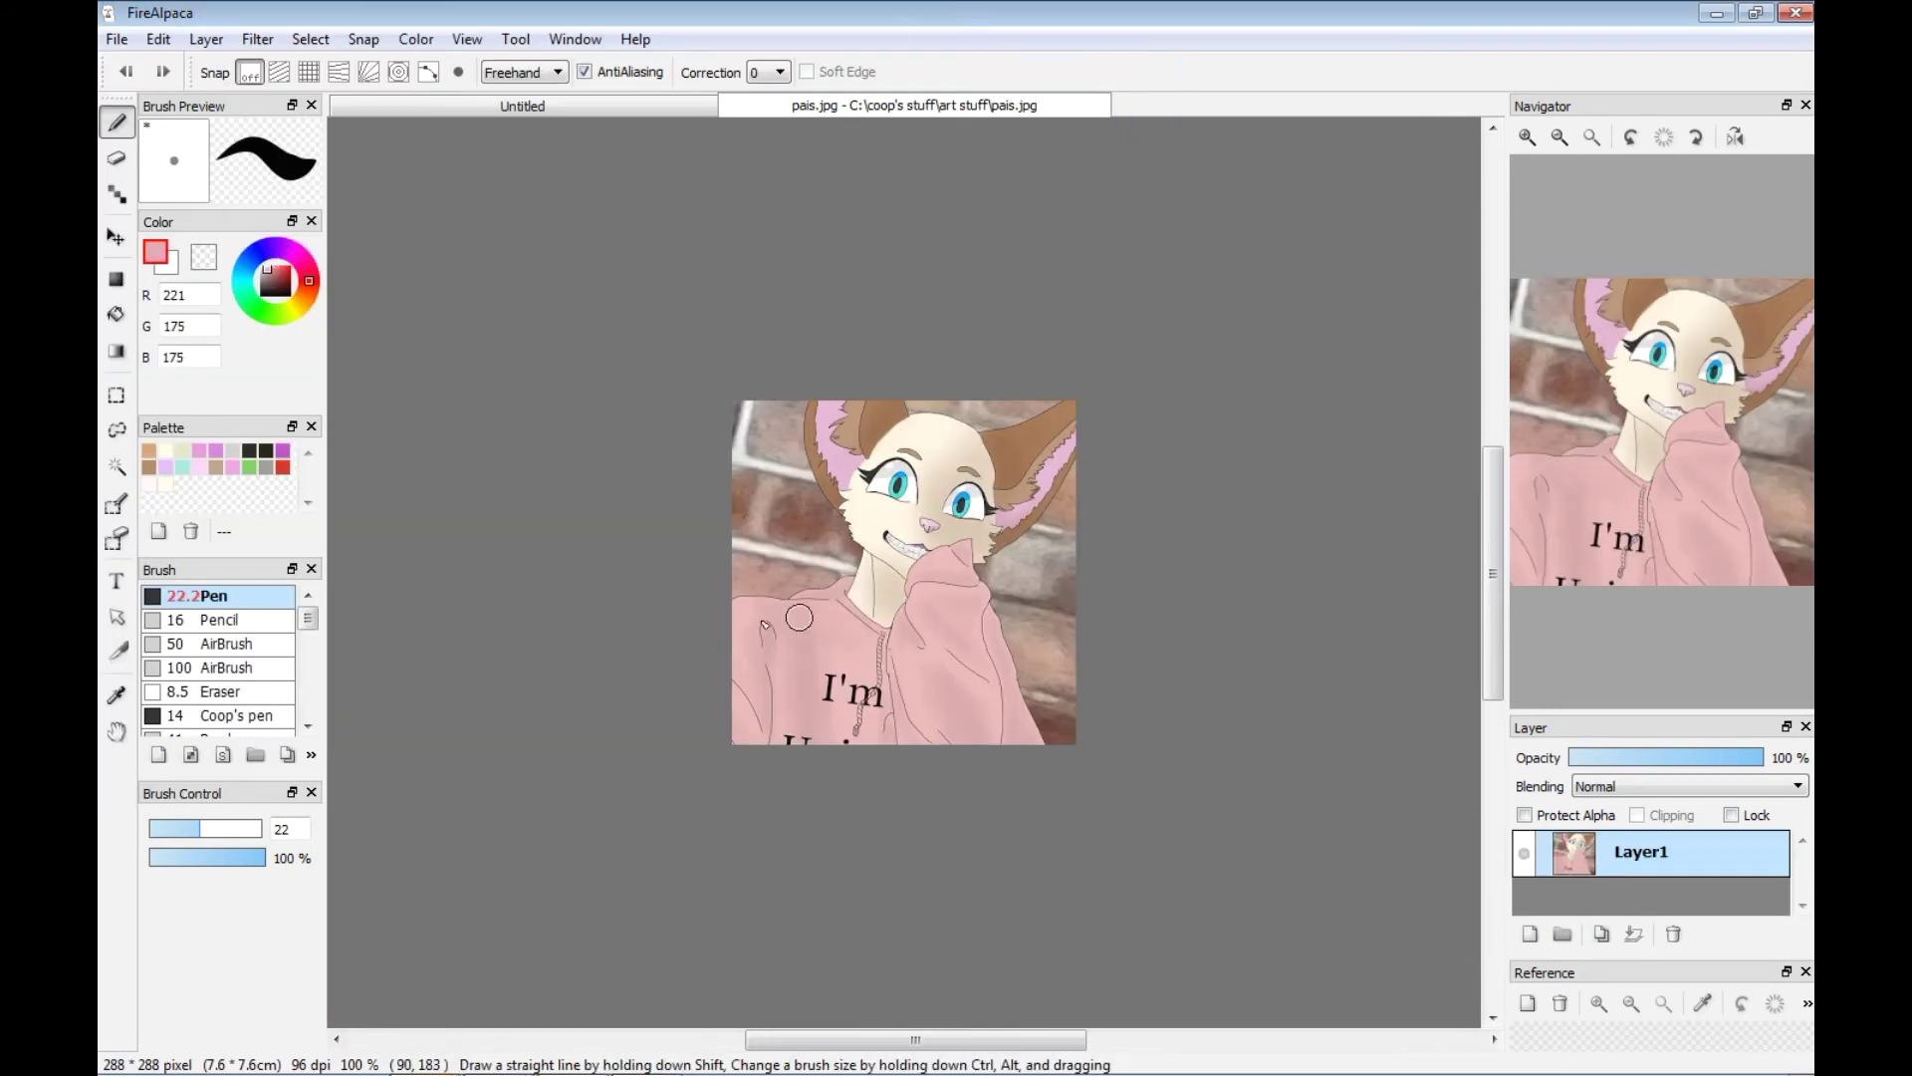
Copy the pais.jpg picture and paste it into the Untitled drawing.
left_click(115, 42)
mouse_move(159, 43)
left_click(189, 156)
left_click(167, 42)
left_click(156, 40)
left_click(124, 38)
left_click(438, 106)
left_click(155, 38)
left_click(191, 186)
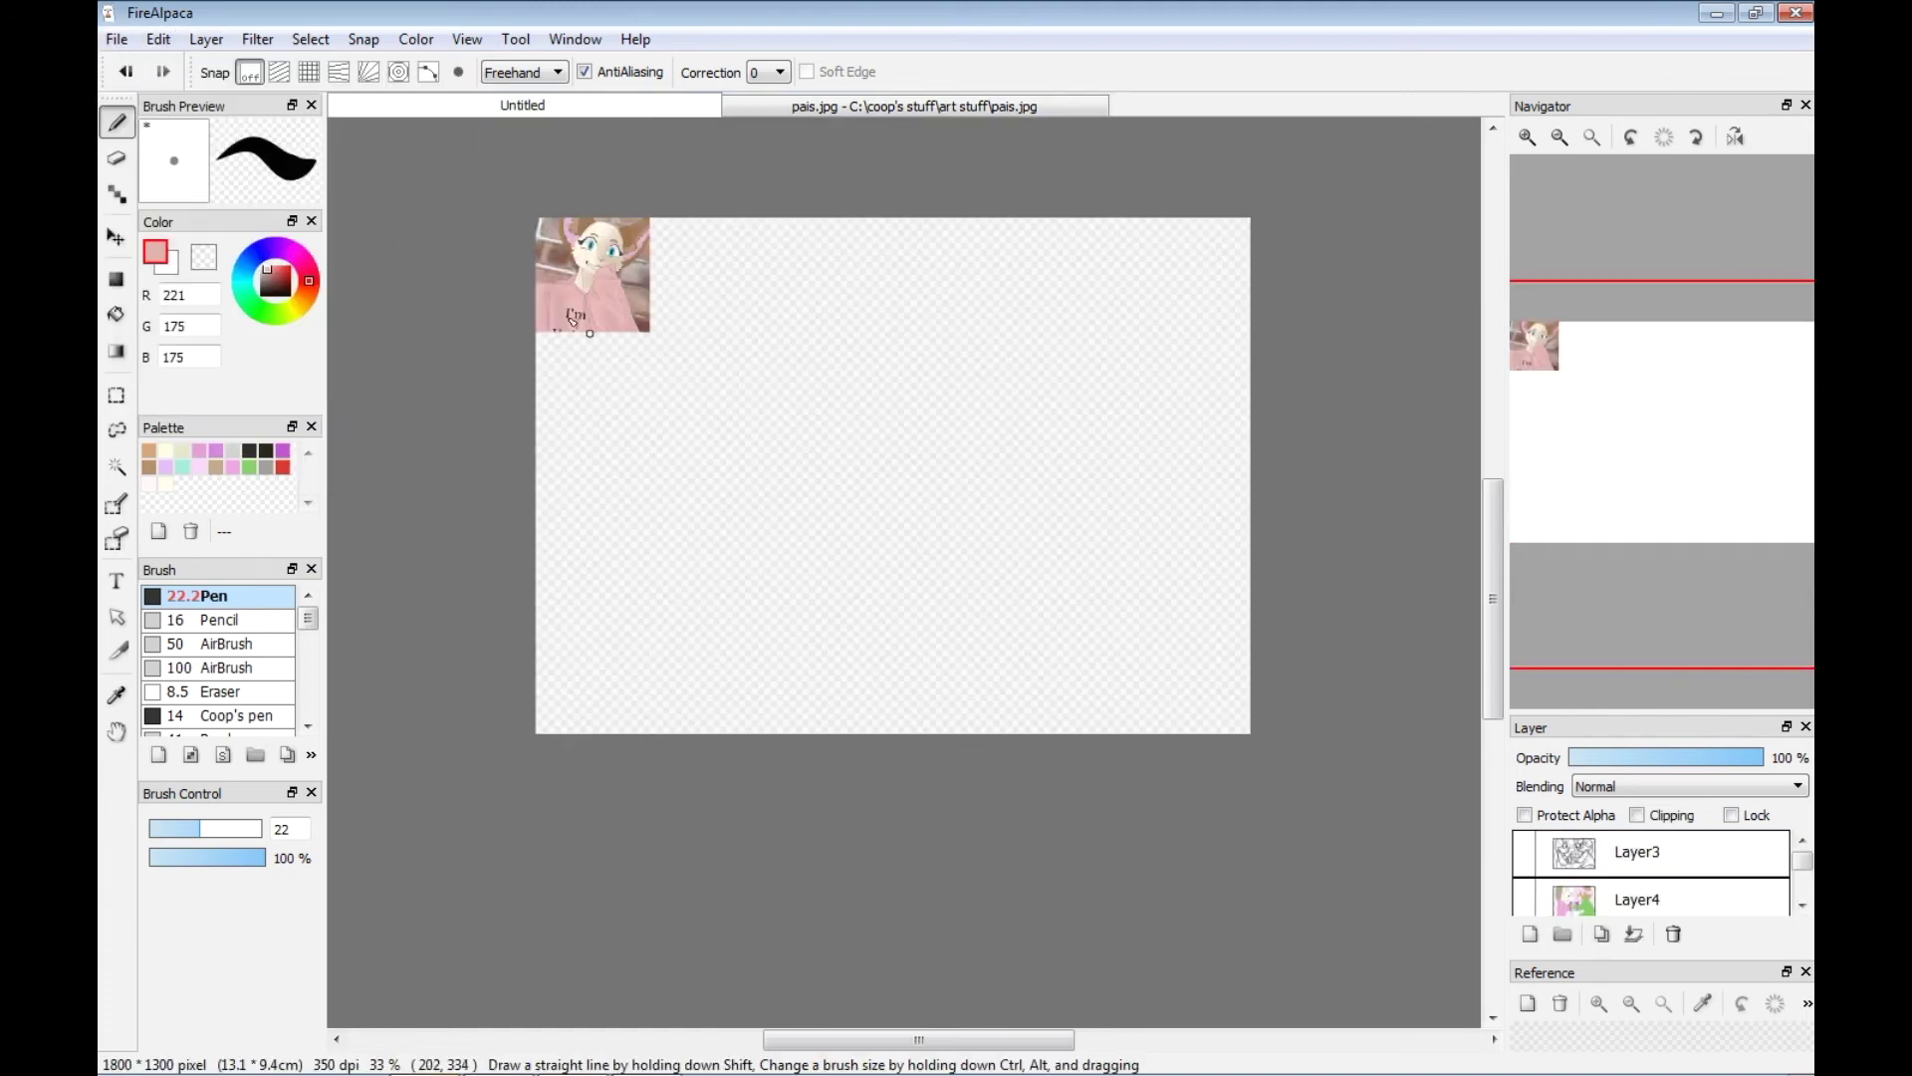
Undo the pasted picture and paste it into the Untitled drawing again.
key("ctrl+z")
left_click(125, 69)
left_click(162, 70)
left_click(159, 39)
left_click(183, 184)
Try to place a second copy of the picture in a rectangular selection beside the first one.
left_click(117, 392)
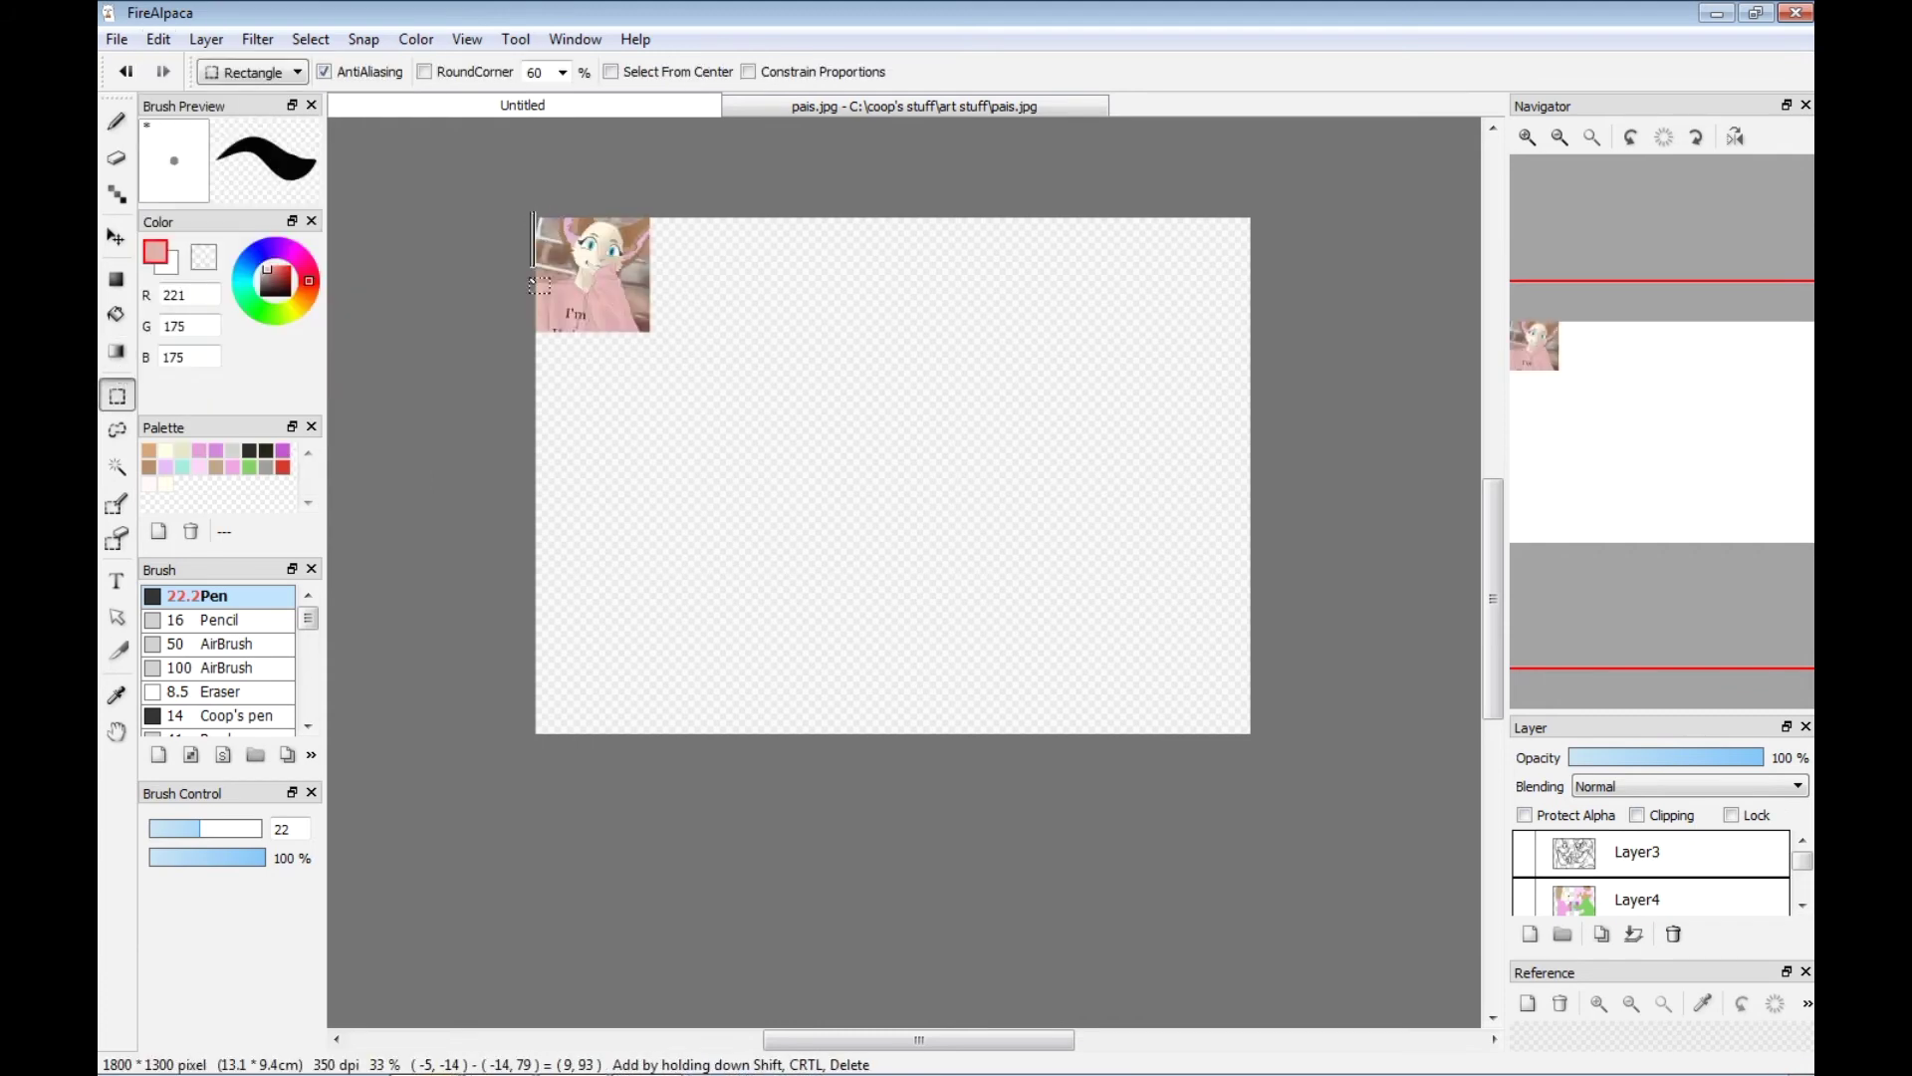
left_click_drag(654, 334, 766, 476)
left_click(158, 39)
left_click(218, 162)
mouse_move(697, 386)
left_mouse_down()
mouse_move(711, 251)
mouse_move(713, 282)
left_mouse_up()
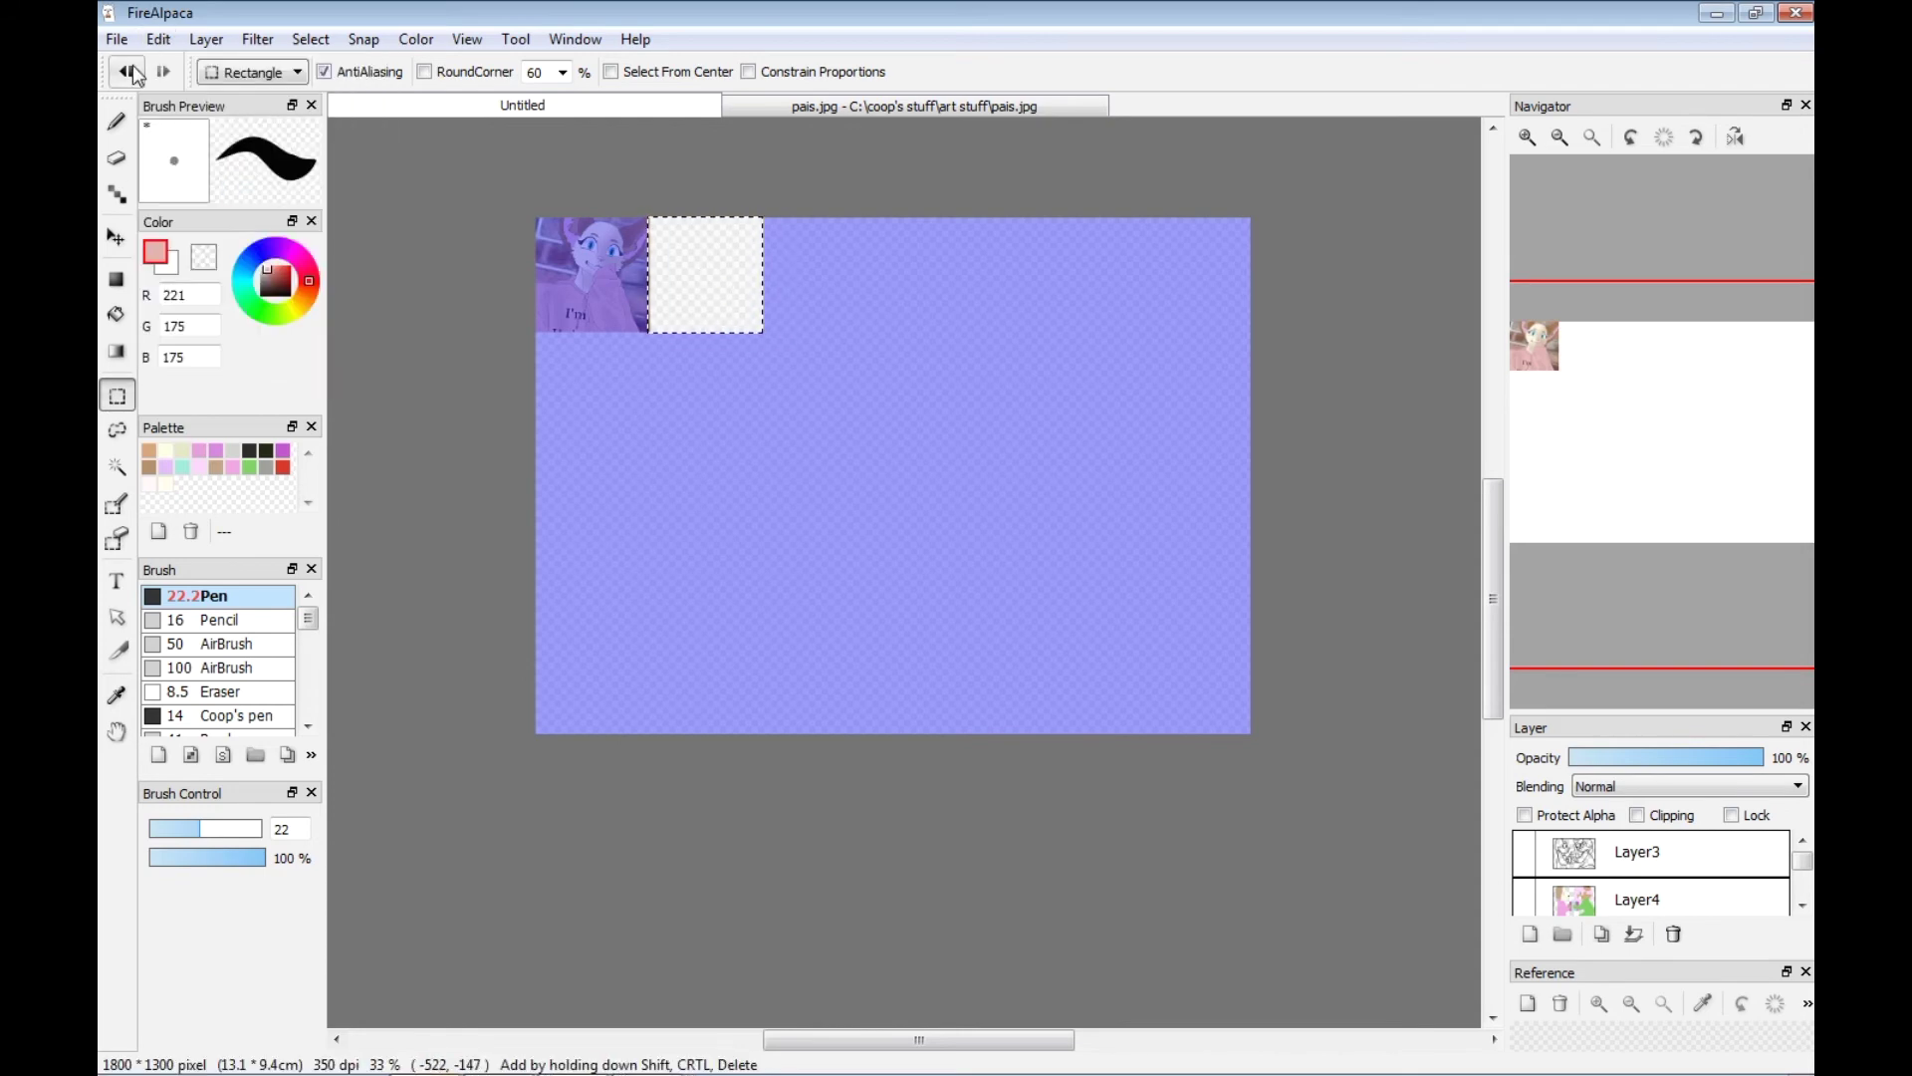
left_click(127, 72)
left_click(127, 72)
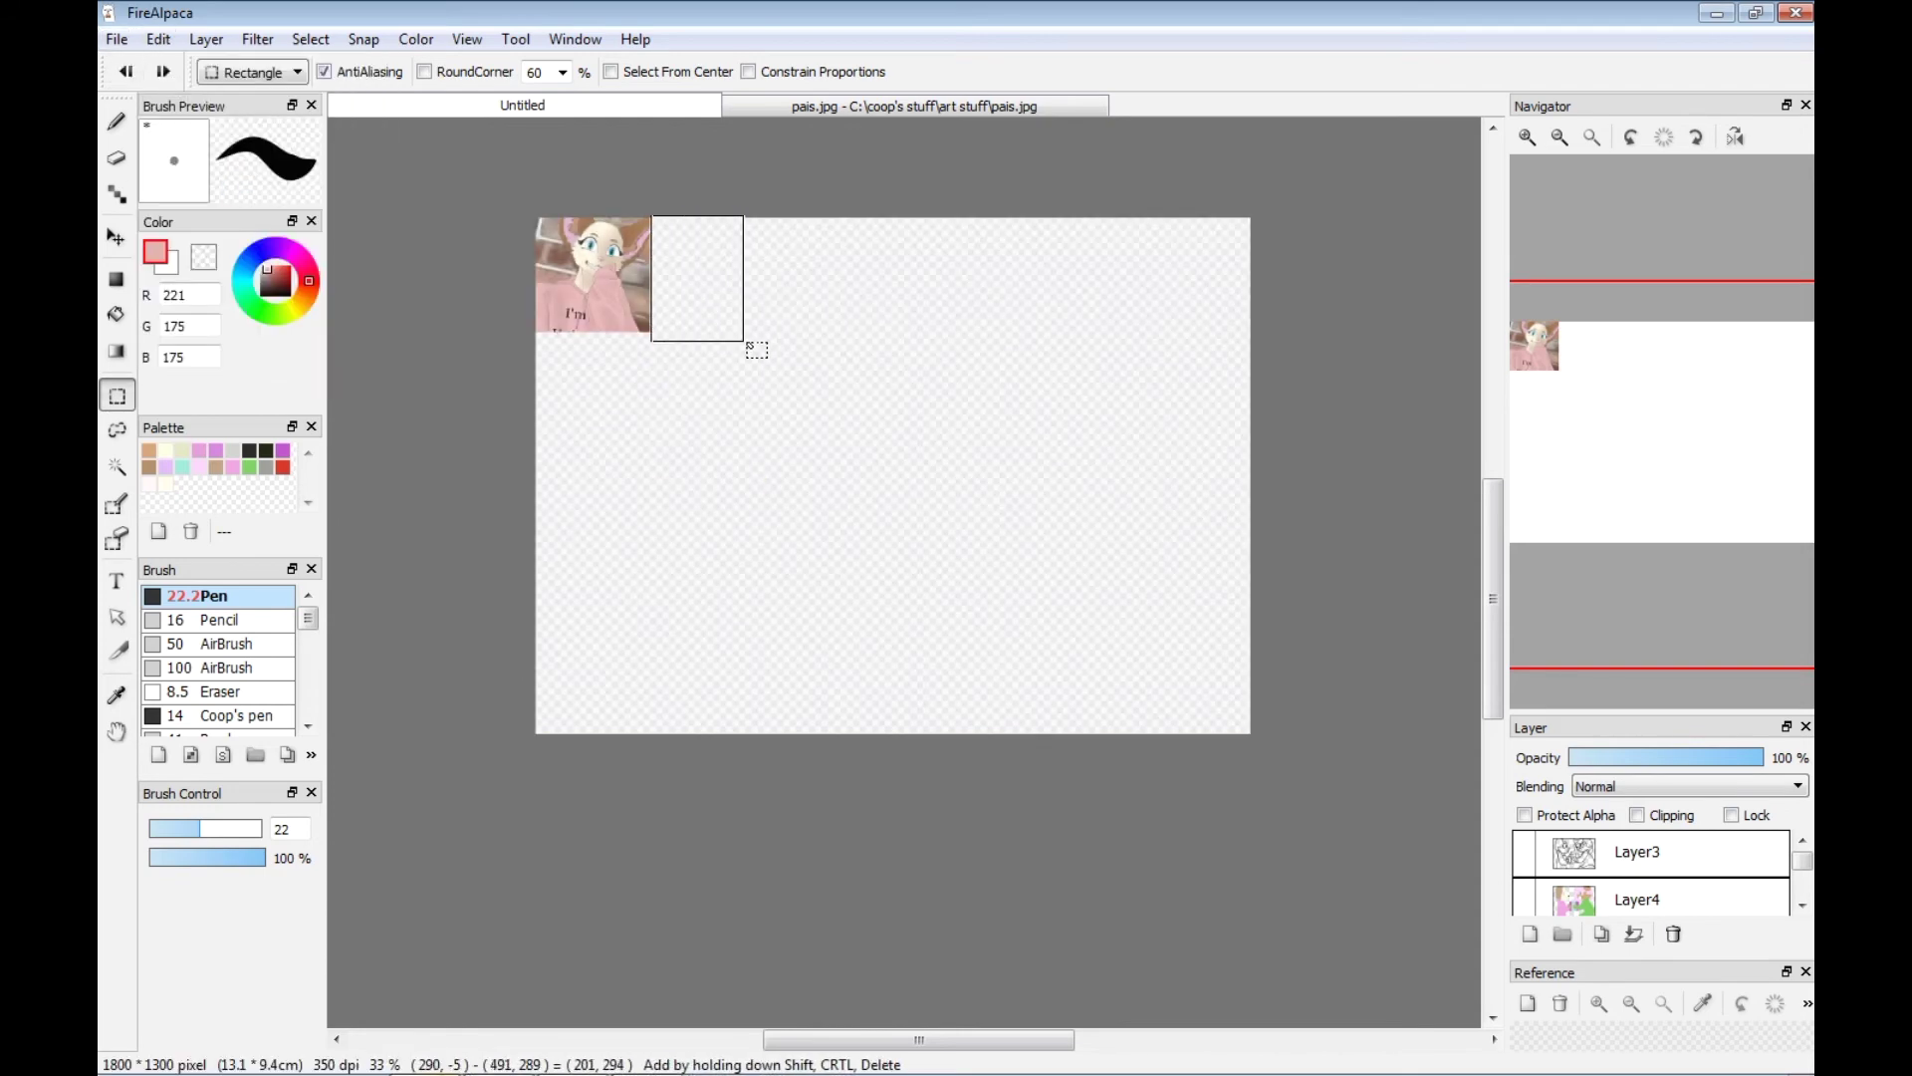
left_click_drag(749, 345, 753, 332)
left_click(126, 71)
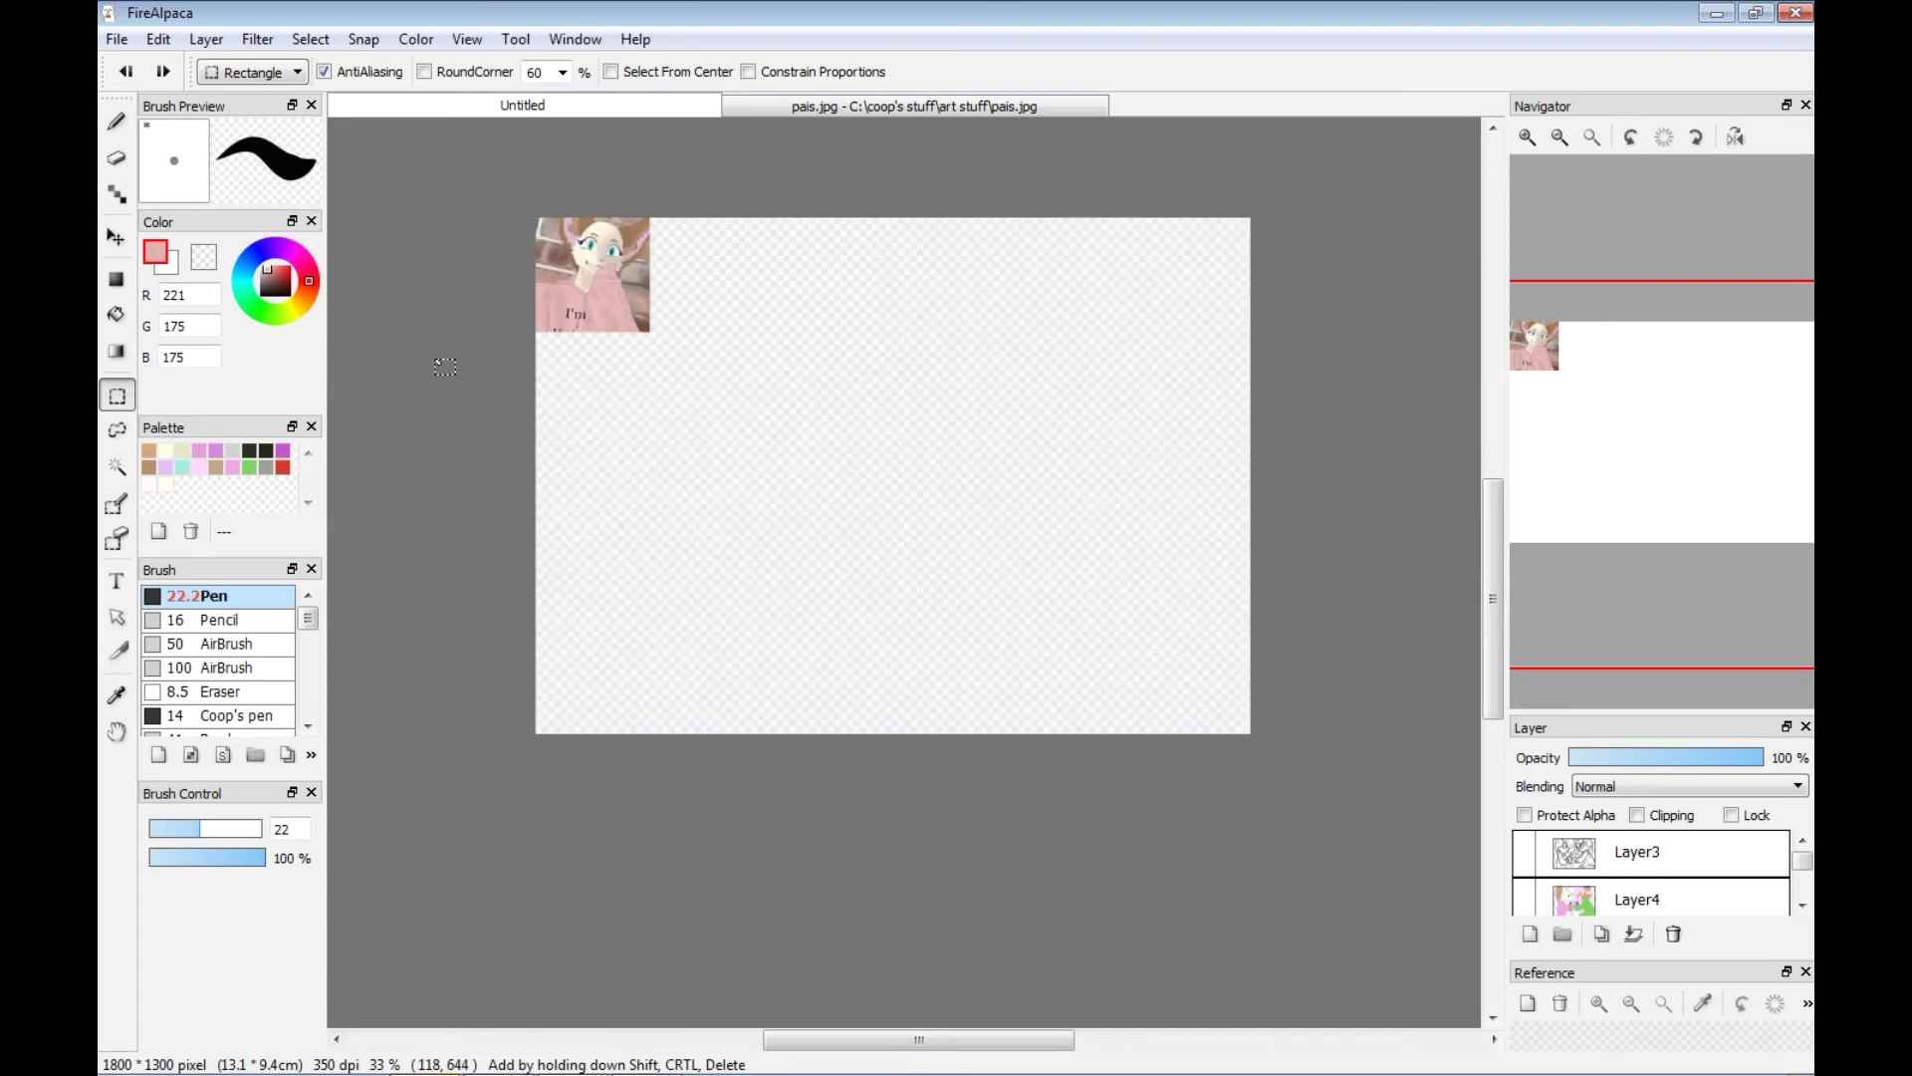
Paste another copy of the picture and undo it.
left_click(159, 39)
left_click(226, 184)
left_click(126, 70)
left_click(126, 71)
Paste copies of the picture and move them into a column along the canvas's left edge.
left_click(116, 239)
left_click_drag(614, 287, 613, 619)
left_click(159, 39)
left_click(185, 179)
left_click(159, 39)
left_click(199, 183)
left_click(158, 39)
left_click(189, 184)
left_click_drag(591, 280, 597, 624)
left_click(158, 39)
left_click(188, 181)
left_click_drag(588, 269, 588, 726)
Paste more copies of the picture and arrange them as a second column beside the first.
left_click(158, 39)
left_click(188, 182)
left_click_drag(609, 265, 839, 396)
left_click(158, 39)
left_click(188, 182)
left_click(159, 39)
left_click(188, 181)
left_click_drag(793, 478, 831, 1050)
left_click(158, 38)
left_click(189, 181)
left_click(159, 39)
left_click(189, 181)
Paste three more copies and line them up as the third, fourth and fifth tiles of the top row.
left_click(158, 39)
left_click(188, 181)
left_click_drag(605, 280, 820, 280)
left_click(158, 39)
left_click(188, 182)
left_click_drag(591, 275, 929, 275)
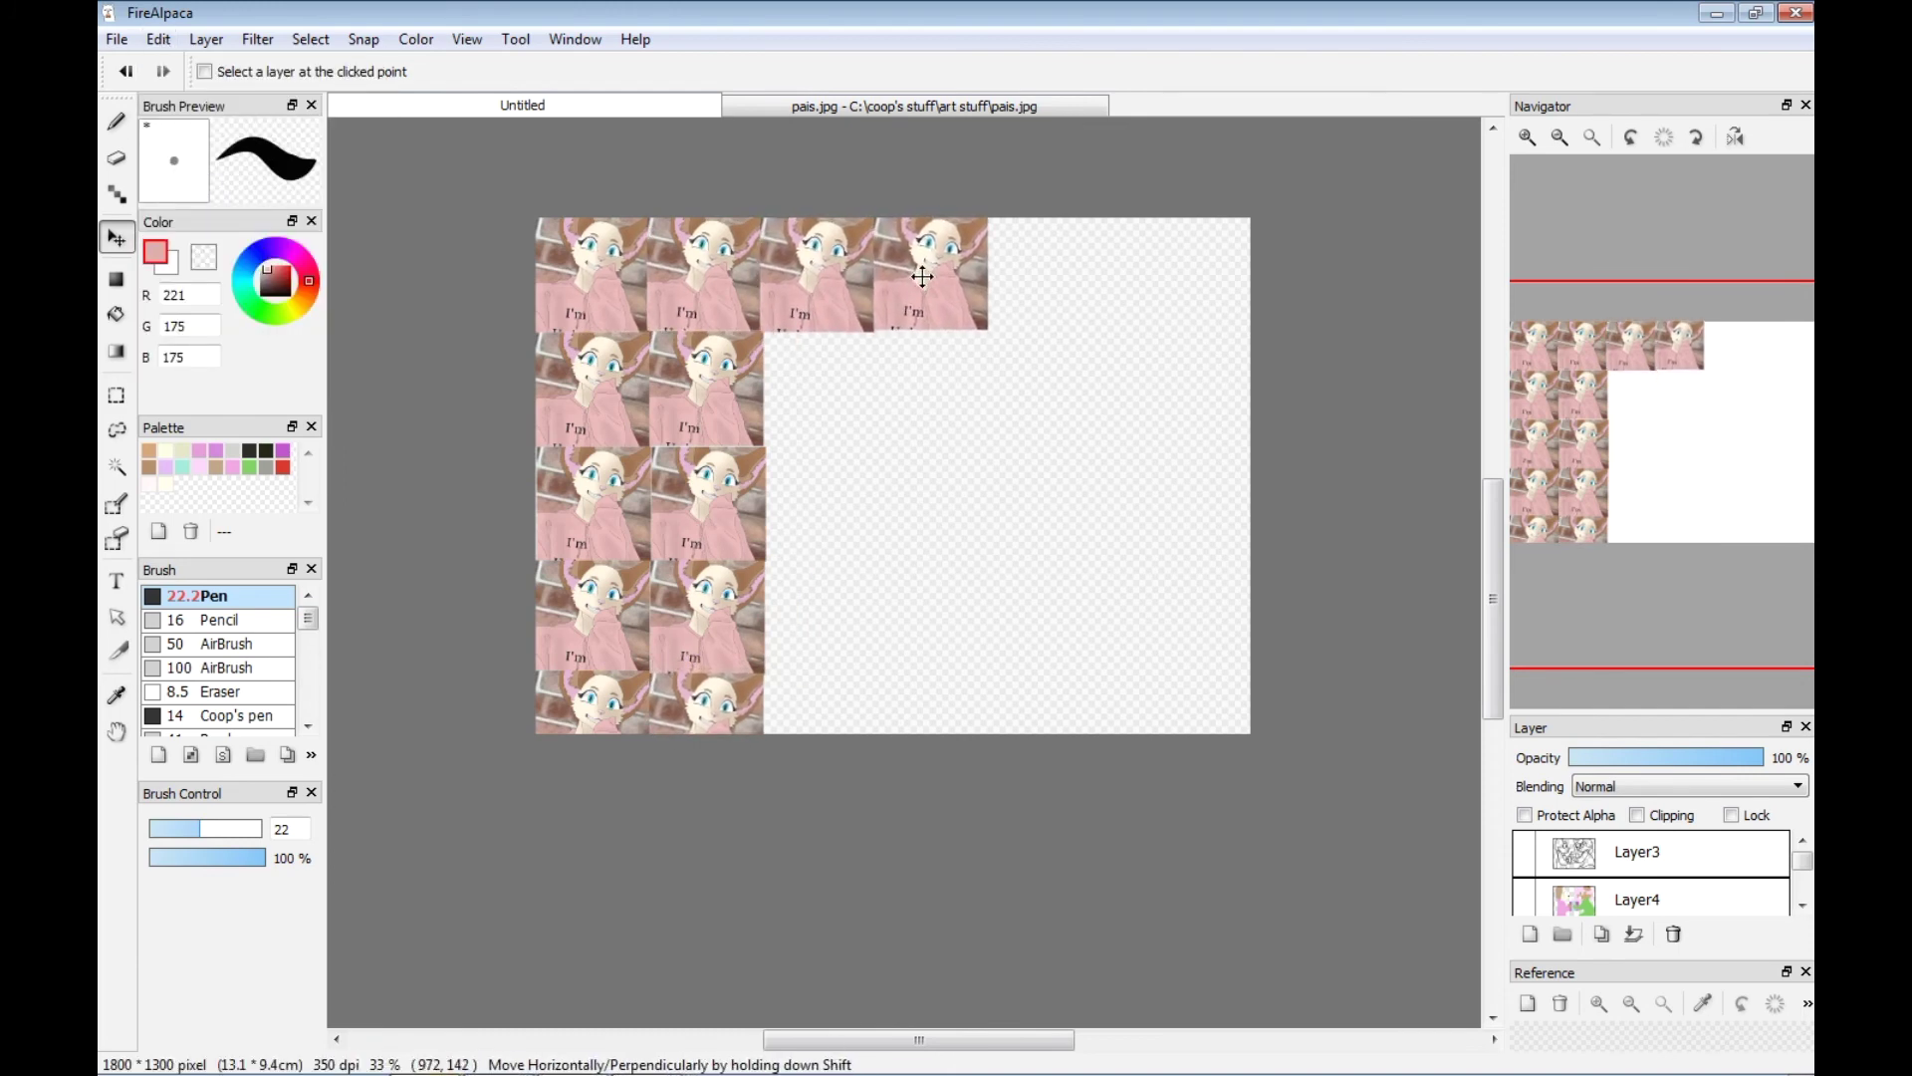
left_click(159, 41)
left_click(189, 181)
left_click_drag(571, 279, 1020, 277)
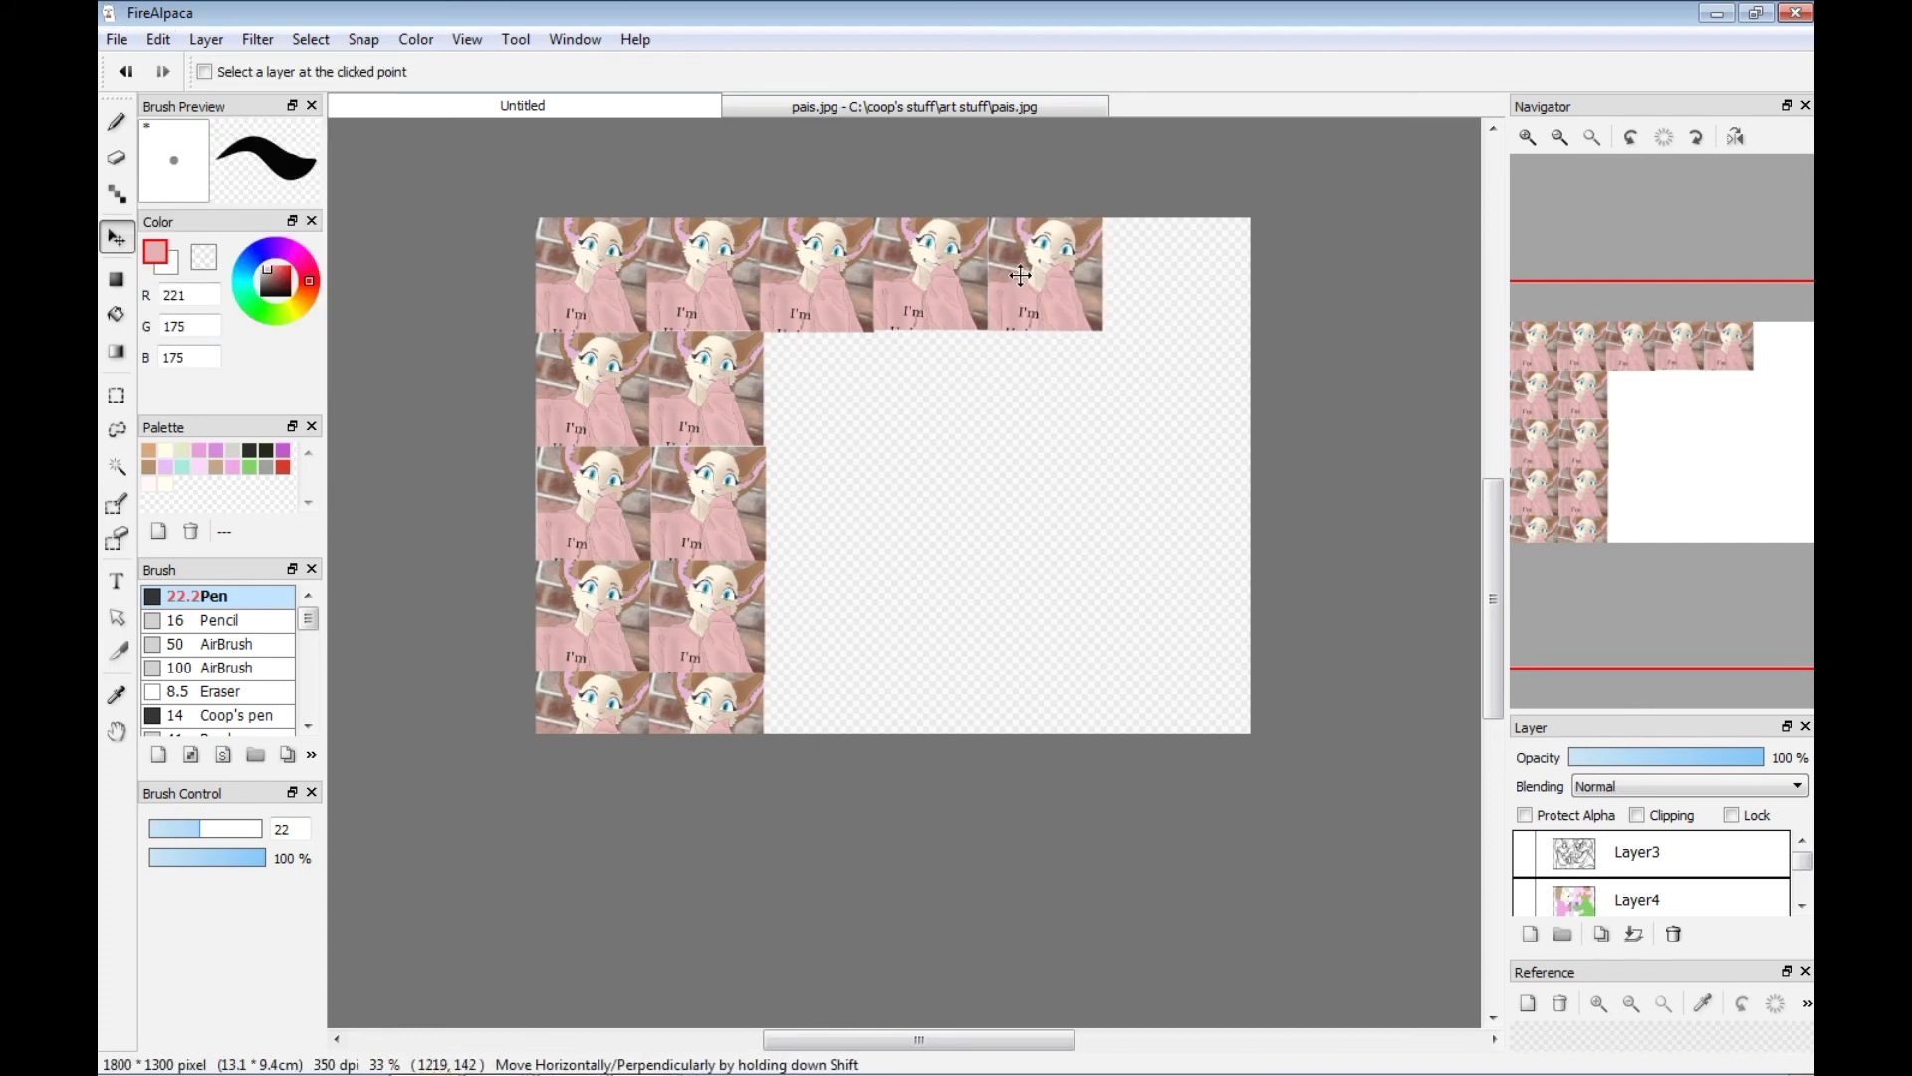
Complete the top row with two more pasted copies, the last running past the canvas's right edge.
left_click(116, 39)
left_click(174, 170)
left_click(158, 39)
left_click(188, 181)
left_click_drag(591, 275, 1151, 274)
left_click(117, 38)
left_click(158, 39)
left_click(188, 181)
left_click_drag(597, 287, 1269, 285)
Paste three copies and place them as the third, fourth and fifth tiles of the second row.
left_click(158, 39)
left_click(192, 165)
left_click_drag(590, 286, 815, 399)
left_click(157, 39)
left_click(191, 164)
left_click_drag(662, 288, 941, 403)
left_click(158, 39)
left_click(191, 164)
left_click_drag(585, 285, 1041, 398)
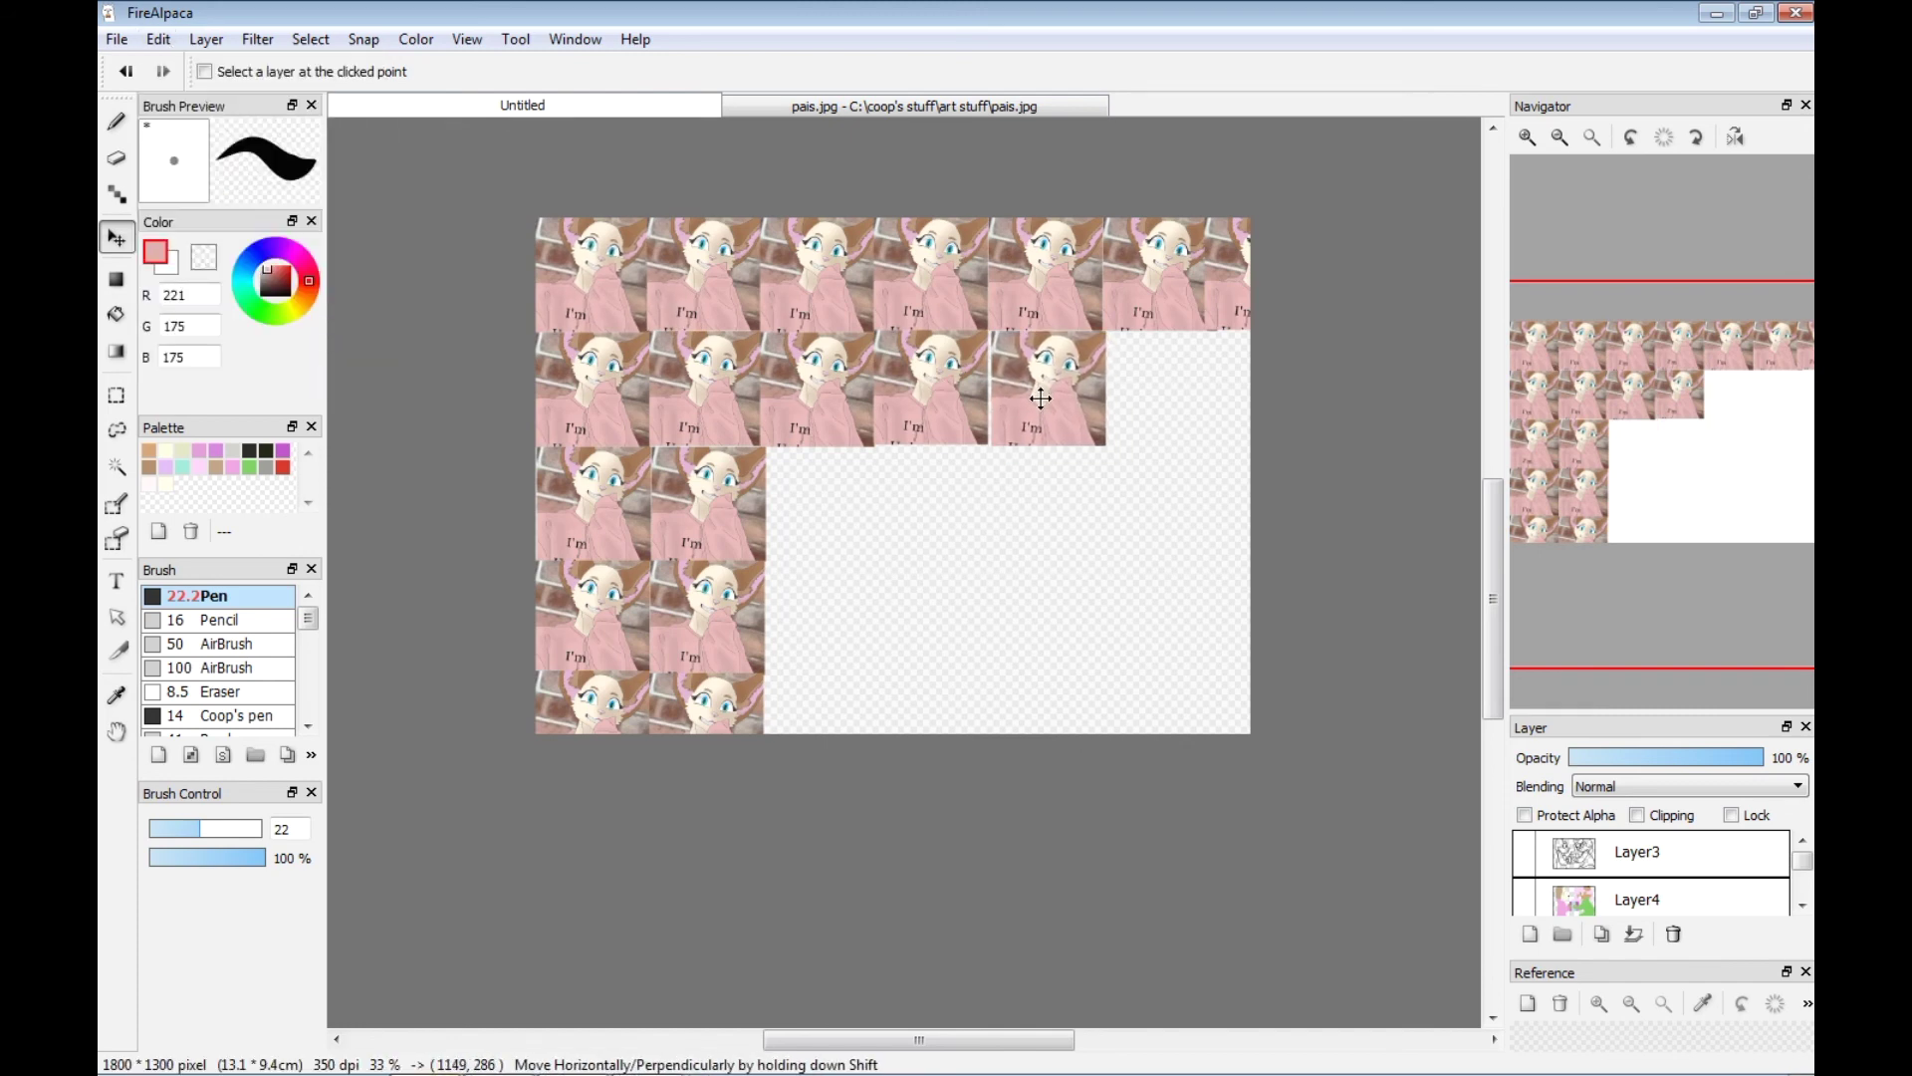
Paste two copies and place them as the third and fourth tiles of the third row.
key("ctrl+v")
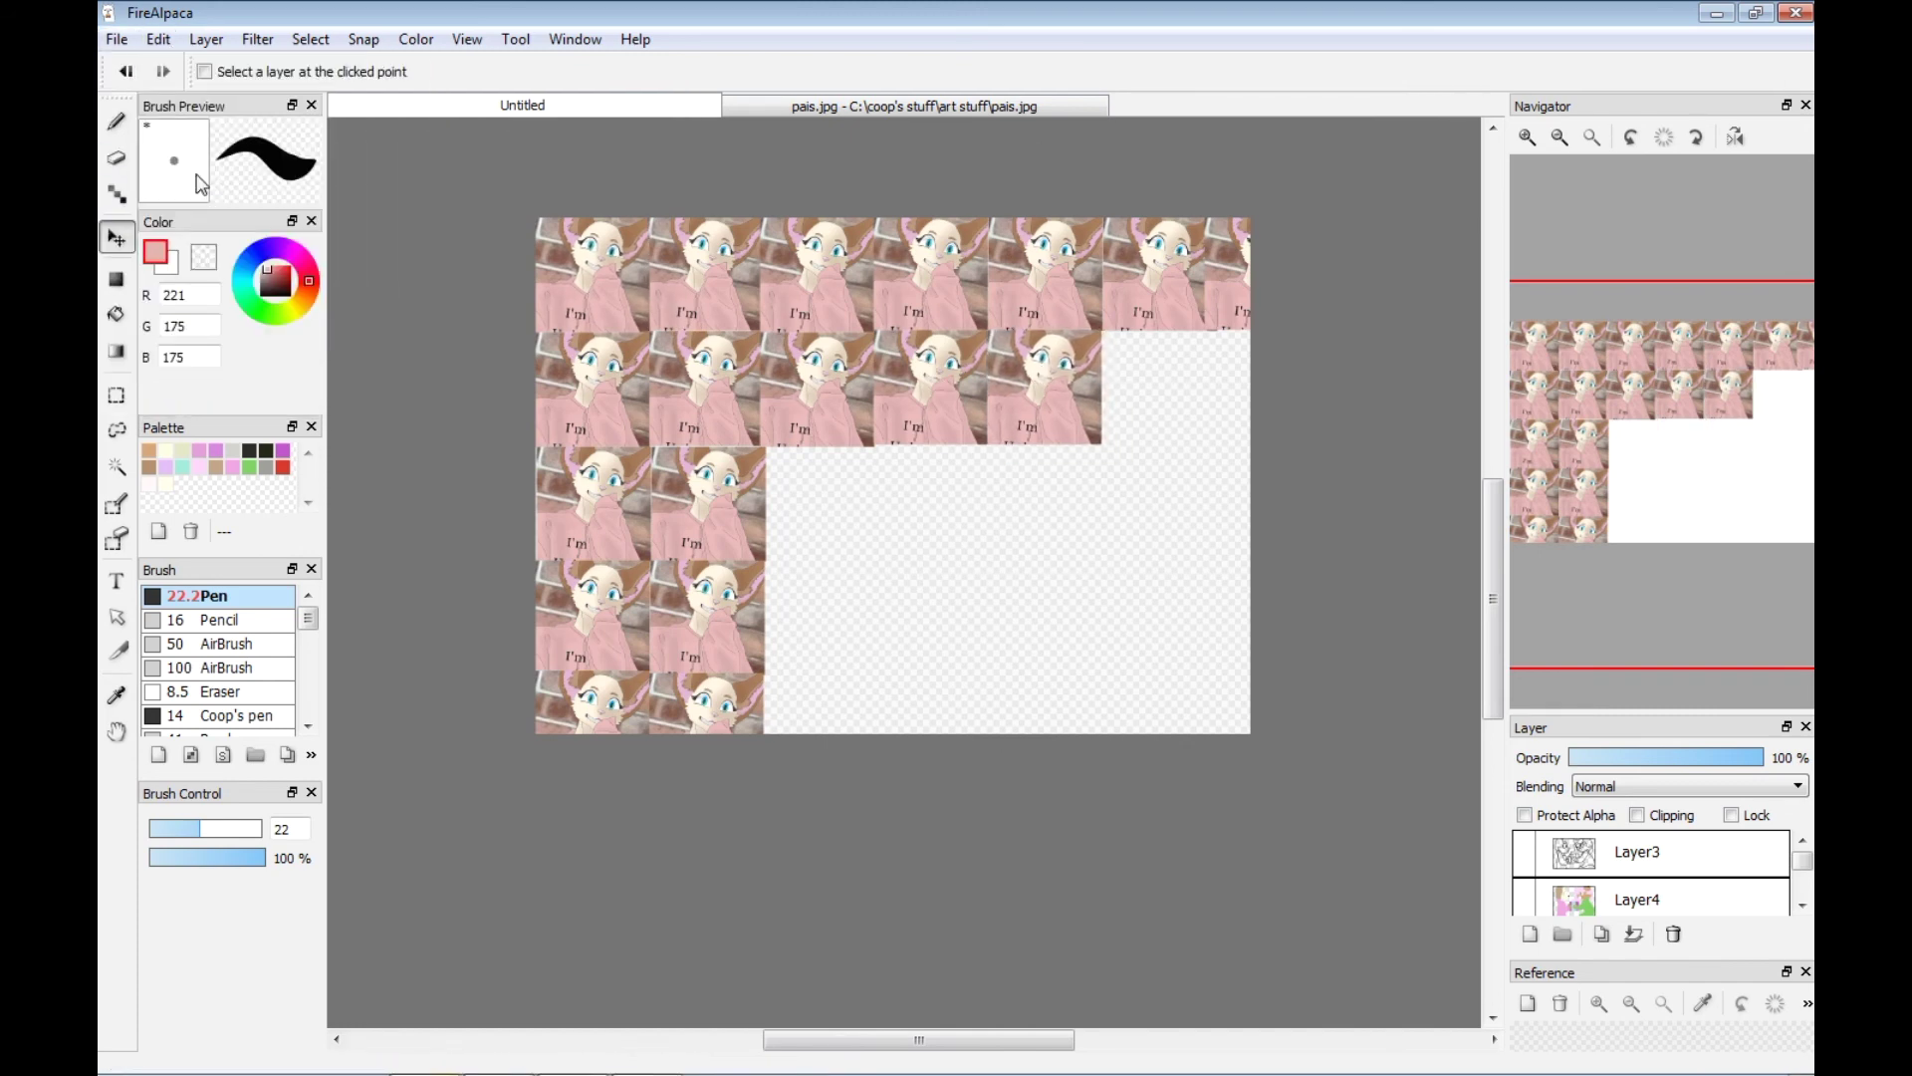
left_click_drag(1036, 397, 822, 526)
key("ctrl+v")
left_click_drag(600, 261, 925, 484)
Paste two copies and place them as the third and fourth tiles of the fourth row.
left_click(169, 41)
left_click(192, 165)
left_click_drag(594, 287, 809, 623)
key("ctrl+v")
left_click_drag(600, 261, 931, 638)
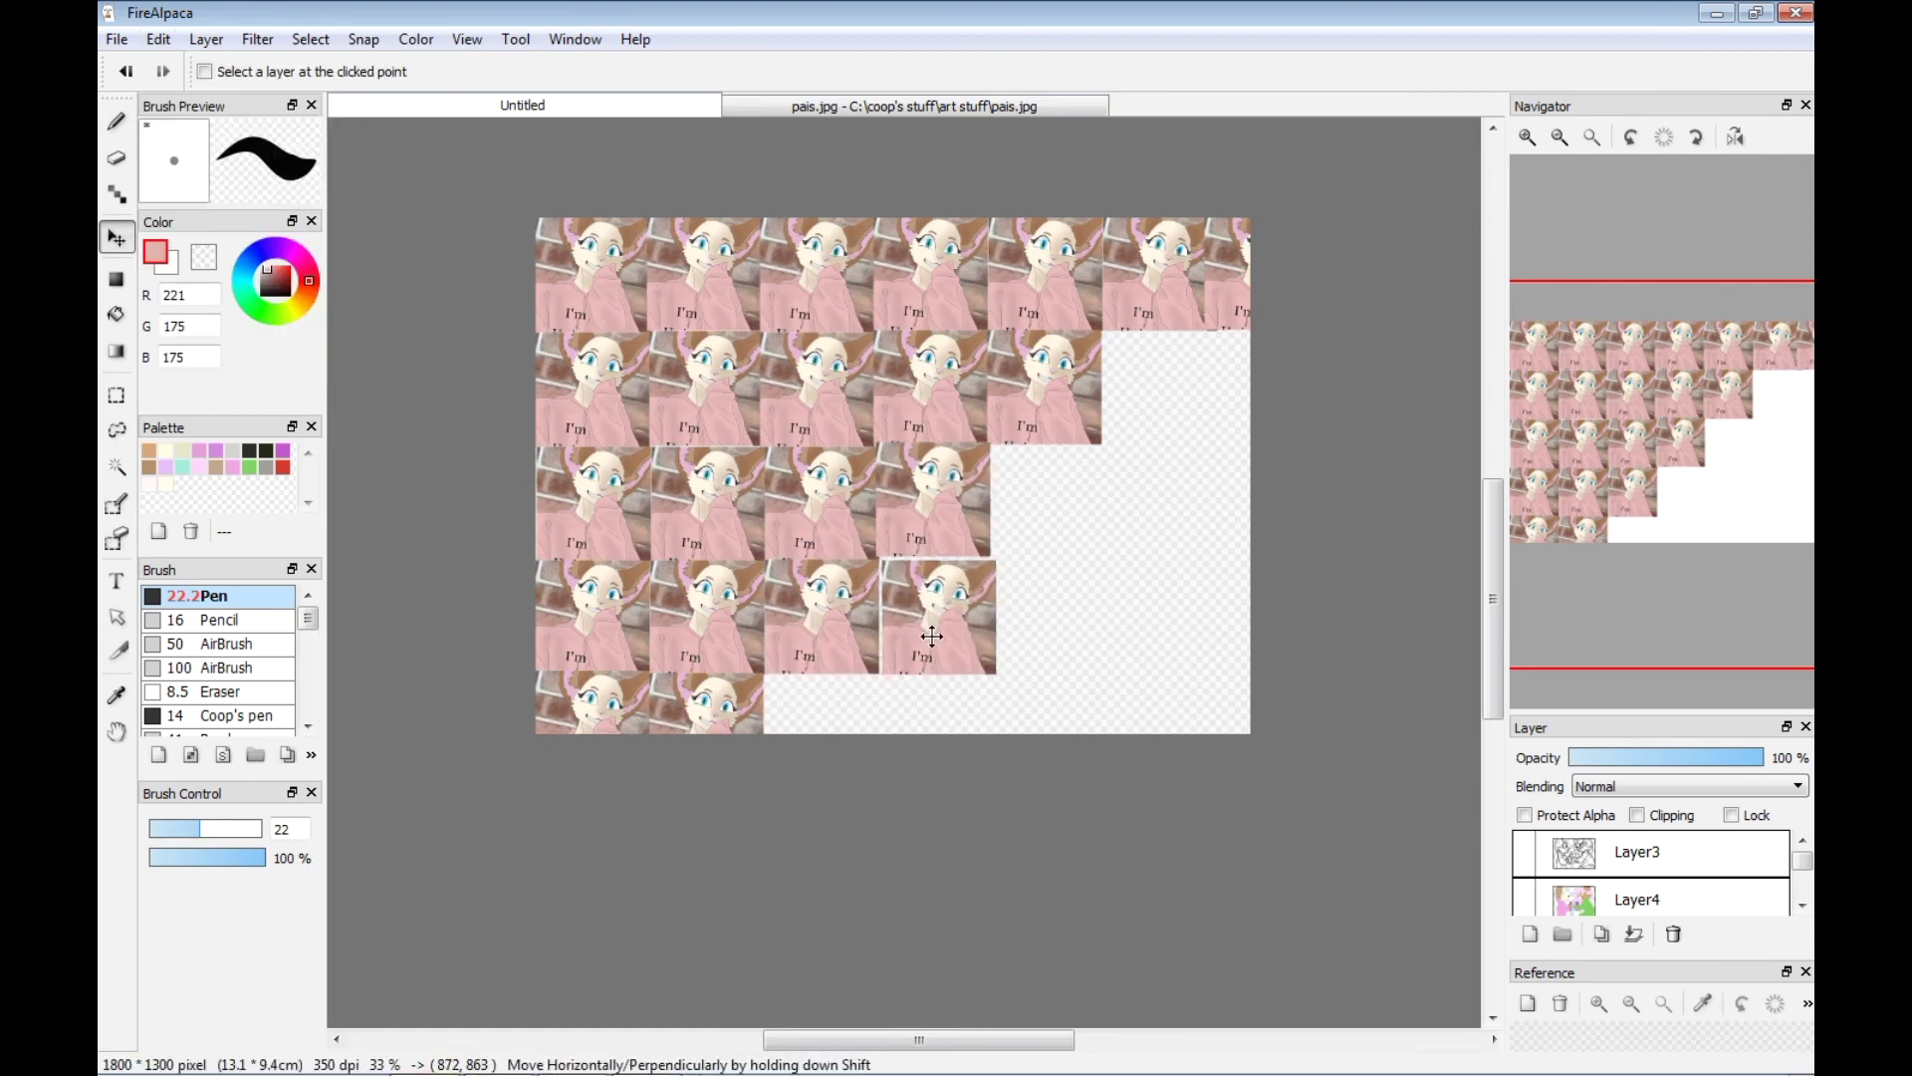
Paste two copies and place them as the third and fourth tiles of the bottom row.
left_click(165, 39)
left_click(194, 167)
left_click_drag(603, 268, 829, 719)
left_click(166, 40)
left_click(194, 168)
left_click_drag(604, 282, 946, 734)
Complete the second row with two more pasted copies up to the canvas's right edge.
key("ctrl+v")
left_click_drag(598, 289, 1161, 406)
key("ctrl+v")
left_click_drag(593, 294, 1261, 408)
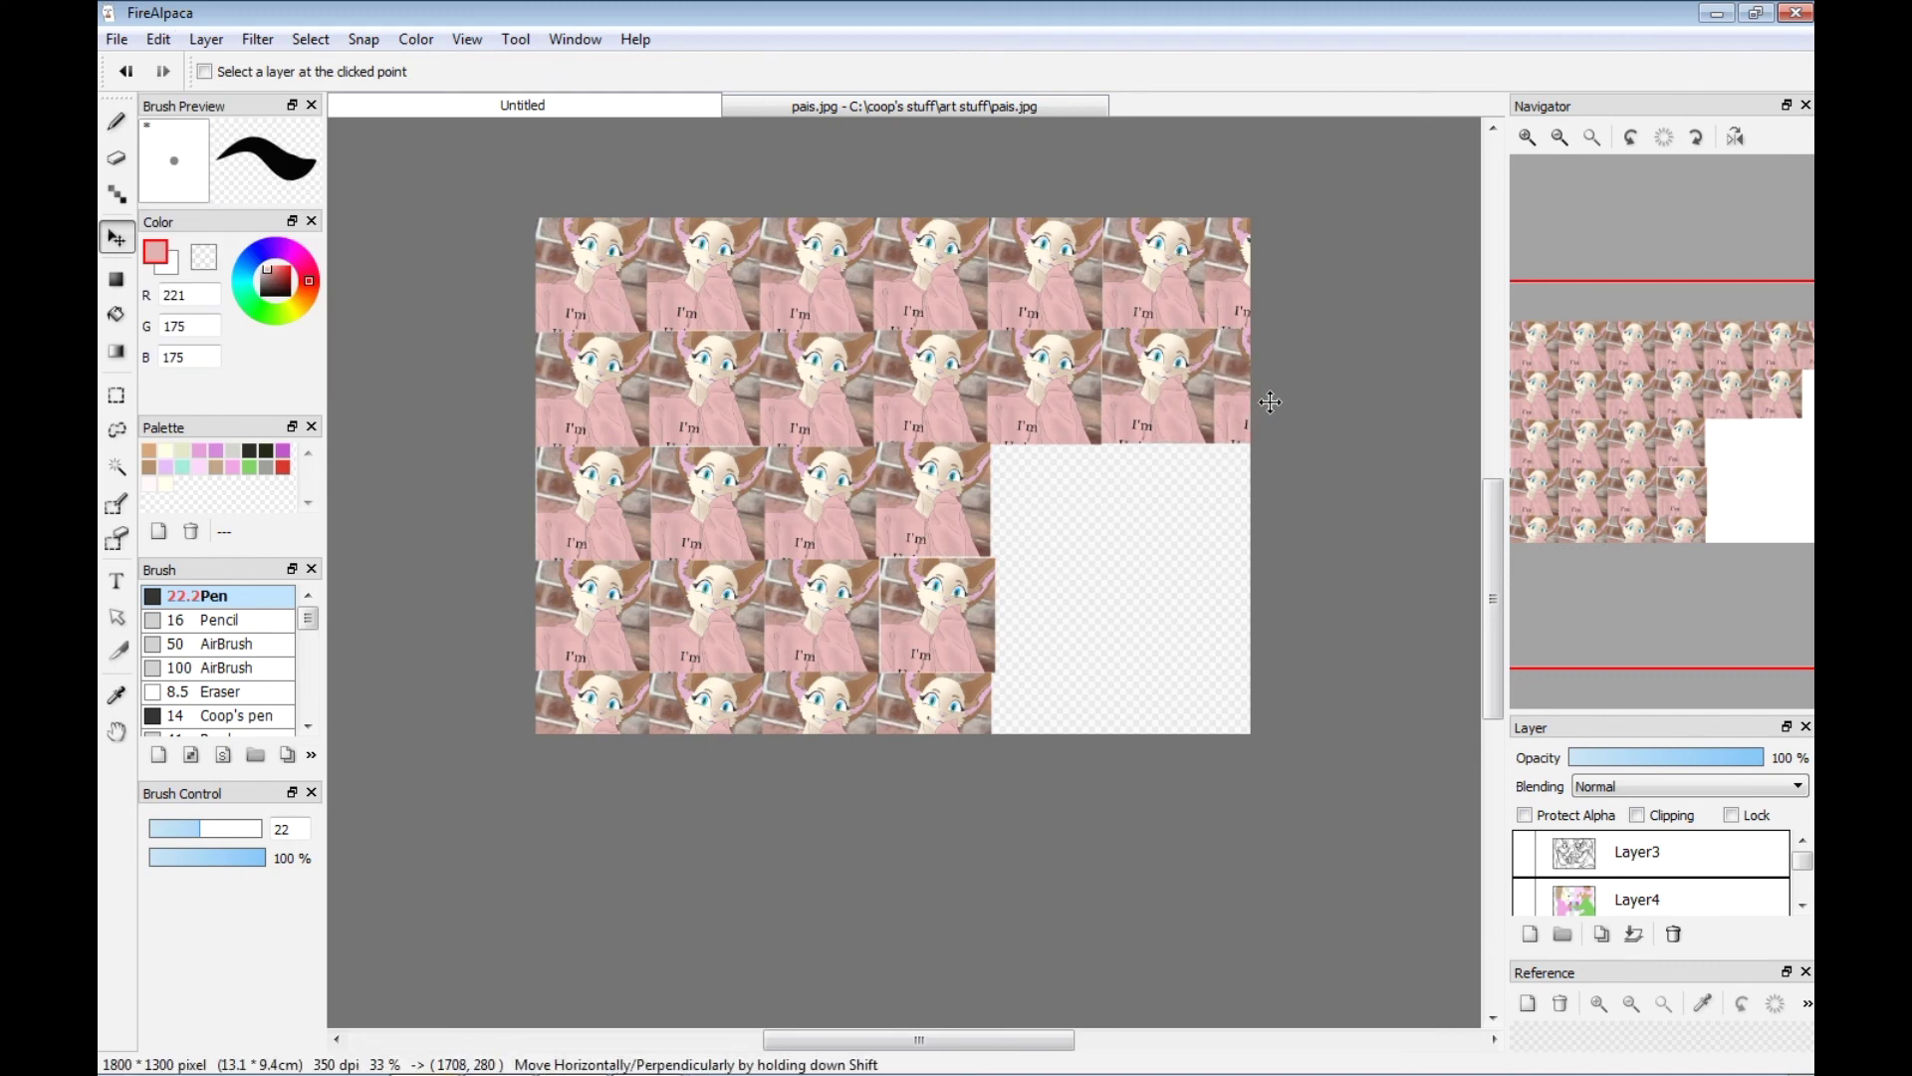
Complete the third row with three more pasted copies up to the canvas's right edge.
key("ctrl+v")
left_click_drag(589, 285, 1046, 504)
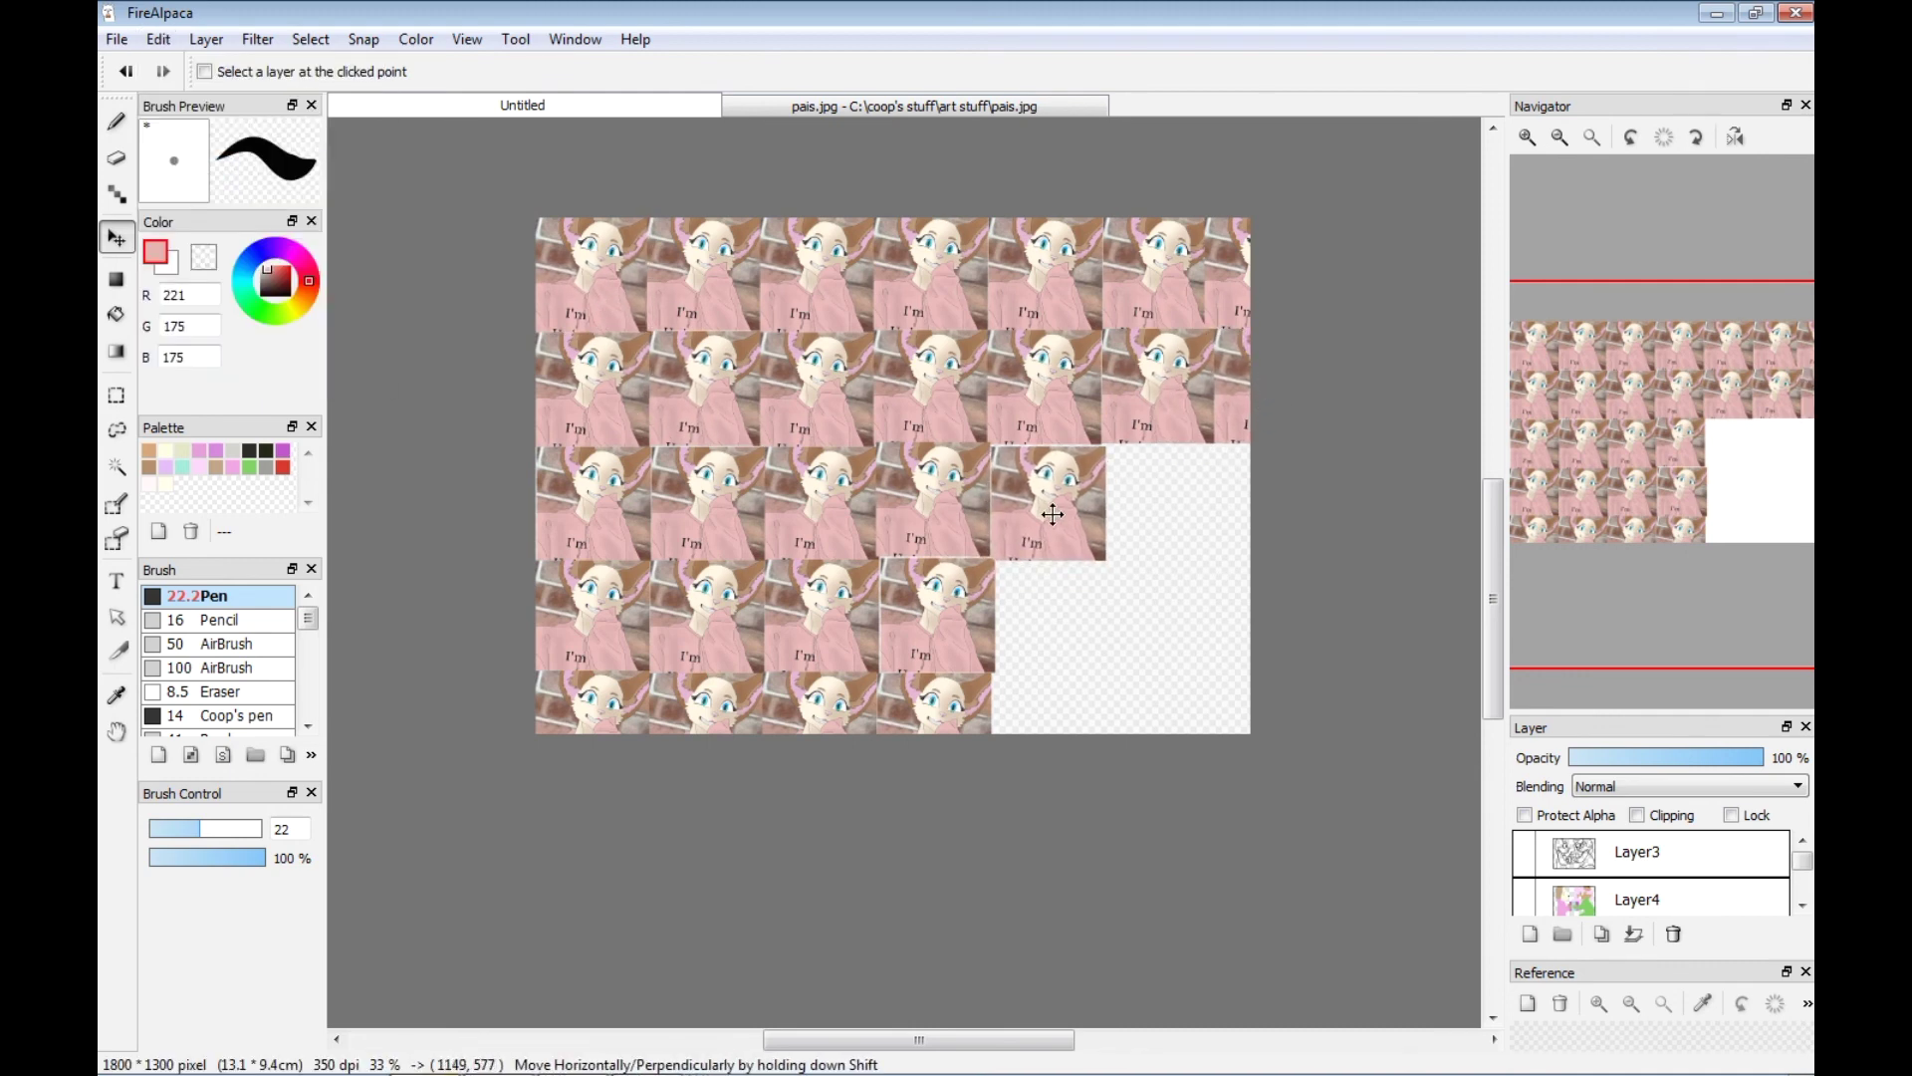
key("ctrl+v")
left_click_drag(598, 265, 1165, 510)
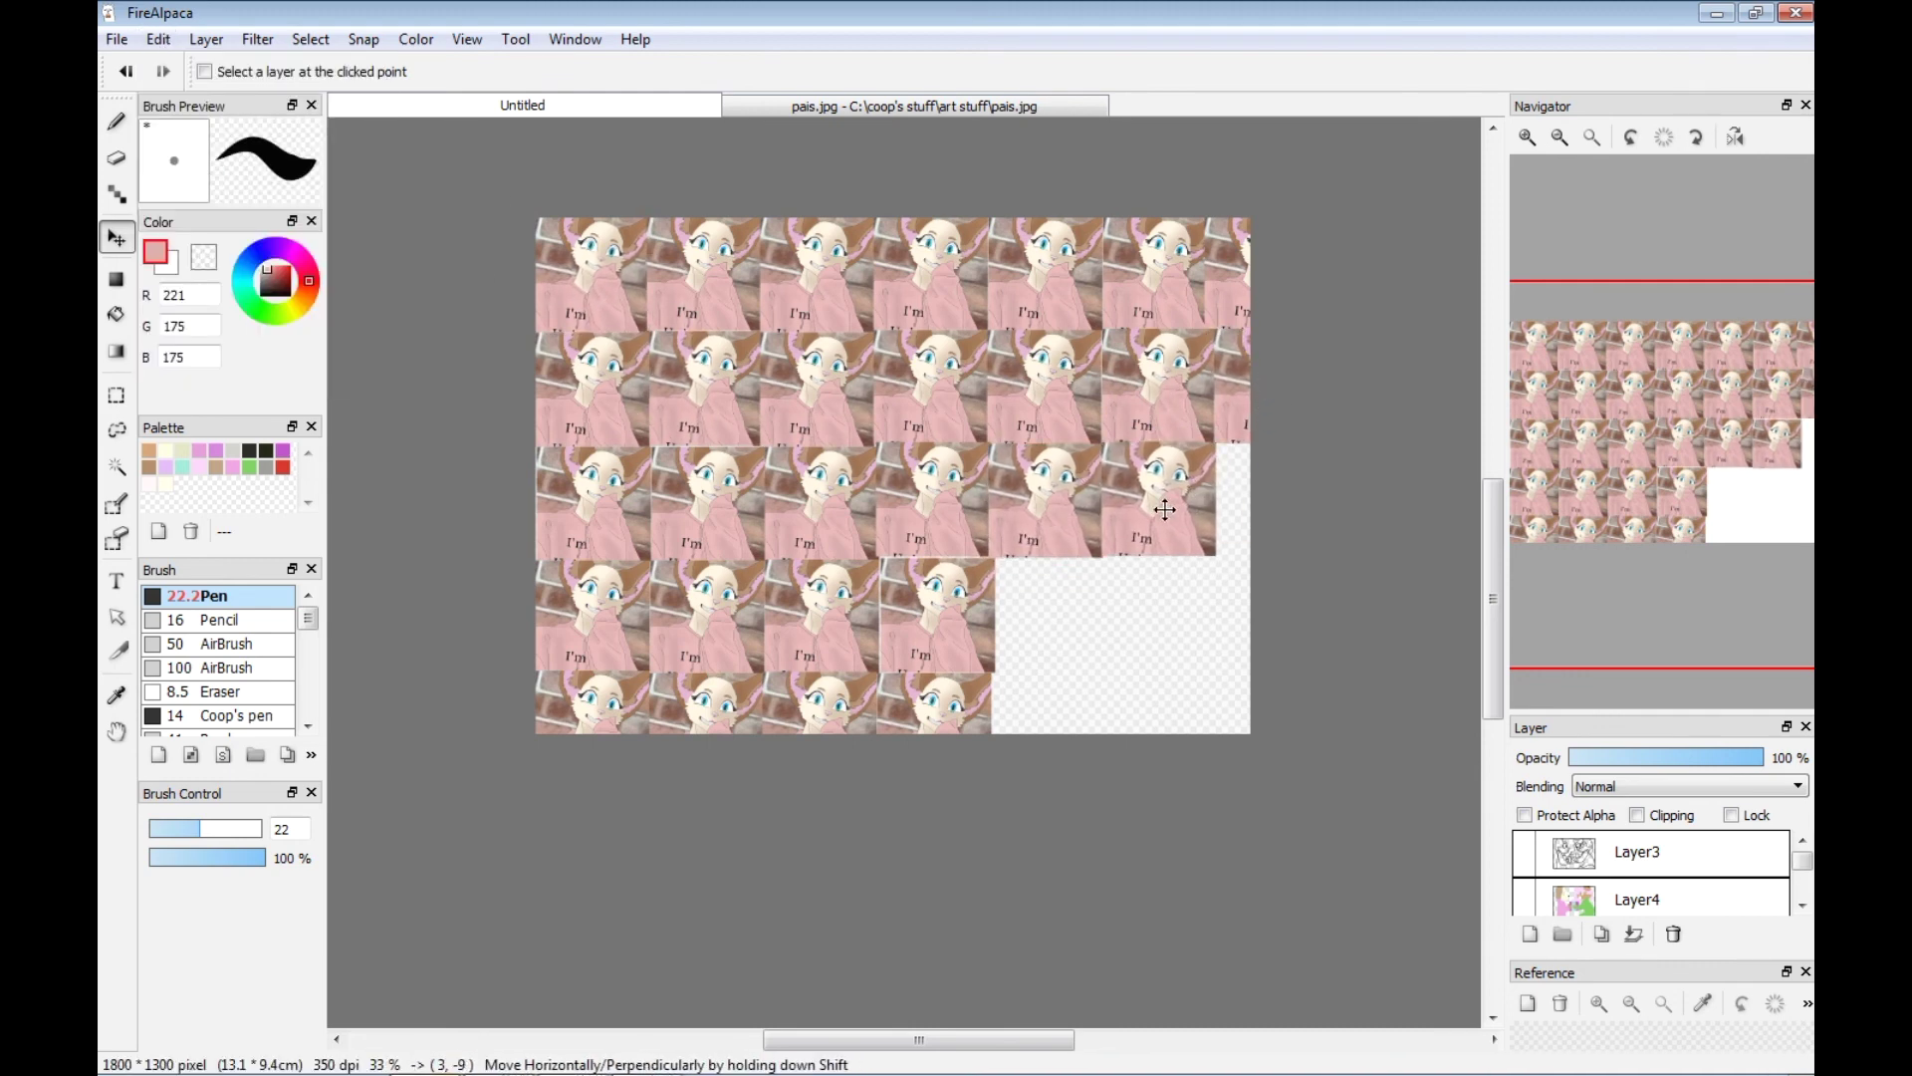
key("ctrl+v")
left_click_drag(578, 269, 1255, 512)
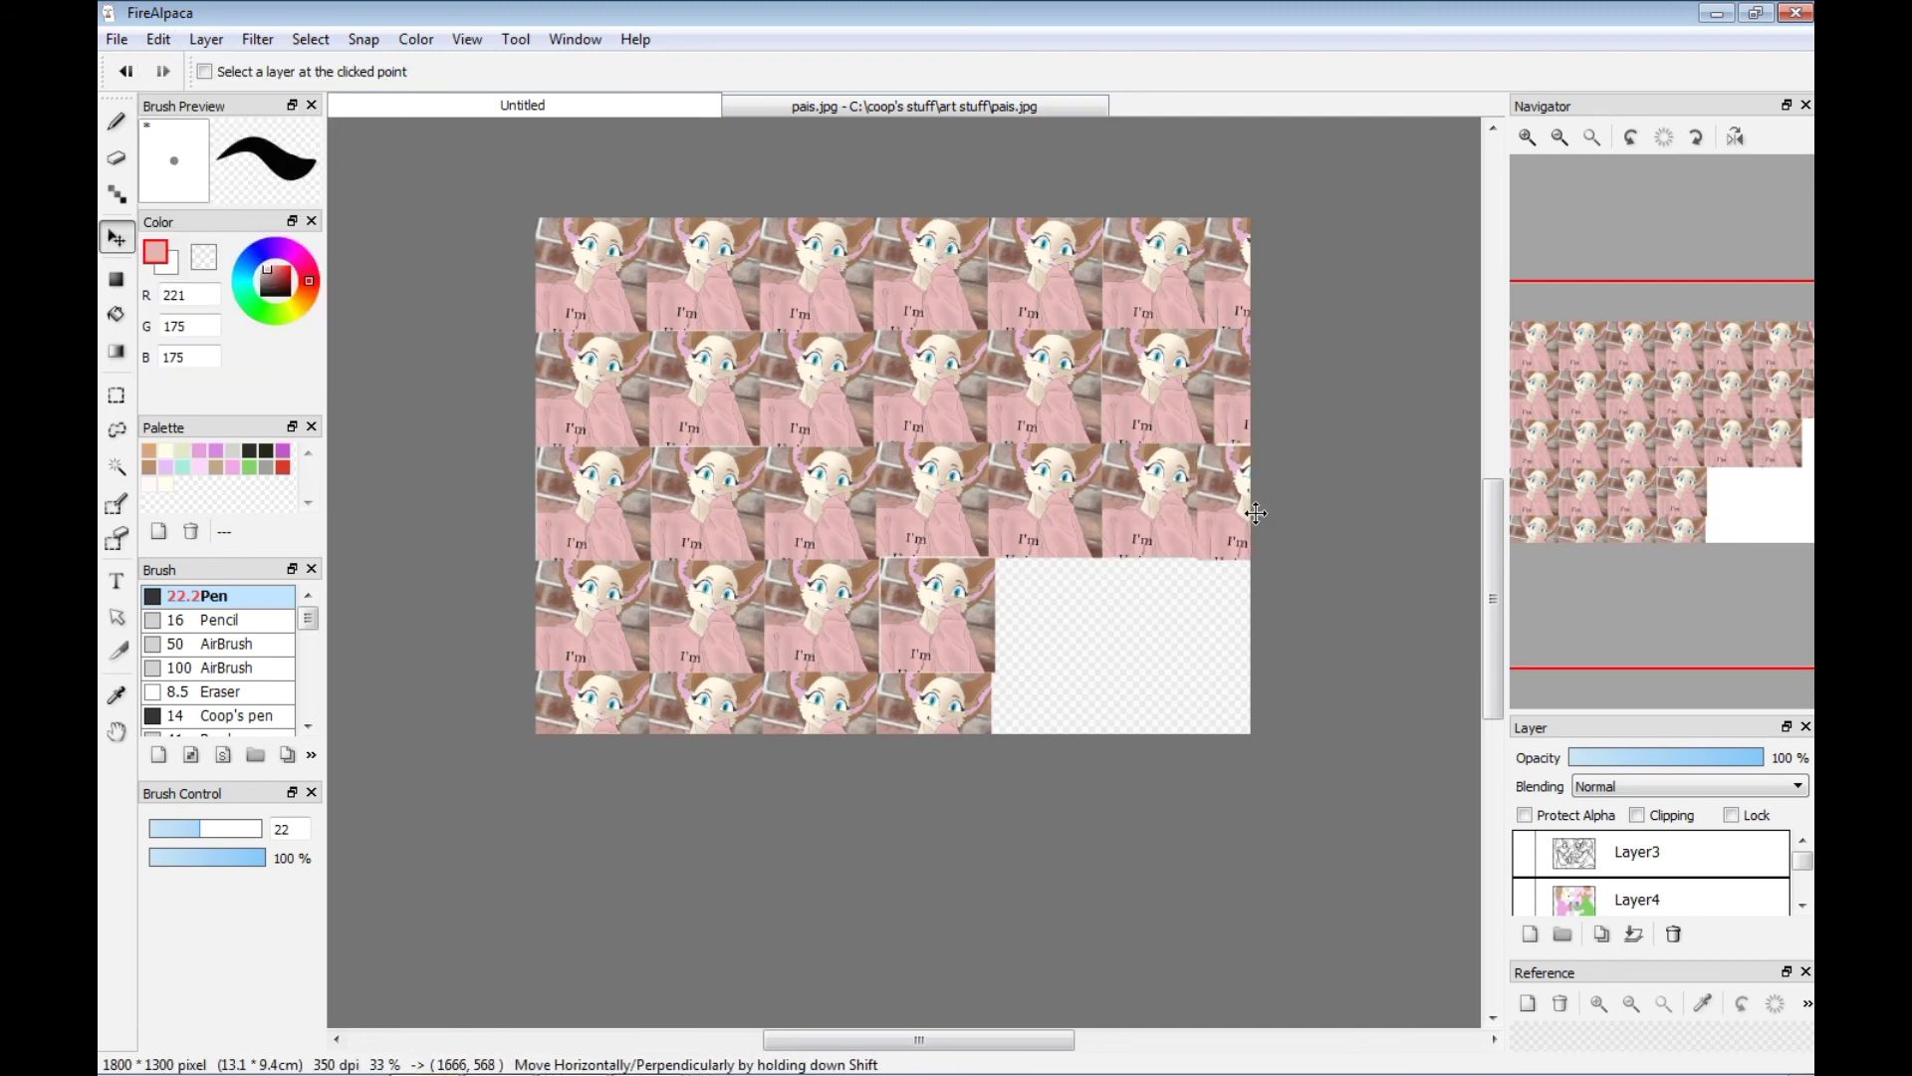
Complete the fourth row with three more pasted copies up to the canvas's right edge.
key("ctrl+v")
left_click_drag(599, 289, 1058, 628)
left_click(159, 39)
left_click(221, 189)
left_click_drag(601, 292, 1174, 634)
key("ctrl+v")
left_click_drag(574, 281, 1262, 622)
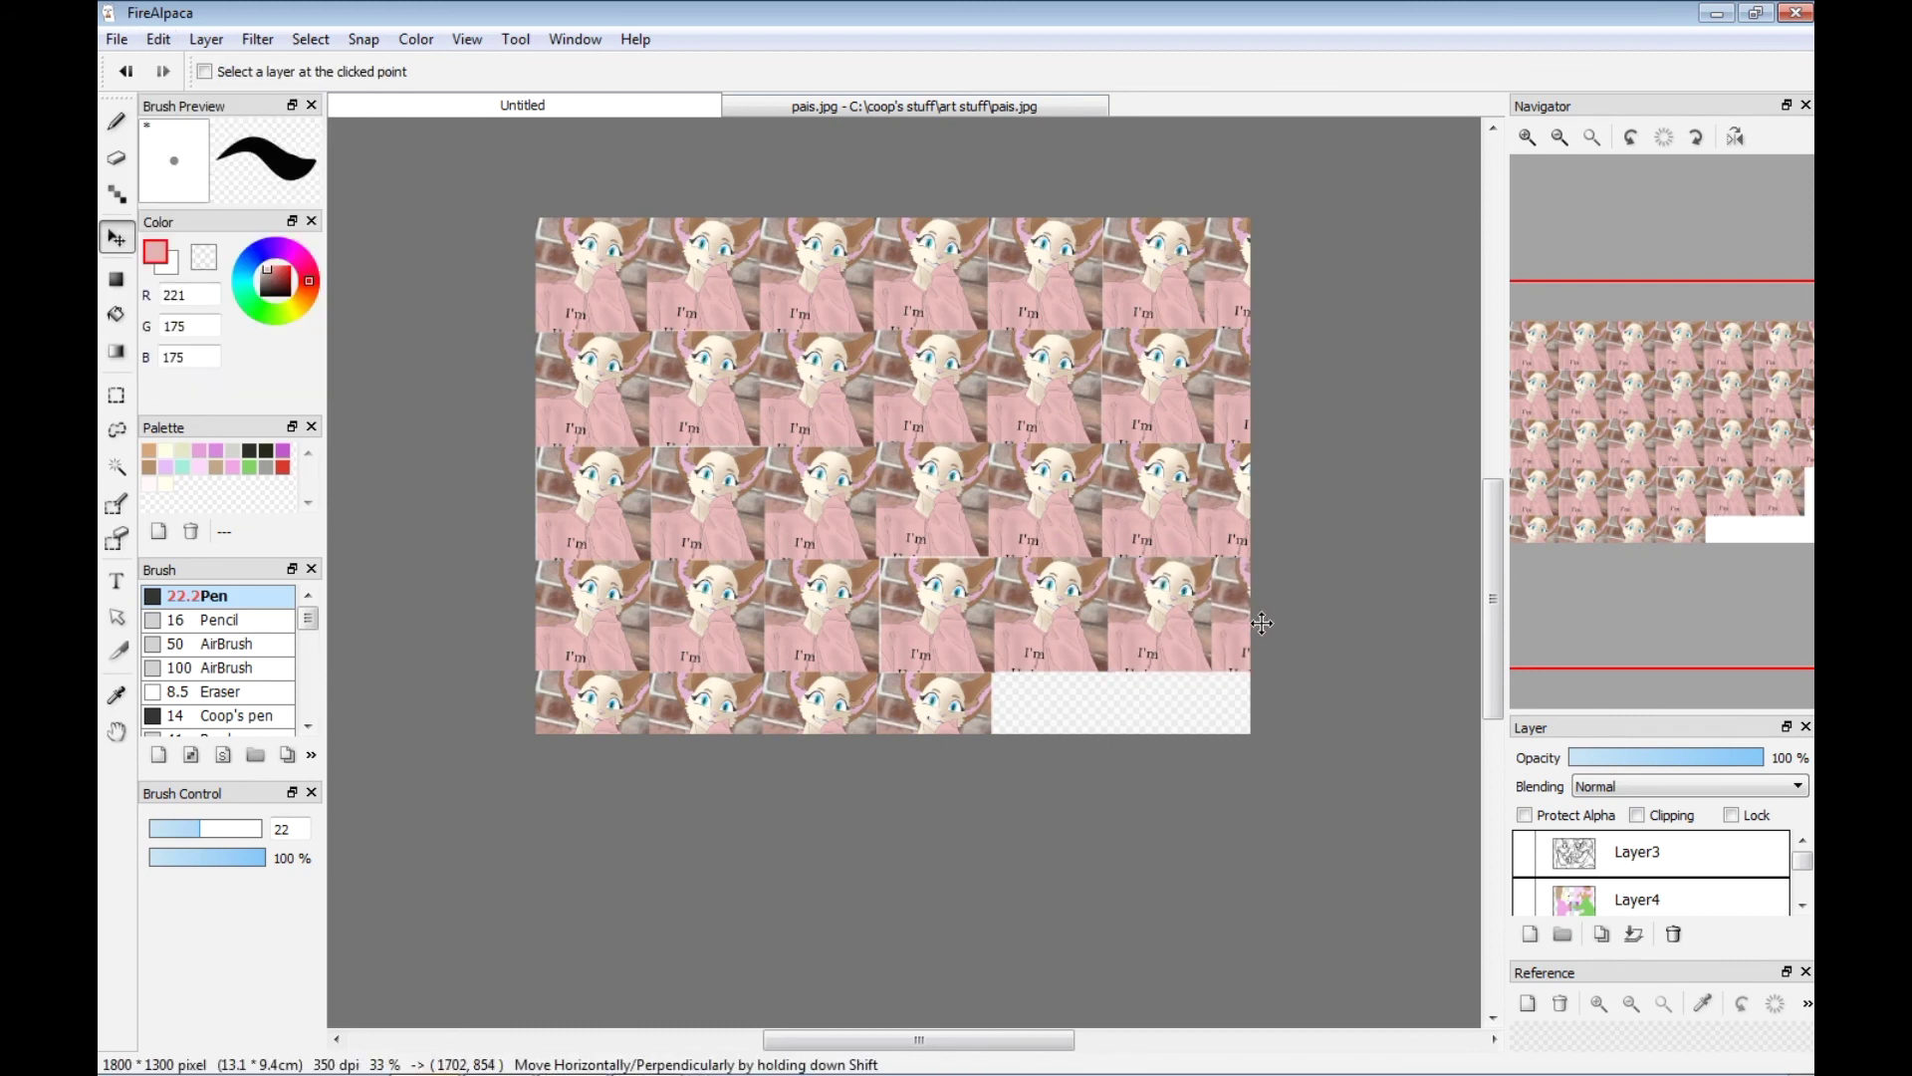
Complete the bottom row with three more pasted copies so the tiles cover the whole canvas.
key("ctrl+v")
left_click_drag(587, 284, 1038, 737)
key("ctrl+v")
left_click_drag(544, 245, 1168, 707)
left_click(158, 38)
left_click(207, 190)
left_click_drag(616, 286, 1267, 723)
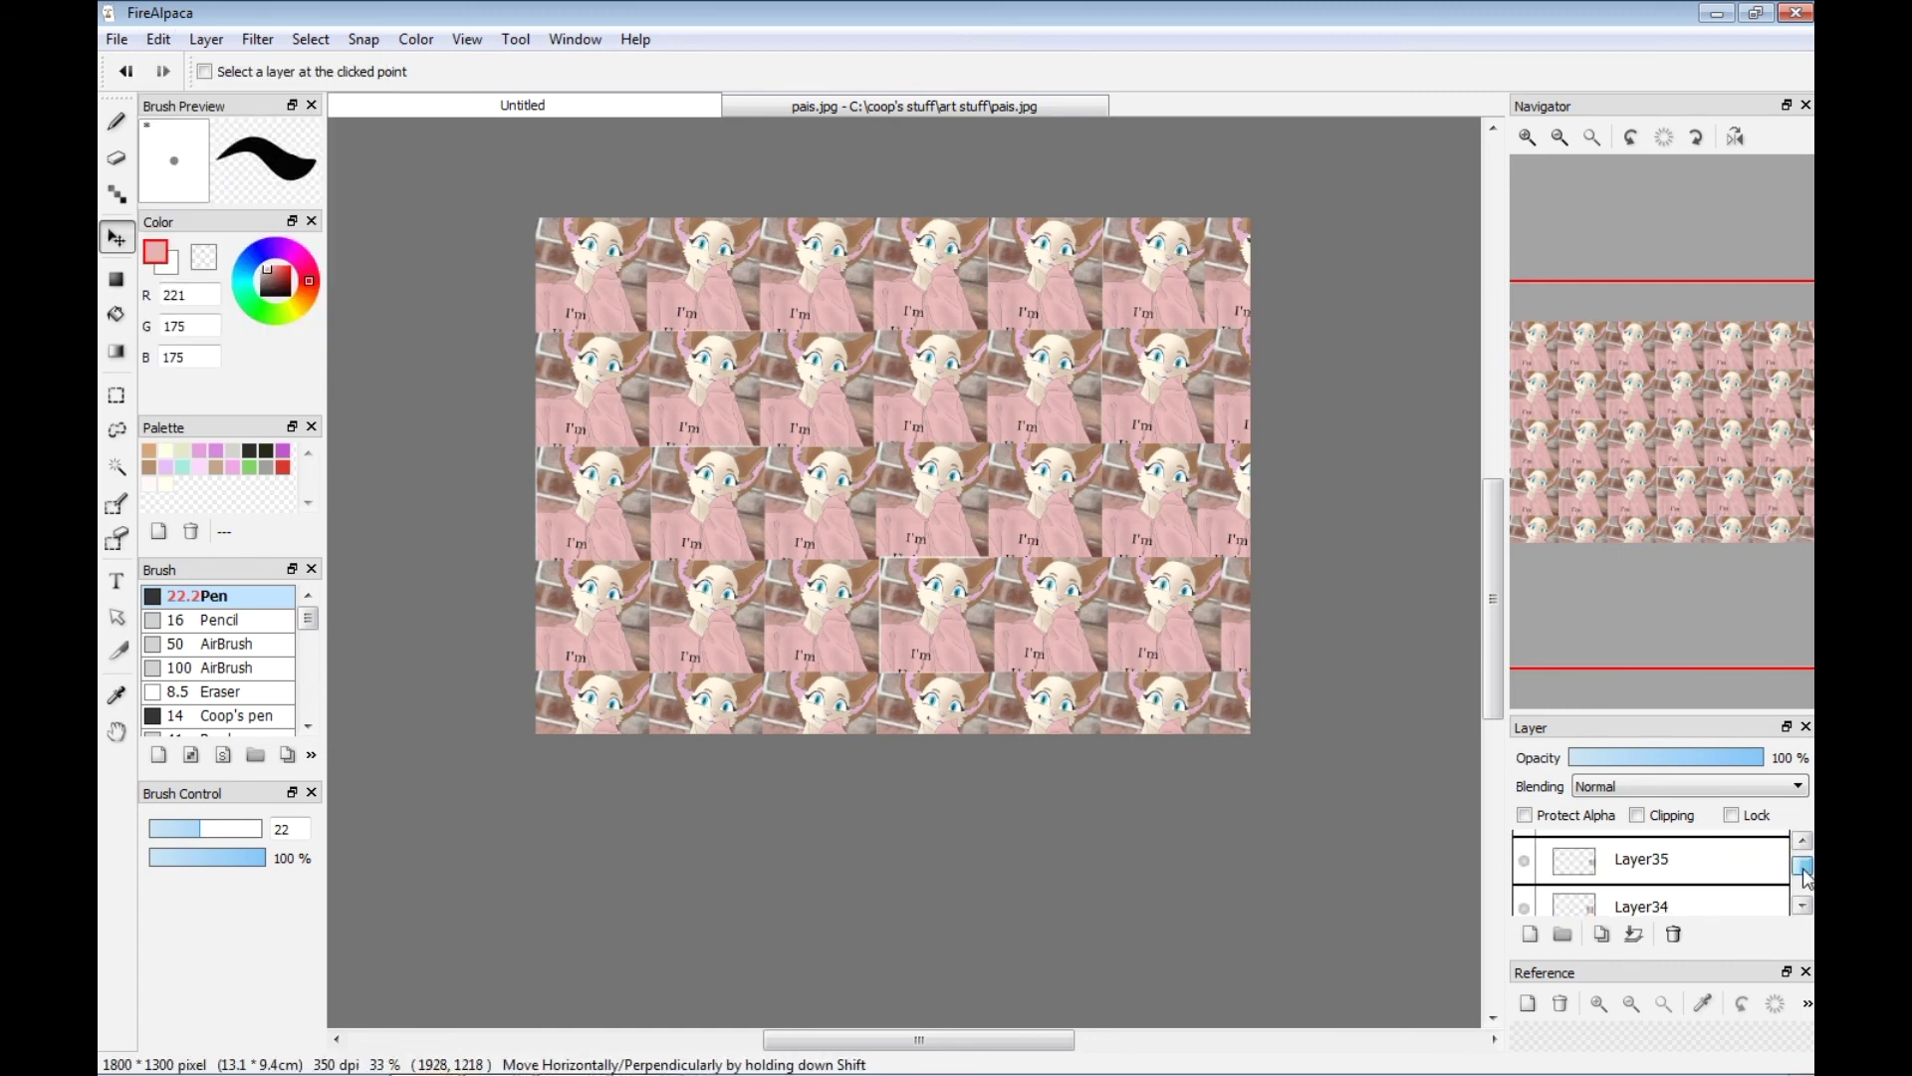
Make the colour layer Layer4 and the line-art layer Layer3 visible over the tiled background.
left_click(1524, 901)
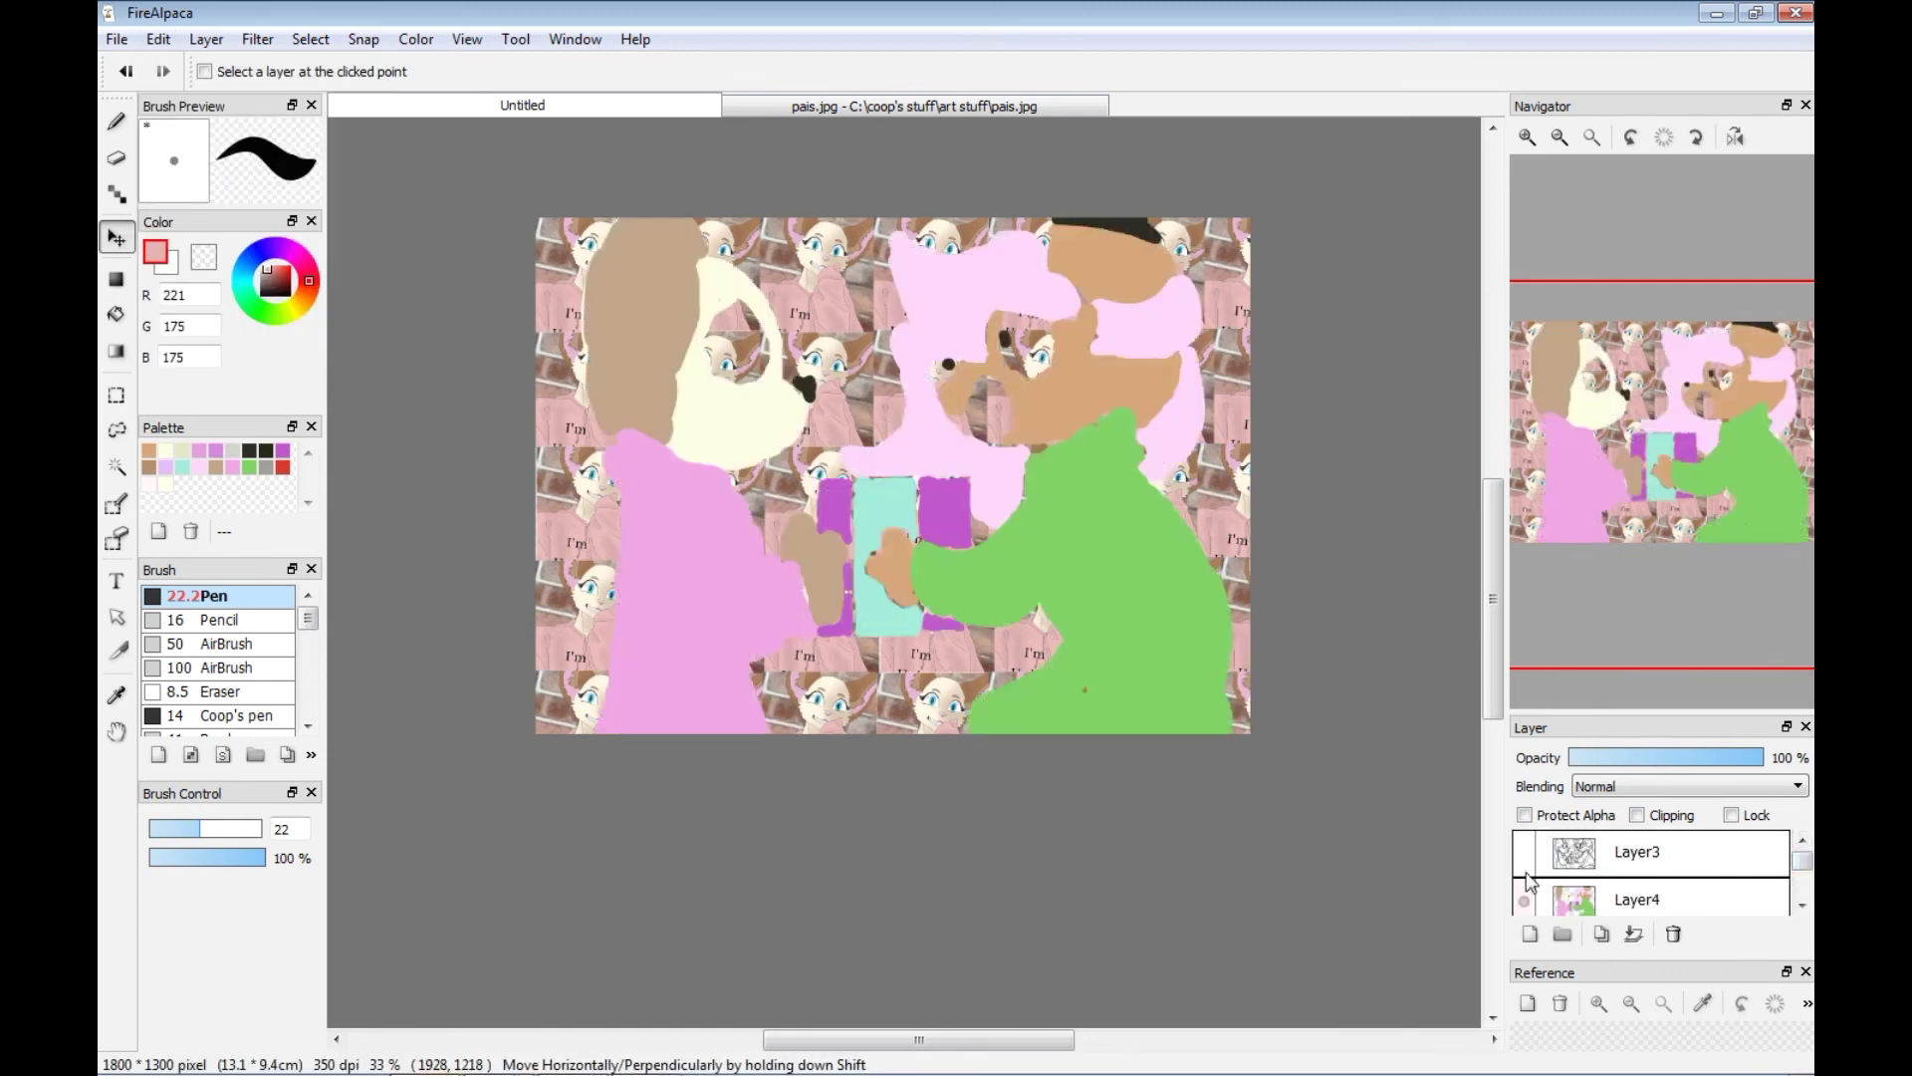
left_click(1523, 853)
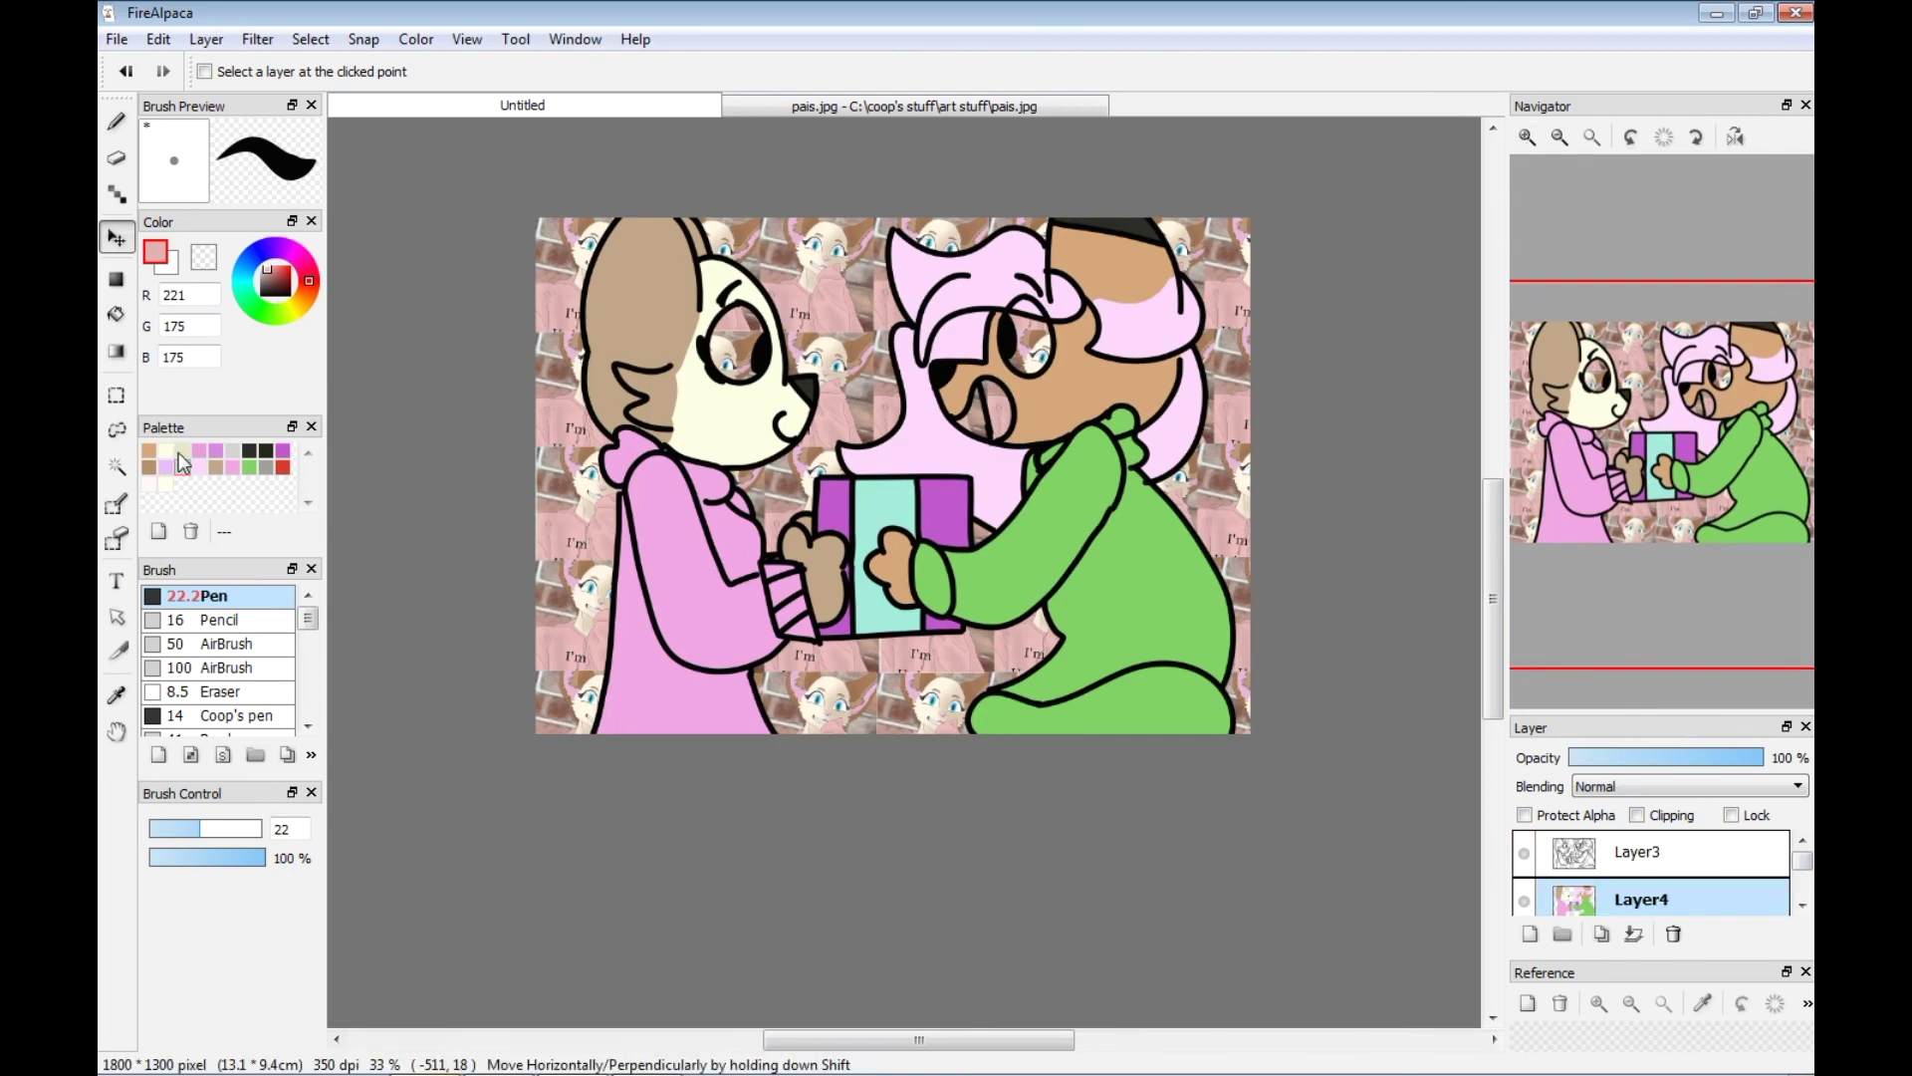
Paint both characters' eyes and the brown character's teeth white (255, 255, 255) on Layer4 with the Pen brush.
left_click(1525, 137)
left_click(1526, 137)
left_click(1526, 137)
left_click_drag(919, 1039, 890, 1038)
left_click_drag(1497, 638, 1496, 519)
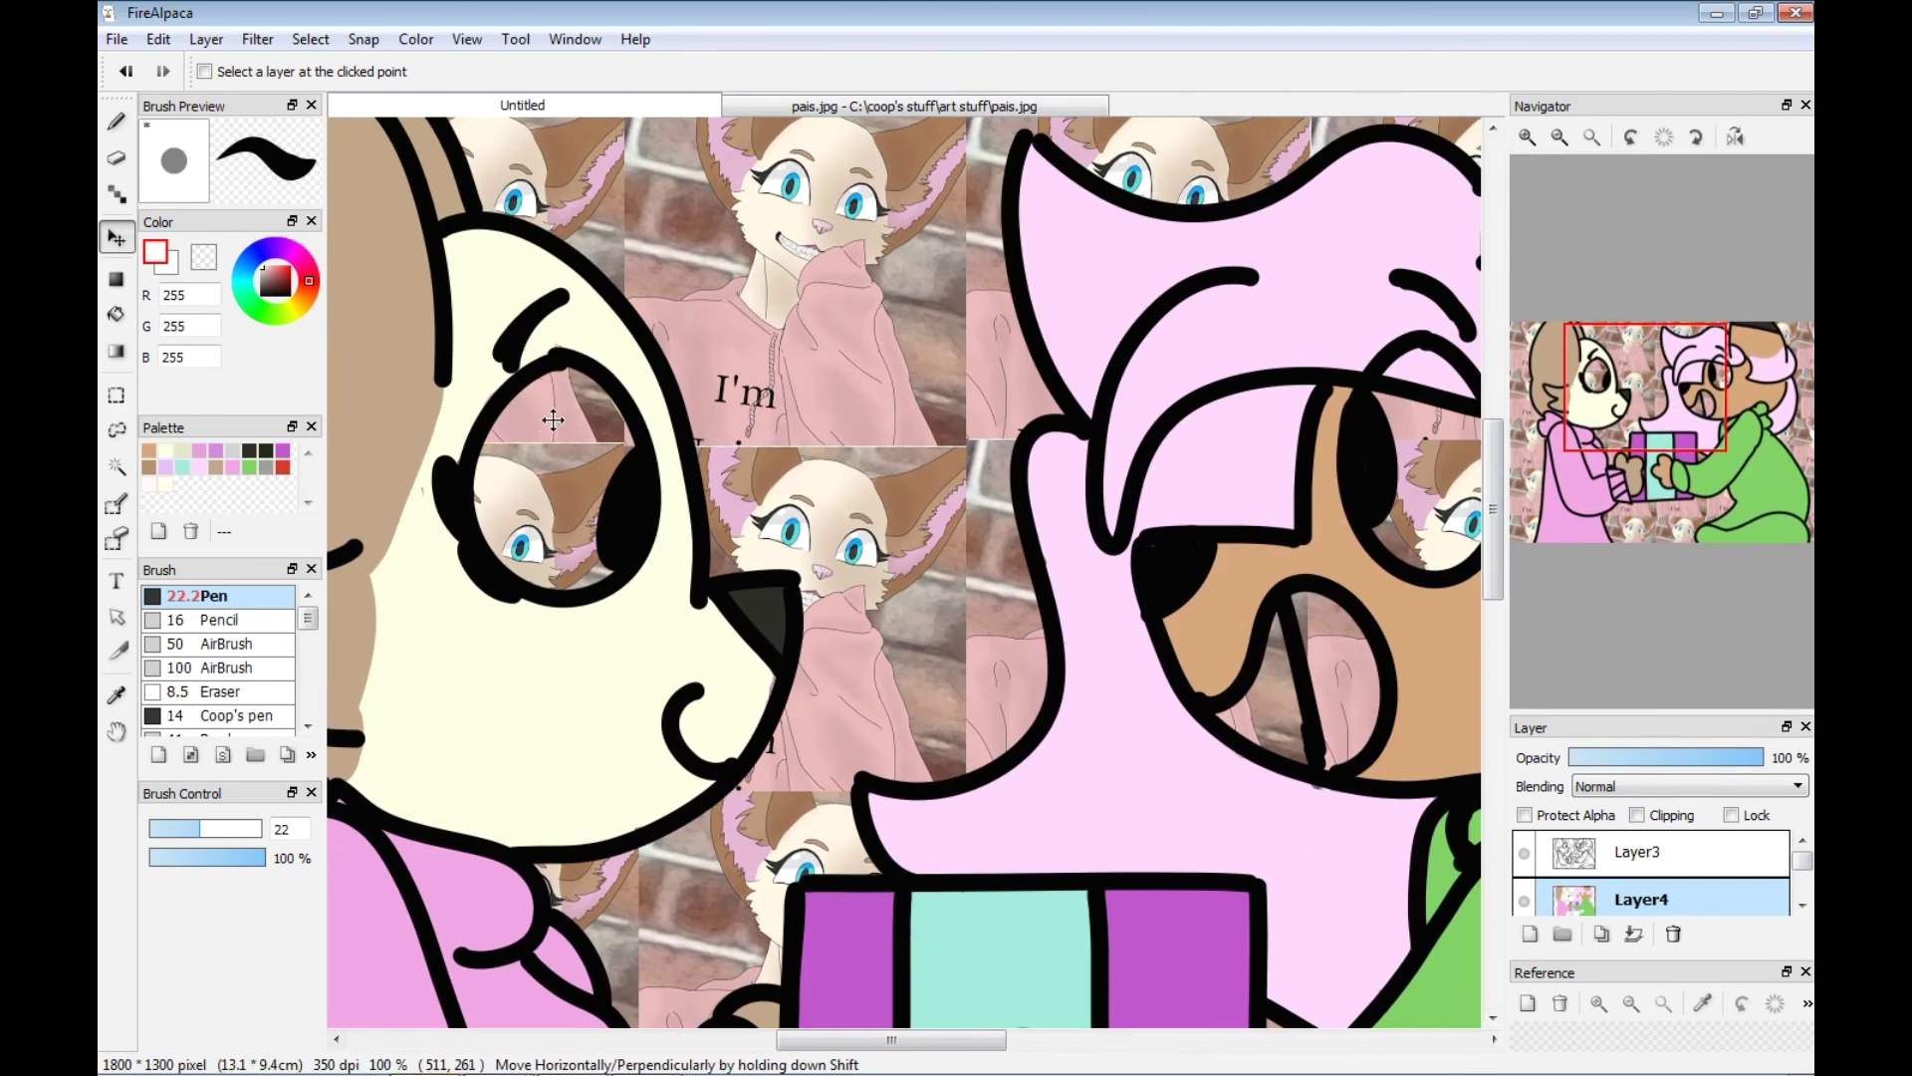
left_click(125, 130)
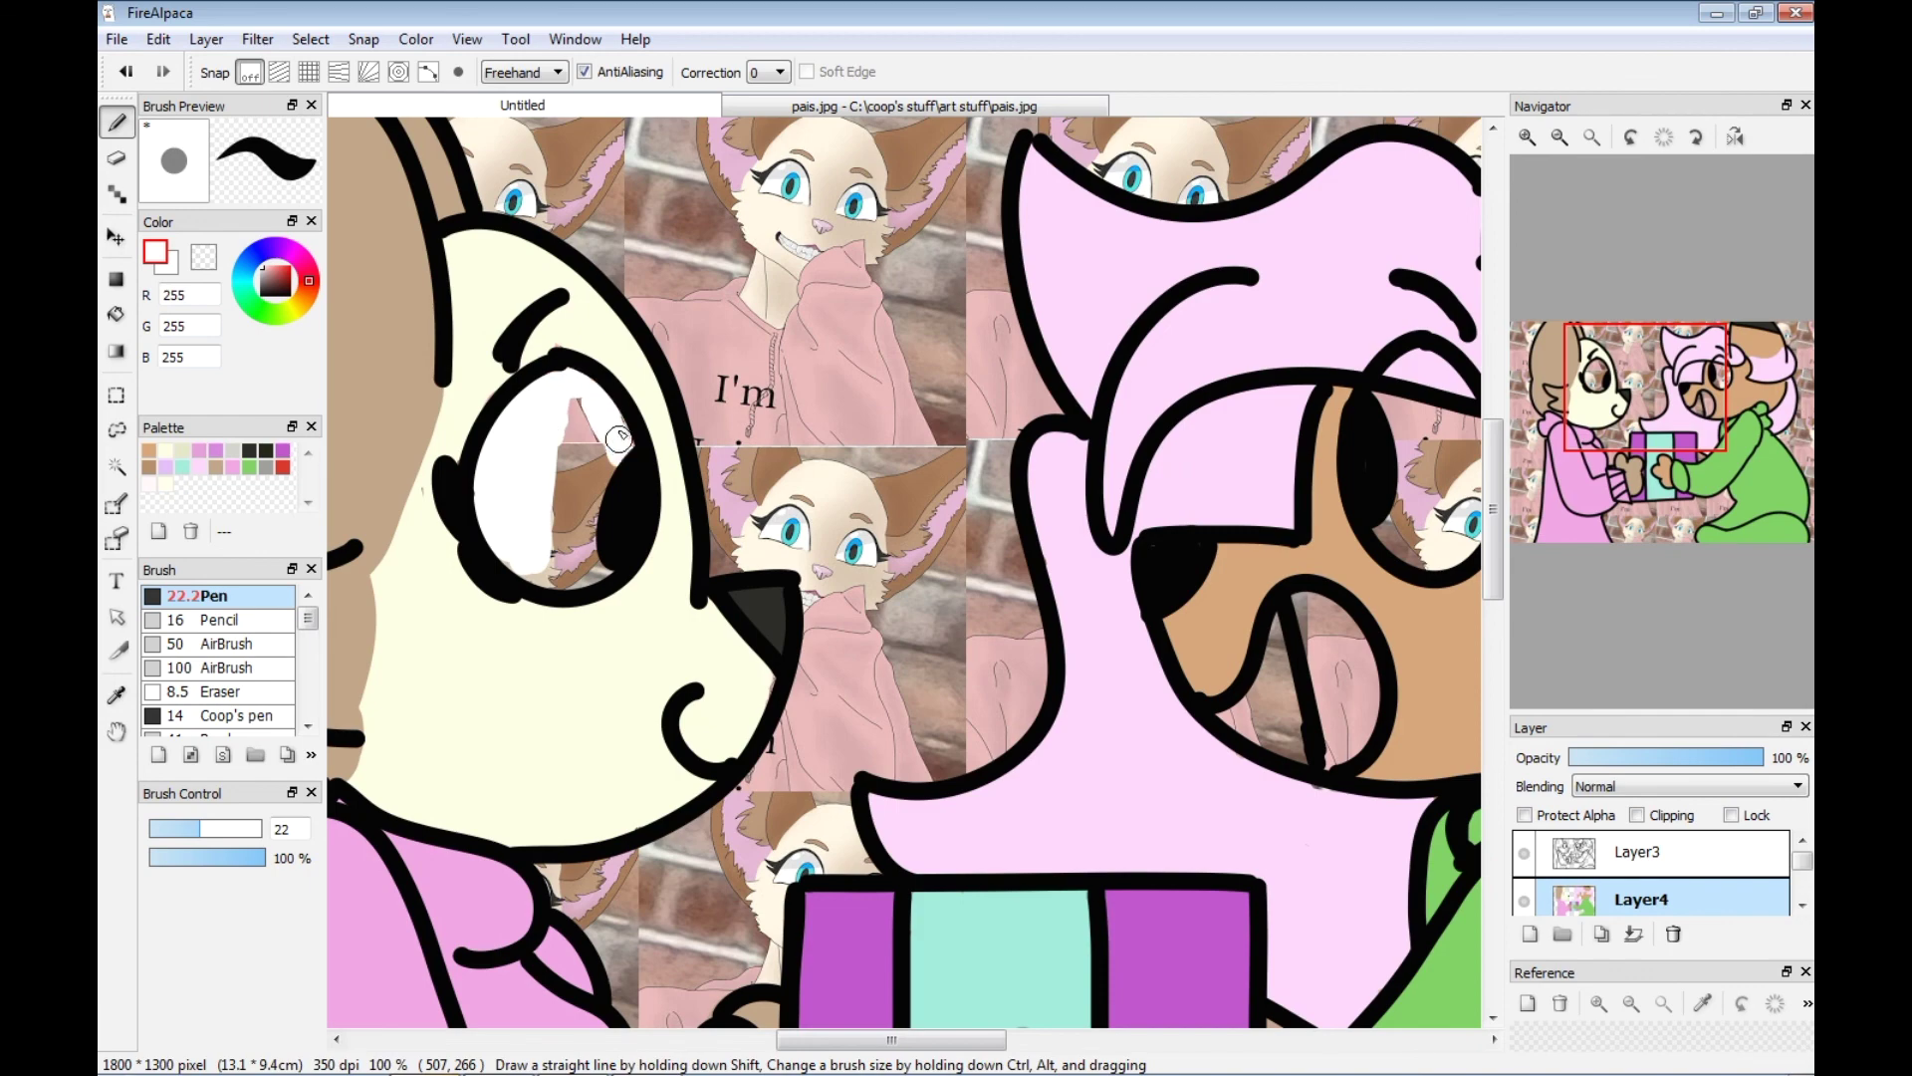
scroll(618, 423, "right", 4)
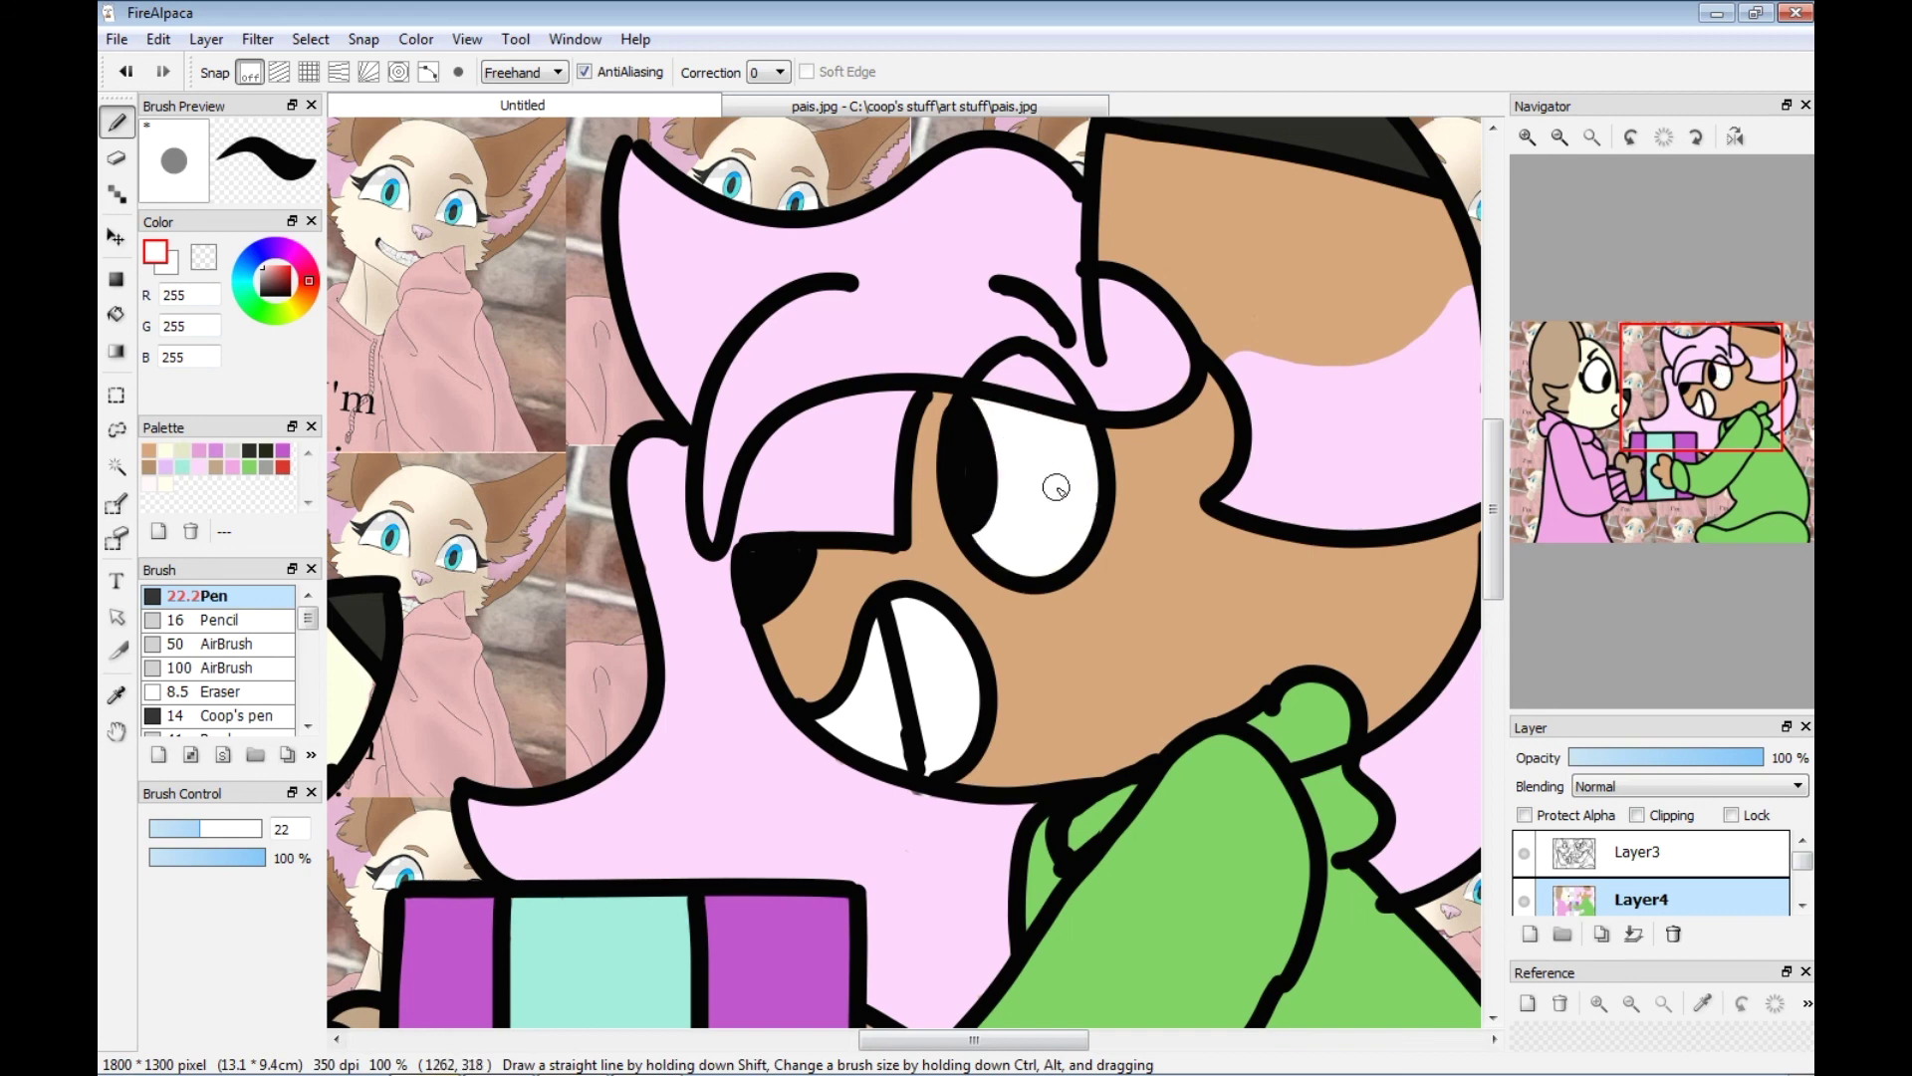
Make the line-art layer Layer3 the active layer.
left_click(1594, 858)
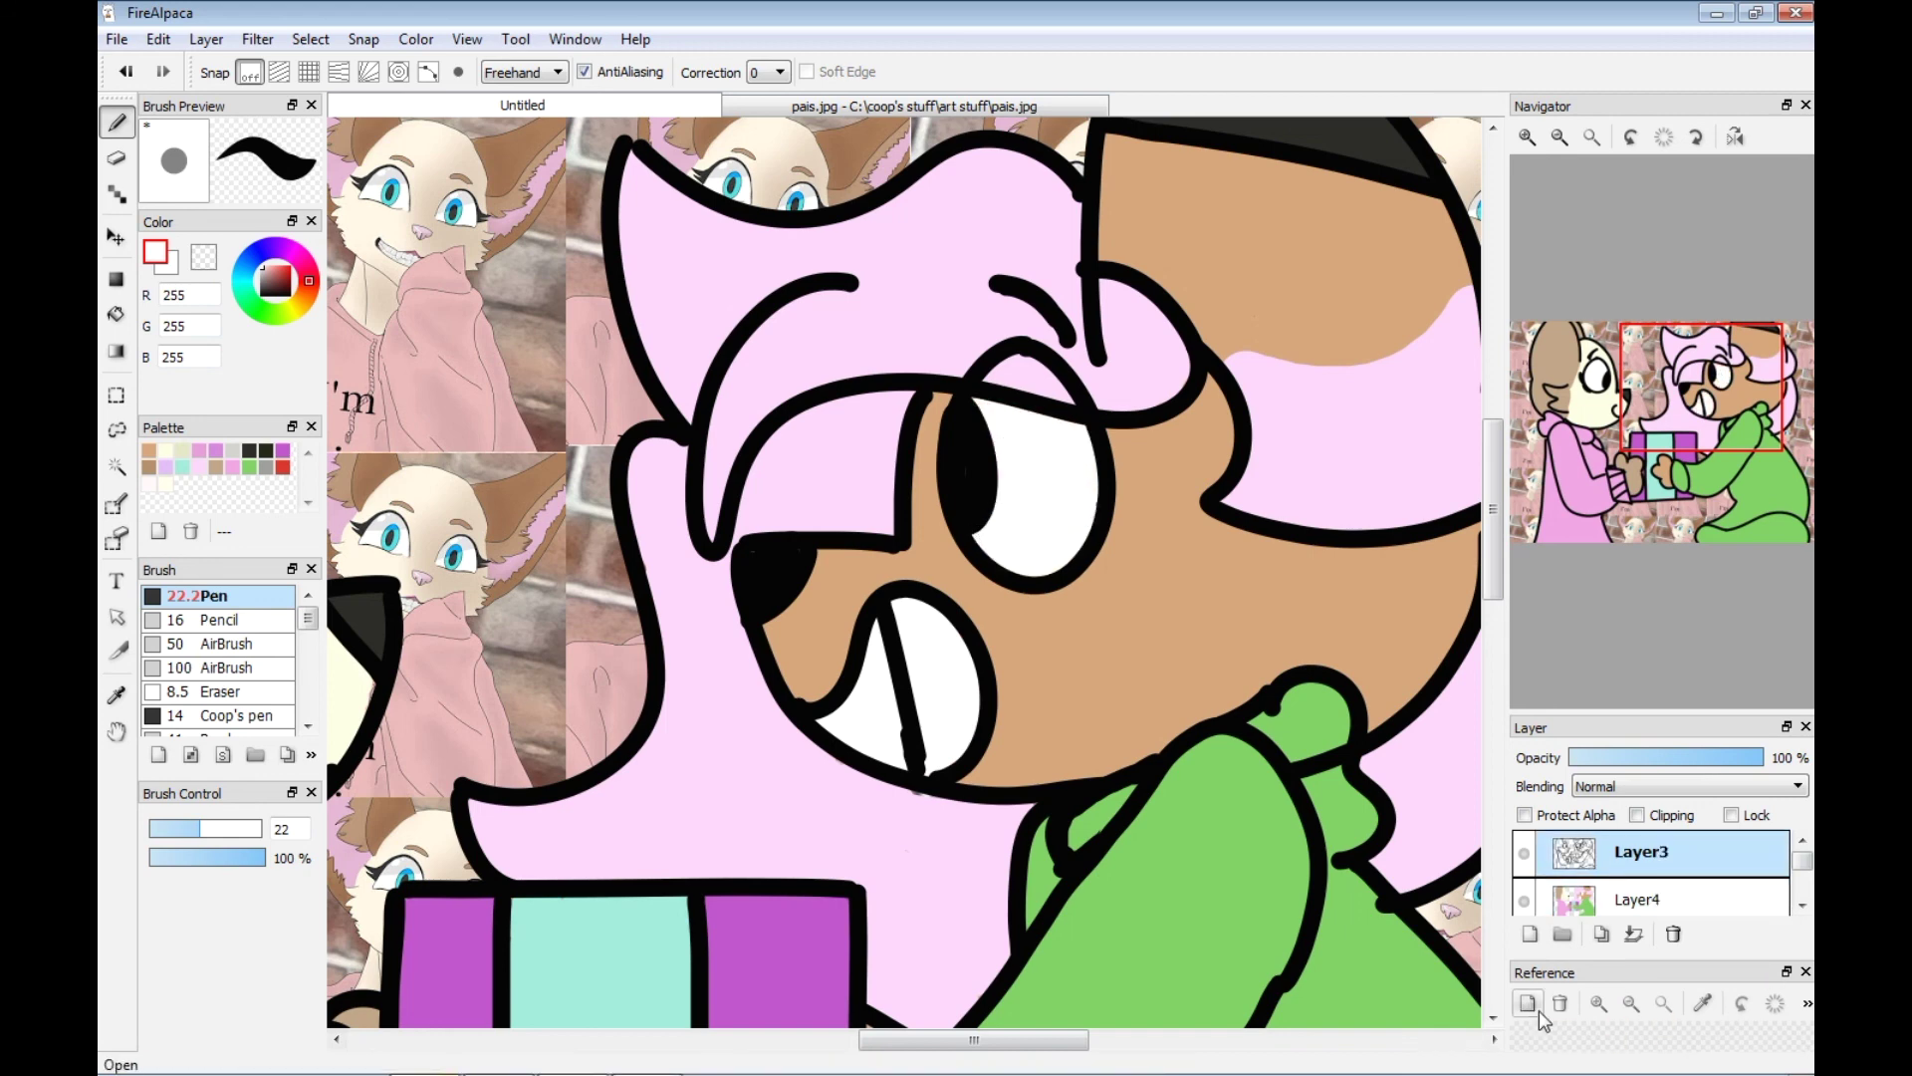